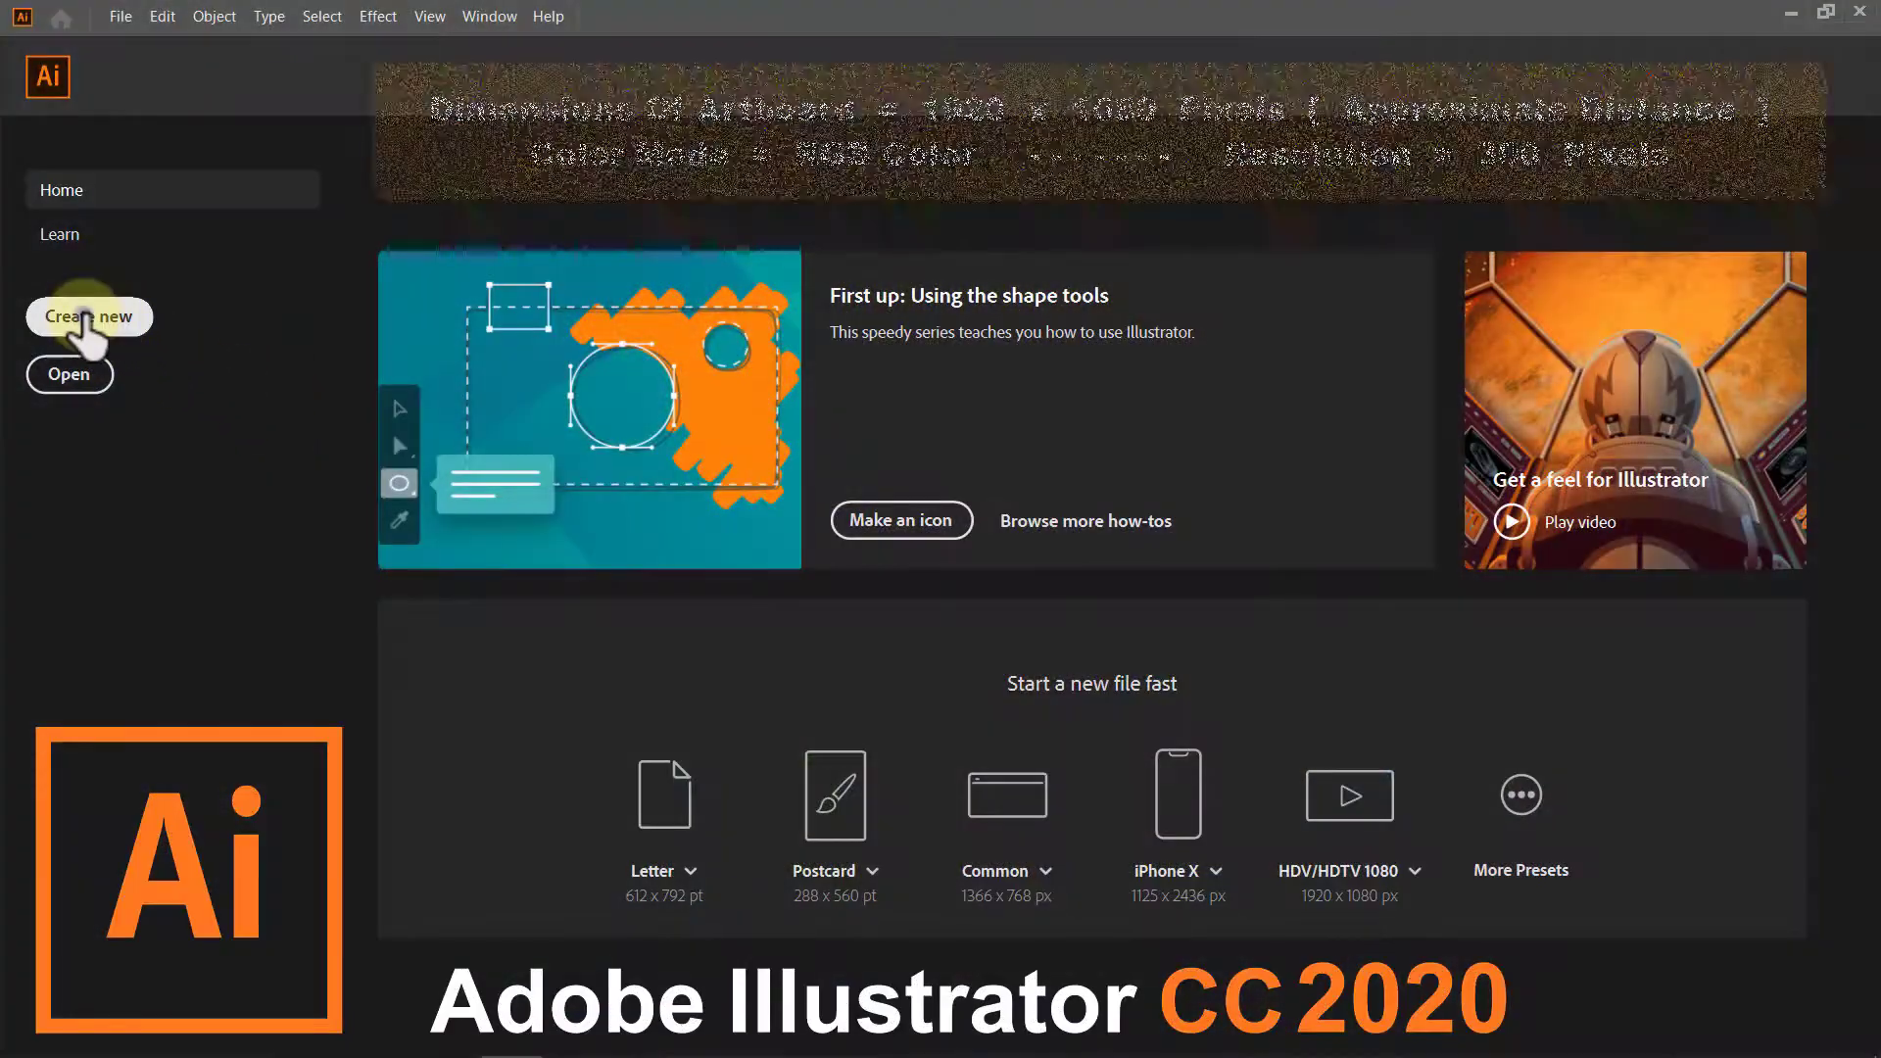
Configure a new document at 1920 × 1080 pixels in RGB colour mode.
{"action": "left_click", "coordinate": [86, 324]}
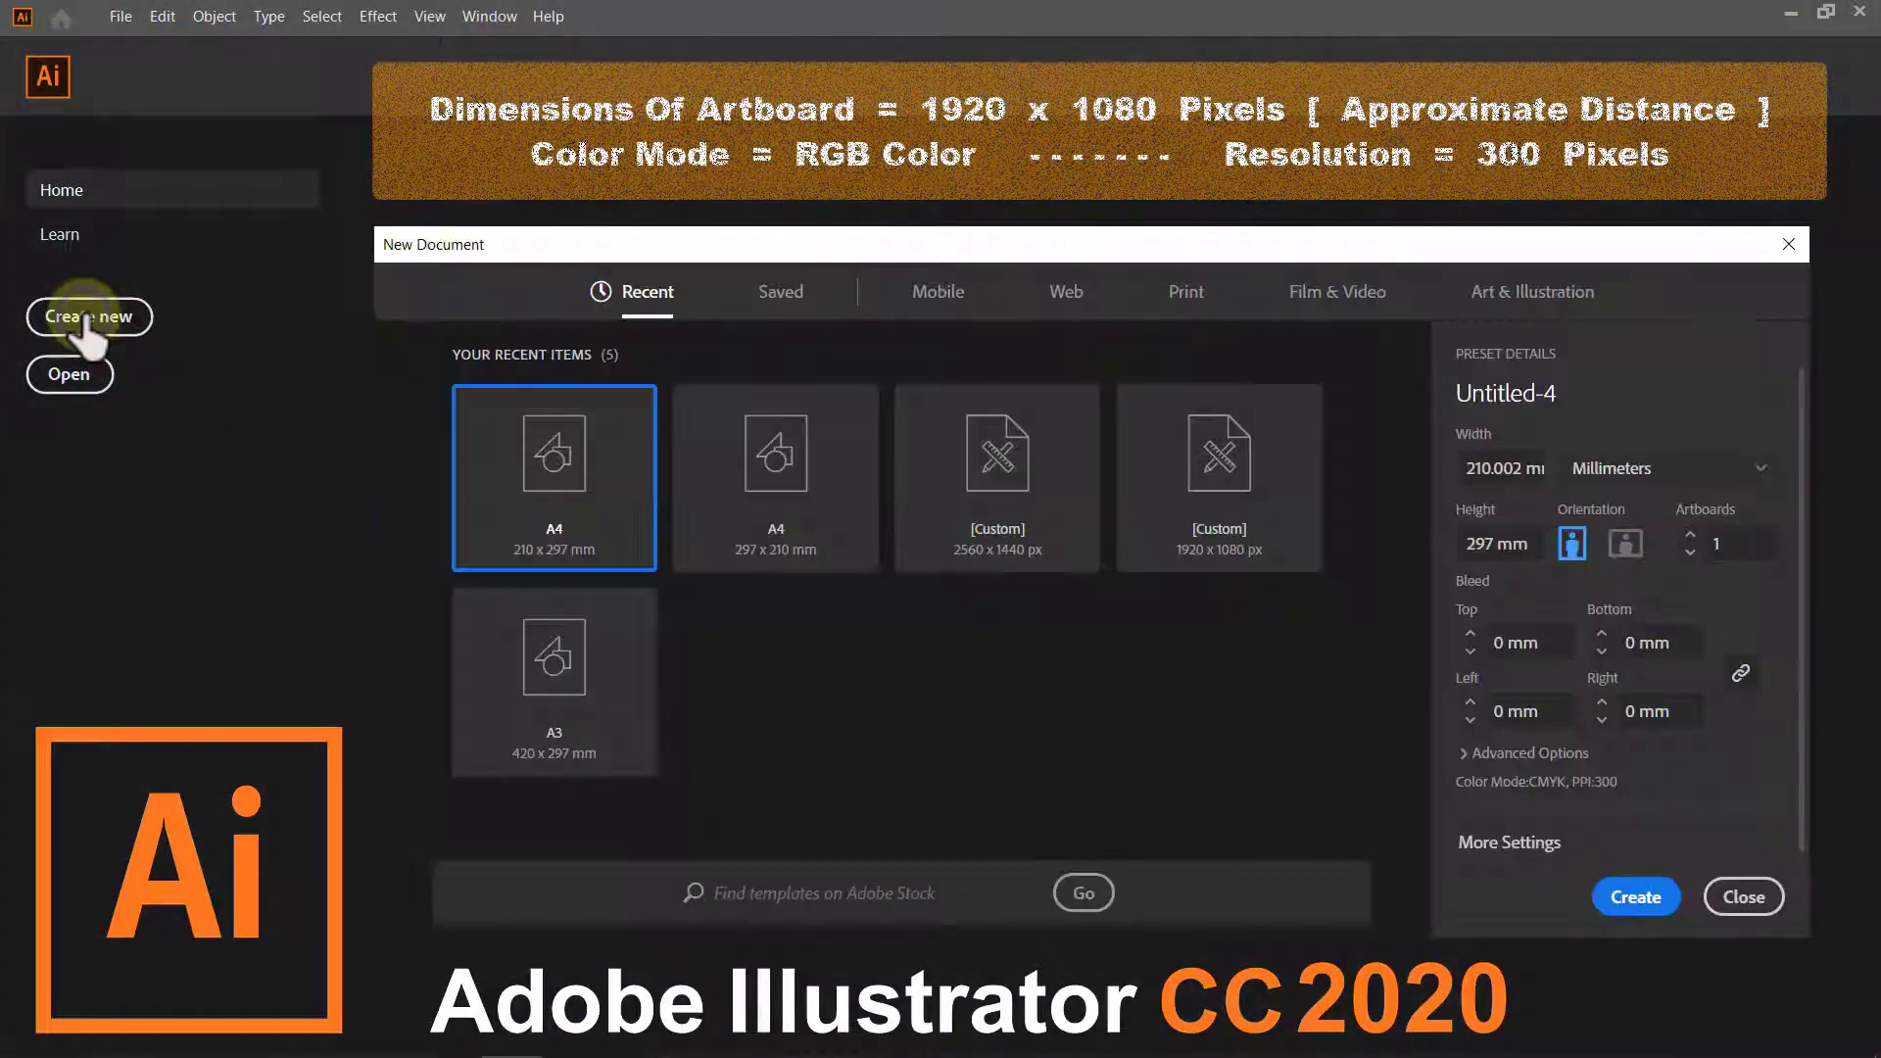
{"action": "left_click", "coordinate": [1494, 844]}
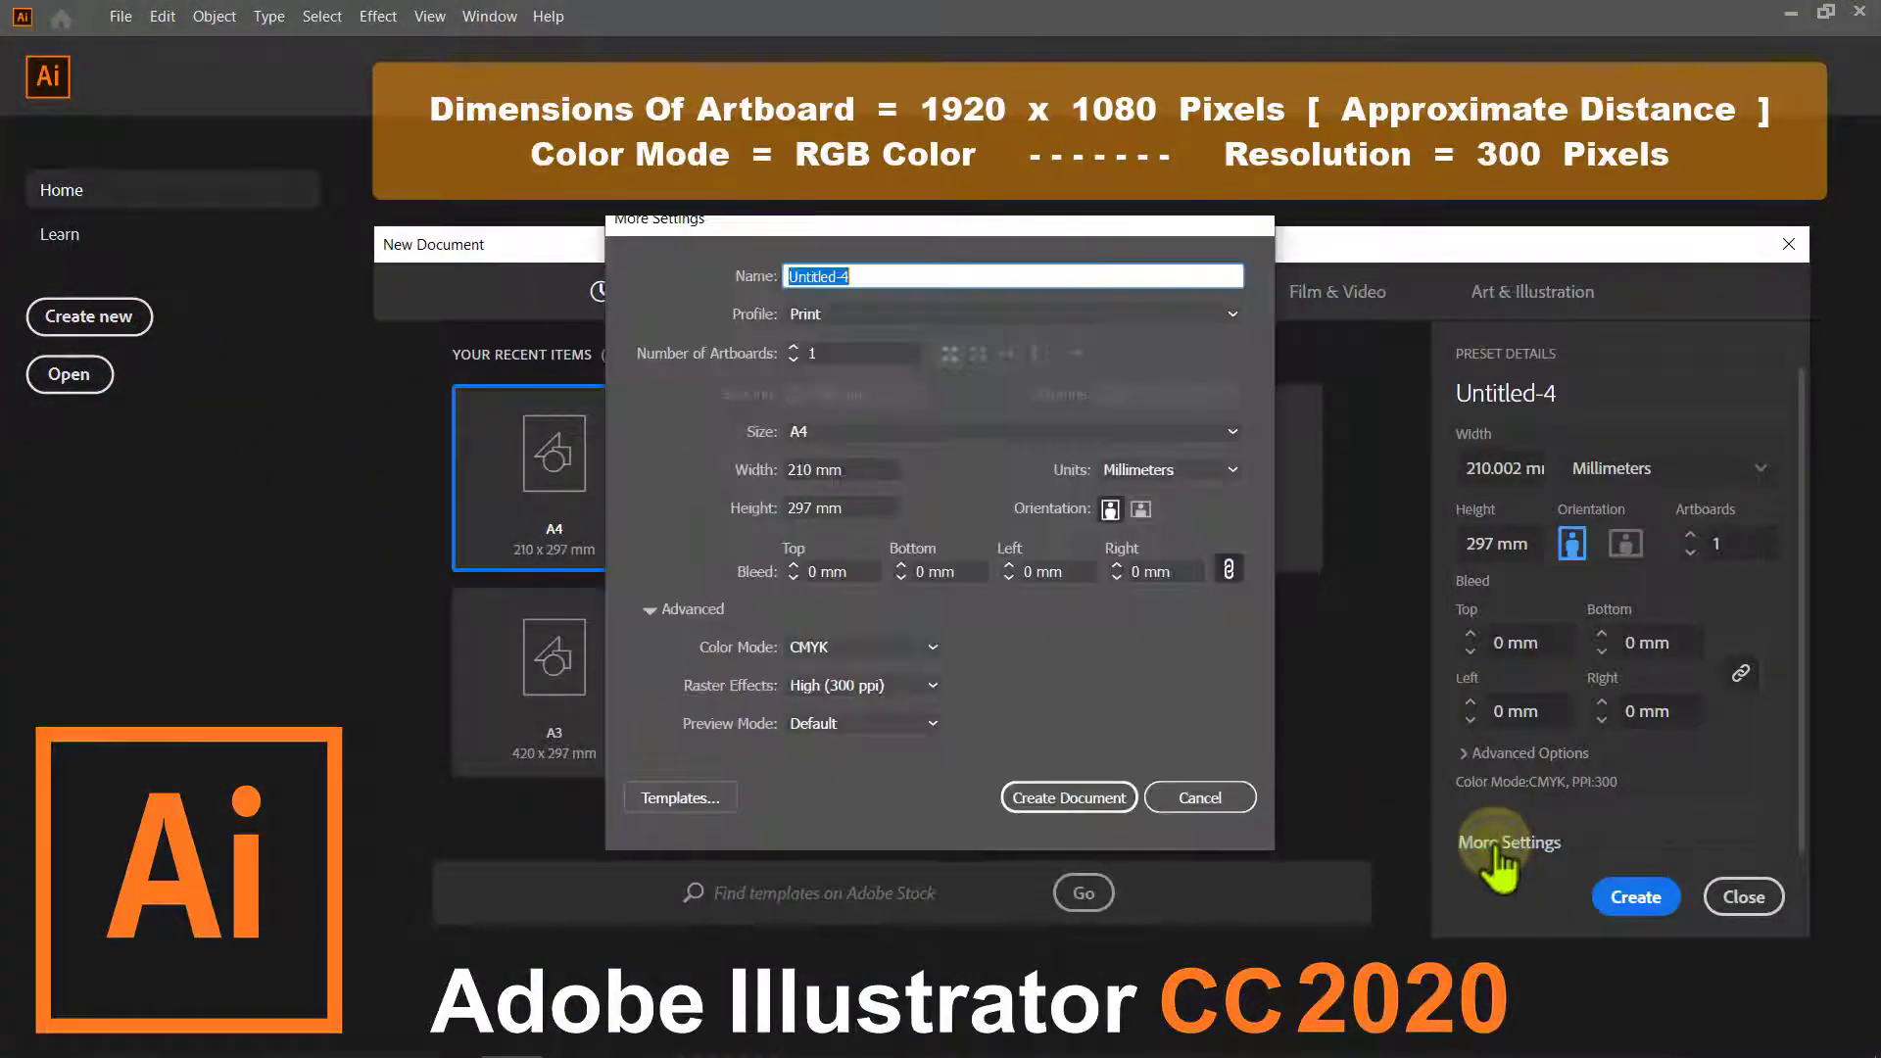
{"action": "left_click", "coordinate": [1232, 471]}
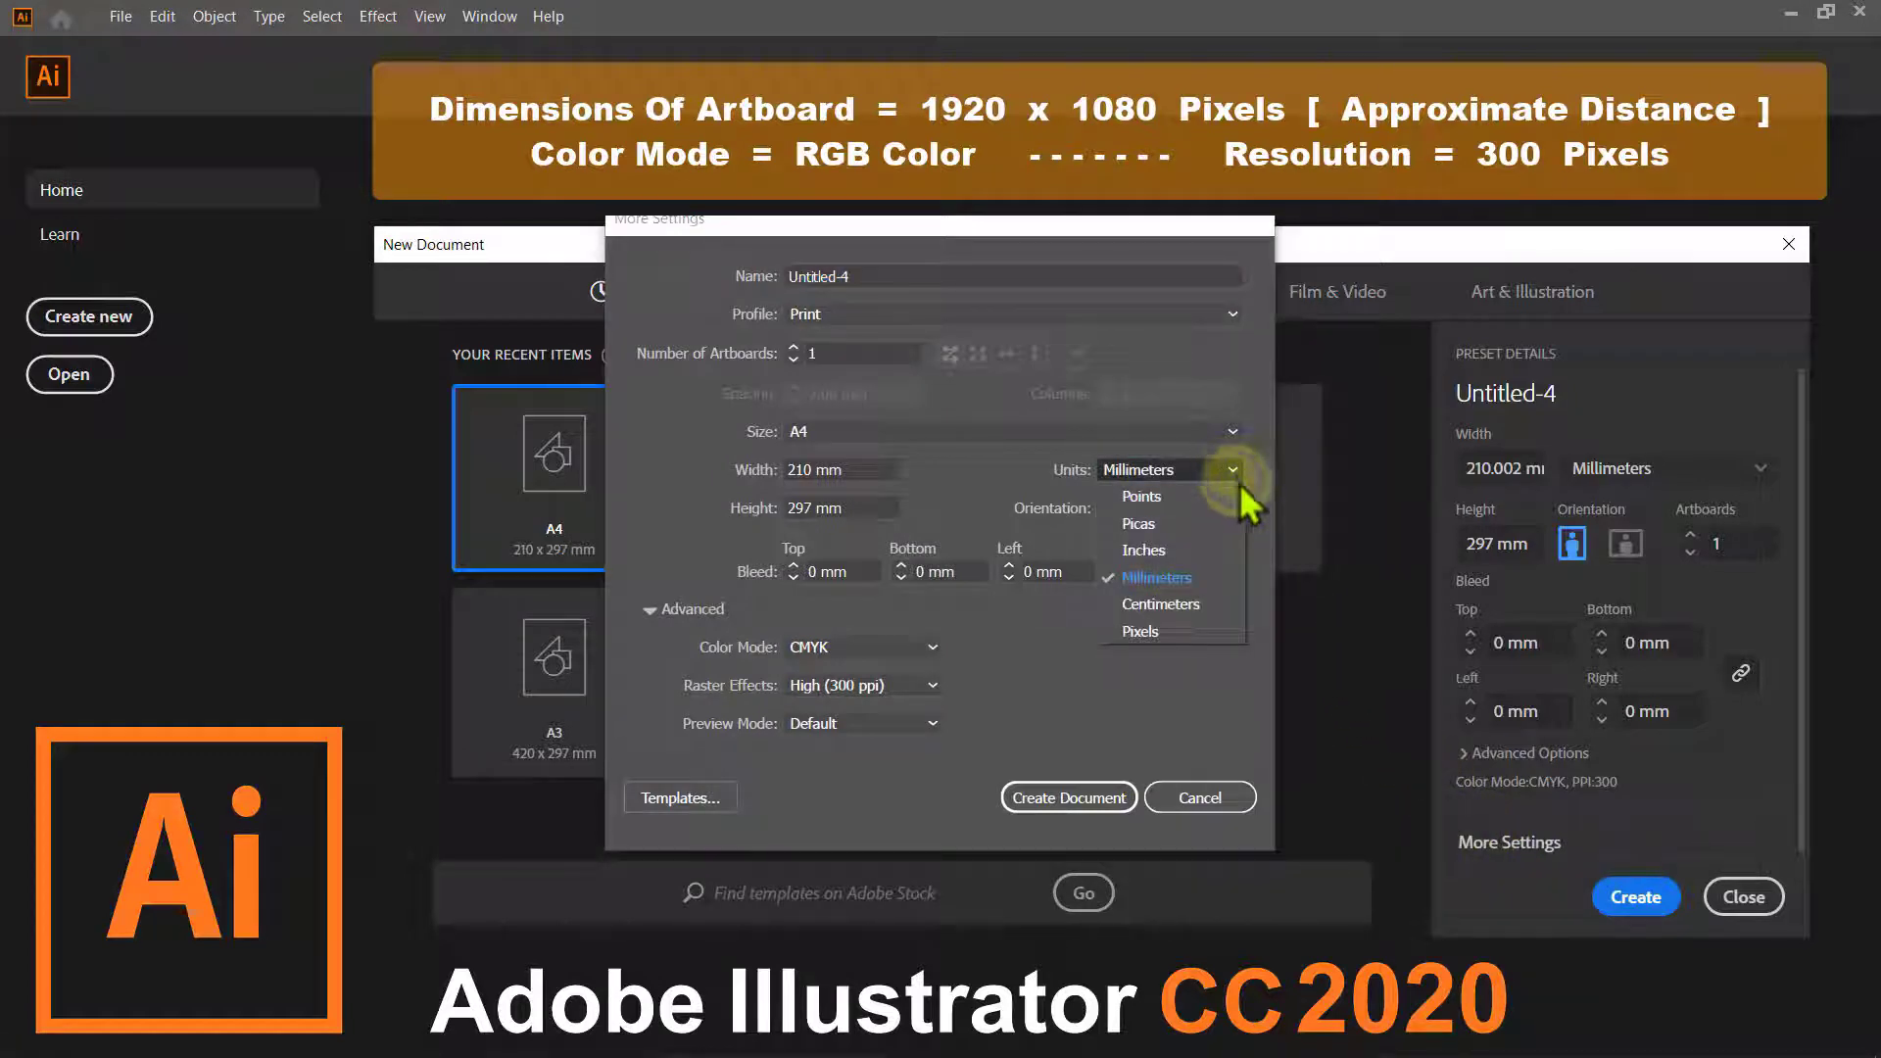
{"action": "left_click", "coordinate": [1214, 632]}
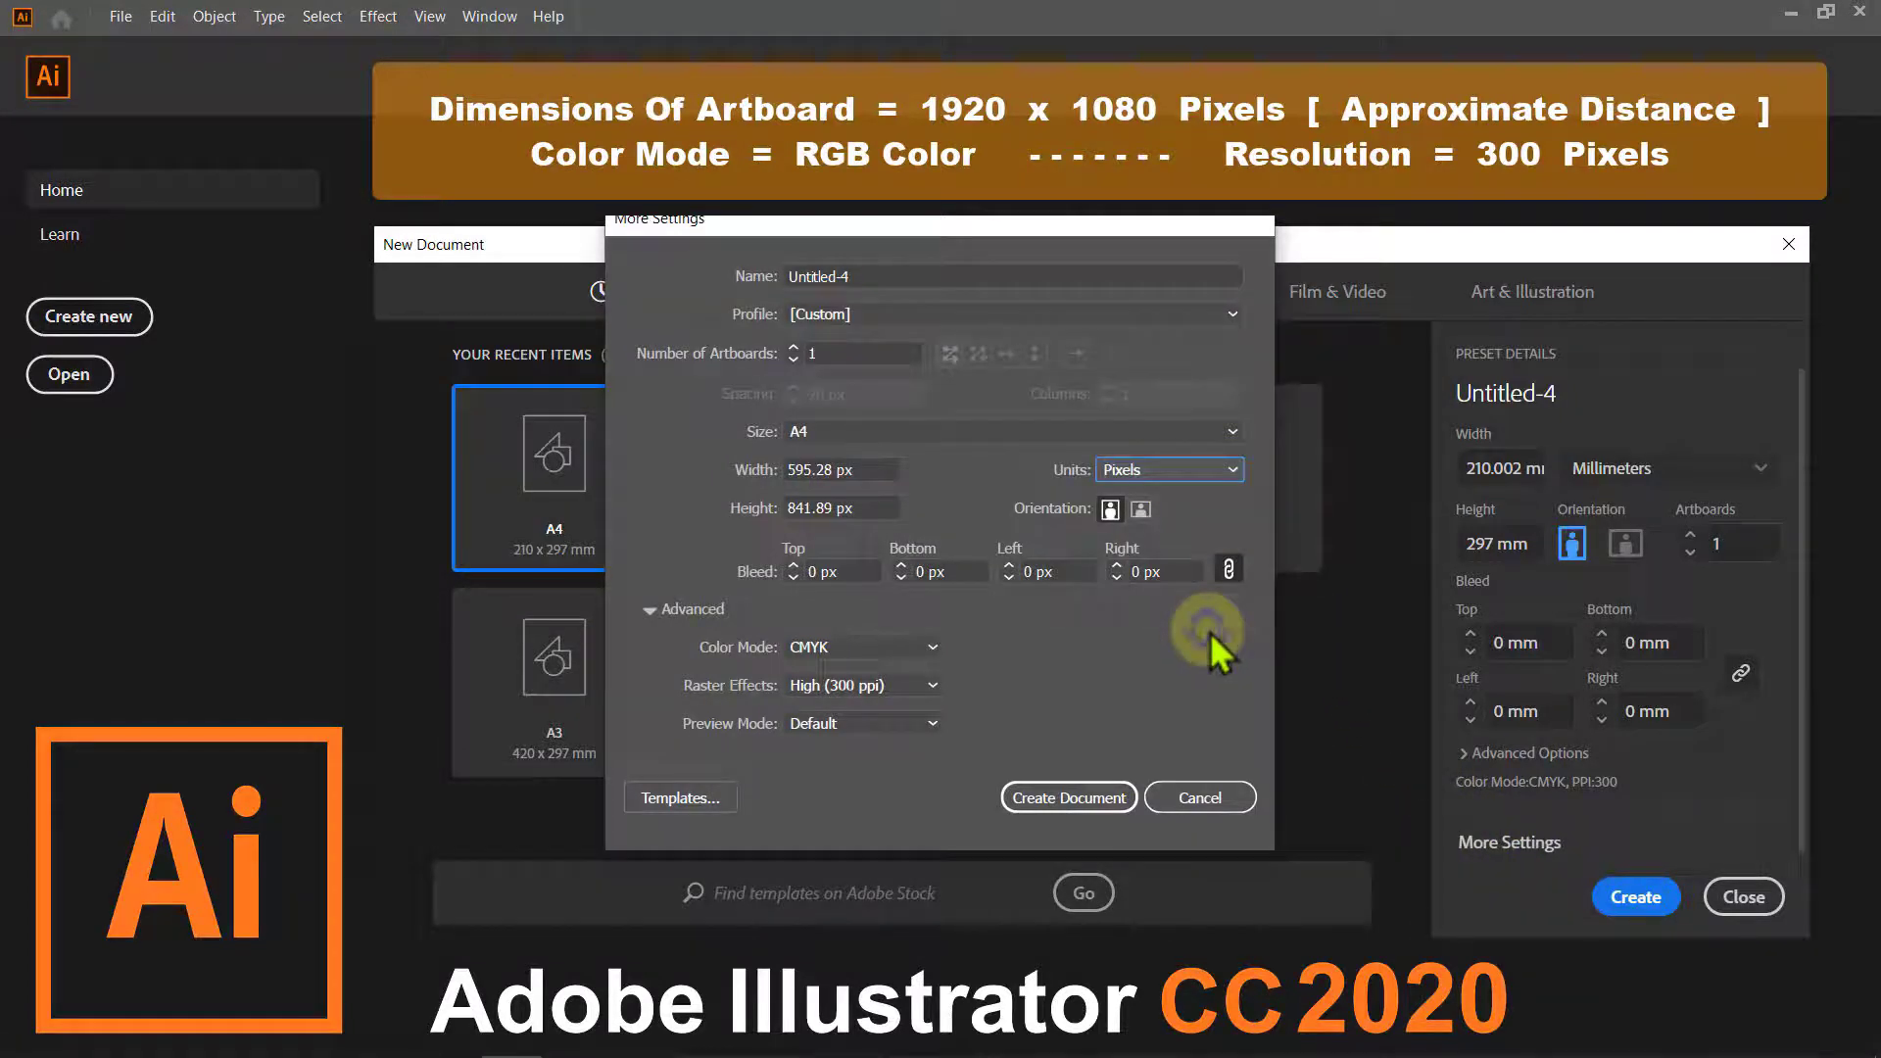
{"action": "double_click", "coordinate": [848, 469]}
{"action": "type", "text": "20"}
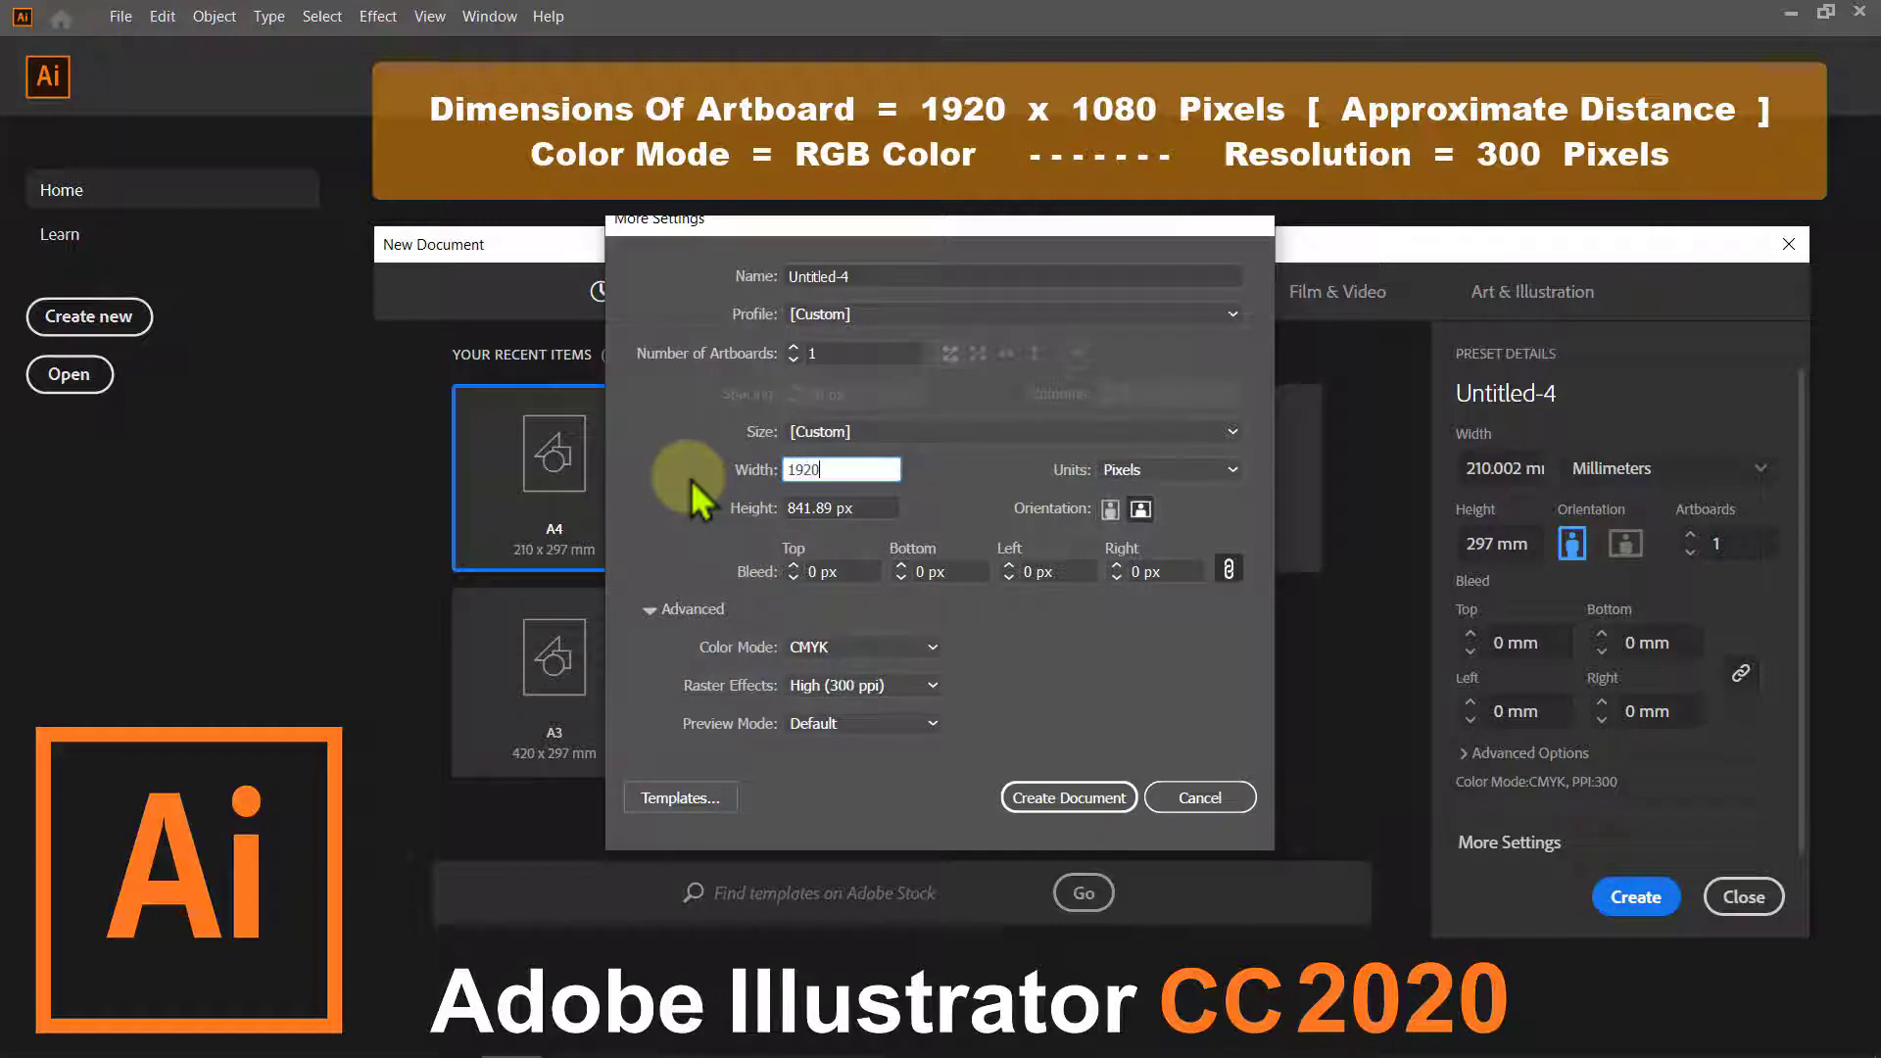
{"action": "key", "text": "Tab"}
{"action": "type", "text": "1"}
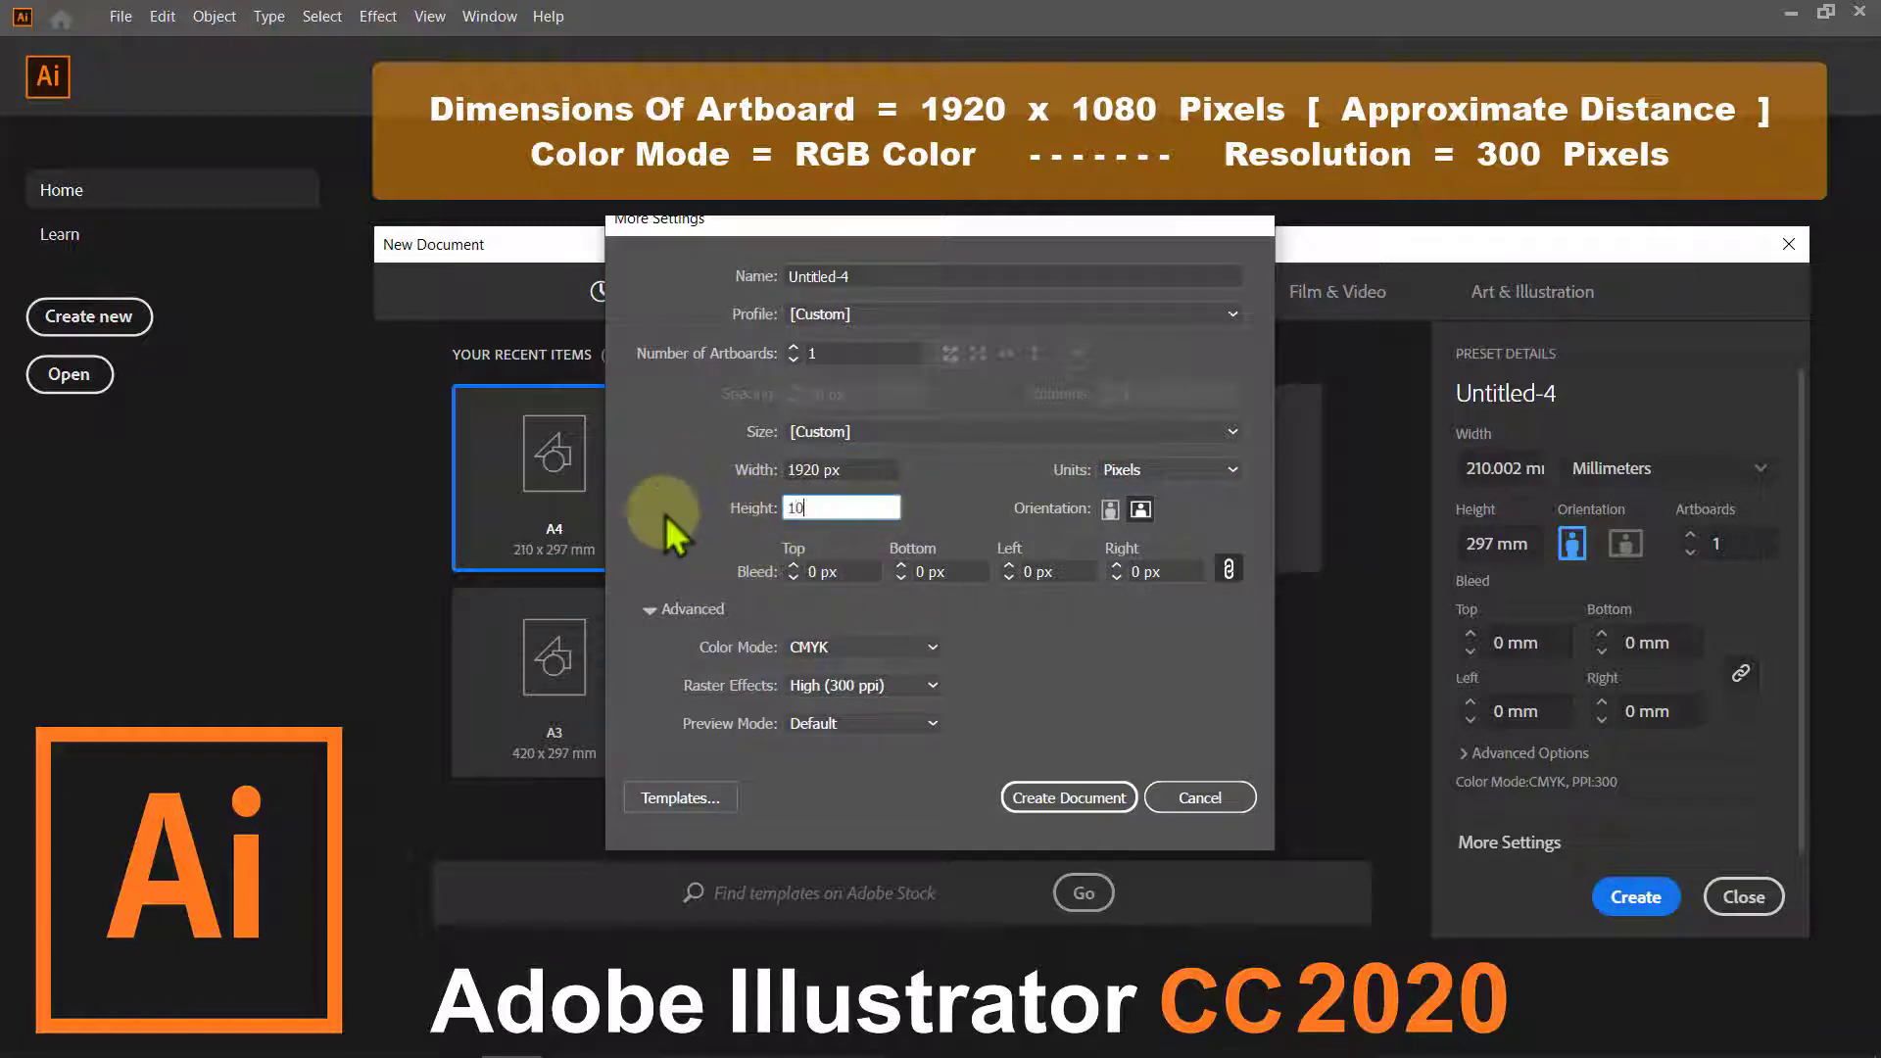
{"action": "type", "text": "080"}
{"action": "left_click", "coordinate": [932, 649]}
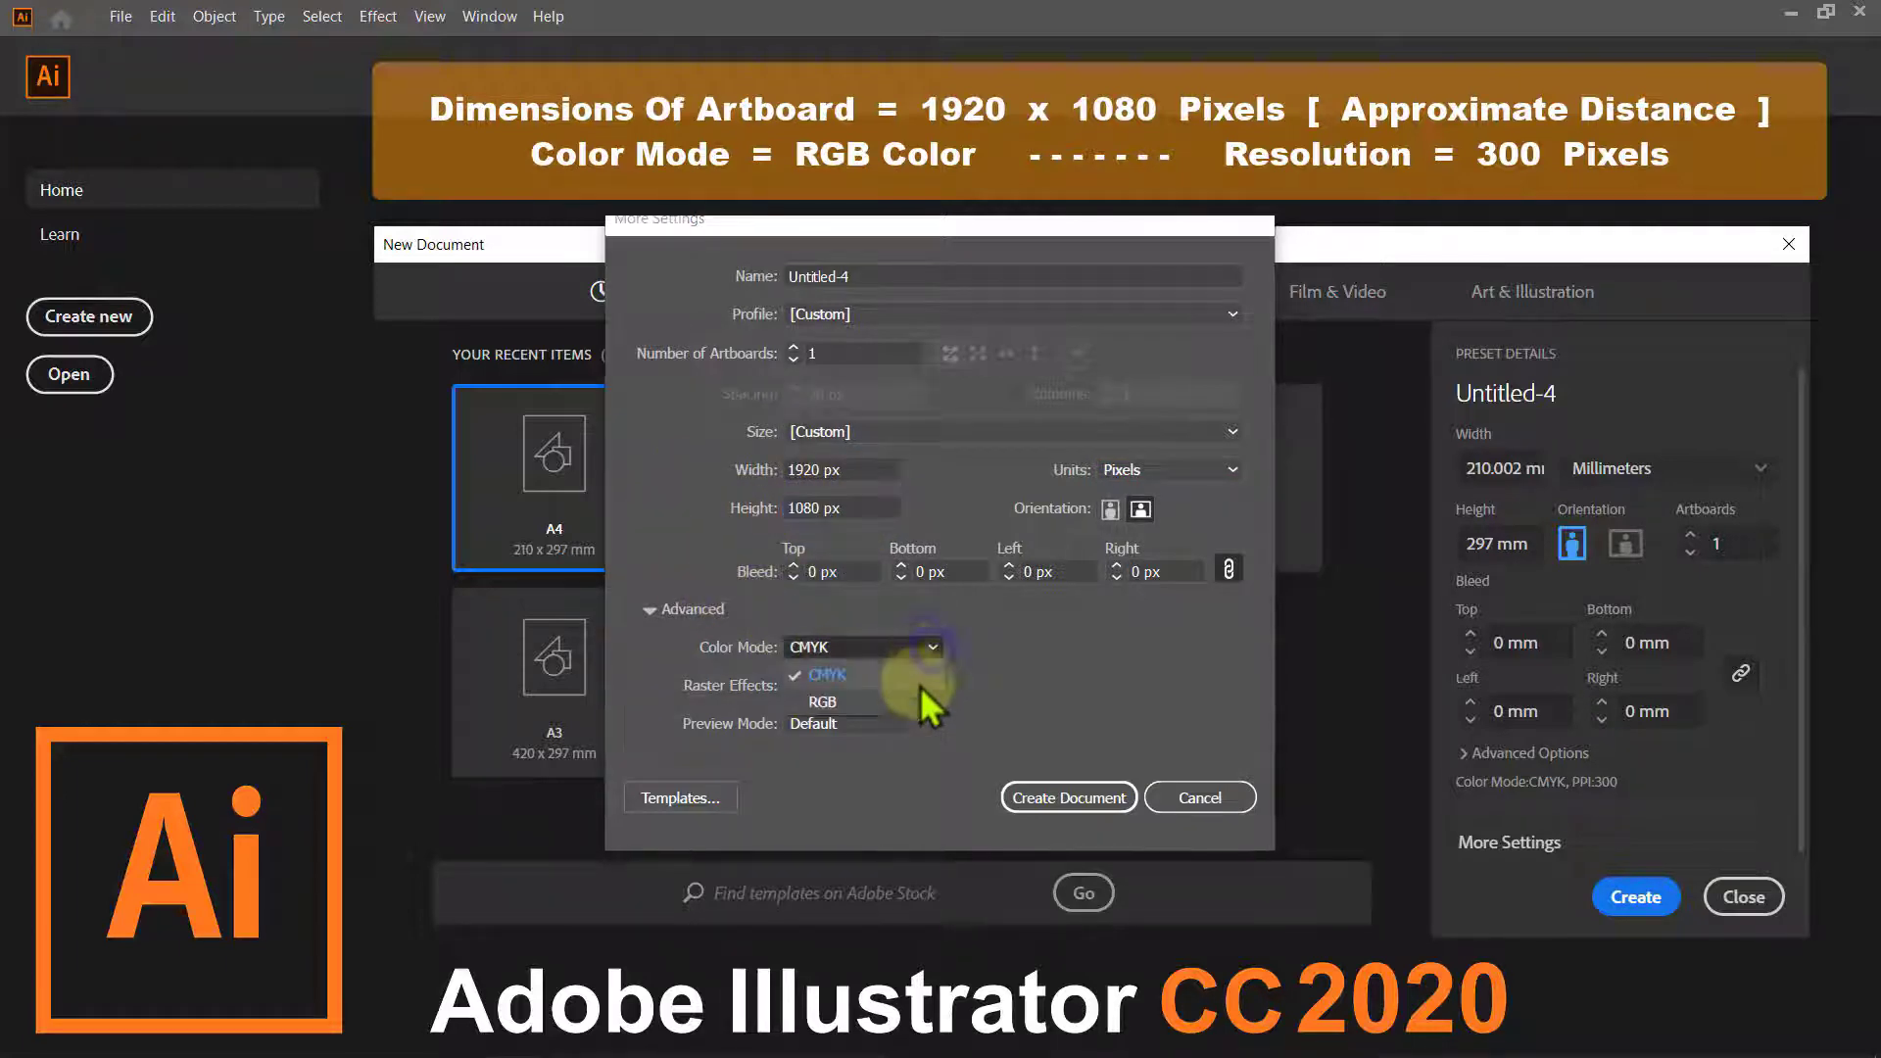
{"action": "left_click", "coordinate": [911, 703]}
Create the blank document and turn on Smart Guides.
{"action": "left_click", "coordinate": [1055, 801]}
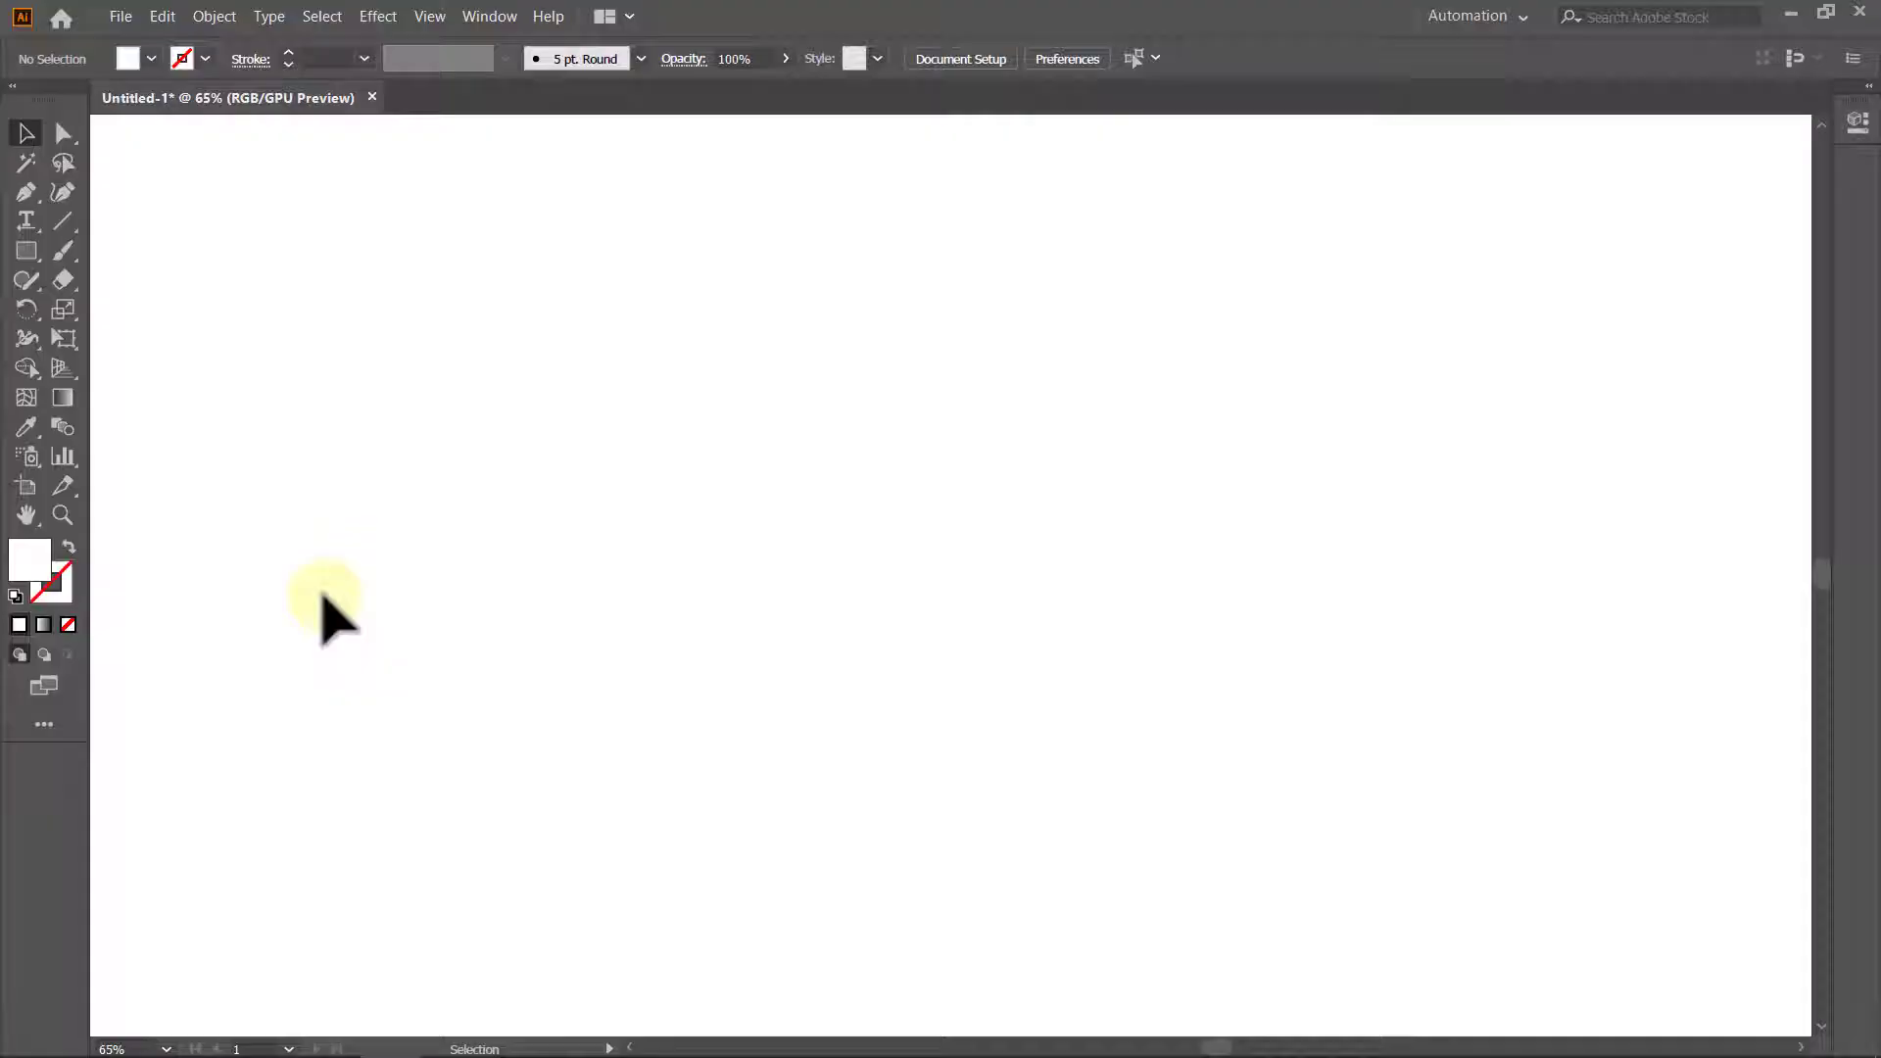
{"action": "left_click", "coordinate": [431, 20]}
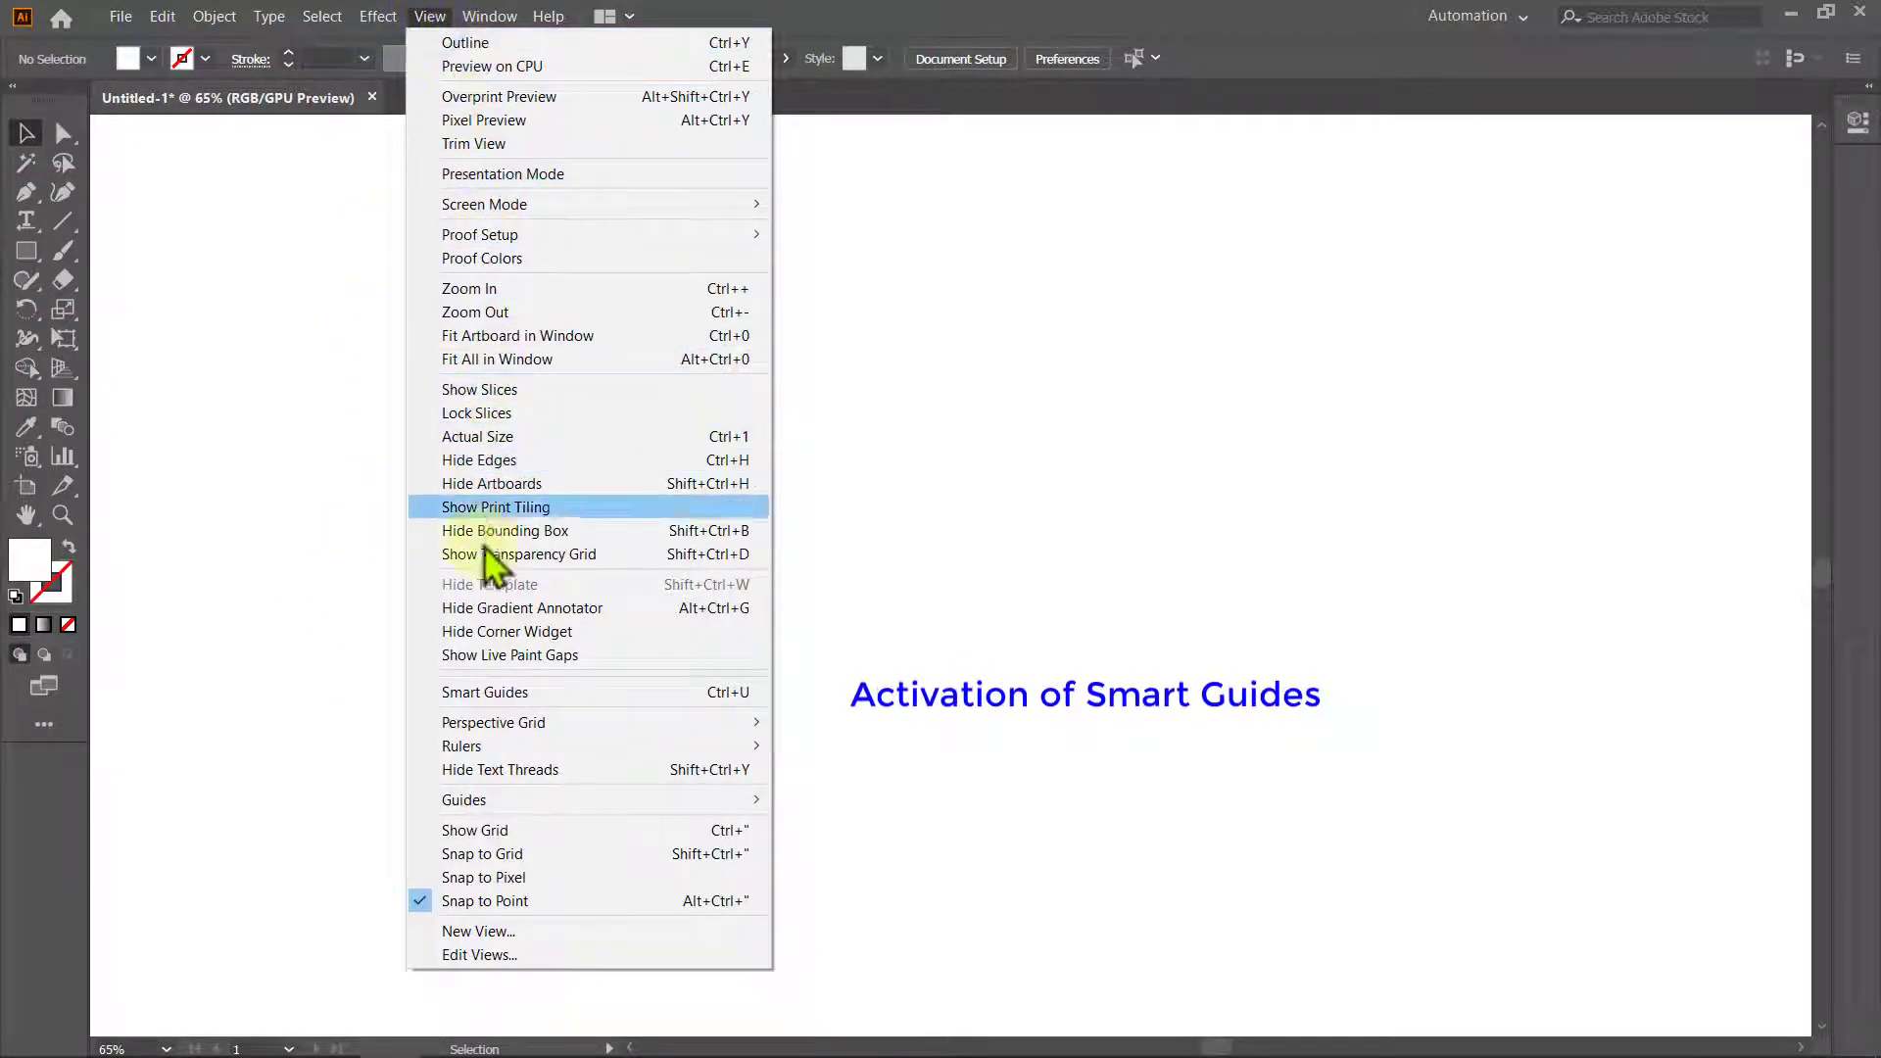
{"action": "left_click", "coordinate": [549, 694]}
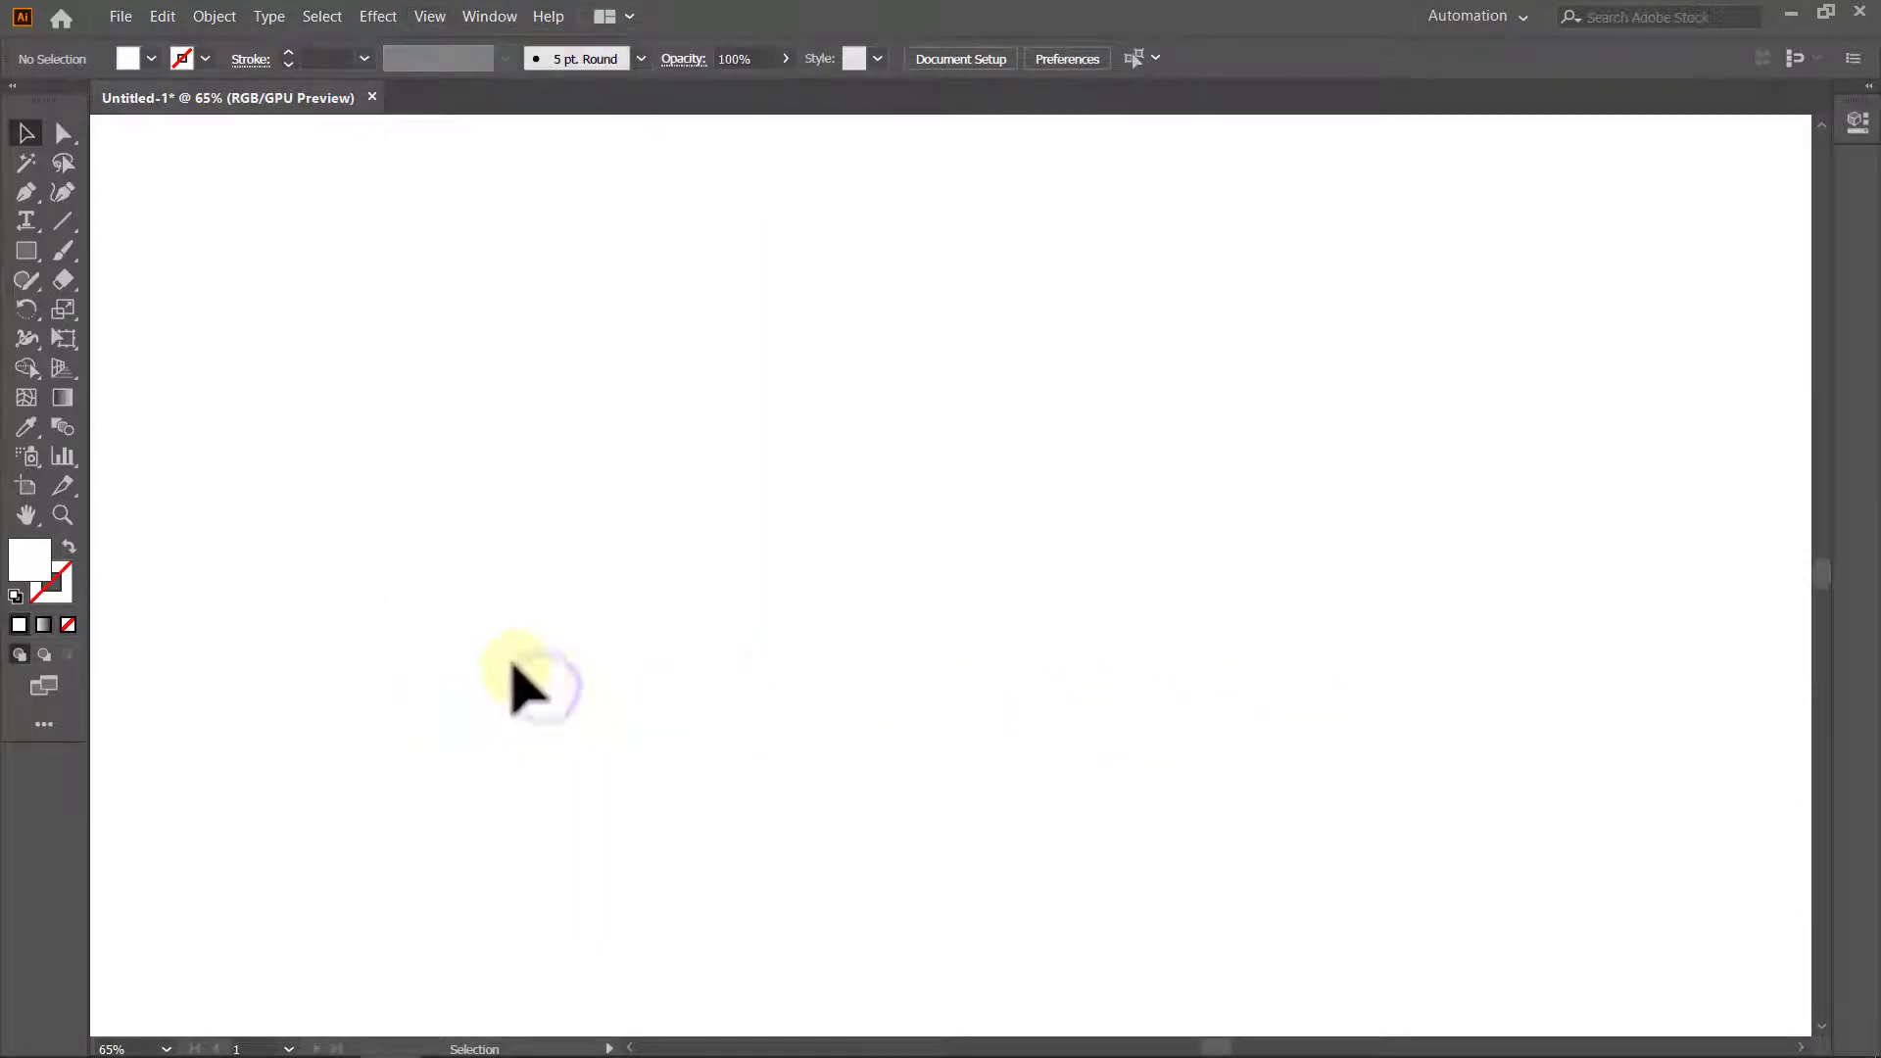
Set drawing attributes to no fill with a black 2 pt stroke.
{"action": "left_click", "coordinate": [151, 59]}
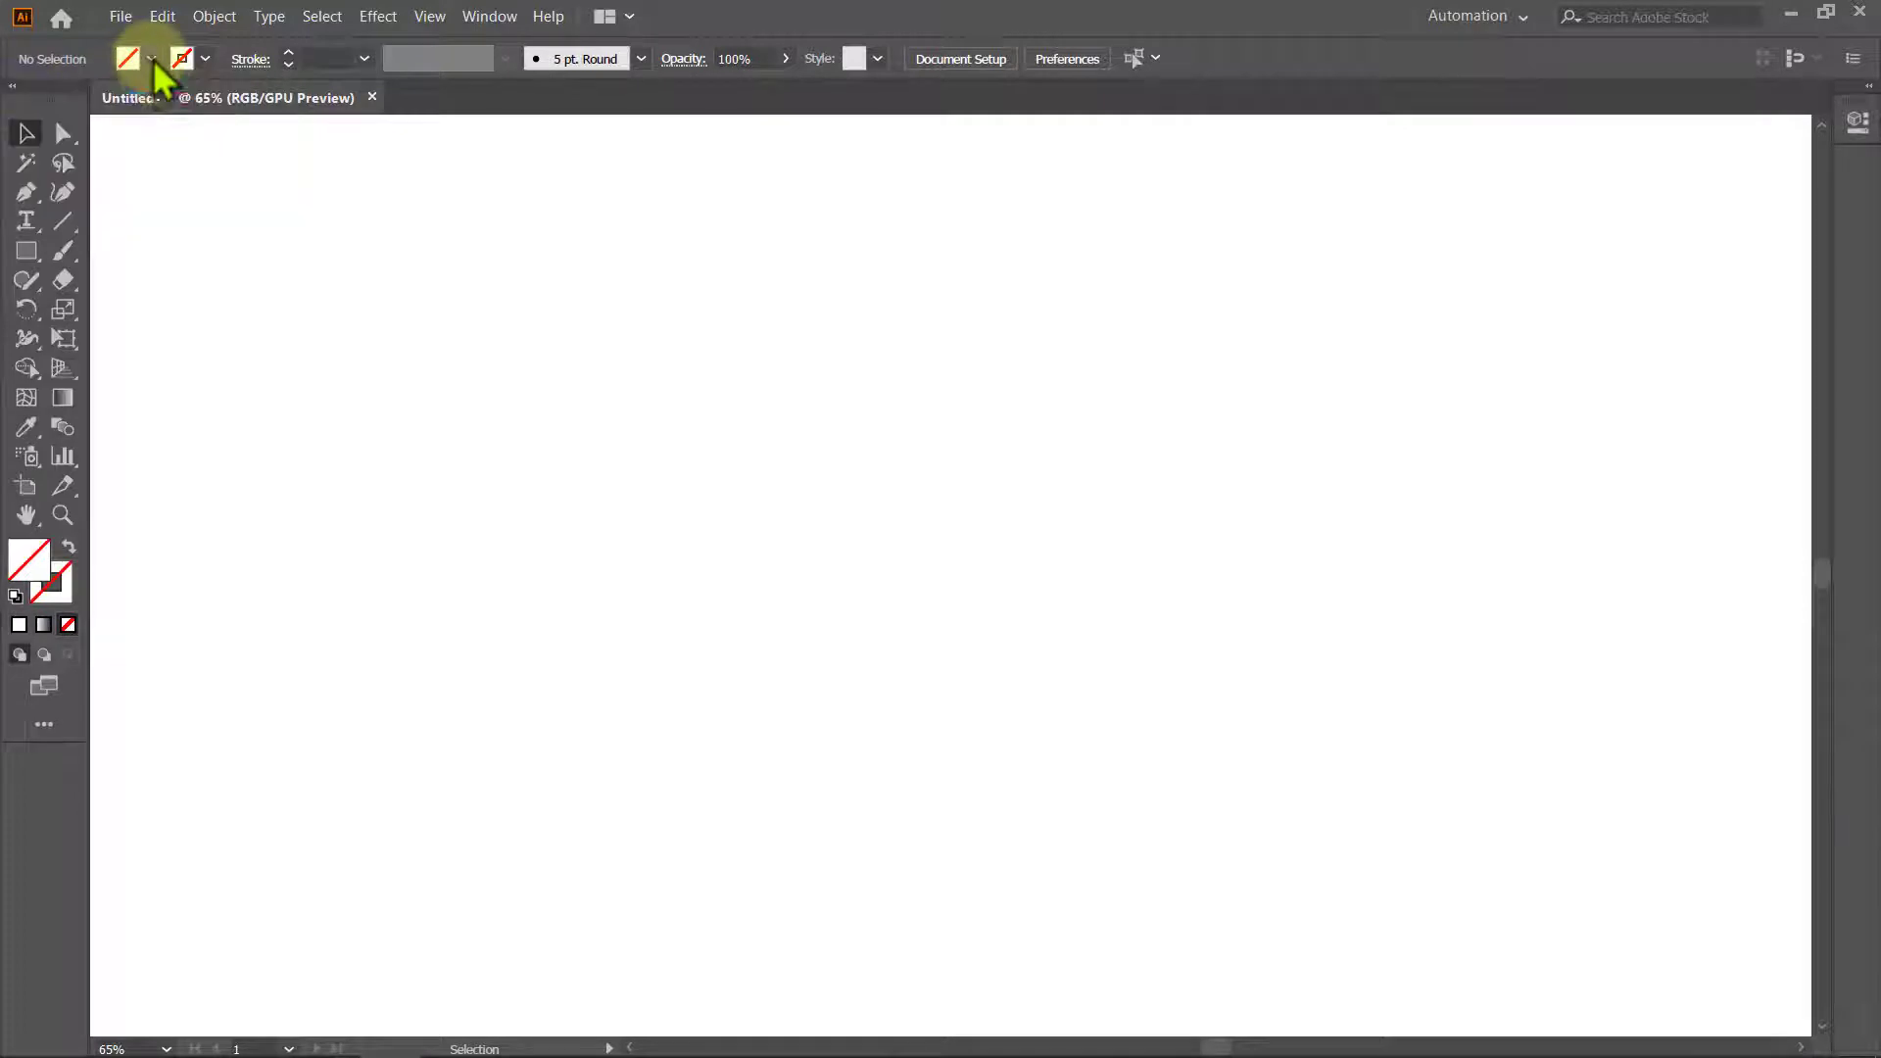
{"action": "left_click", "coordinate": [206, 59]}
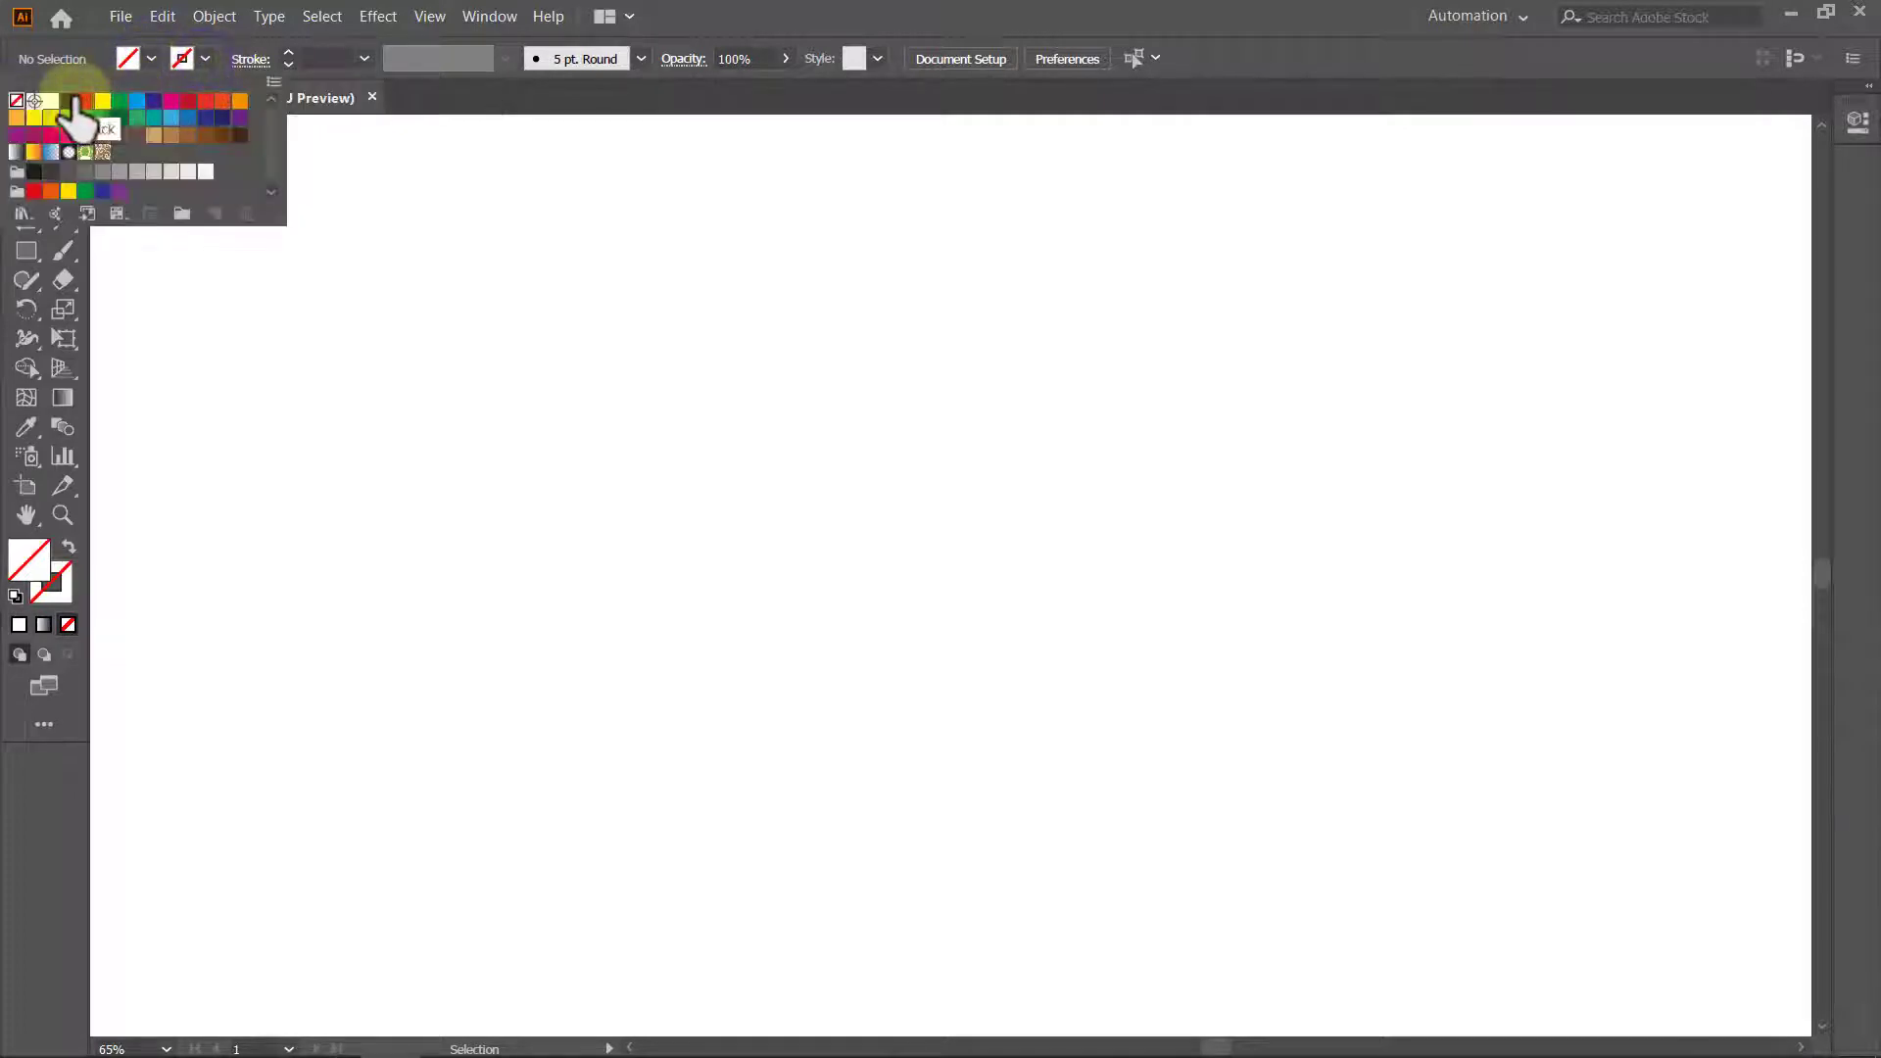
{"action": "left_click", "coordinate": [68, 99]}
{"action": "left_click", "coordinate": [204, 60]}
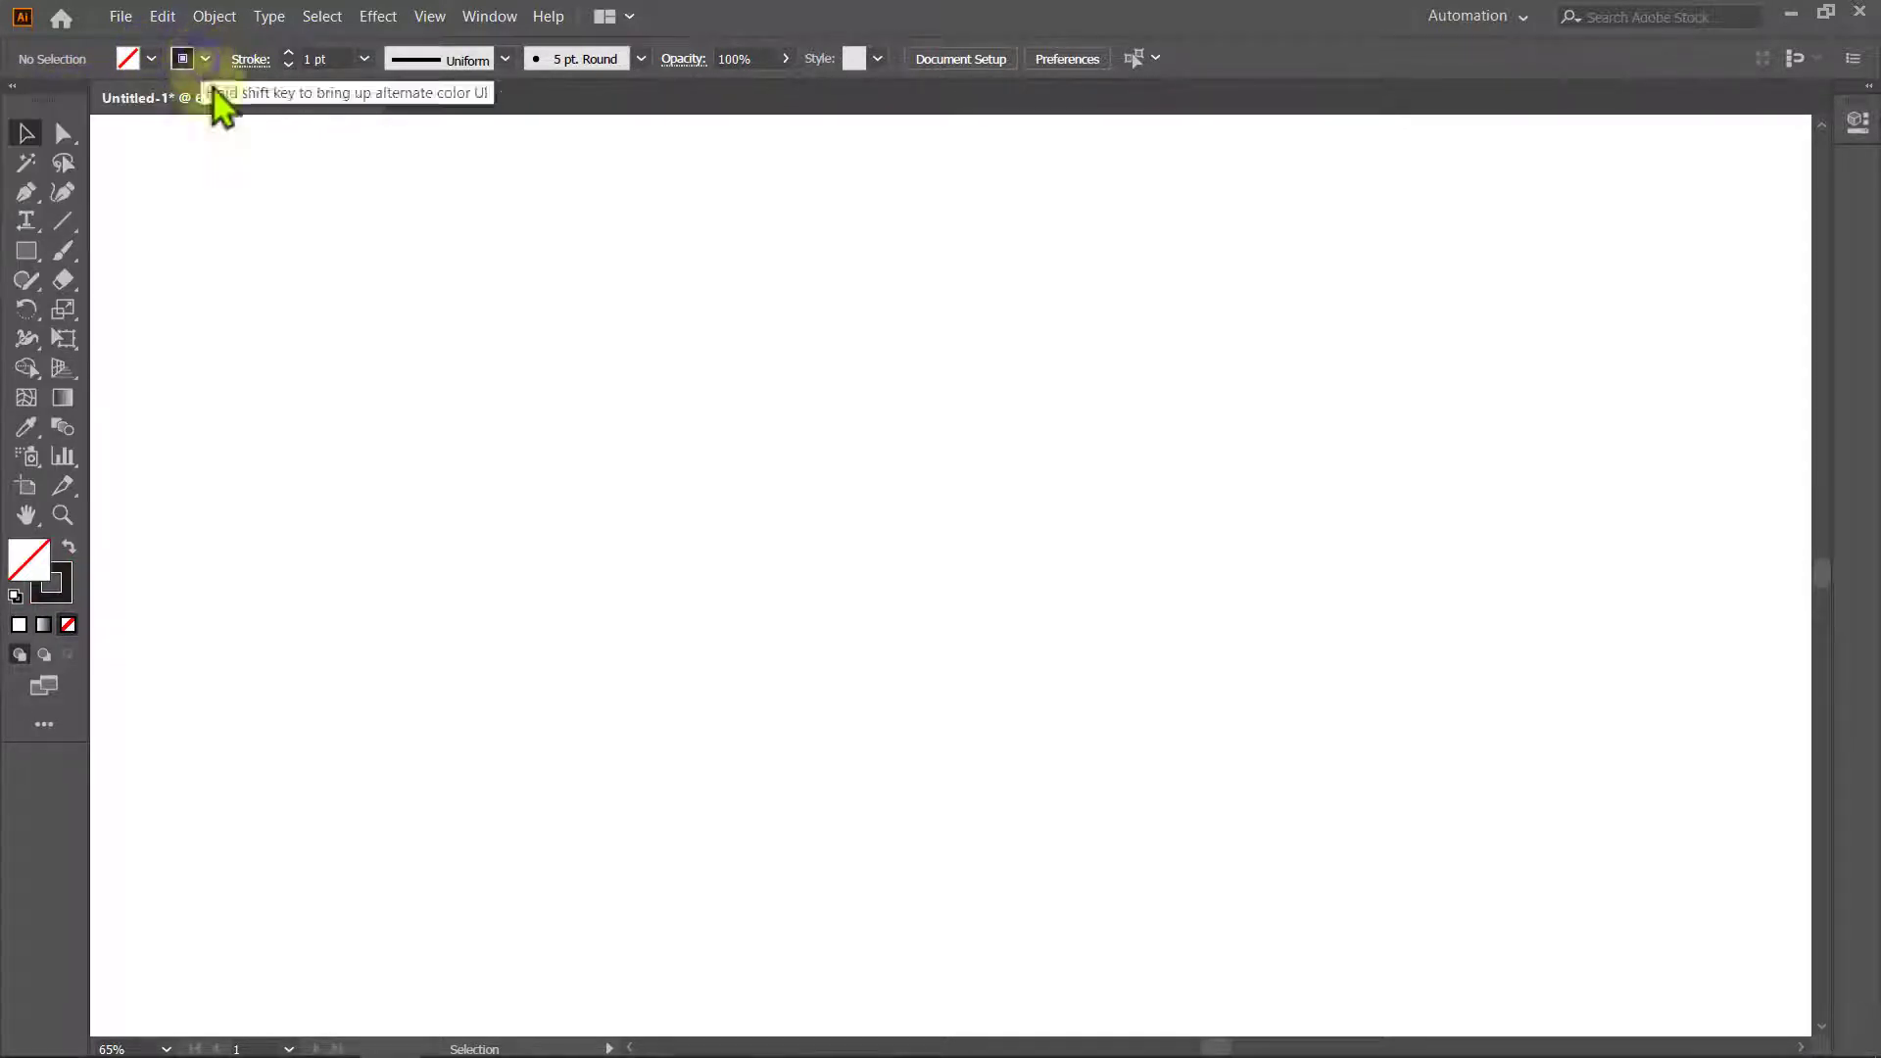
{"action": "left_click", "coordinate": [365, 59]}
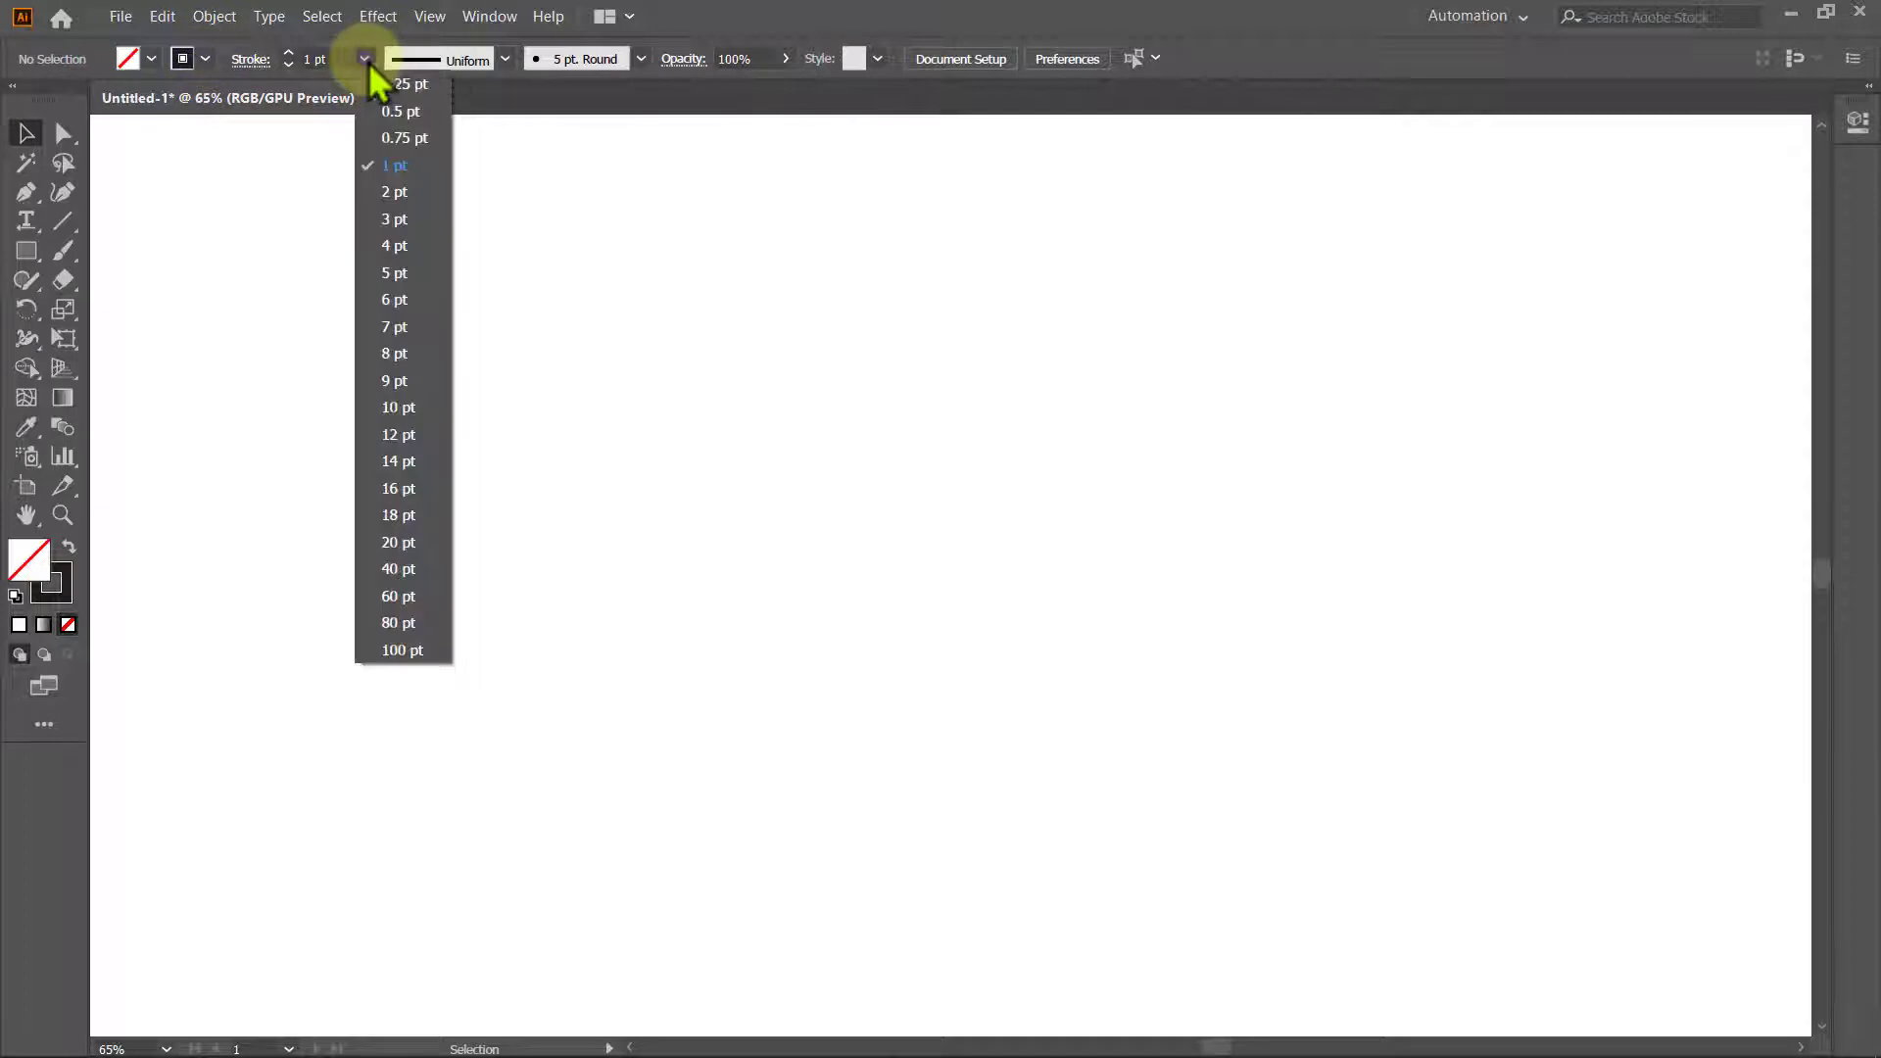
{"action": "left_click", "coordinate": [425, 189]}
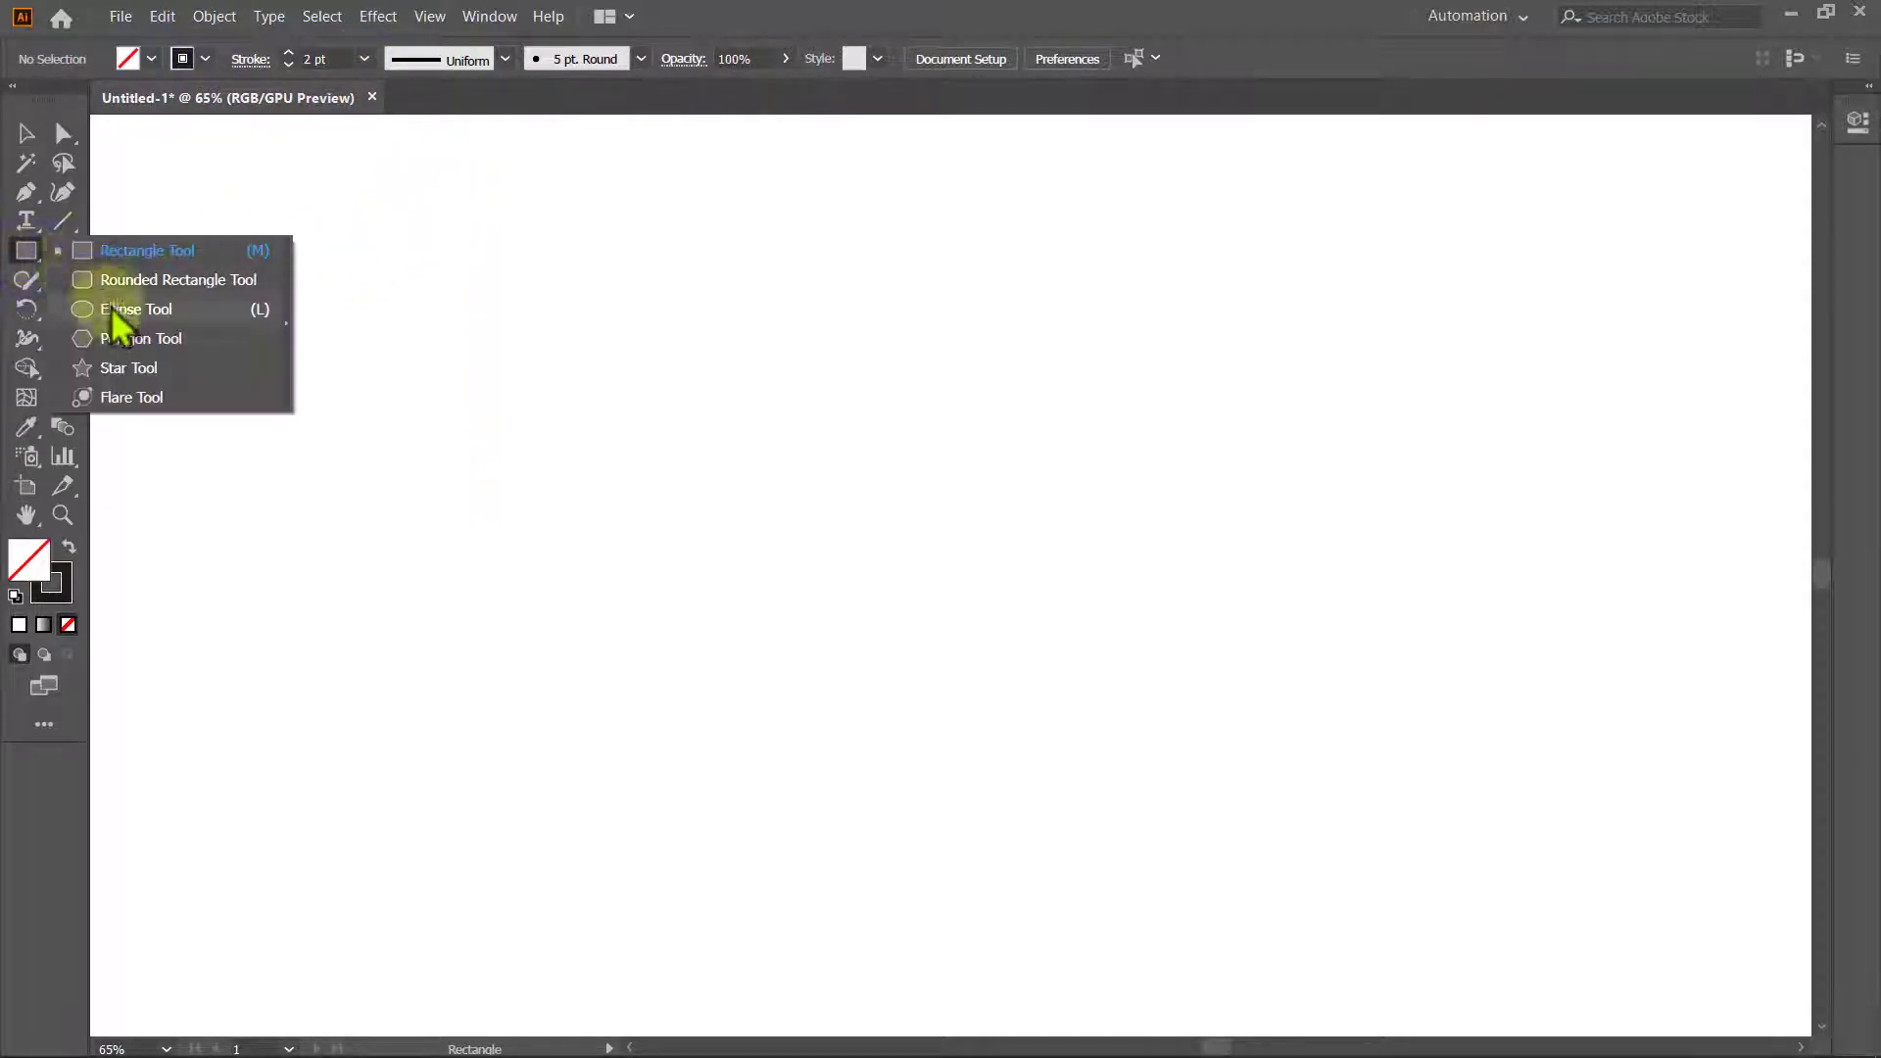
Draw a 500 px circle centred on the page.
{"action": "left_click", "coordinate": [110, 309]}
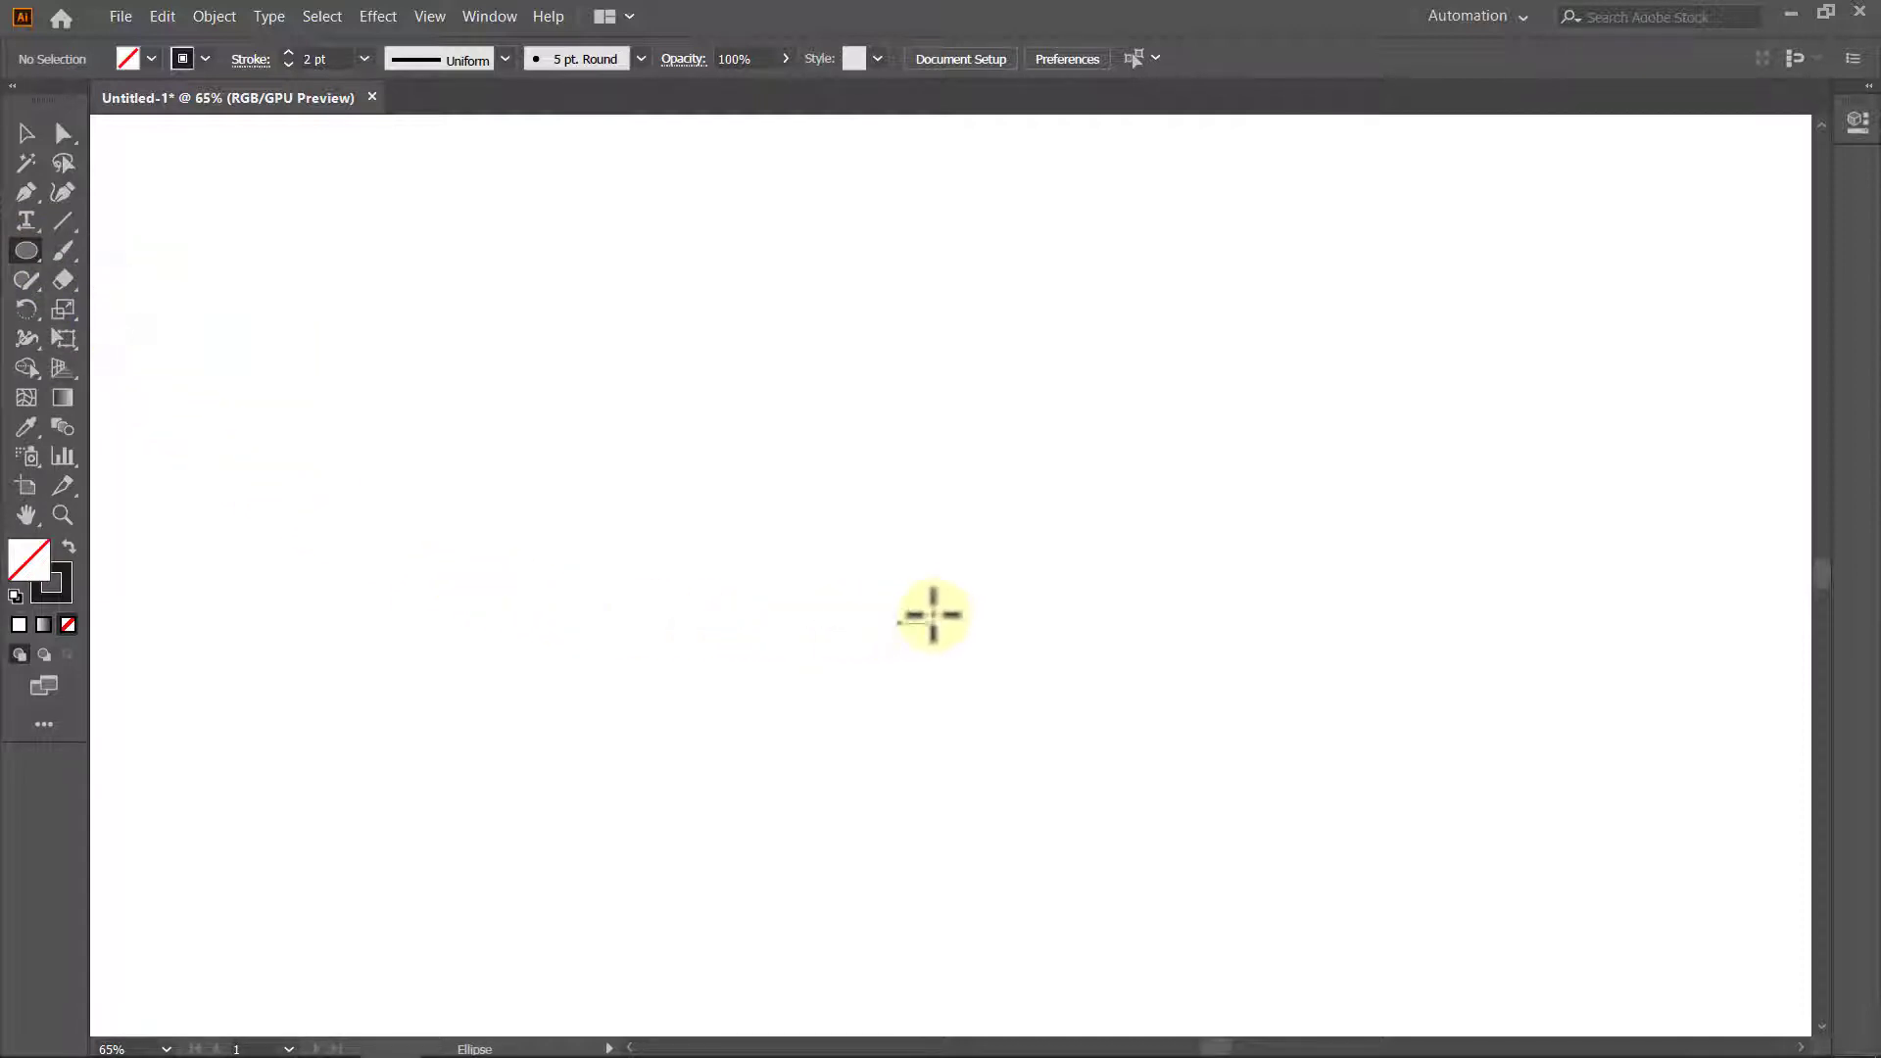
{"action": "key", "text": "alt"}
{"action": "left_click", "coordinate": [954, 579], "text": "alt"}
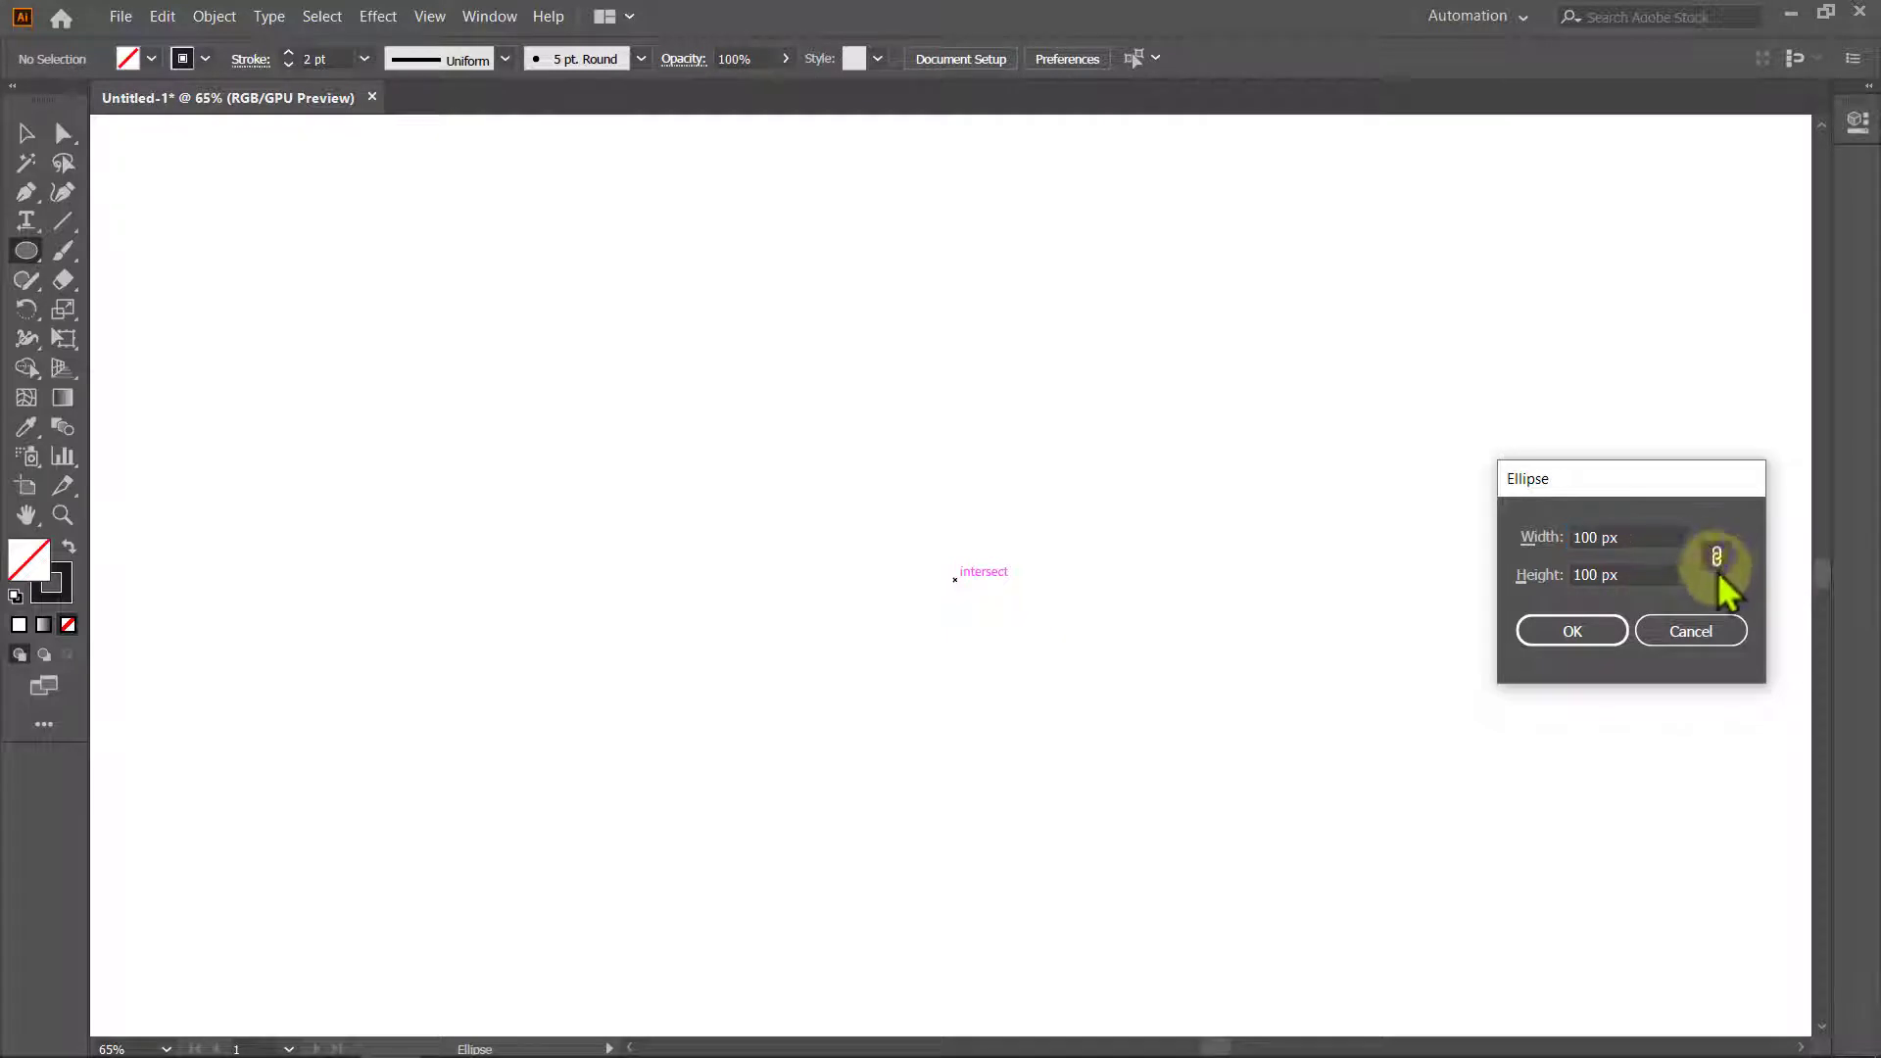
{"action": "triple_click", "coordinate": [1641, 534]}
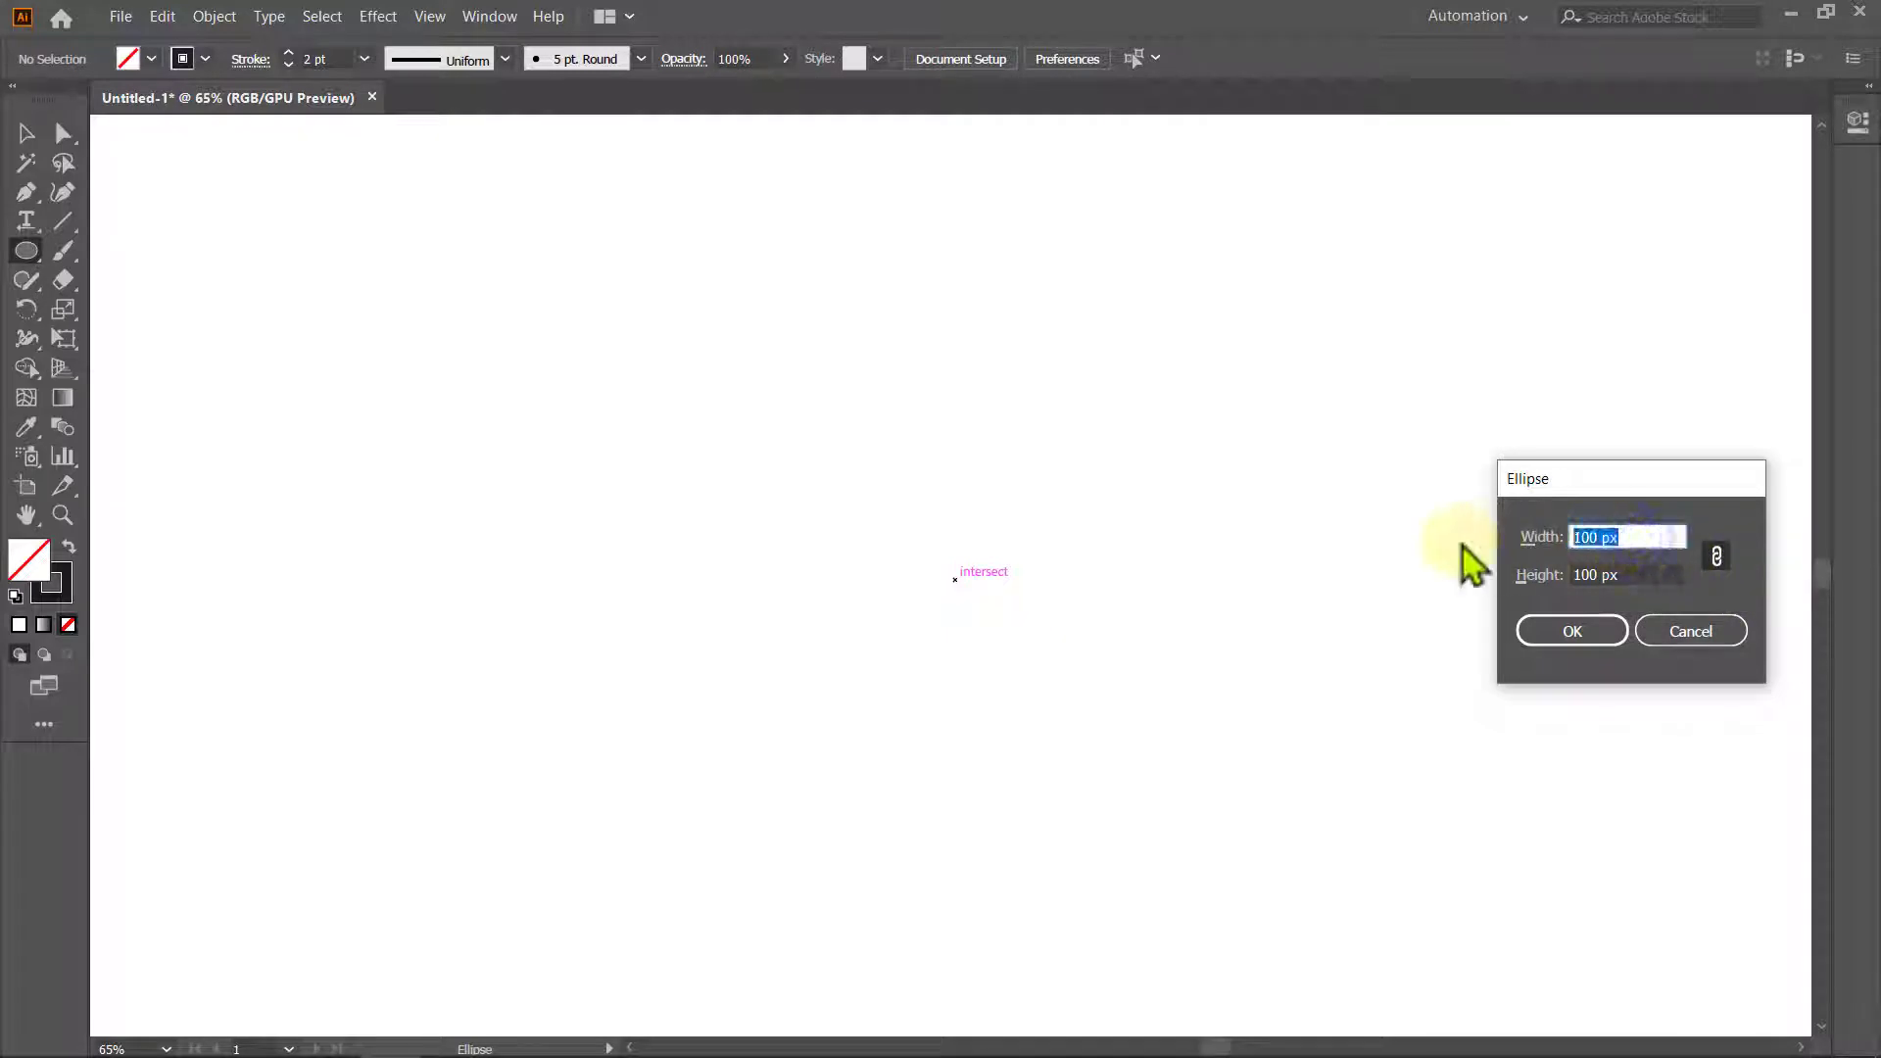
{"action": "type", "text": "500"}
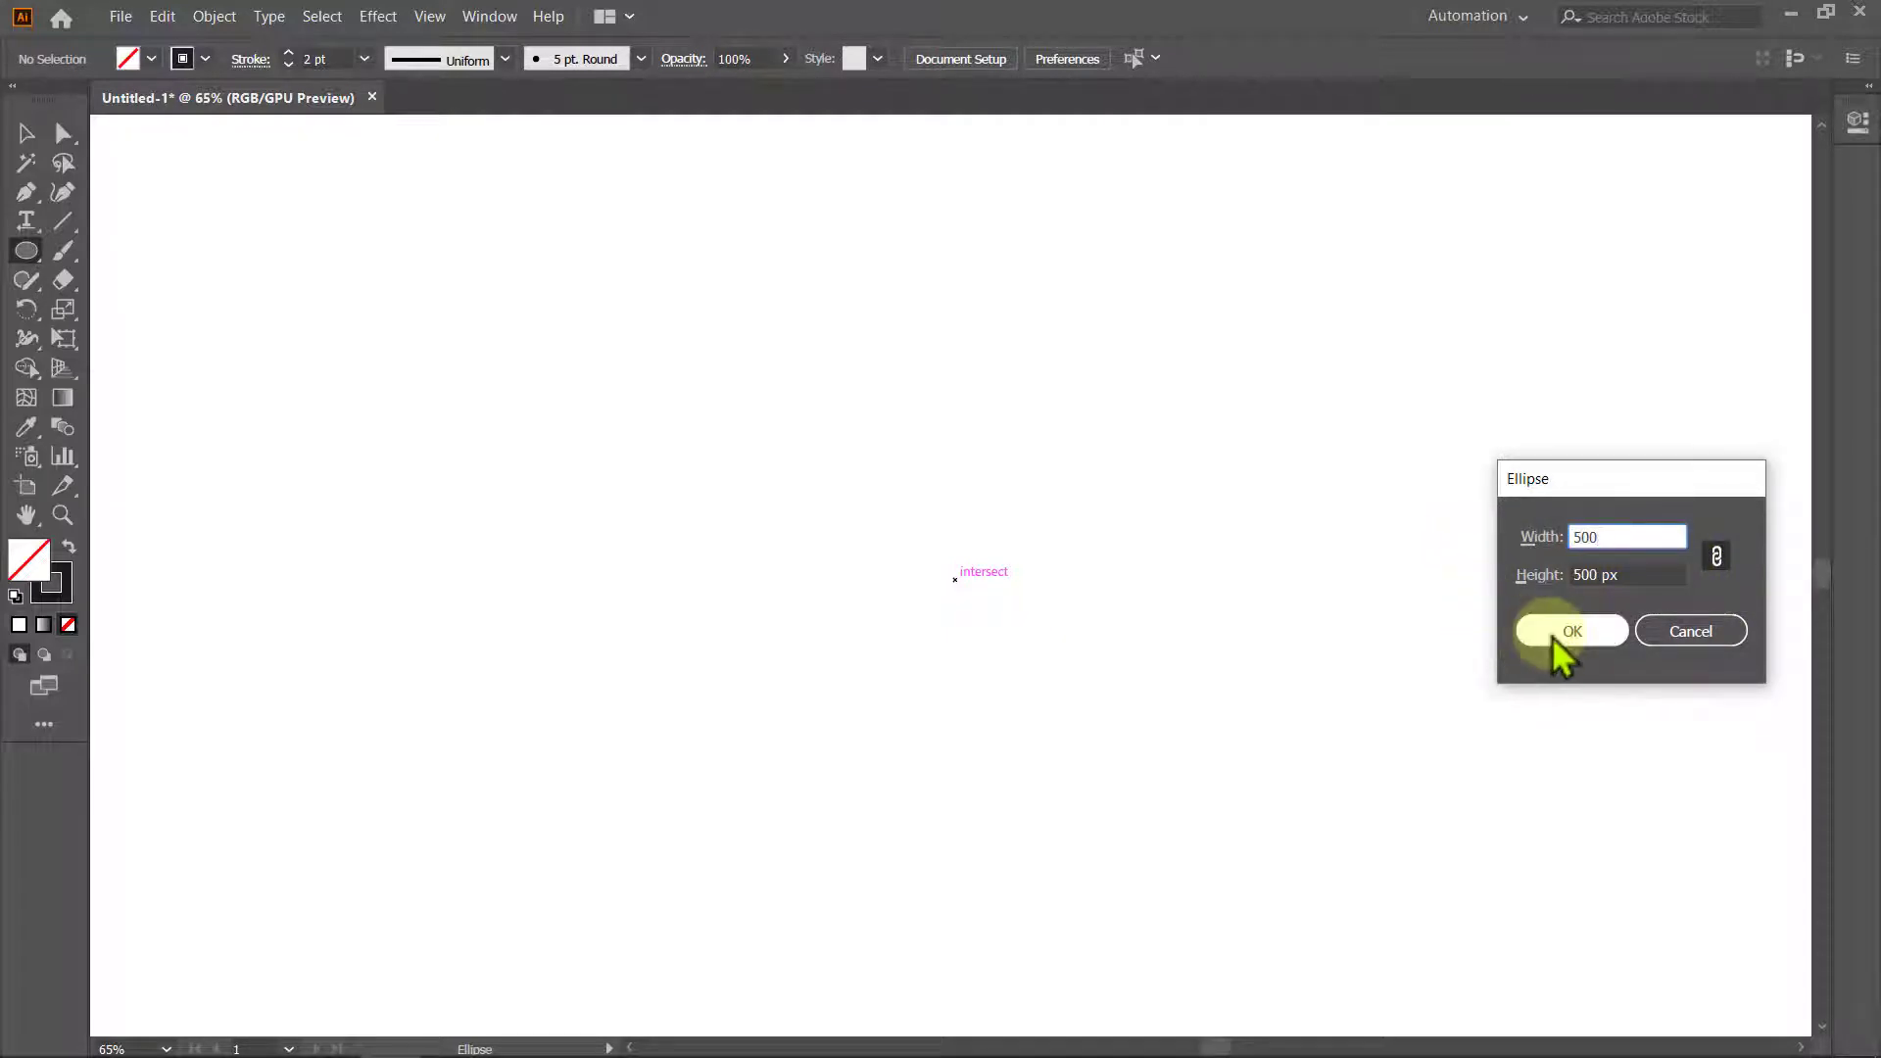
{"action": "left_click", "coordinate": [1552, 635]}
{"action": "left_click", "coordinate": [1543, 637]}
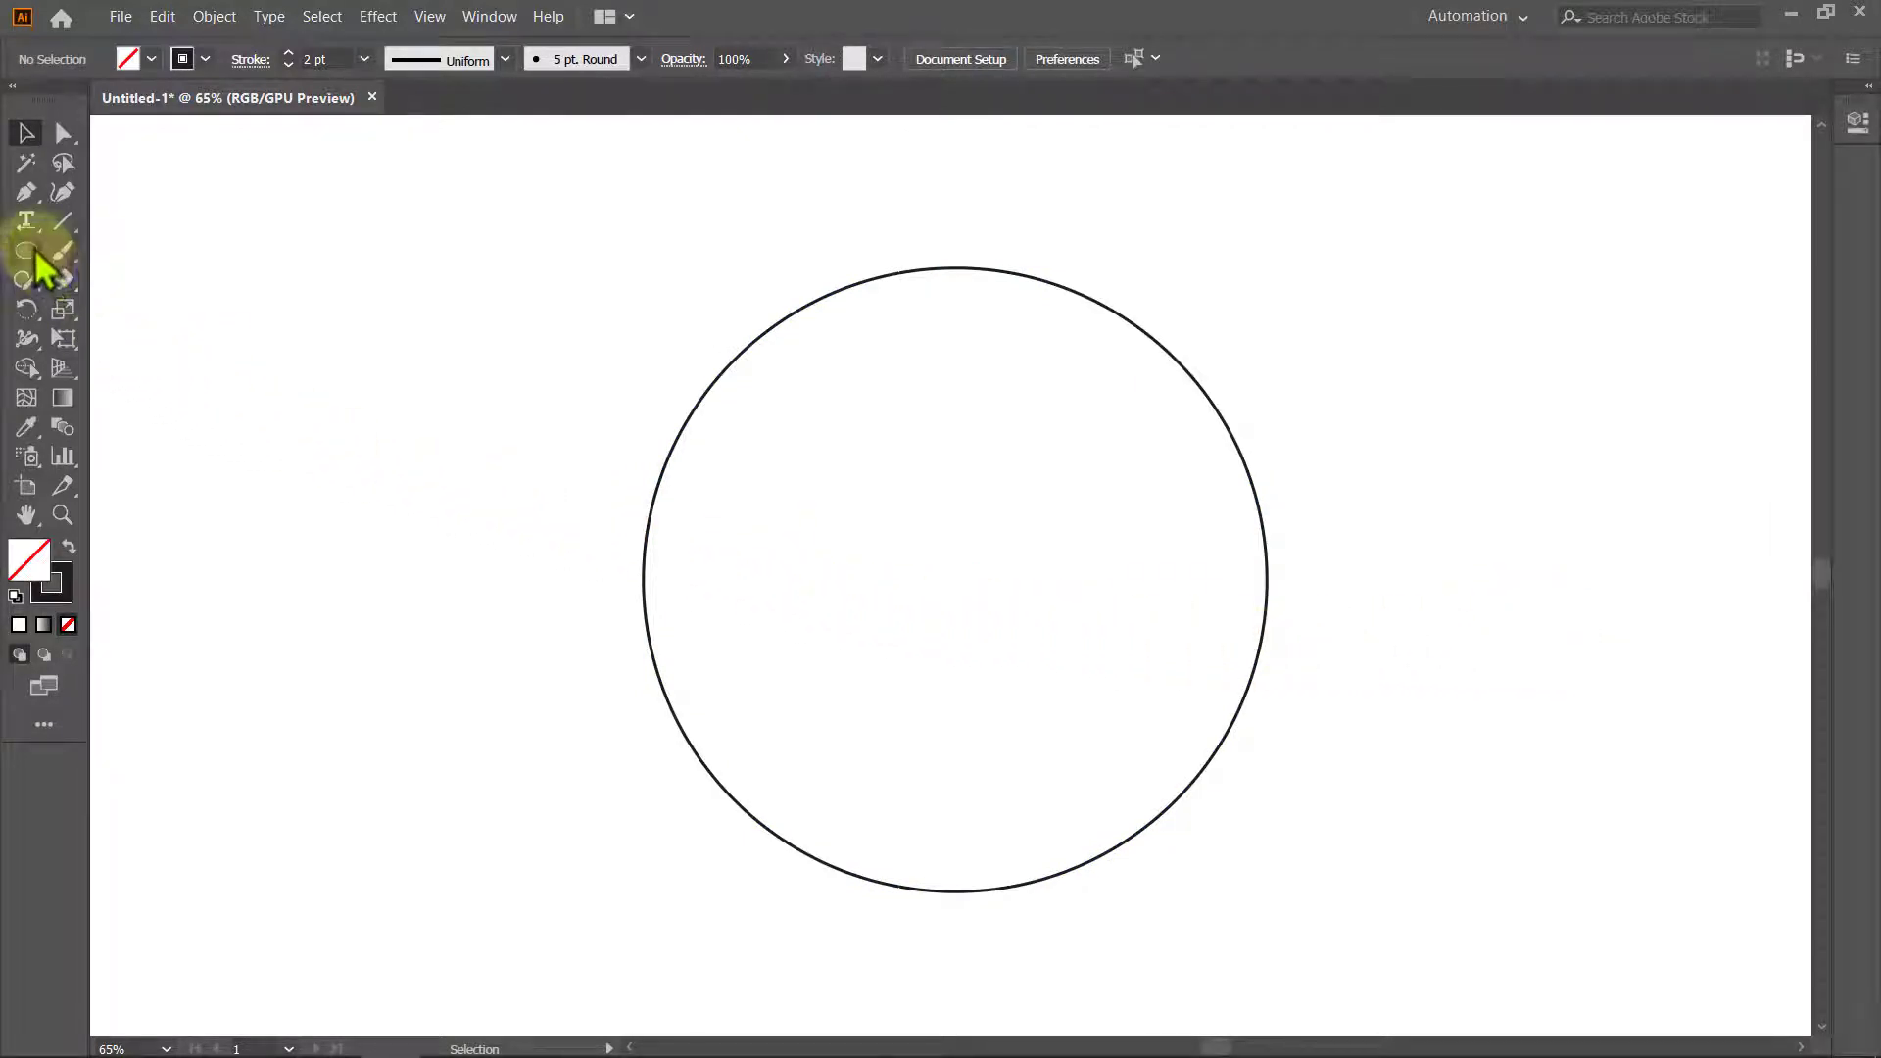
Draw a concentric six-sided hexagon with a 350 px radius around the circle.
{"action": "left_click_drag", "start_coordinate": [38, 252], "coordinate": [180, 338]}
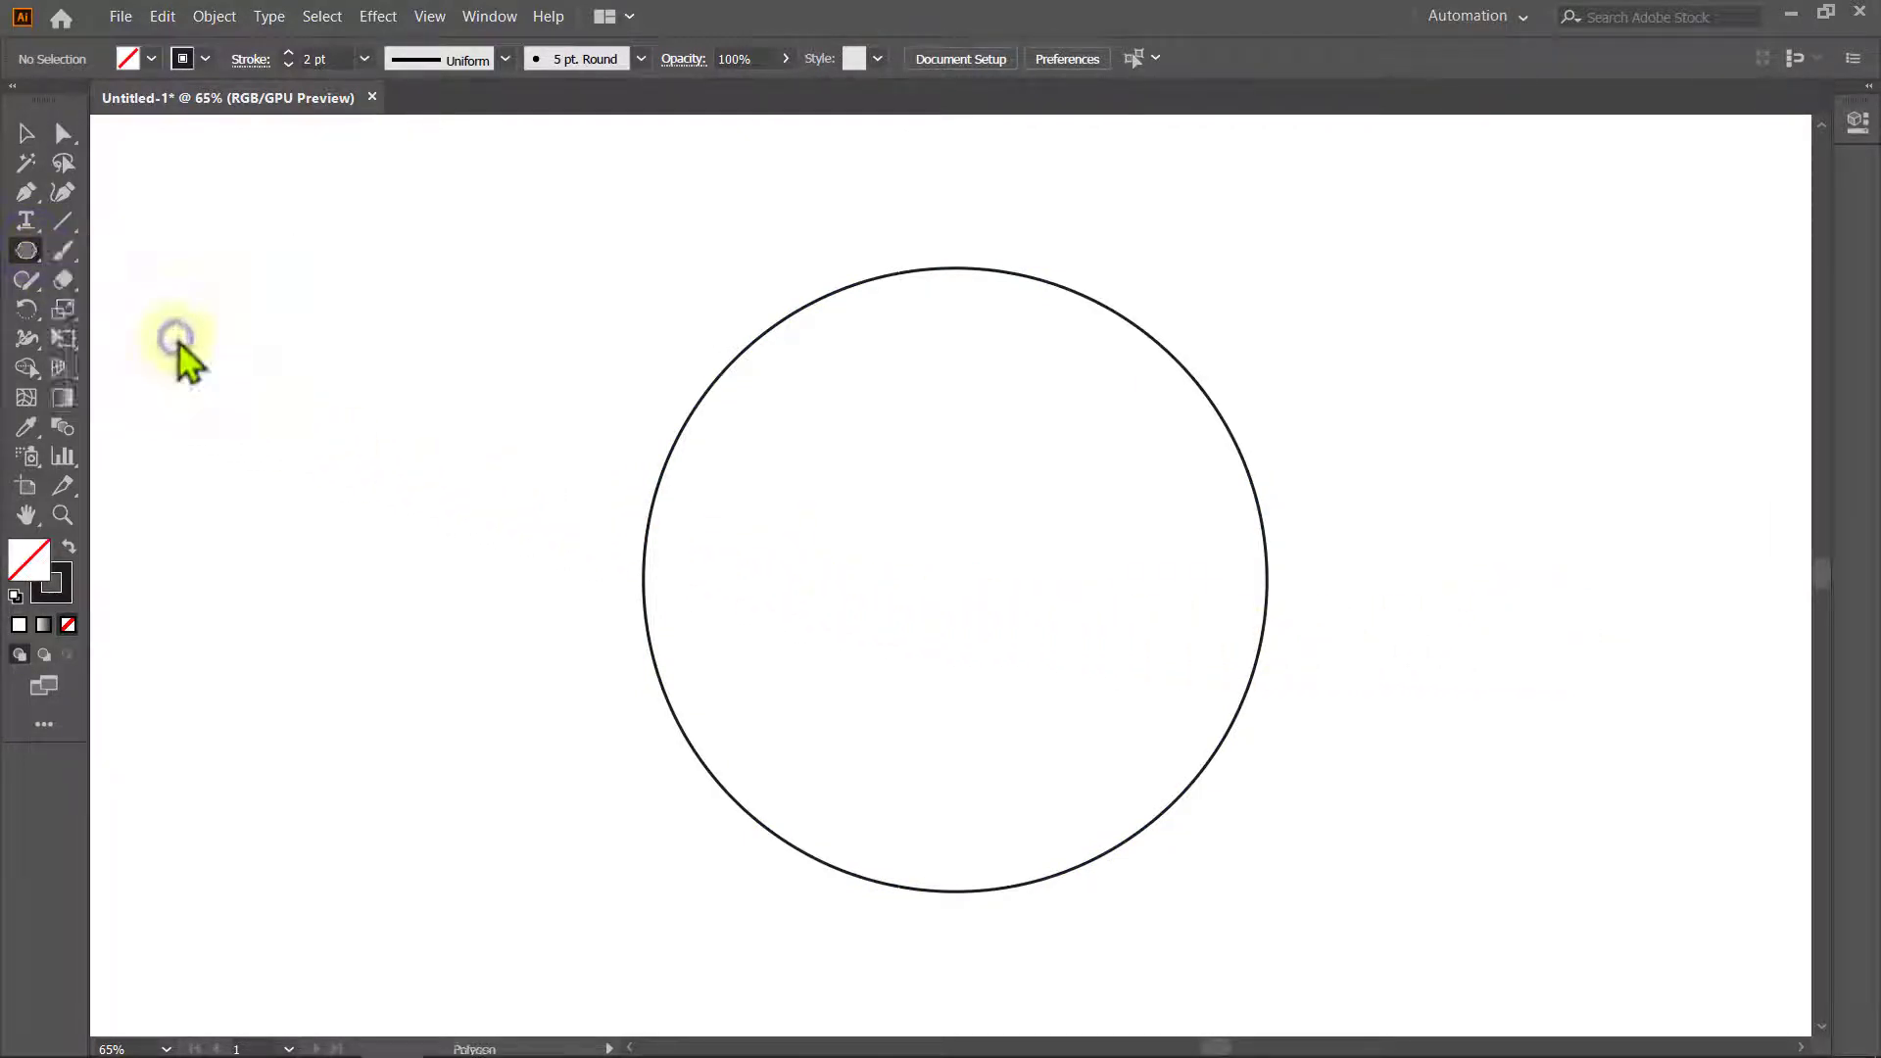
{"action": "left_click", "coordinate": [954, 577]}
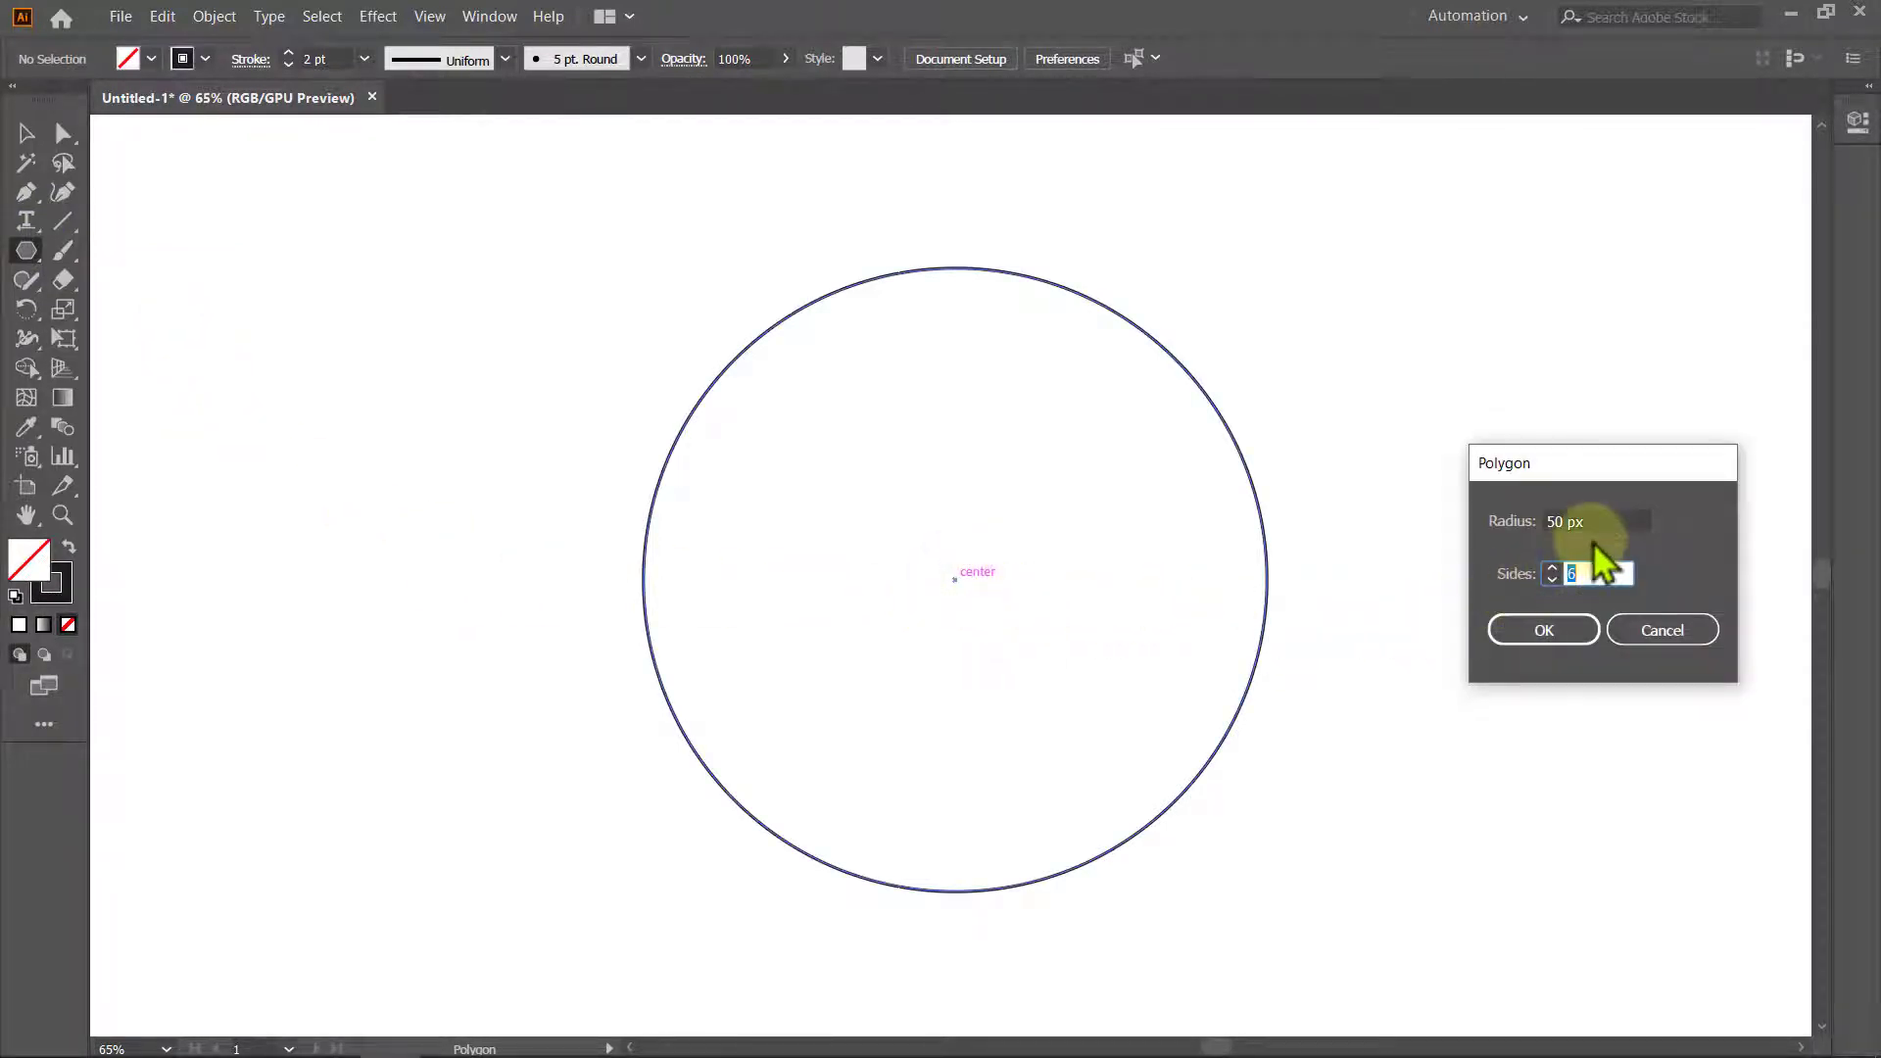
{"action": "left_click_drag", "start_coordinate": [1598, 517], "coordinate": [1549, 519]}
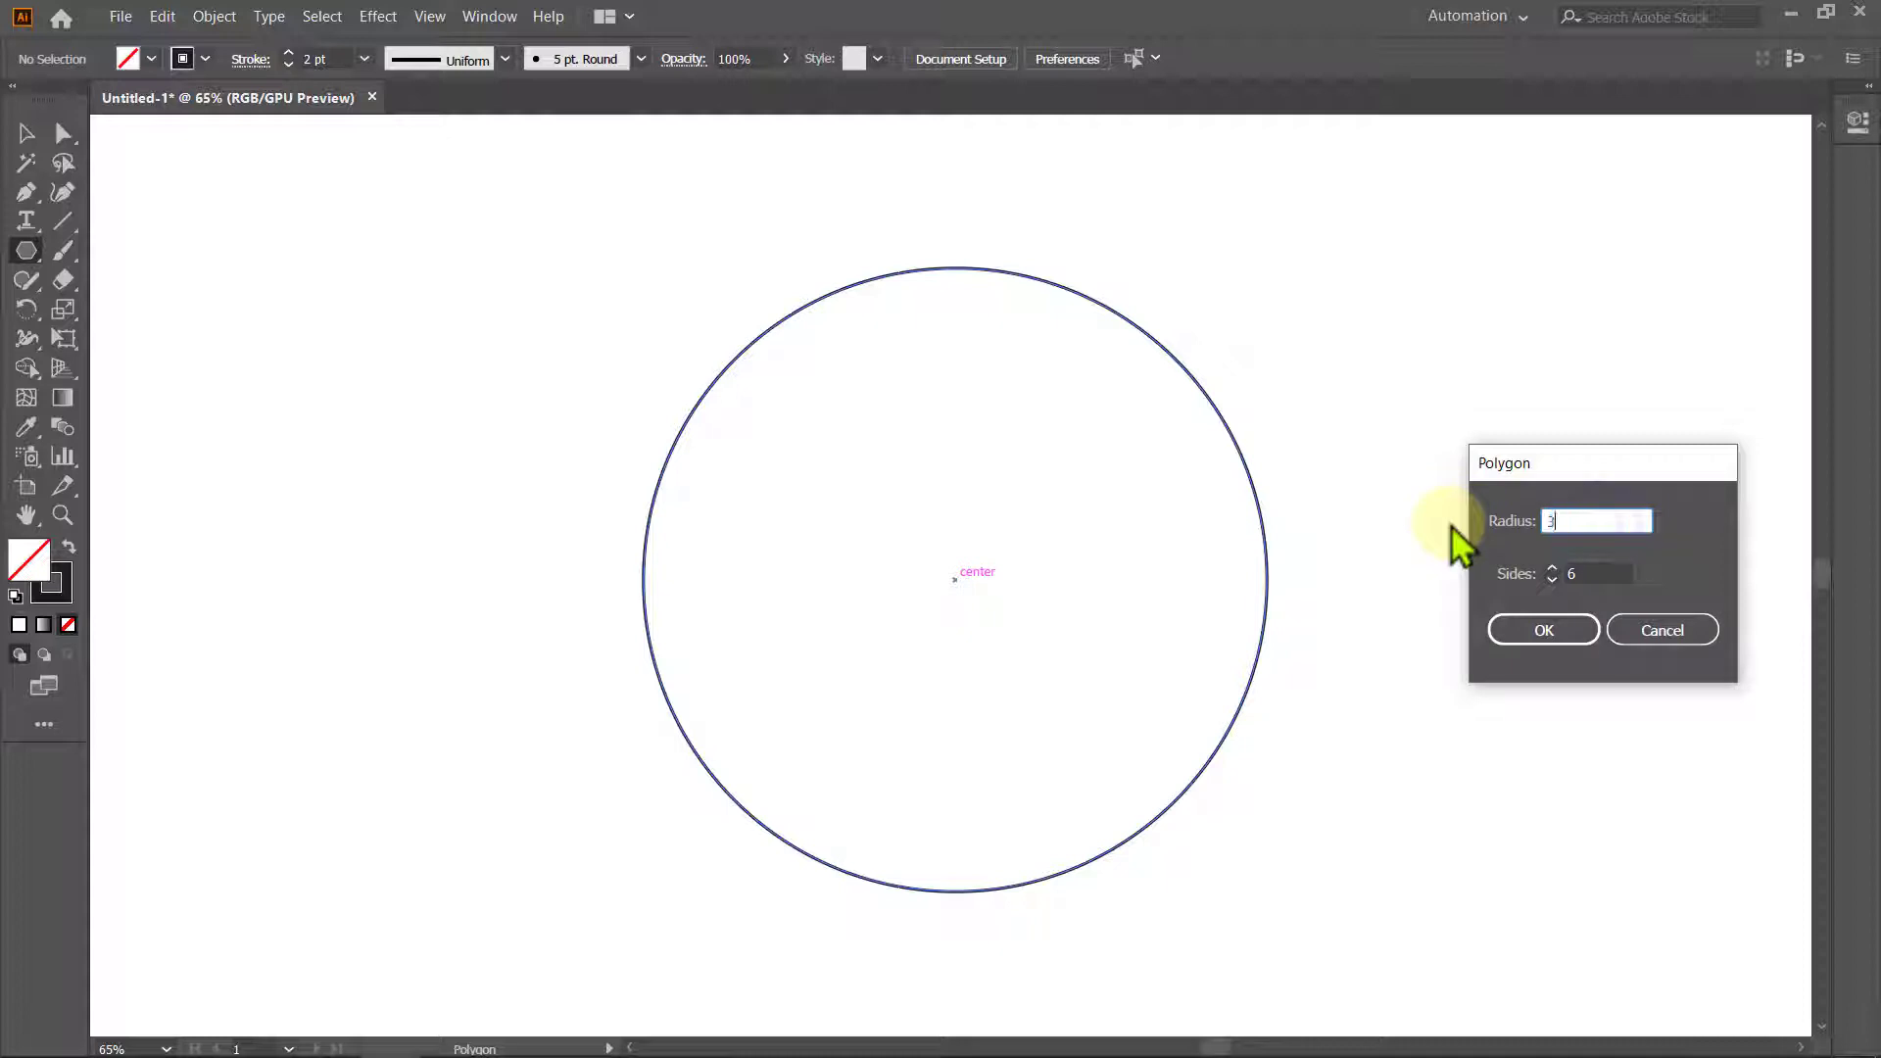
{"action": "type", "text": "350"}
{"action": "left_click", "coordinate": [1538, 635]}
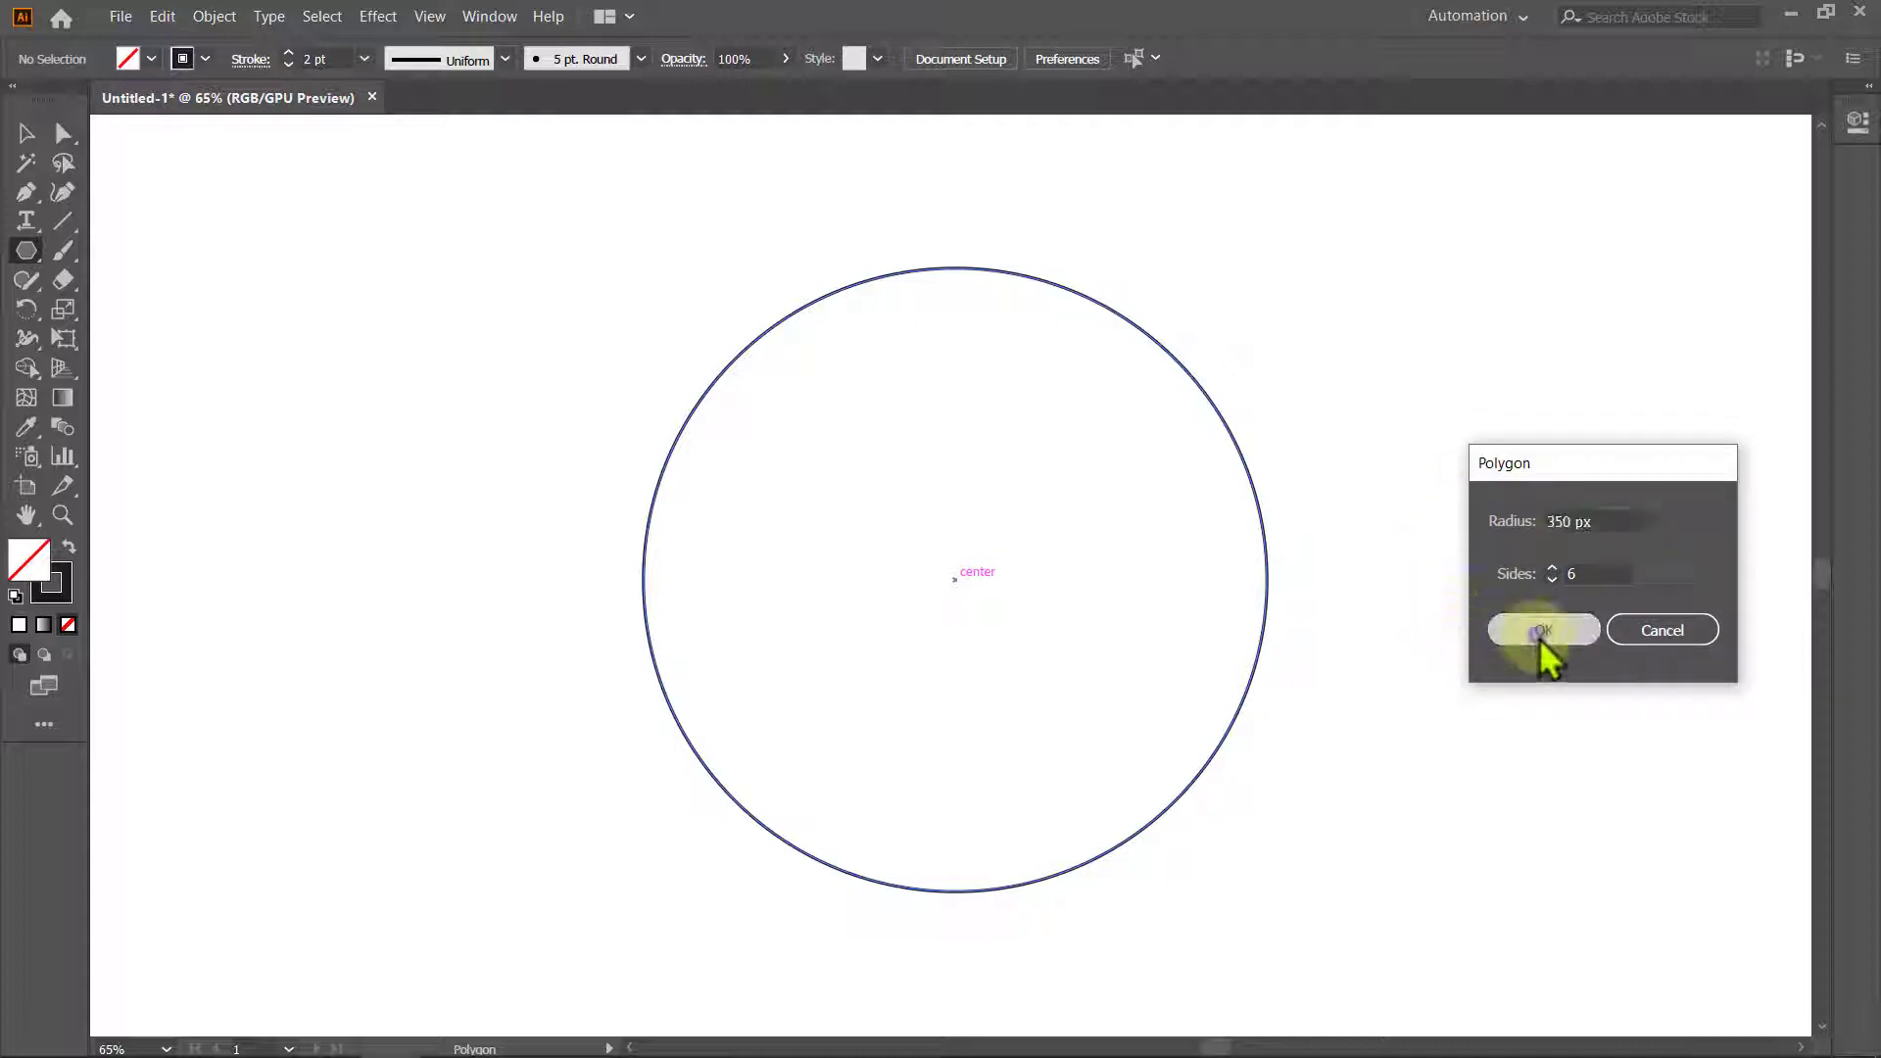
{"action": "left_click", "coordinate": [1536, 637], "text": "ctrl"}
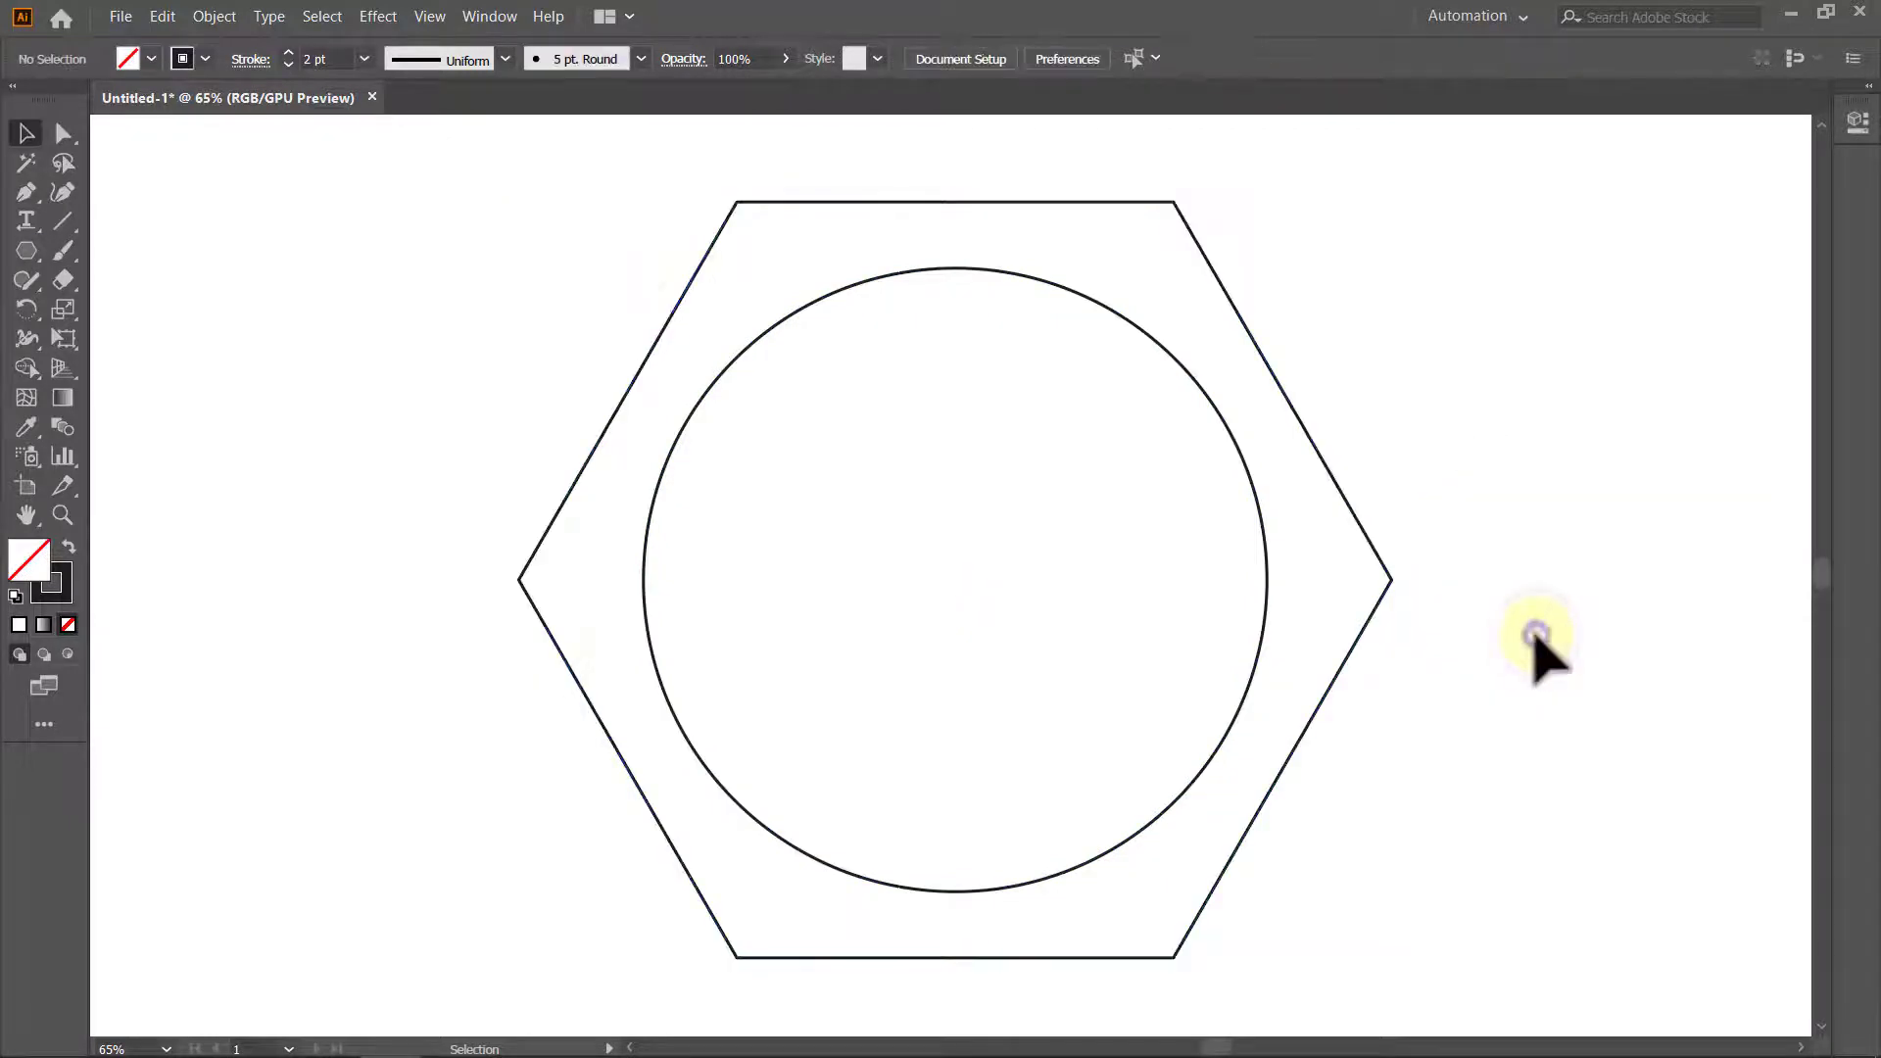
Copy the circle 350 px right and set the rotation origin at the hexagon centre.
{"action": "left_click", "coordinate": [1262, 626]}
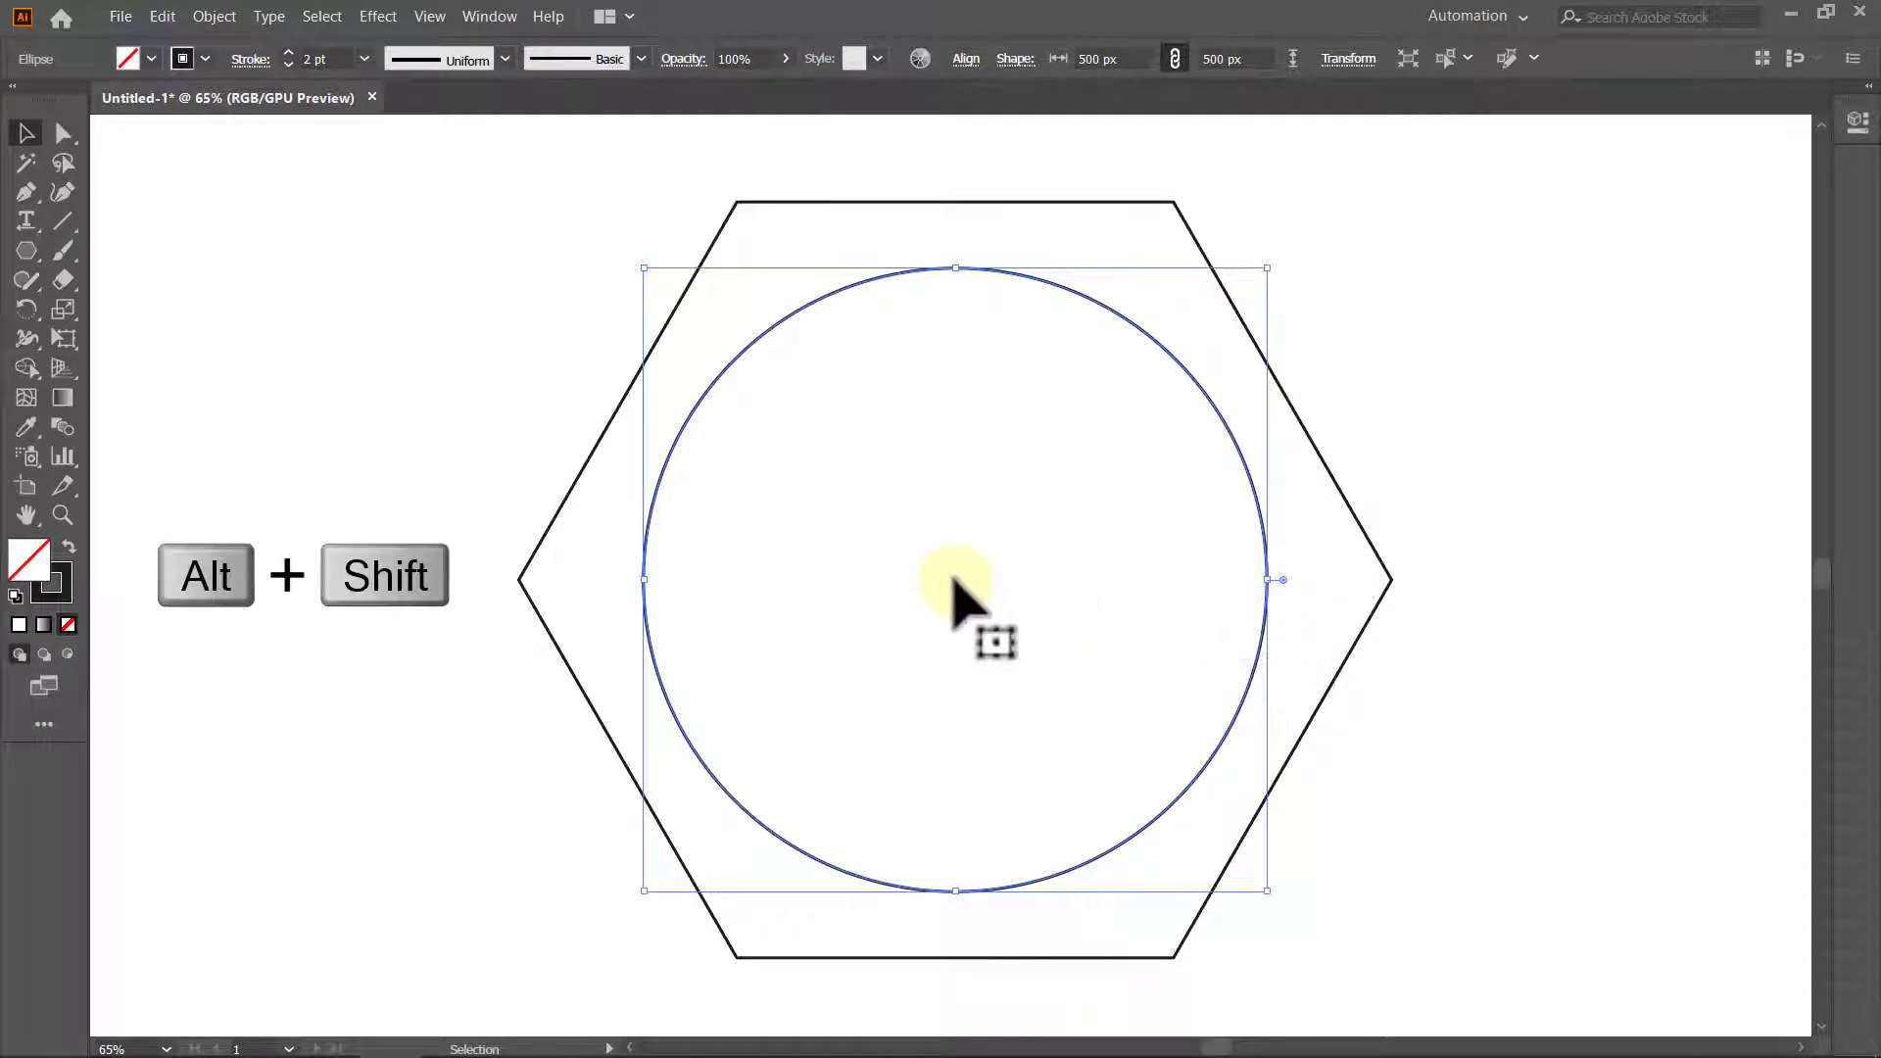
{"action": "left_click_drag", "start_coordinate": [958, 588], "coordinate": [1391, 582]}
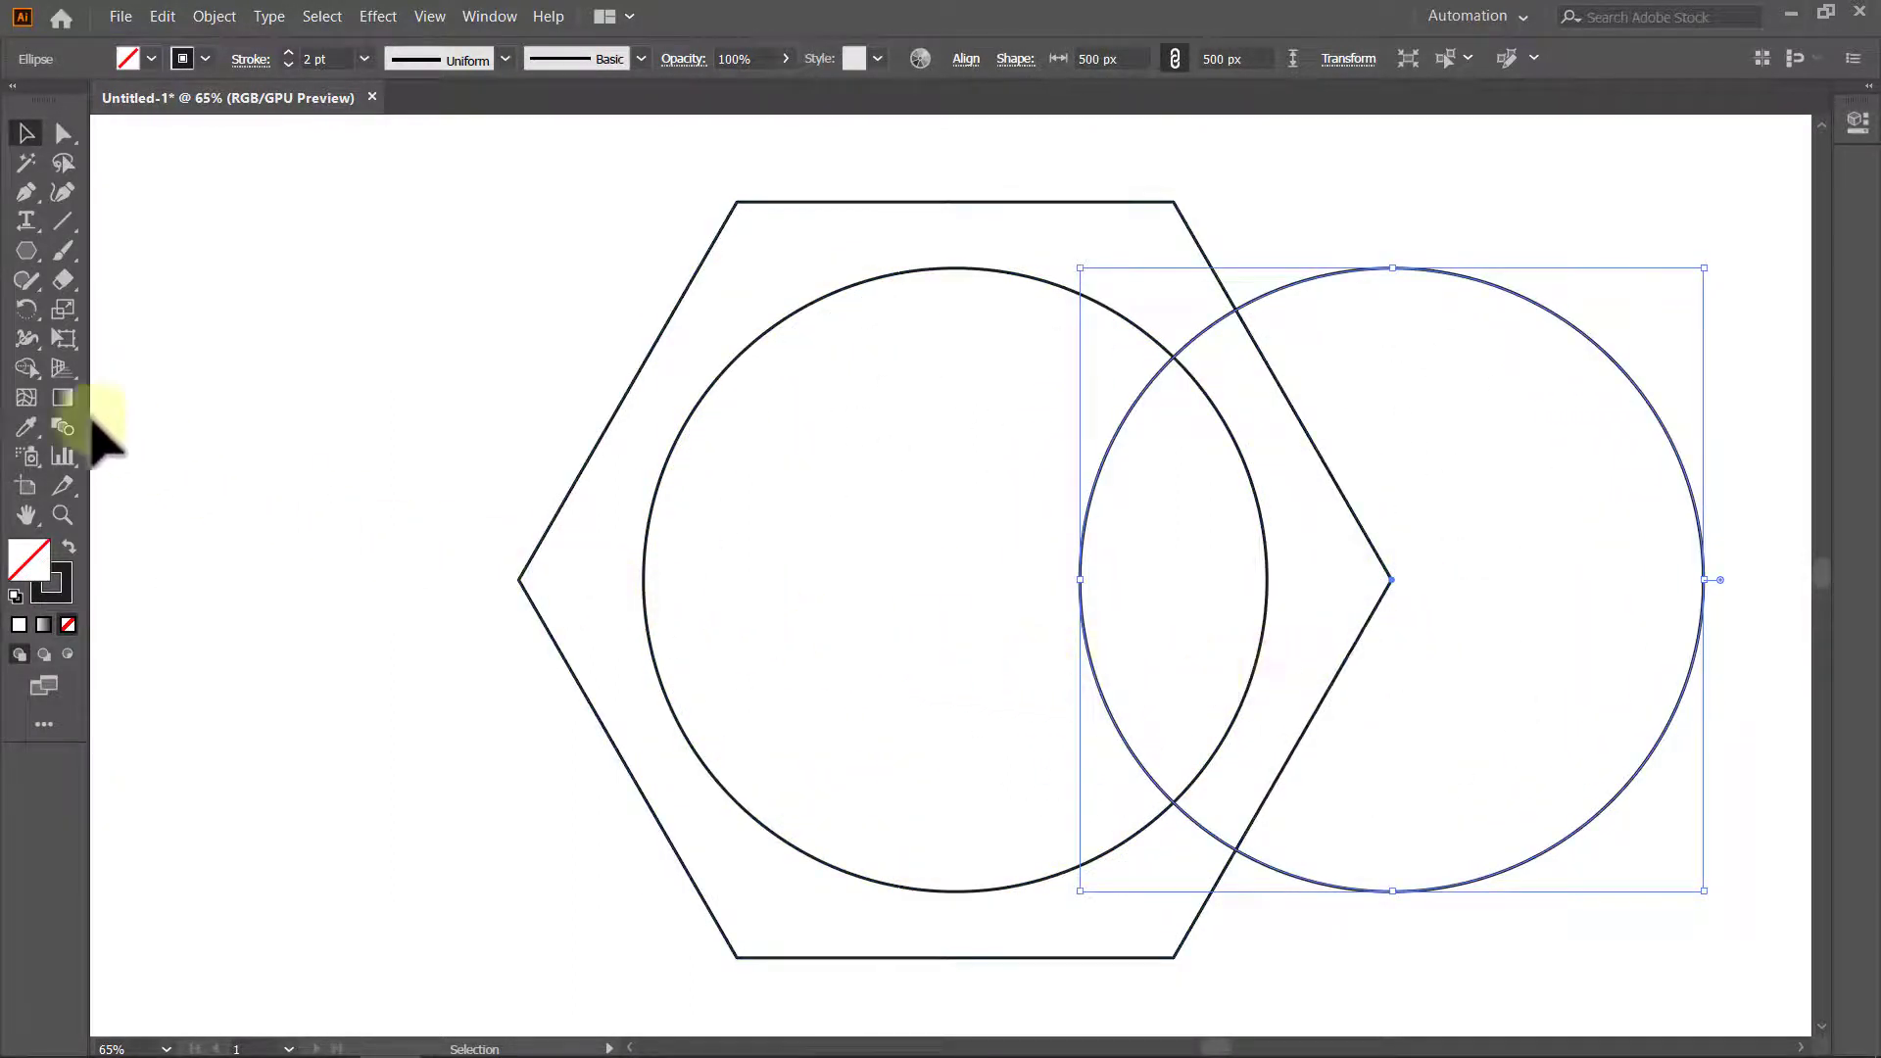
{"action": "left_click", "coordinate": [26, 310]}
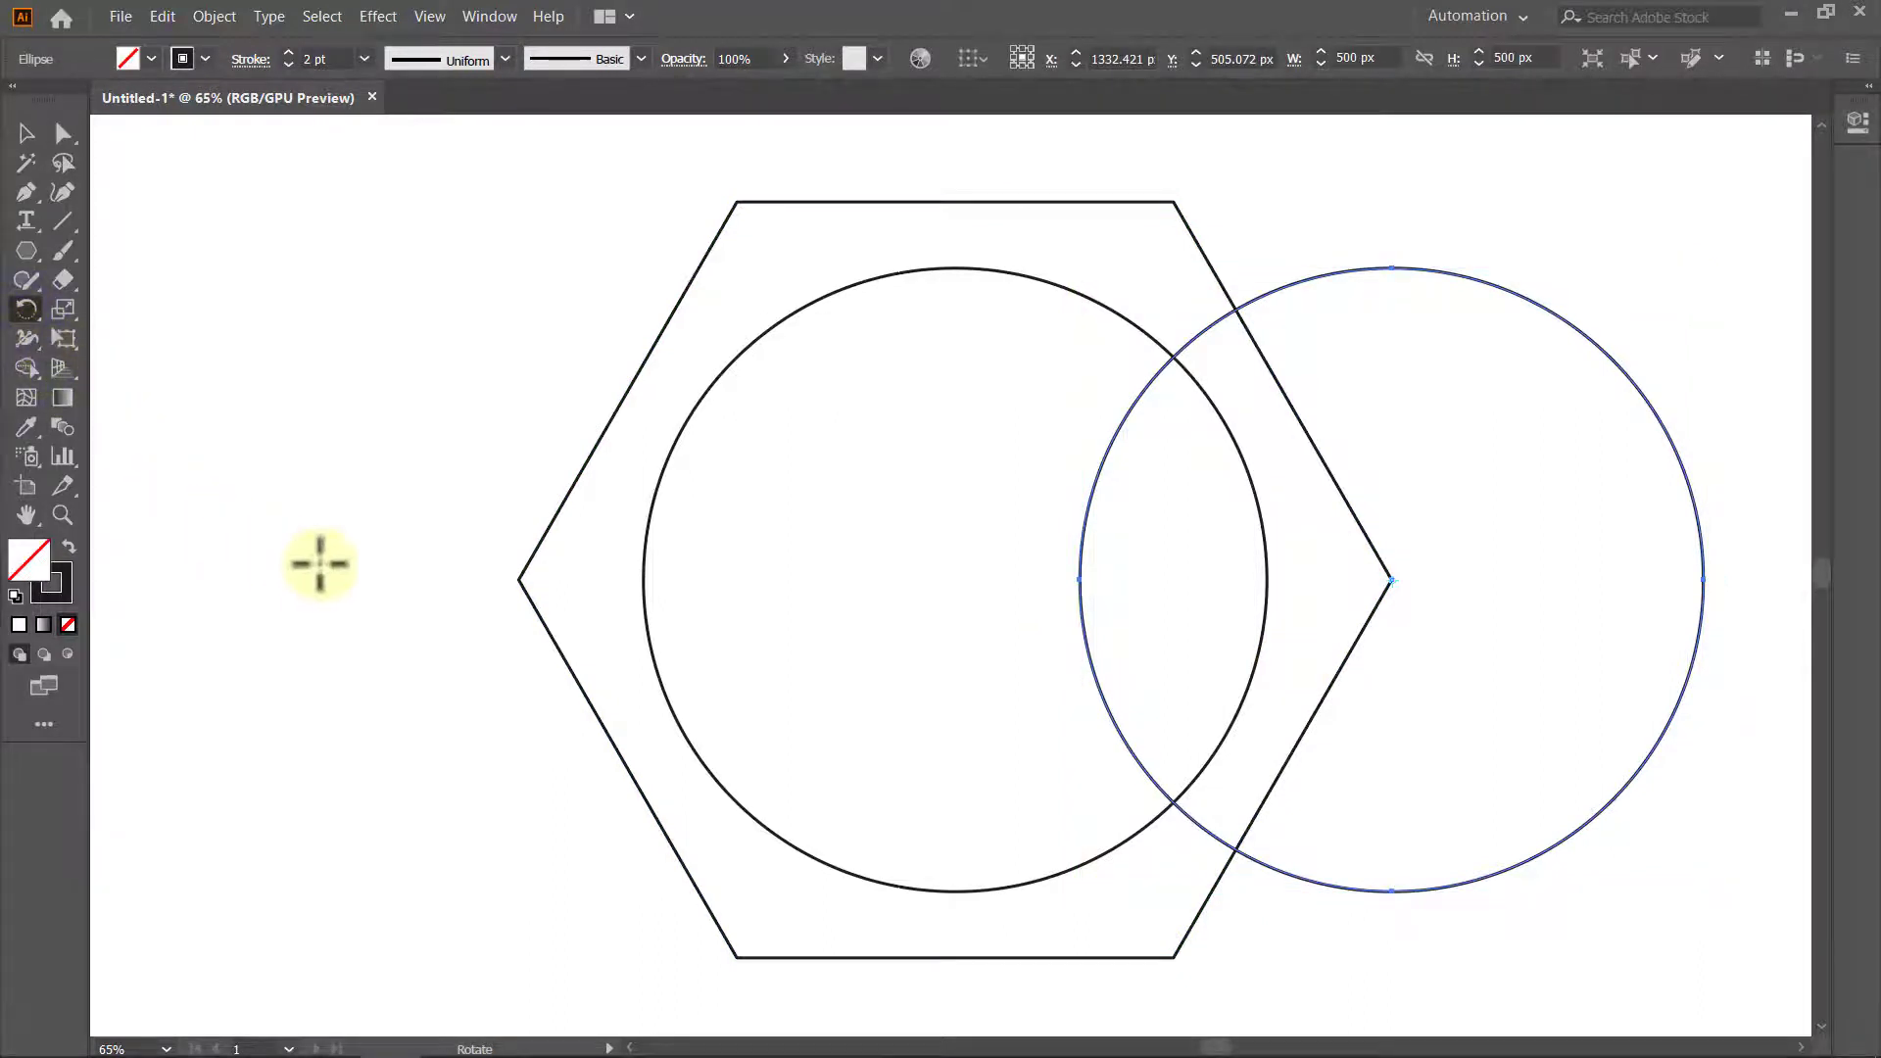
{"action": "left_click", "coordinate": [955, 579], "text": "alt"}
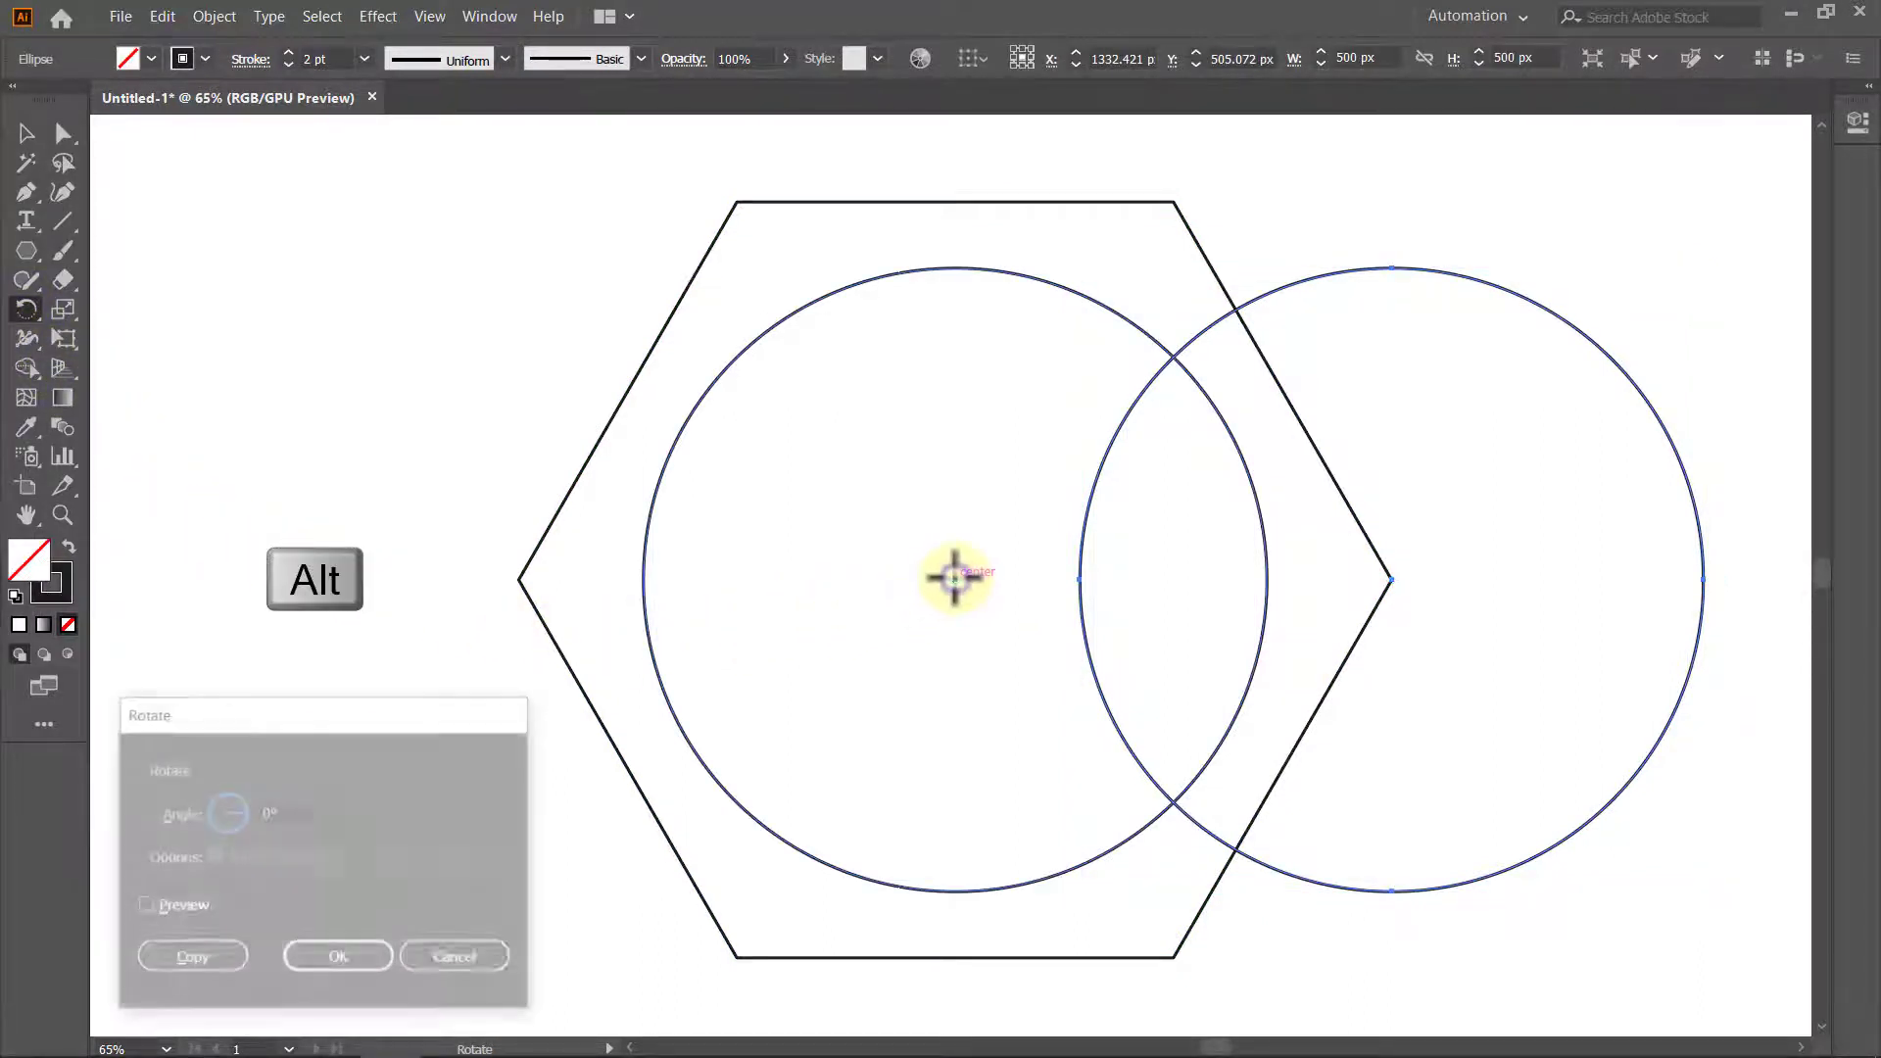
Make 60° rotated circle copies, repeating with Ctrl+D, then select everything.
{"action": "double_click", "coordinate": [309, 811]}
{"action": "type", "text": "60"}
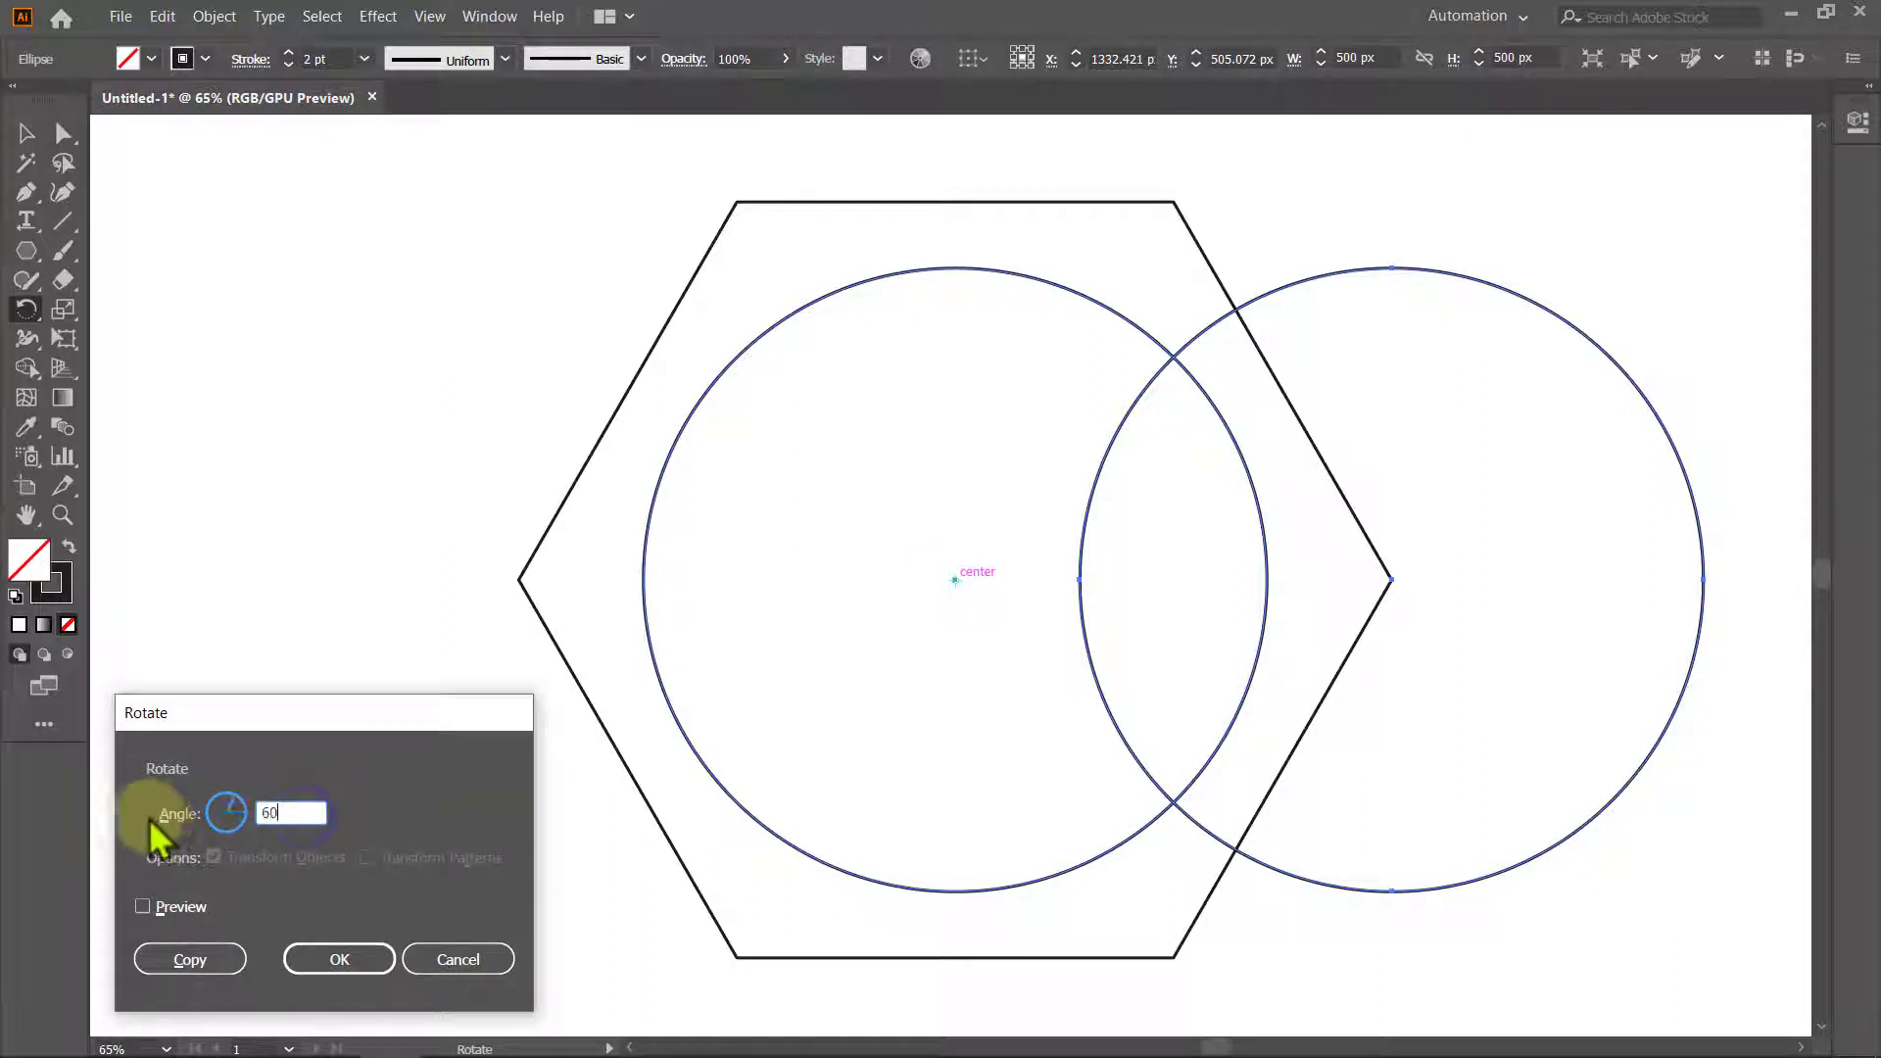
{"action": "left_click", "coordinate": [166, 907]}
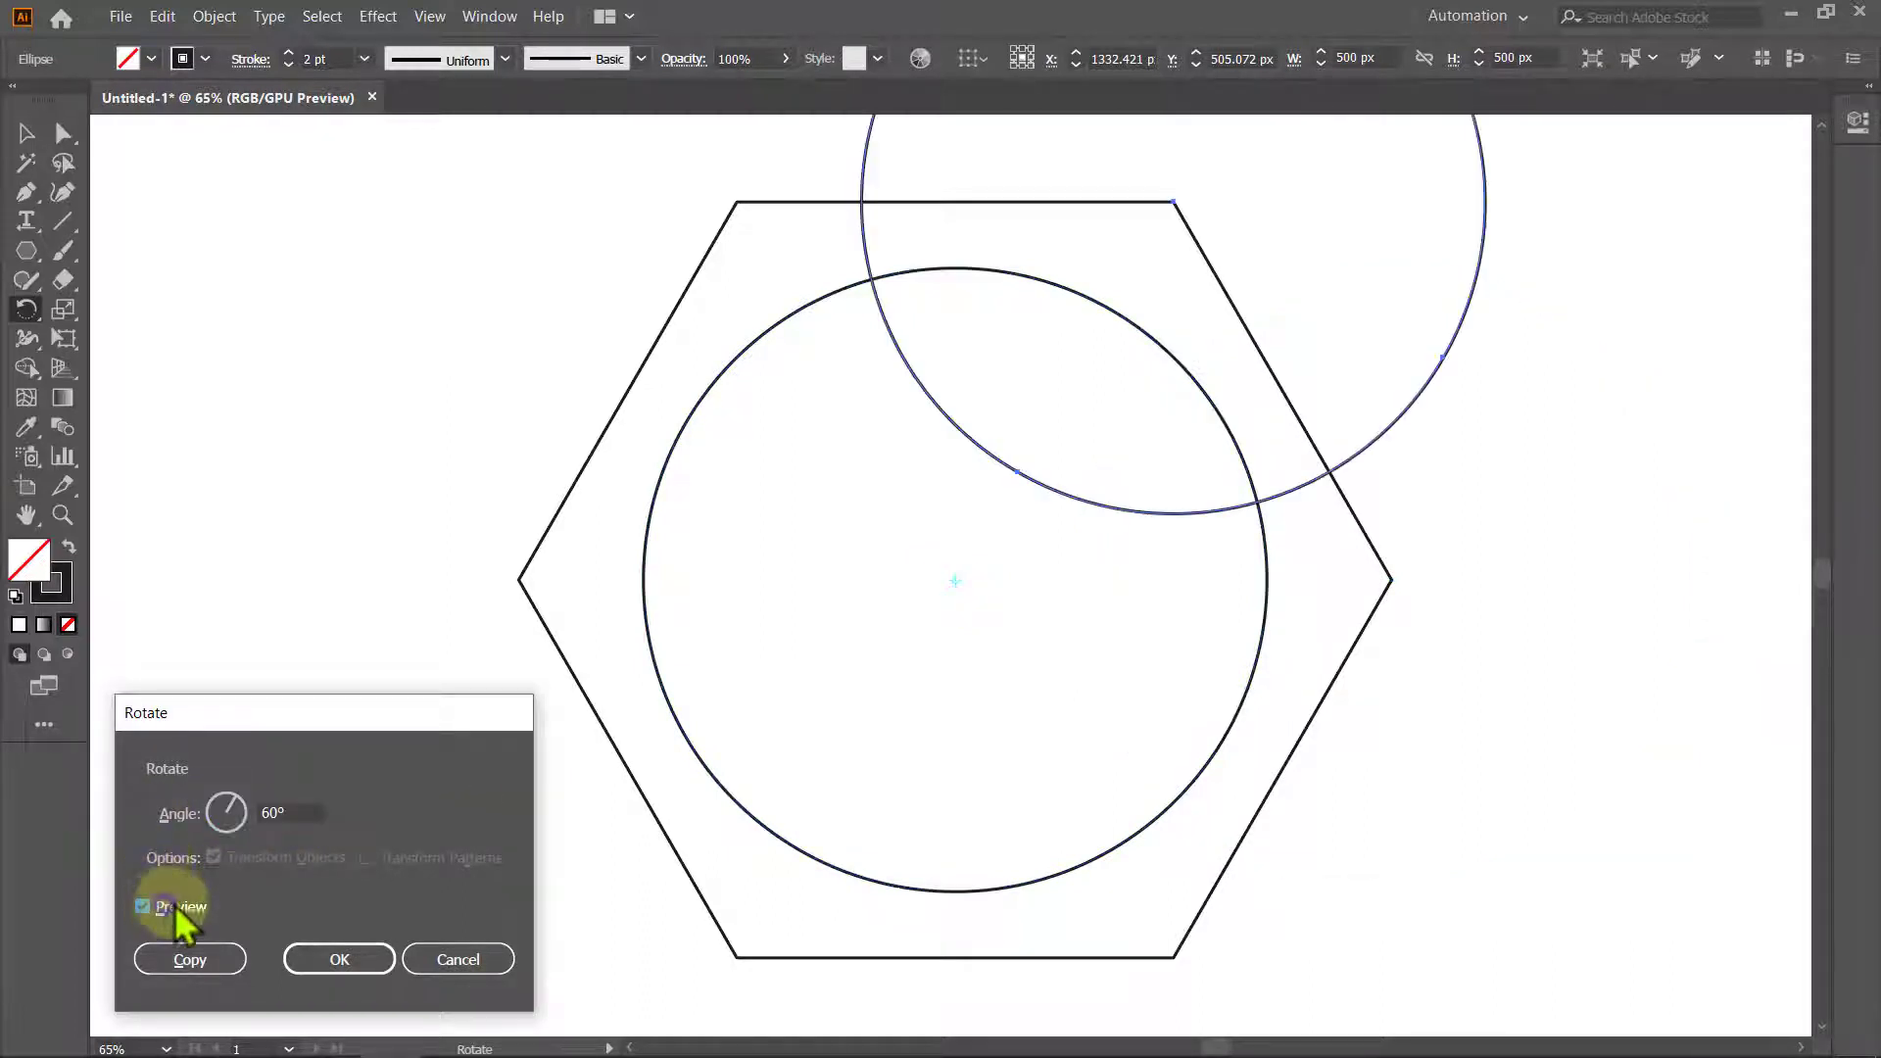
{"action": "left_click", "coordinate": [235, 960]}
{"action": "key", "text": "ctrl+d"}
{"action": "key", "text": "ctrl+d"}
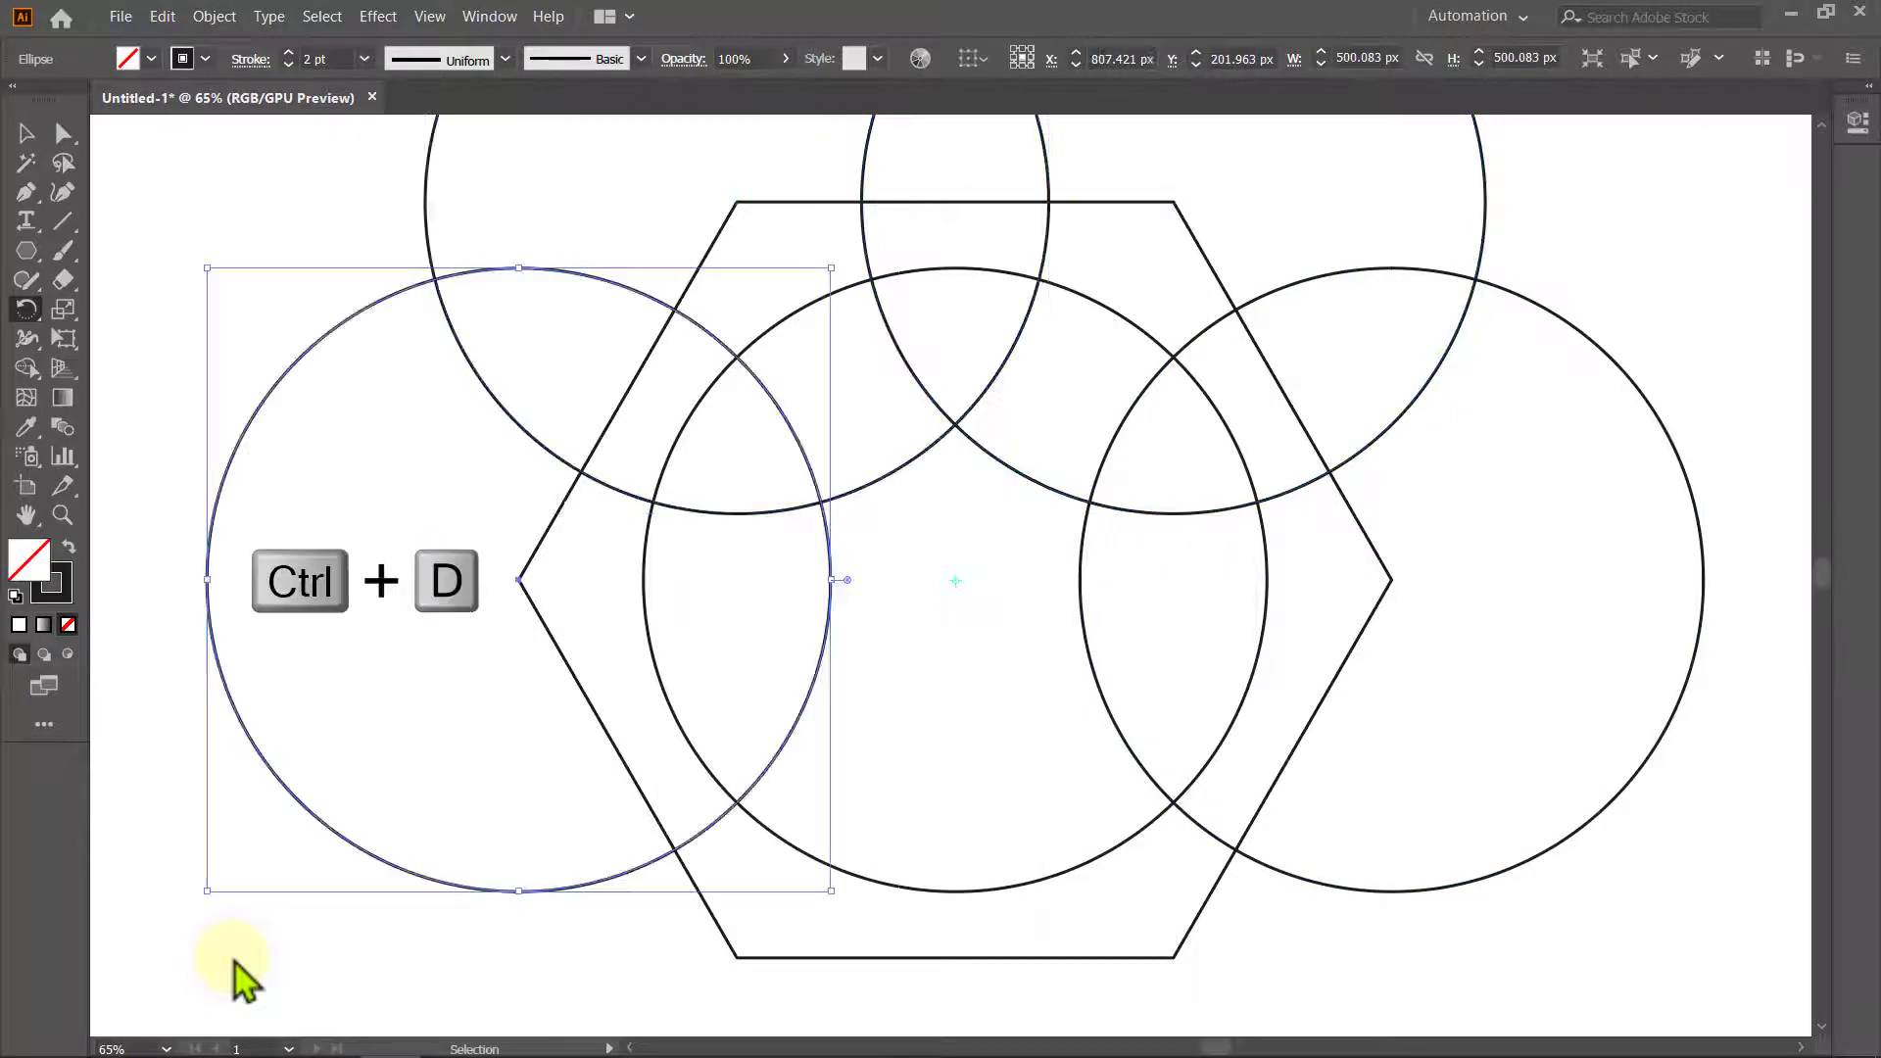
{"action": "key", "text": "ctrl+d"}
{"action": "key", "text": "ctrl+d"}
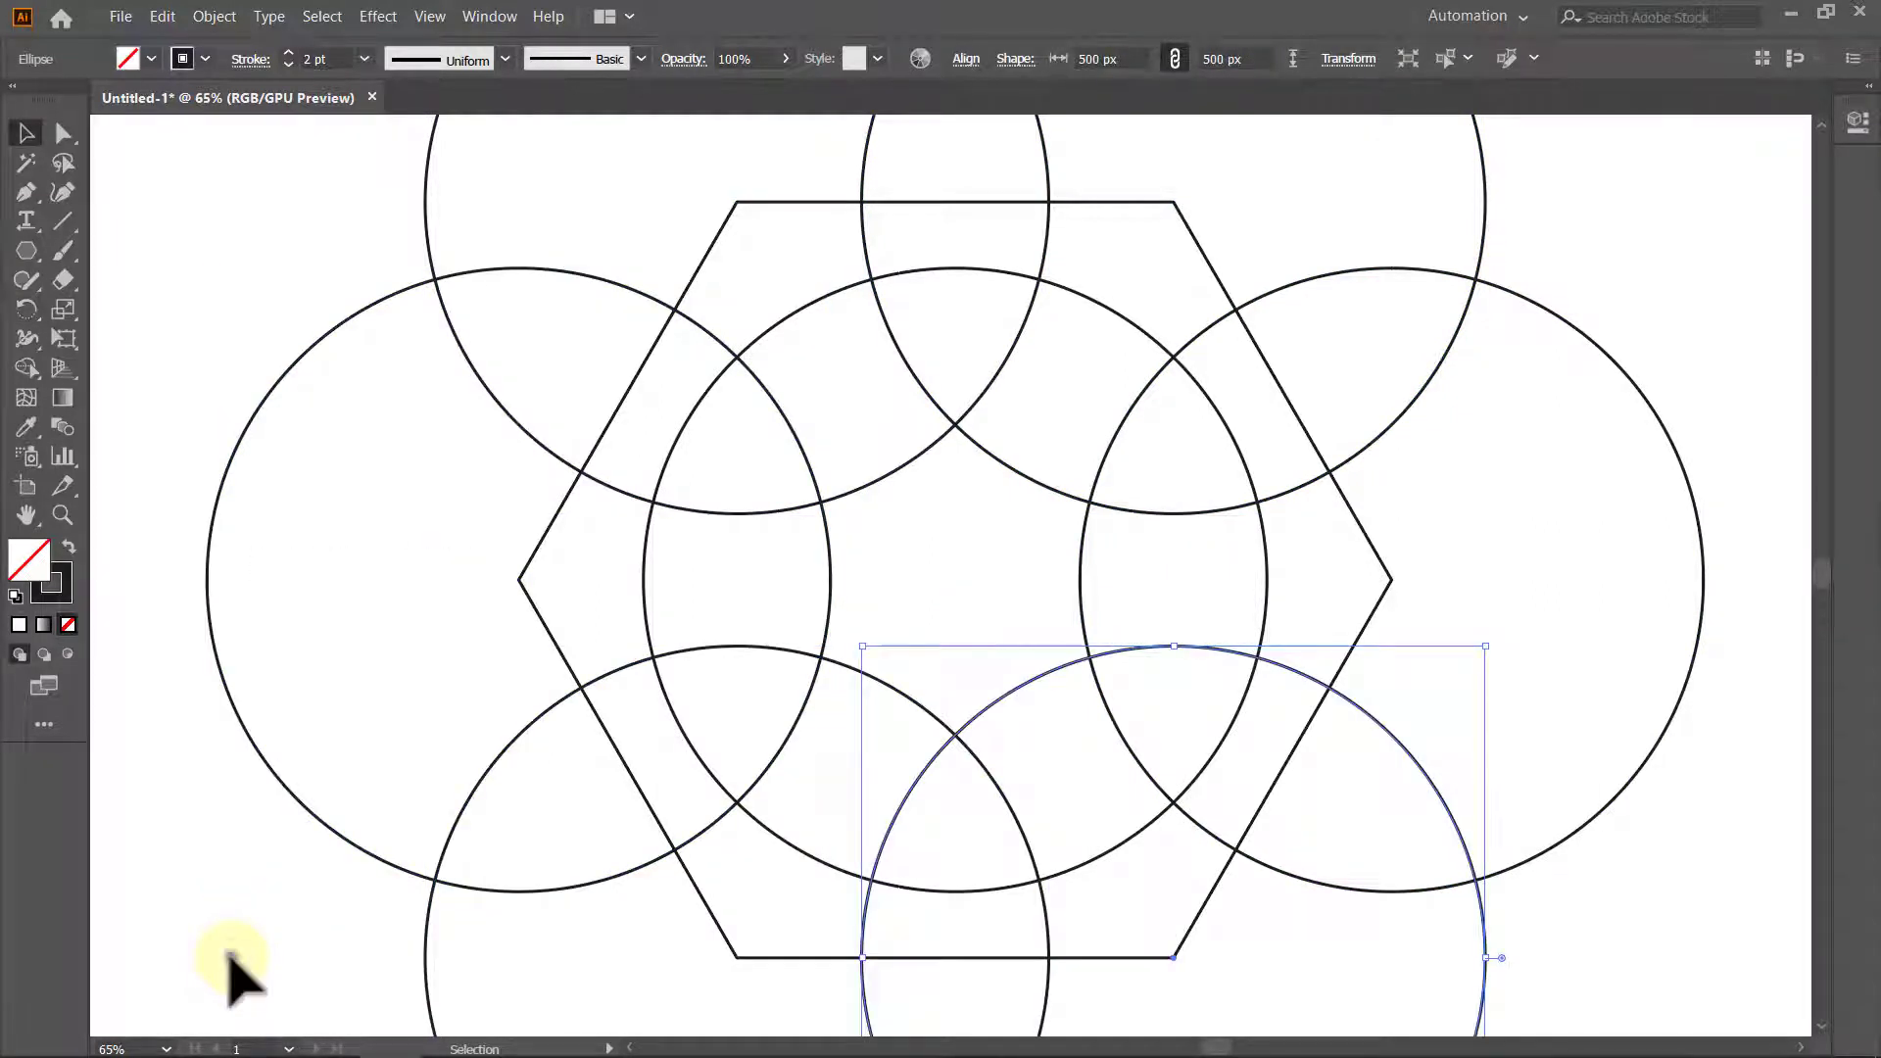
{"action": "left_click", "coordinate": [235, 962]}
{"action": "key", "text": "ctrl+a"}
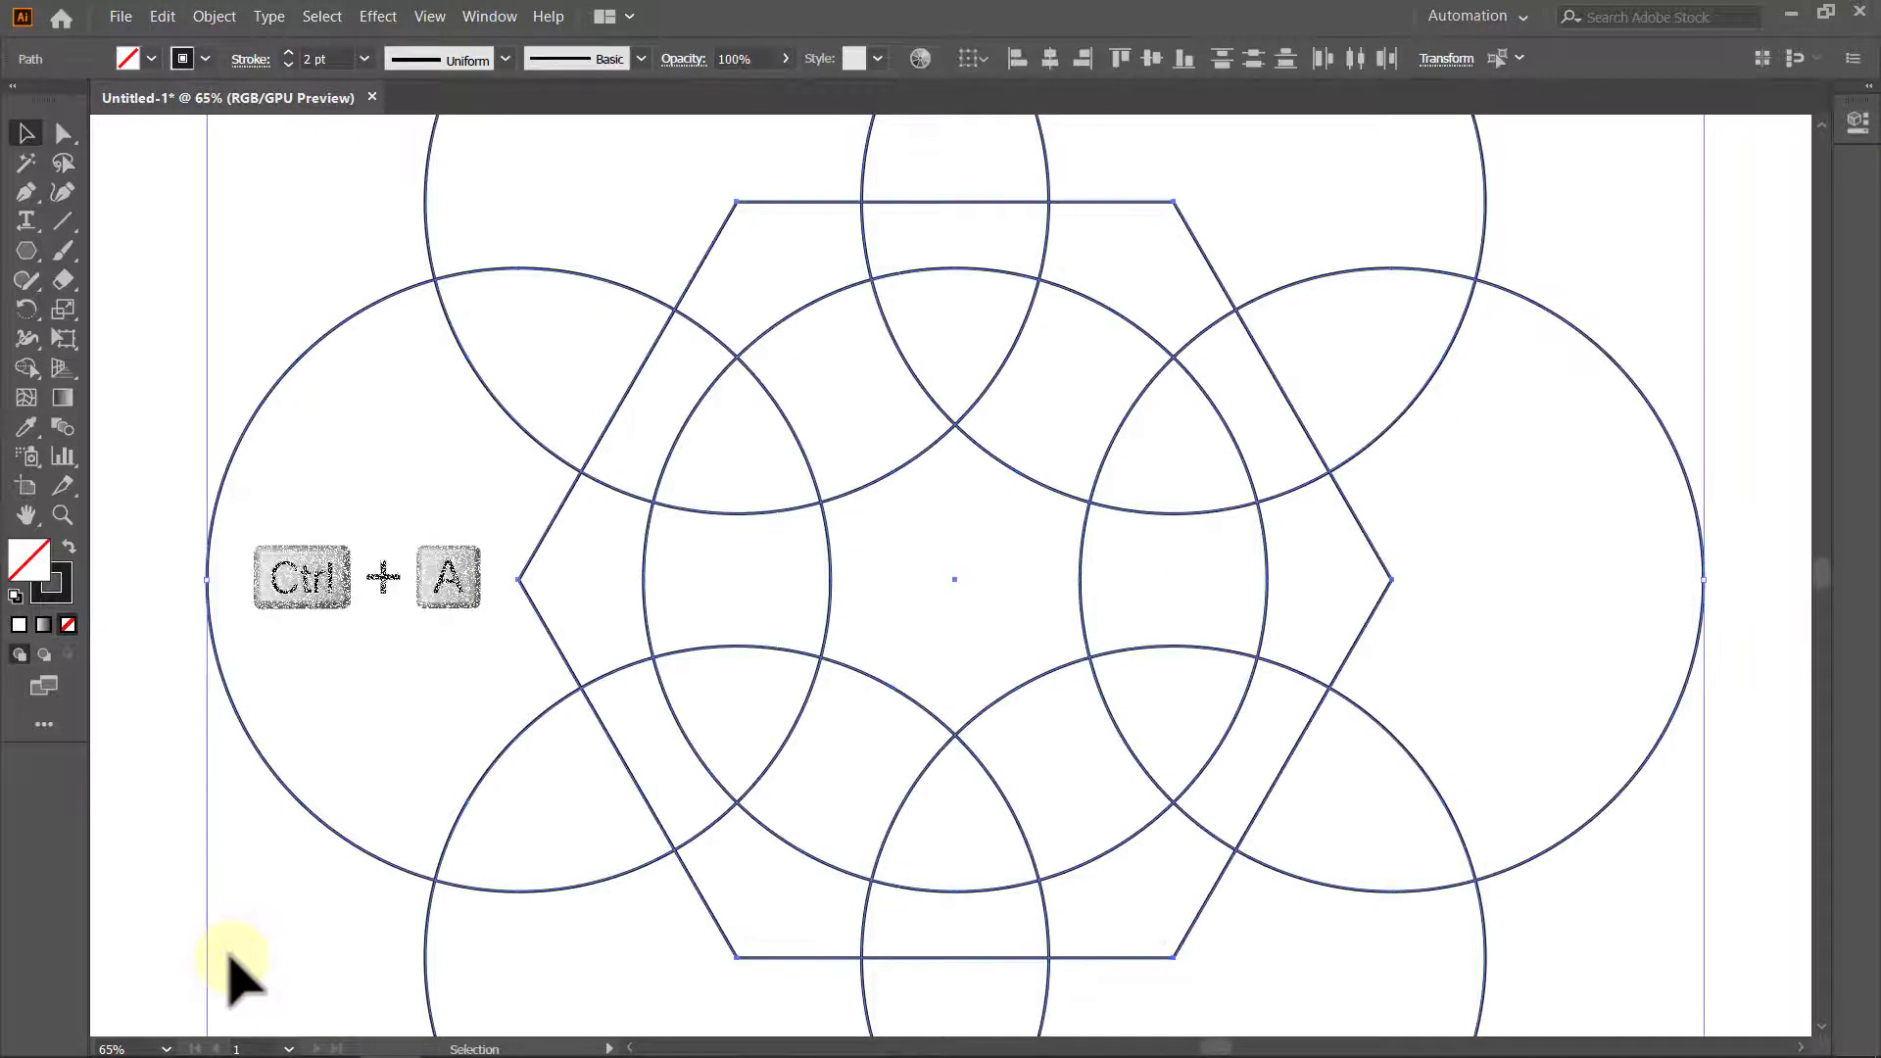
With Shape Builder and a blue fill, merge the central regions into one shape.
{"action": "left_click", "coordinate": [26, 368]}
{"action": "left_click", "coordinate": [138, 59]}
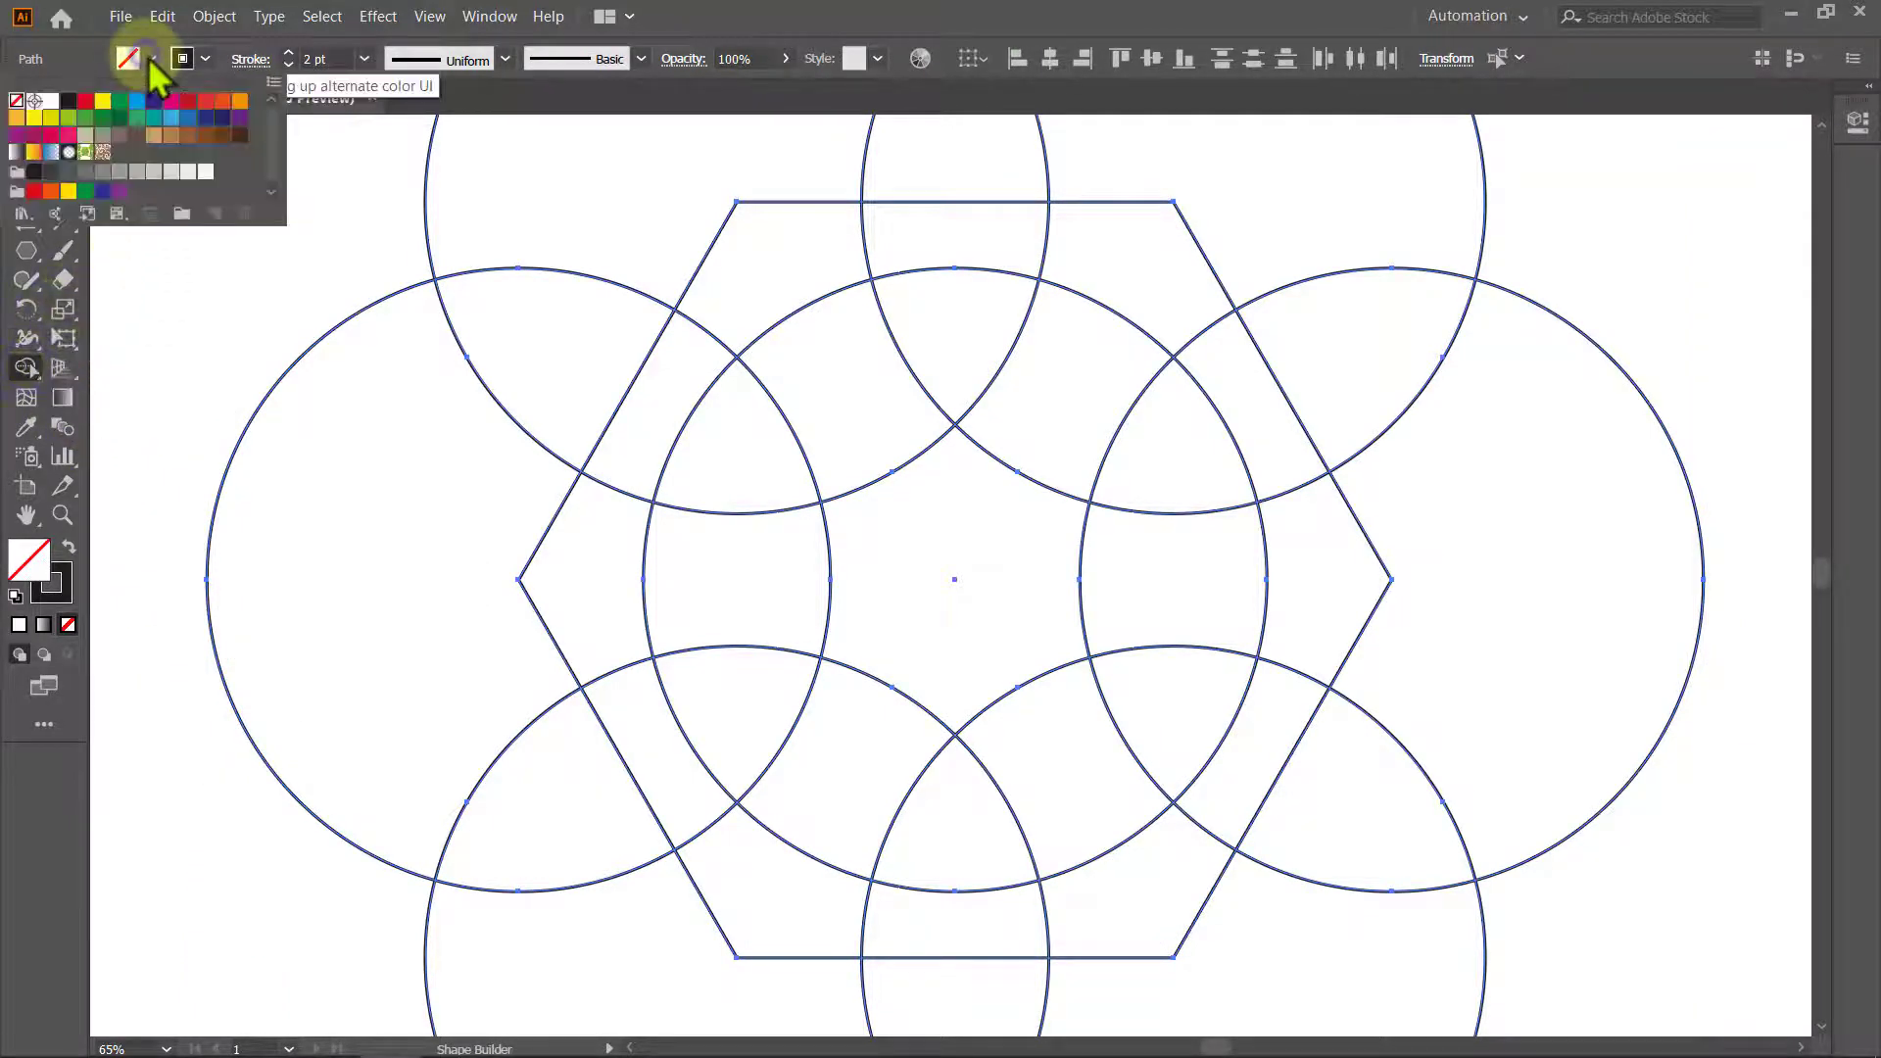
{"action": "left_click", "coordinate": [138, 101]}
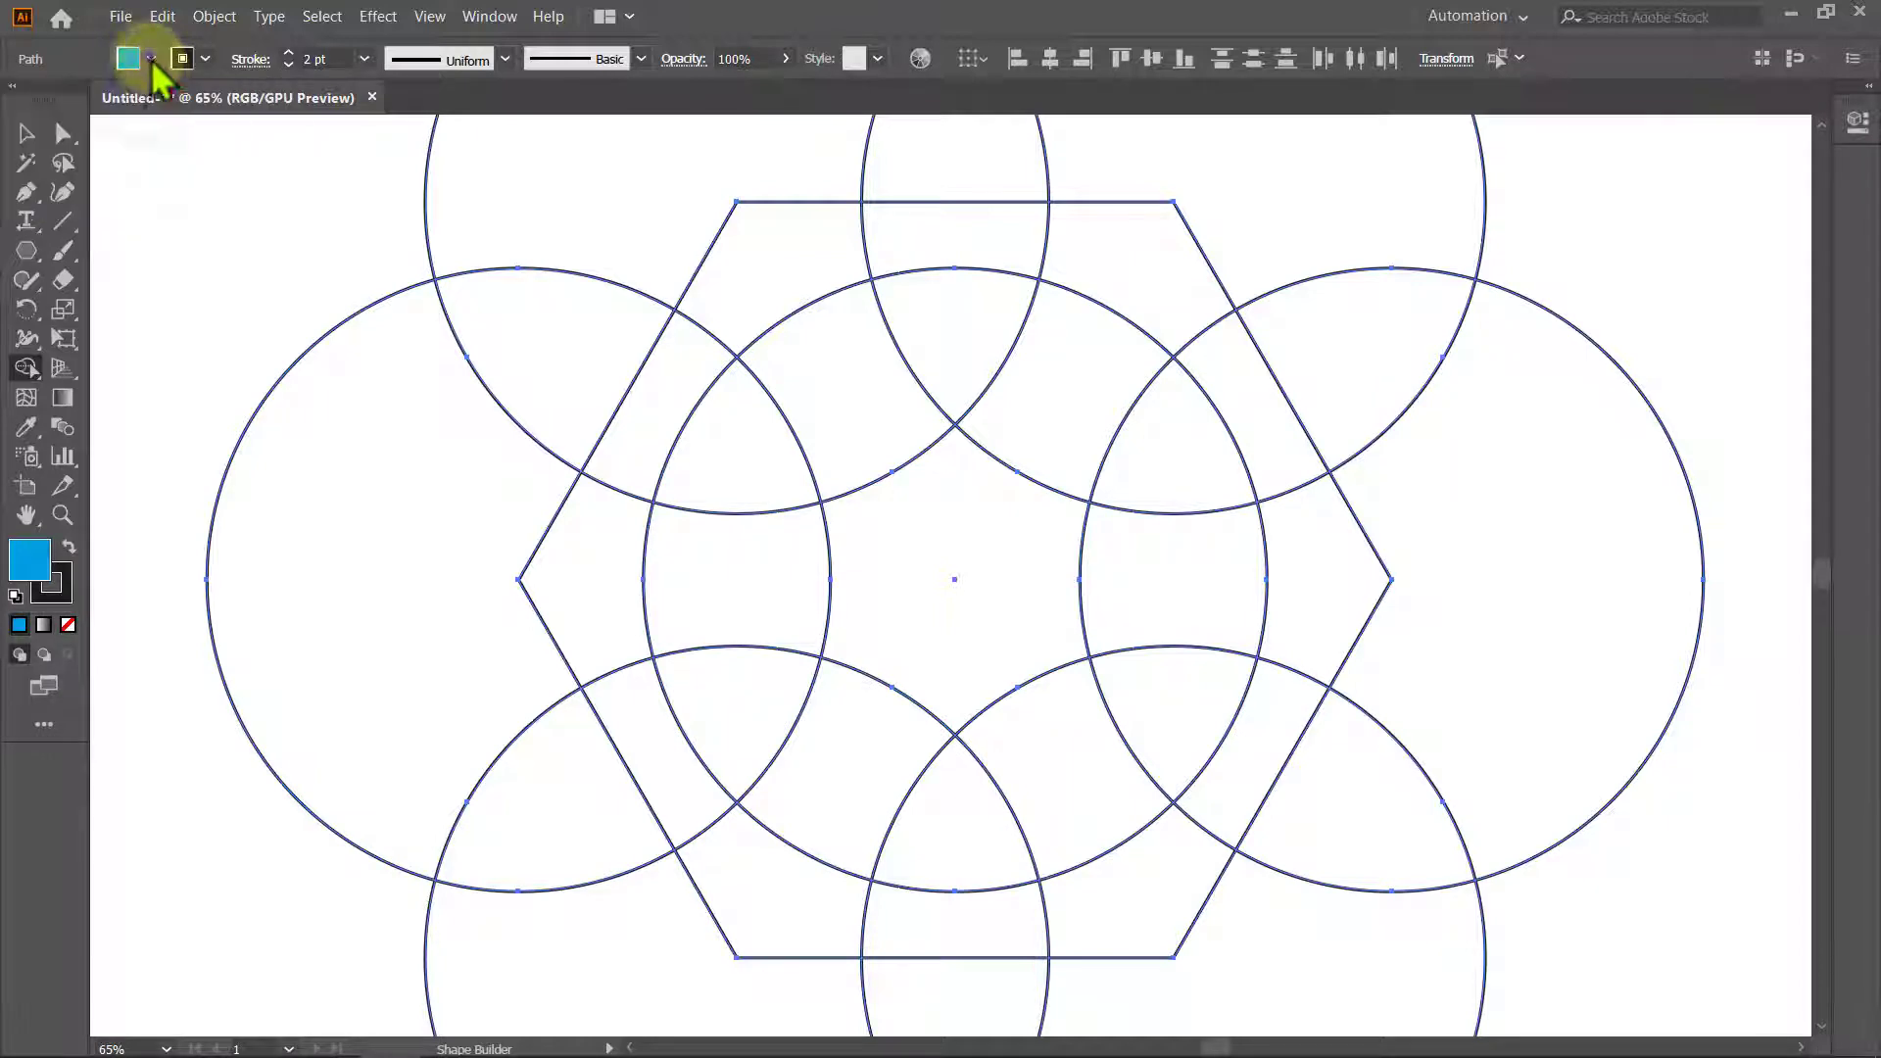
{"action": "left_click", "coordinate": [152, 58]}
{"action": "left_click_drag", "start_coordinate": [869, 432], "coordinate": [874, 722]}
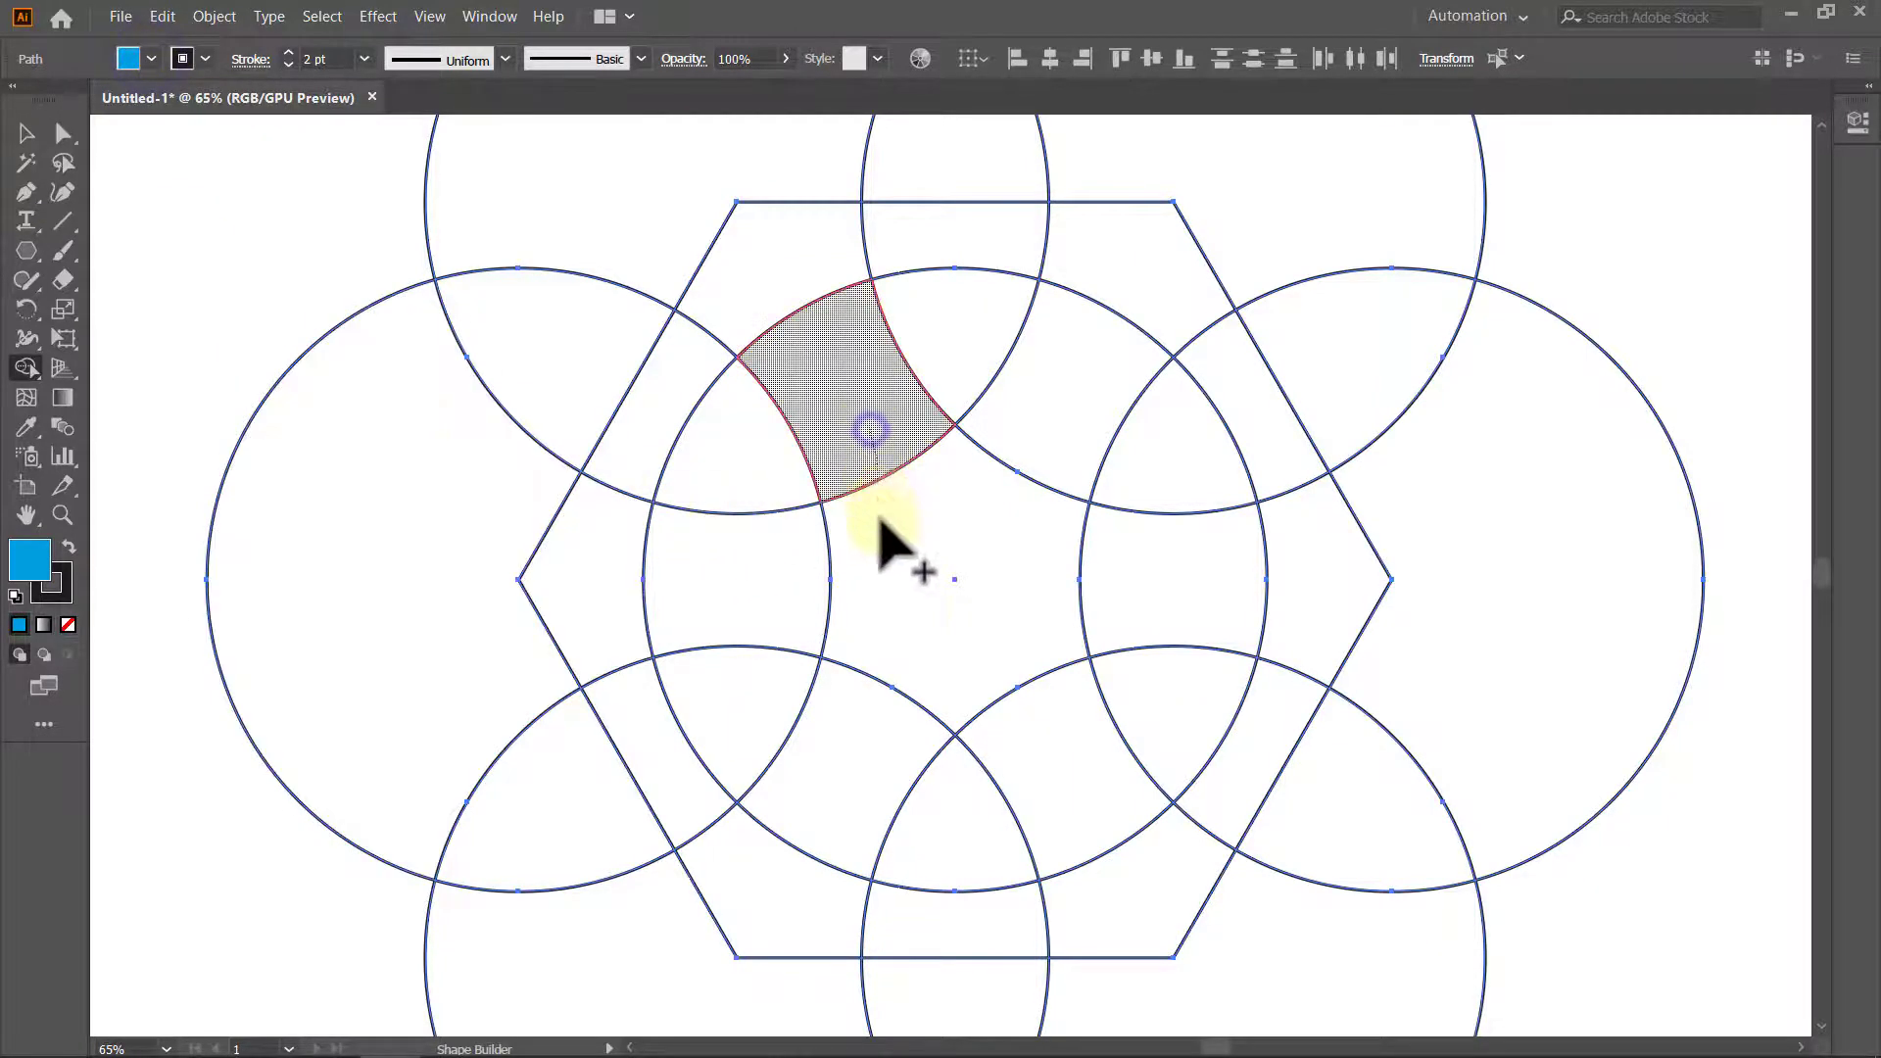
{"action": "left_click_drag", "start_coordinate": [1038, 641], "coordinate": [1105, 622]}
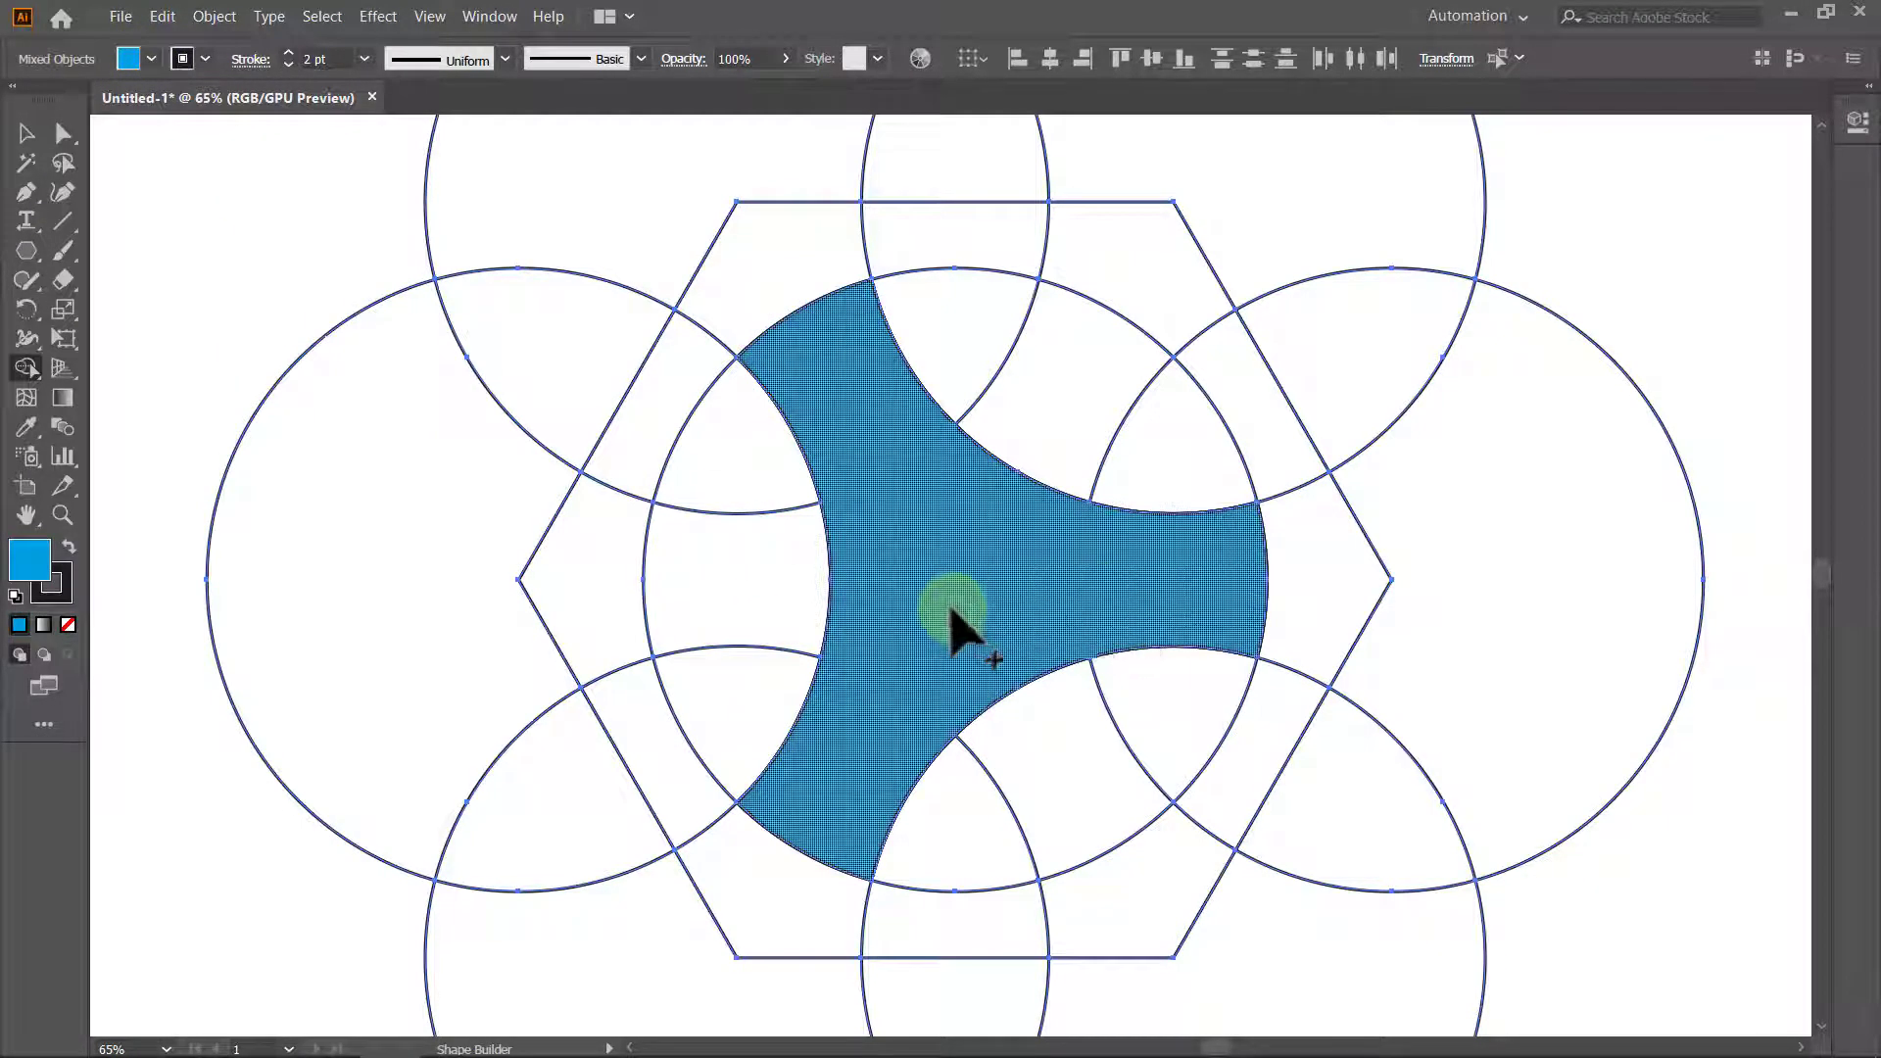
Merge the left, right, upper and lower corner and strip regions into blue bands.
{"action": "left_click", "coordinate": [593, 593]}
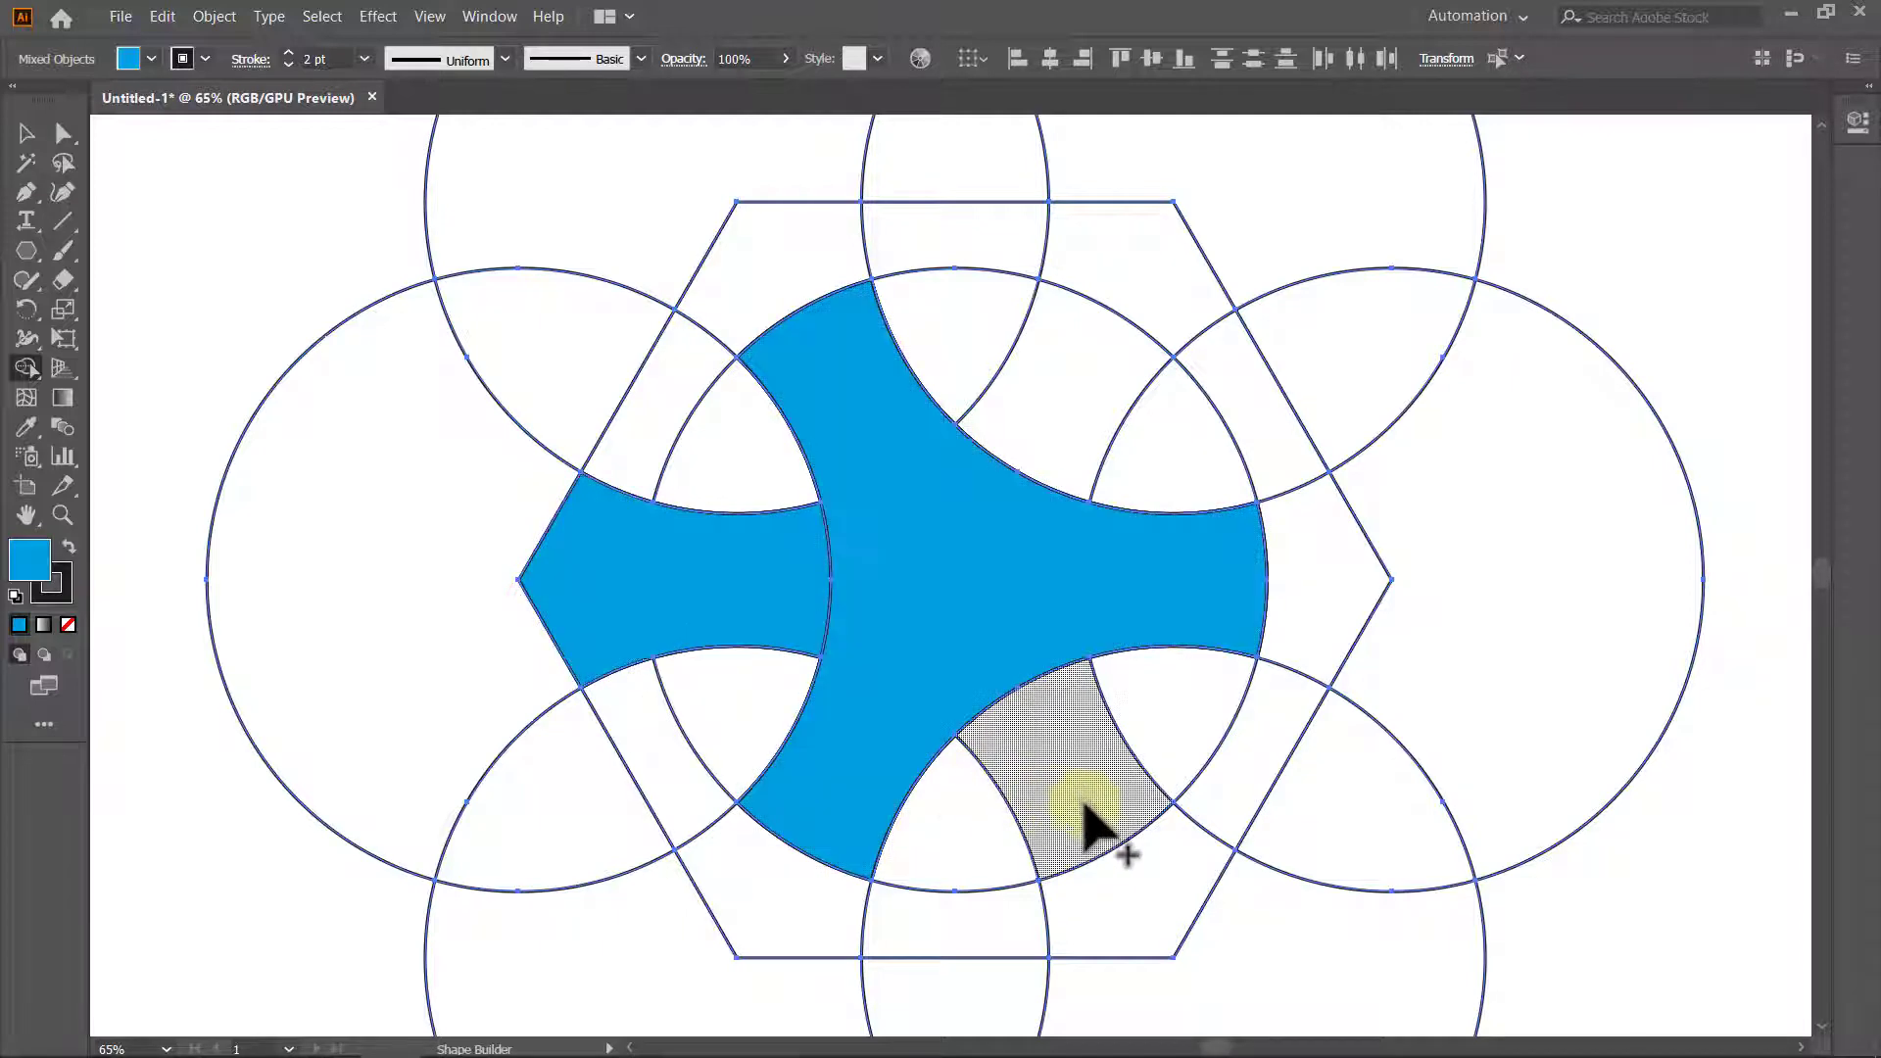
{"action": "mouse_move", "coordinate": [1104, 830]}
{"action": "left_mouse_down"}
{"action": "mouse_move", "coordinate": [1125, 873]}
{"action": "mouse_move", "coordinate": [1125, 629]}
{"action": "left_mouse_up"}
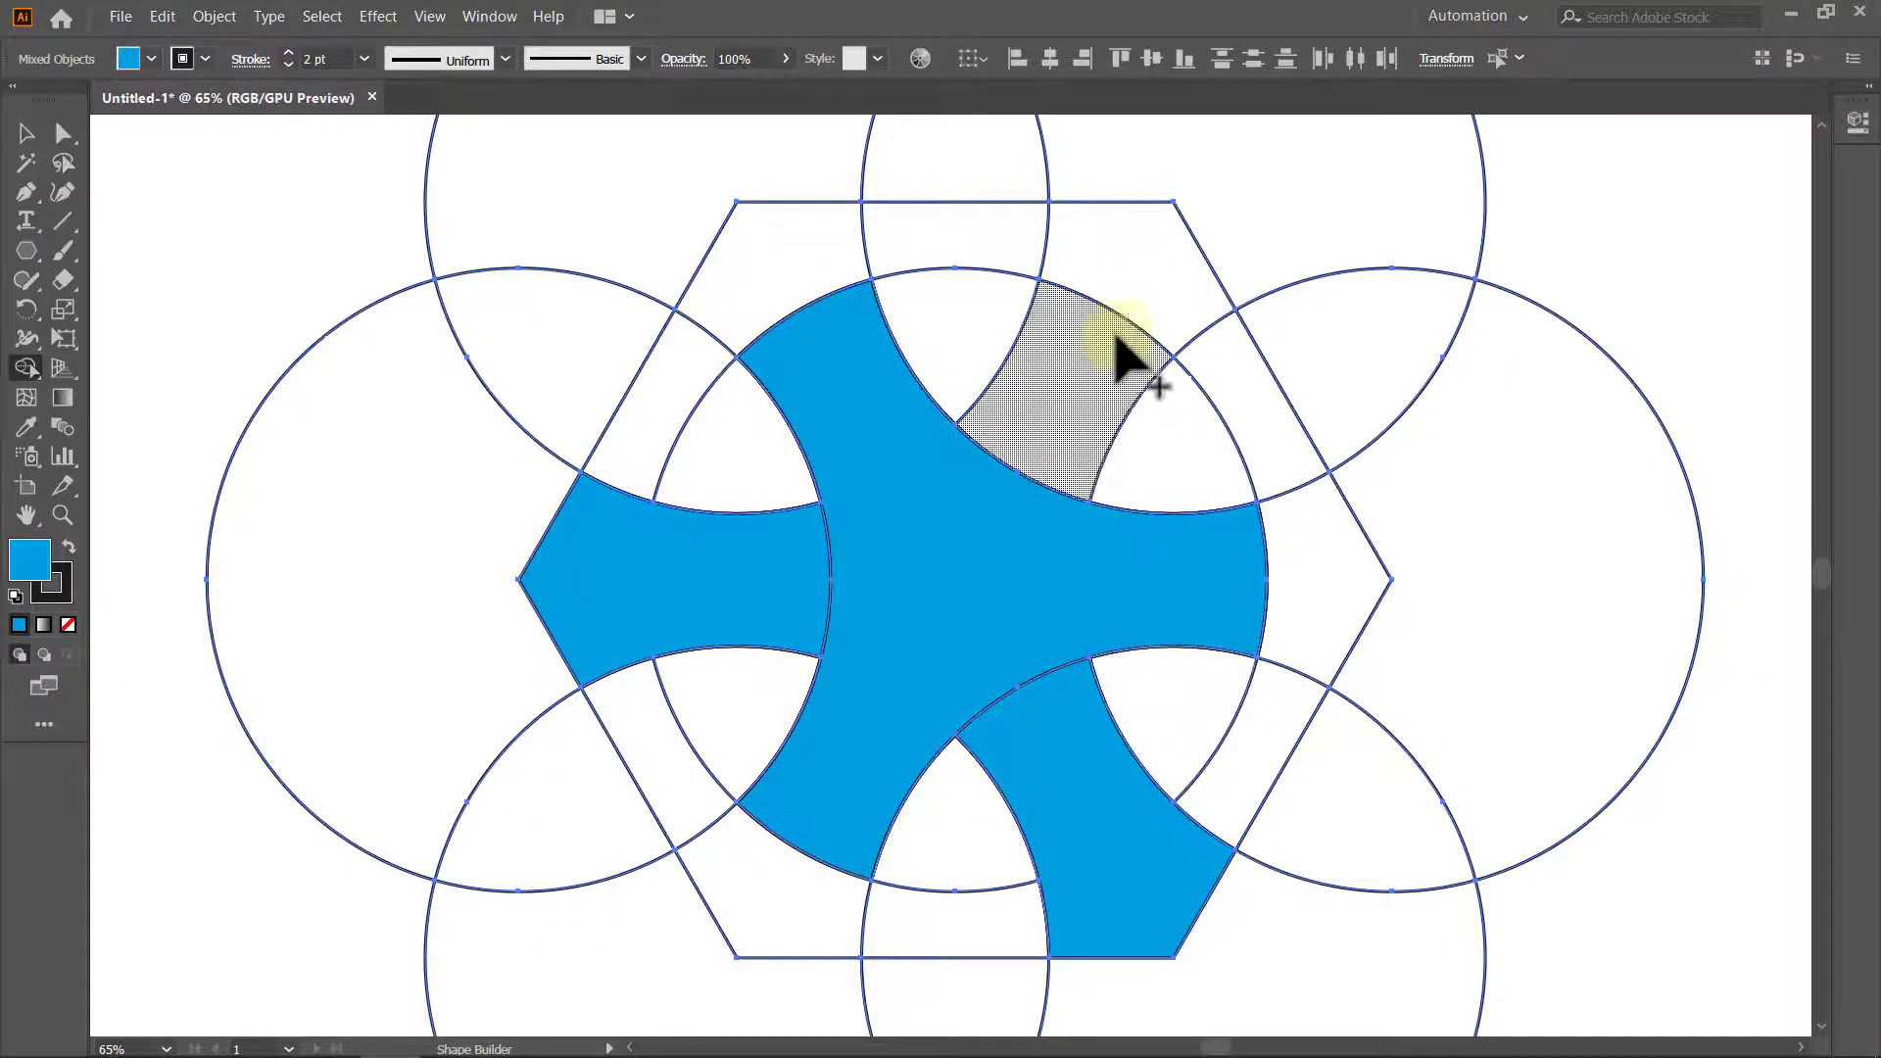
{"action": "left_click_drag", "start_coordinate": [1121, 304], "coordinate": [1083, 369]}
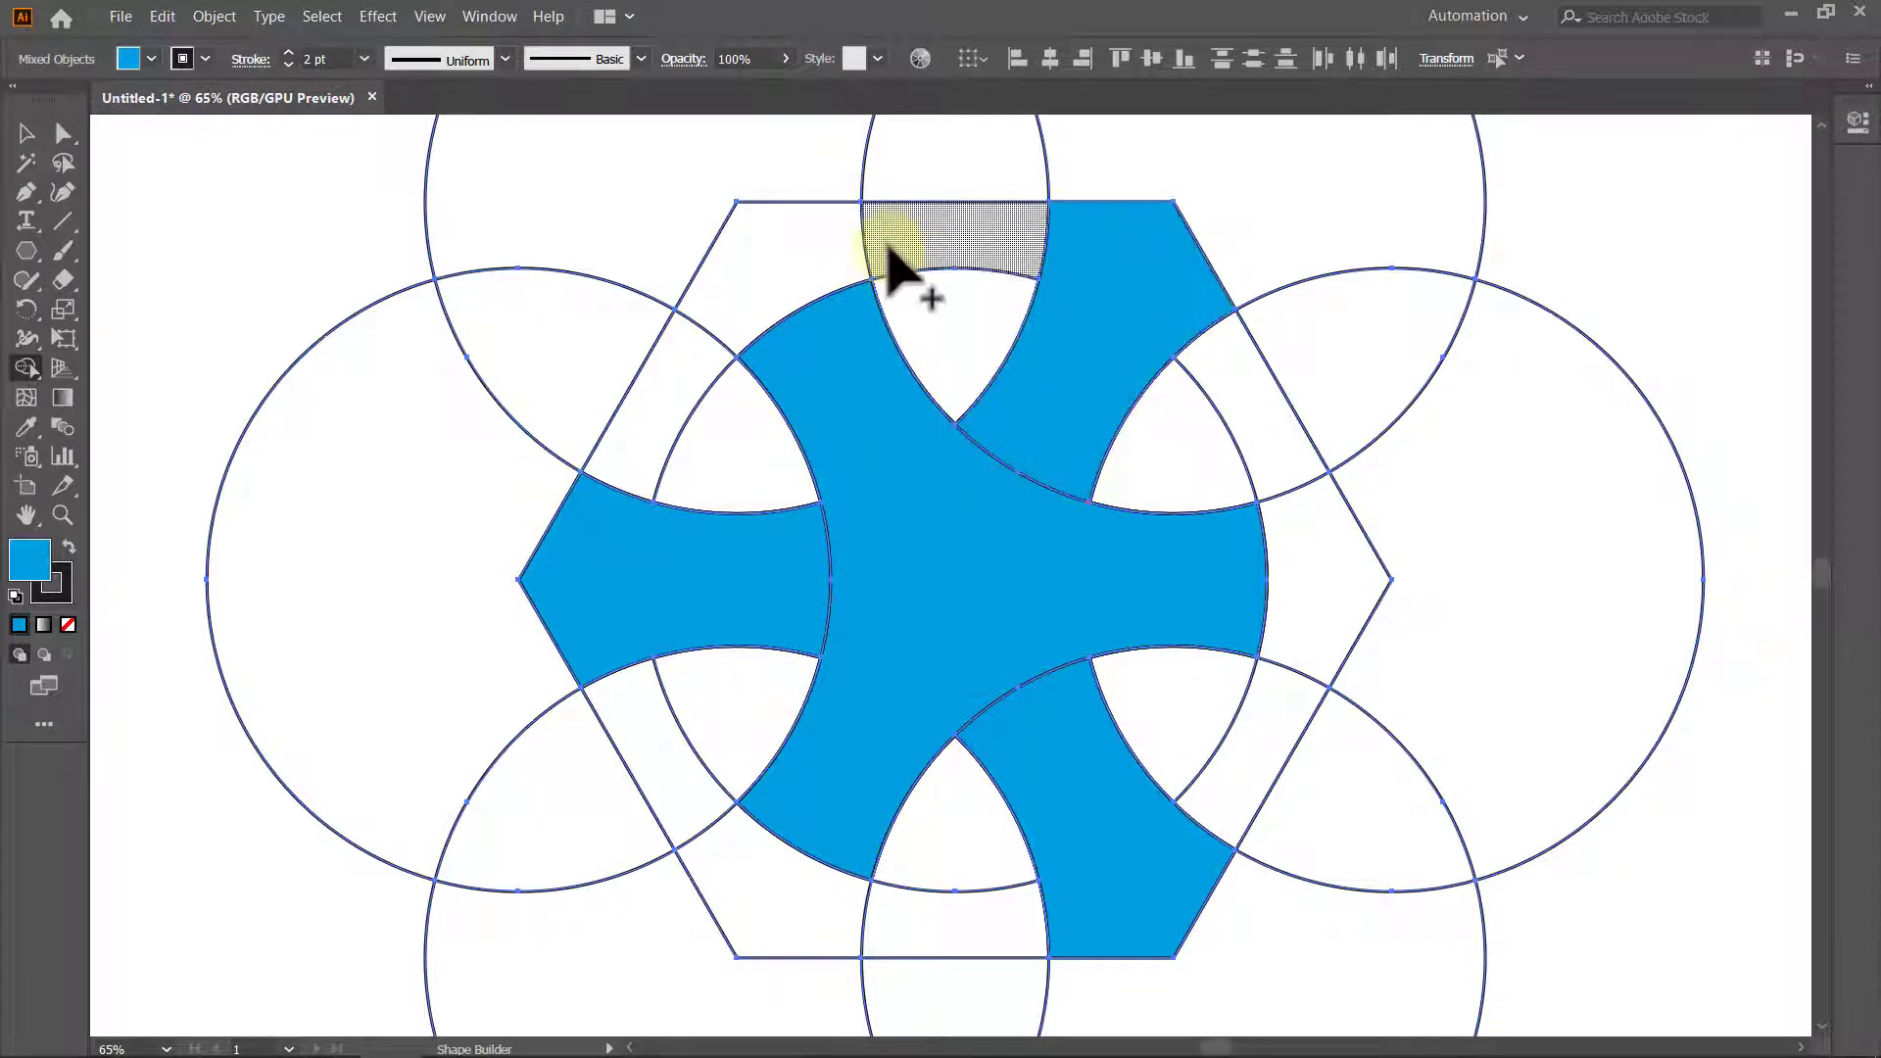
{"action": "left_click_drag", "start_coordinate": [818, 280], "coordinate": [685, 363]}
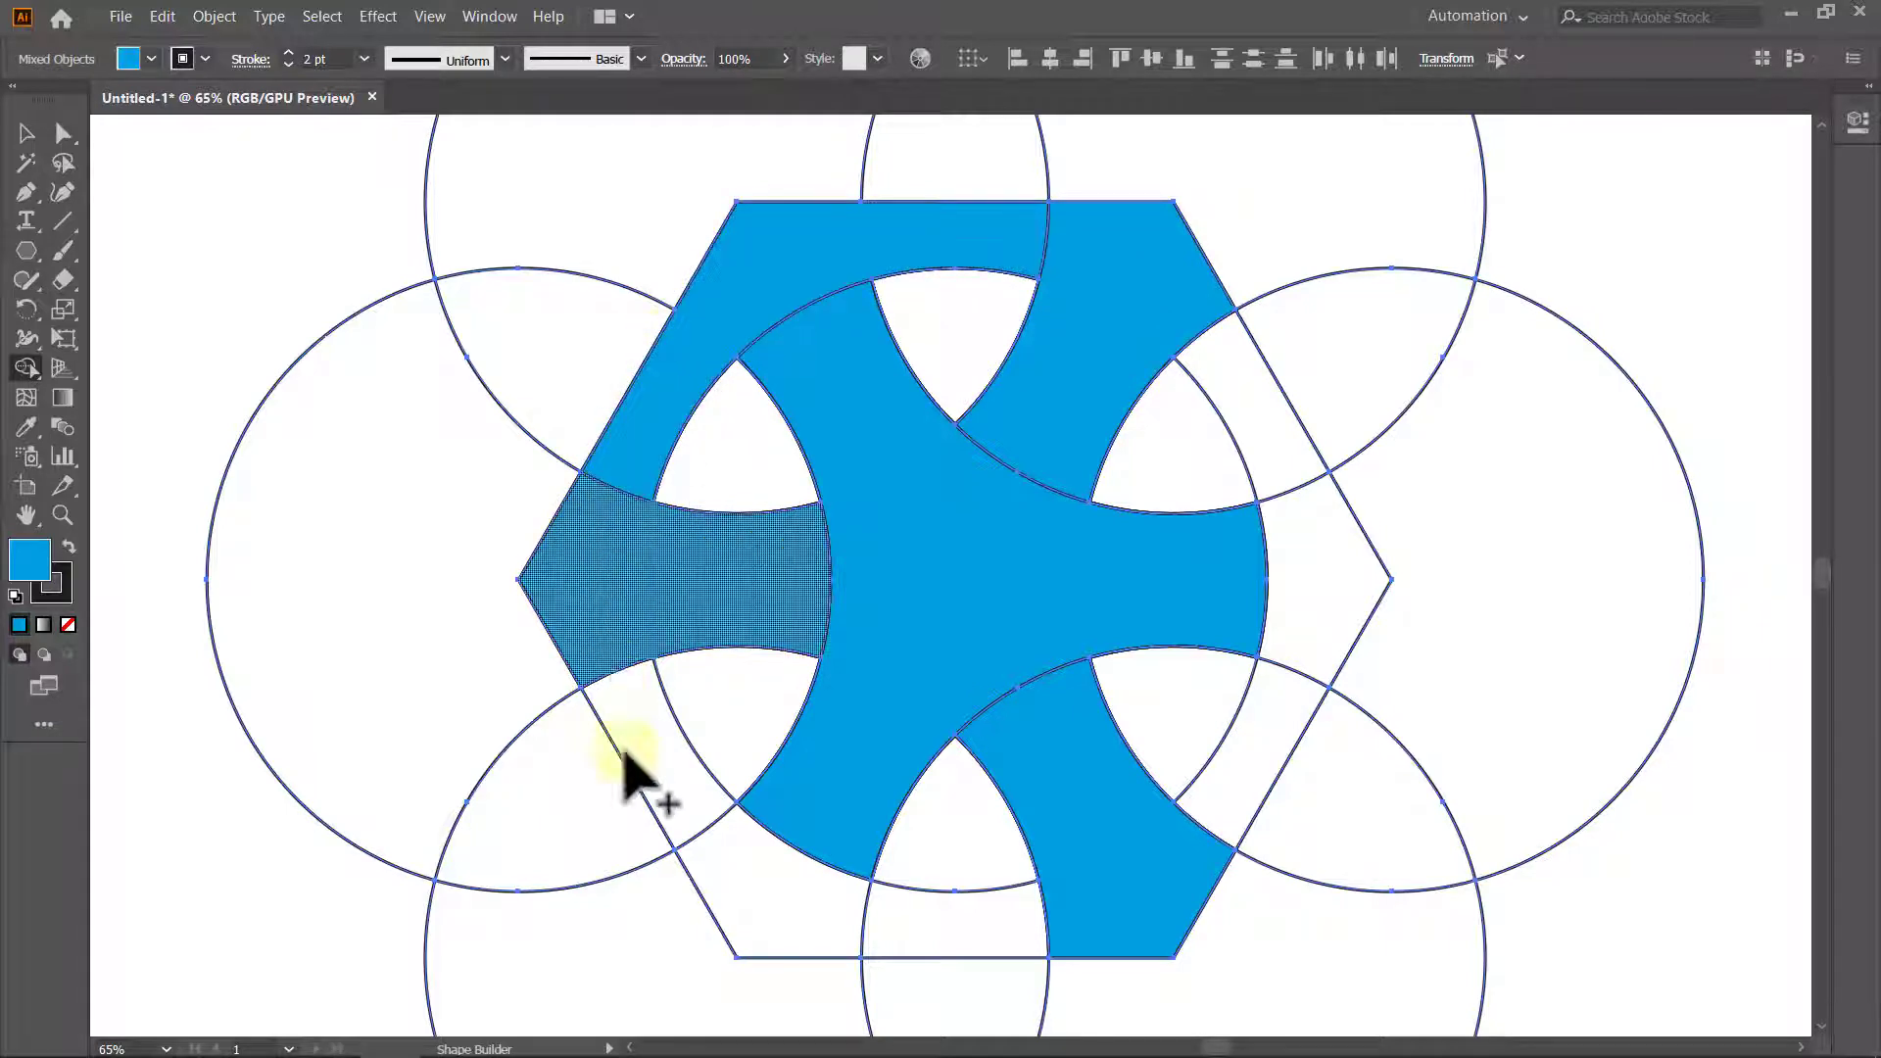
{"action": "left_click_drag", "start_coordinate": [706, 818], "coordinate": [911, 944]}
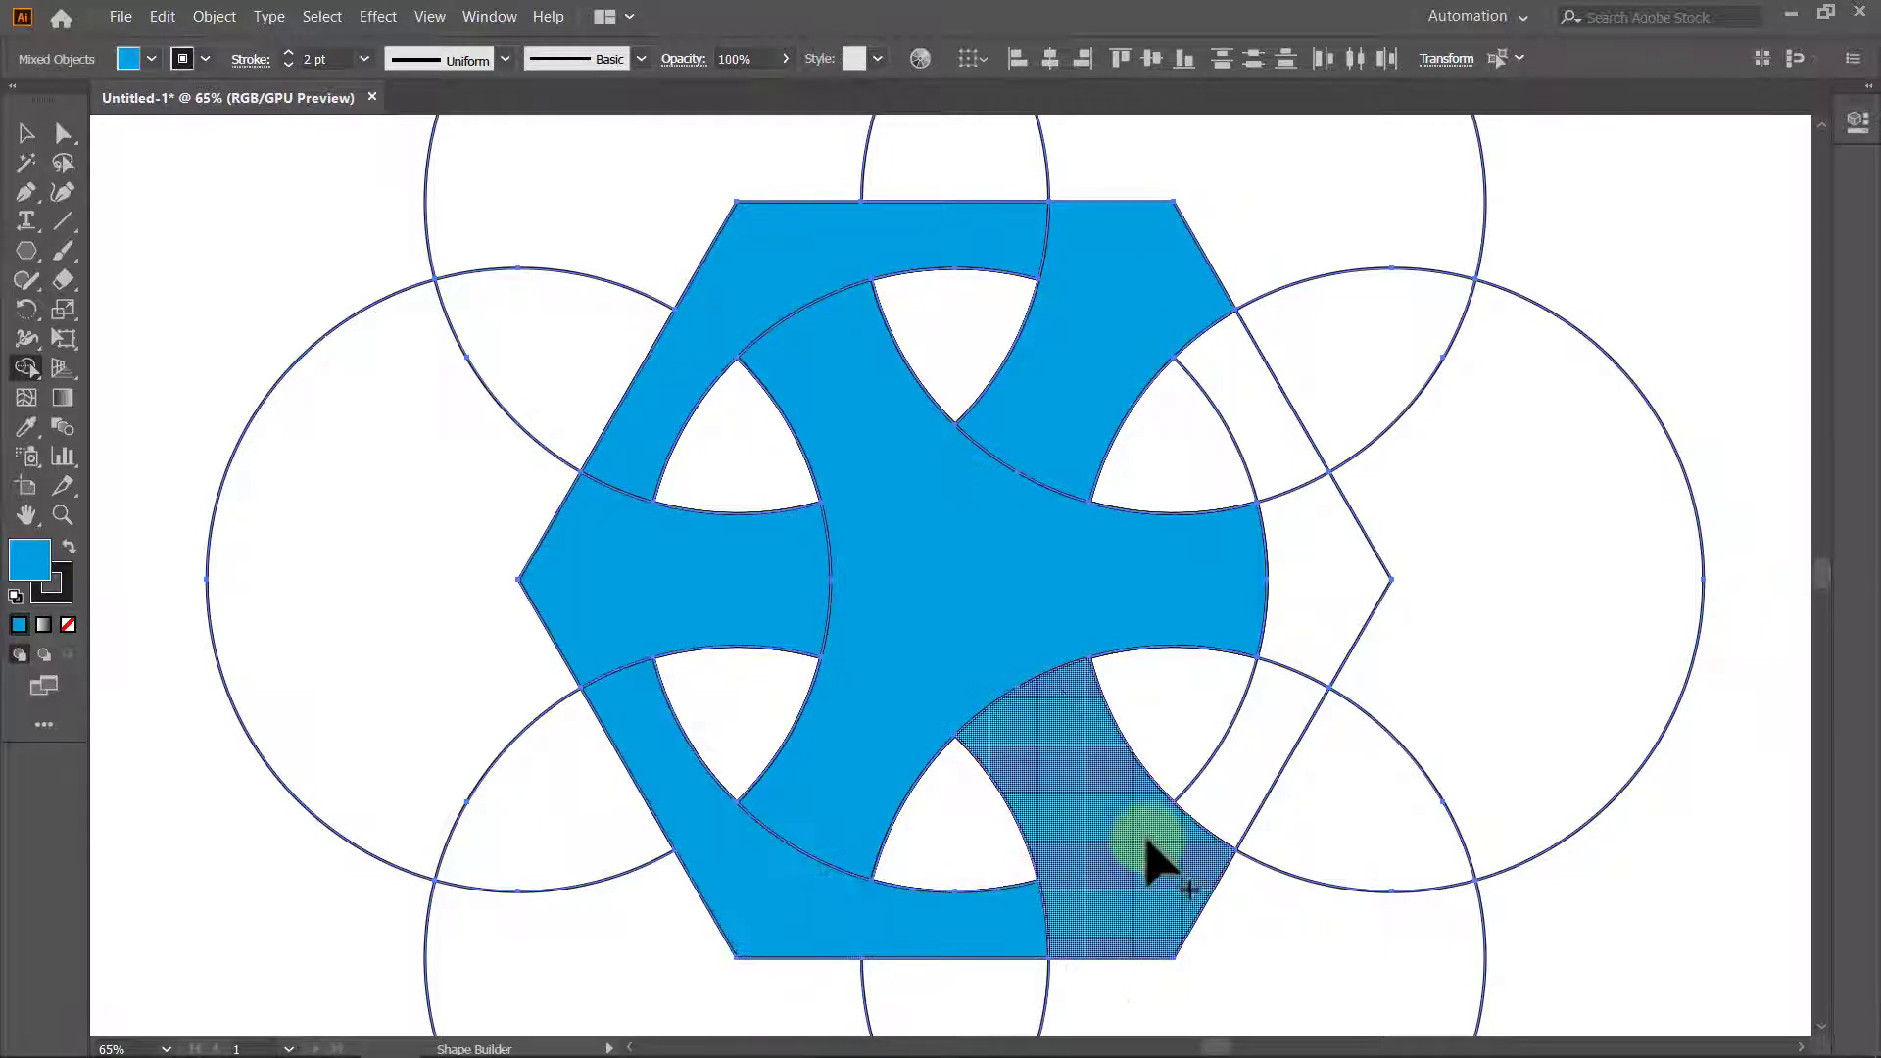
{"action": "left_click_drag", "start_coordinate": [1274, 715], "coordinate": [1284, 491]}
Select all seven blue band pieces.
{"action": "key", "text": "v"}
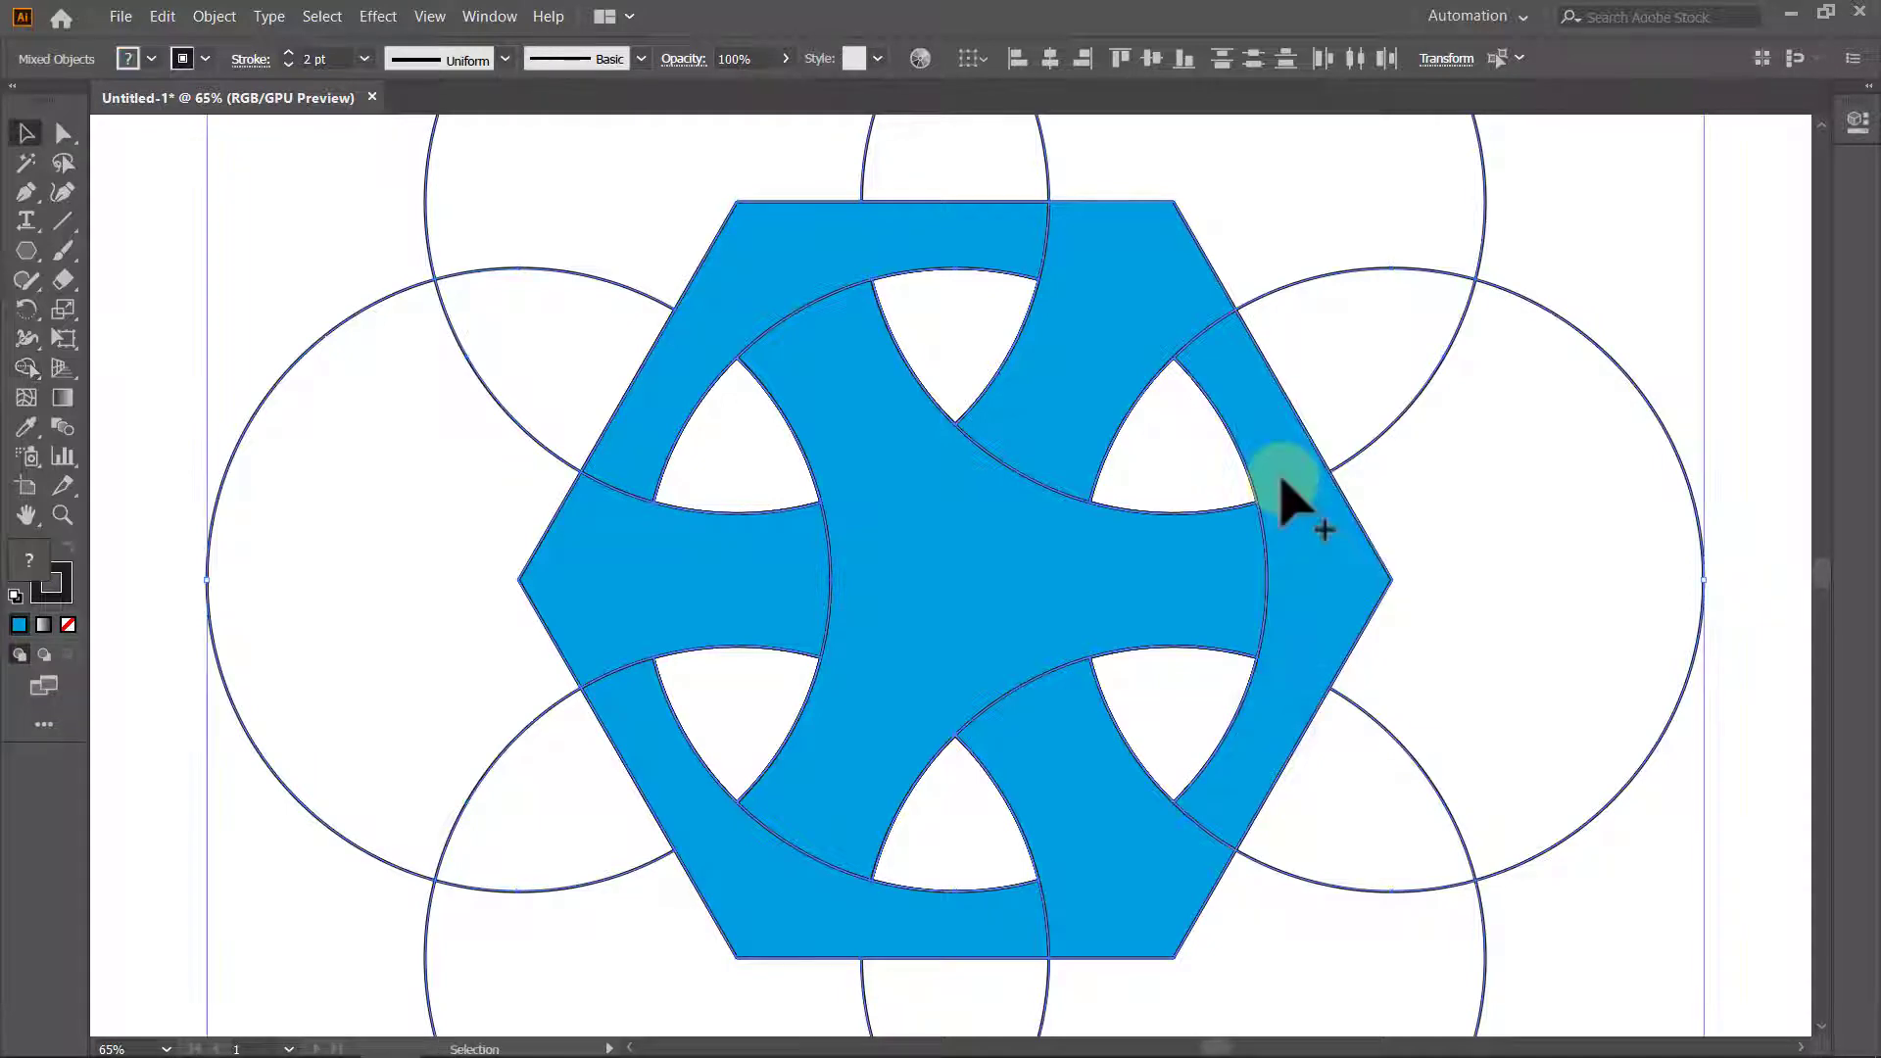
{"action": "left_click", "coordinate": [1739, 383]}
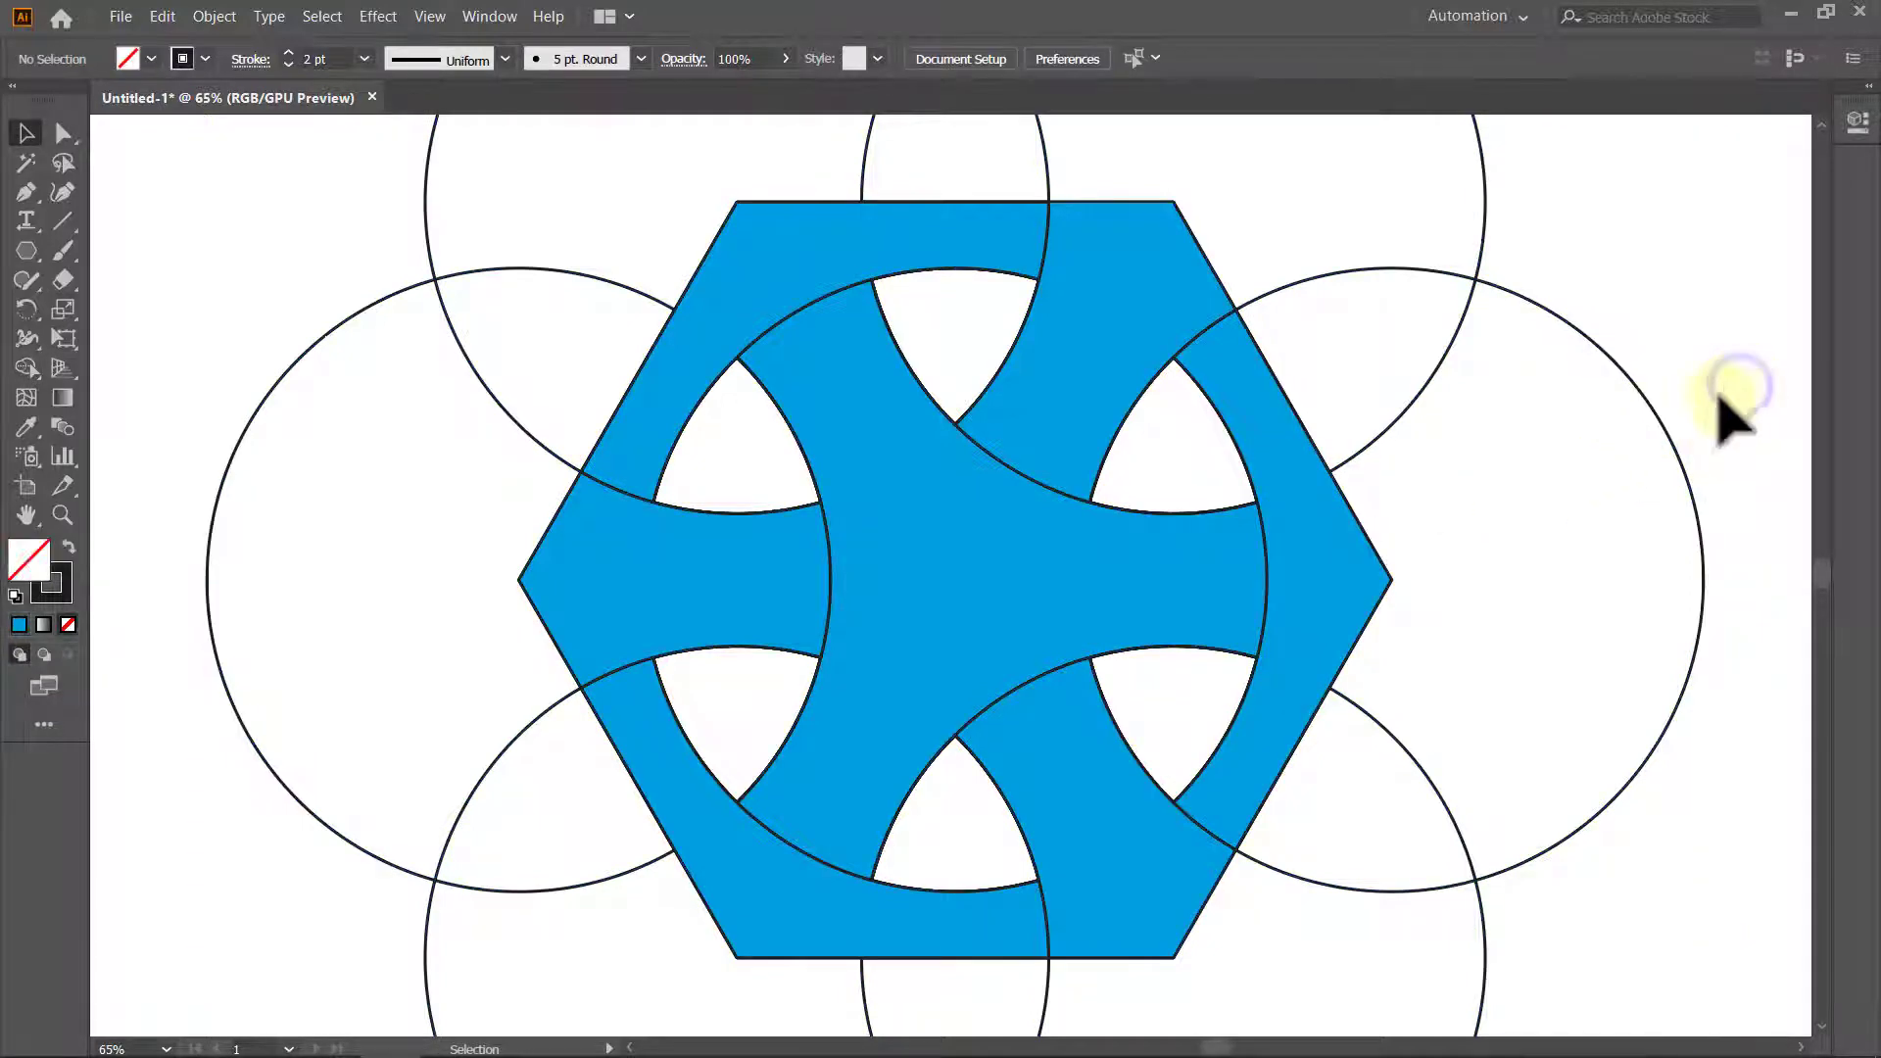
{"action": "left_click", "coordinate": [985, 580]}
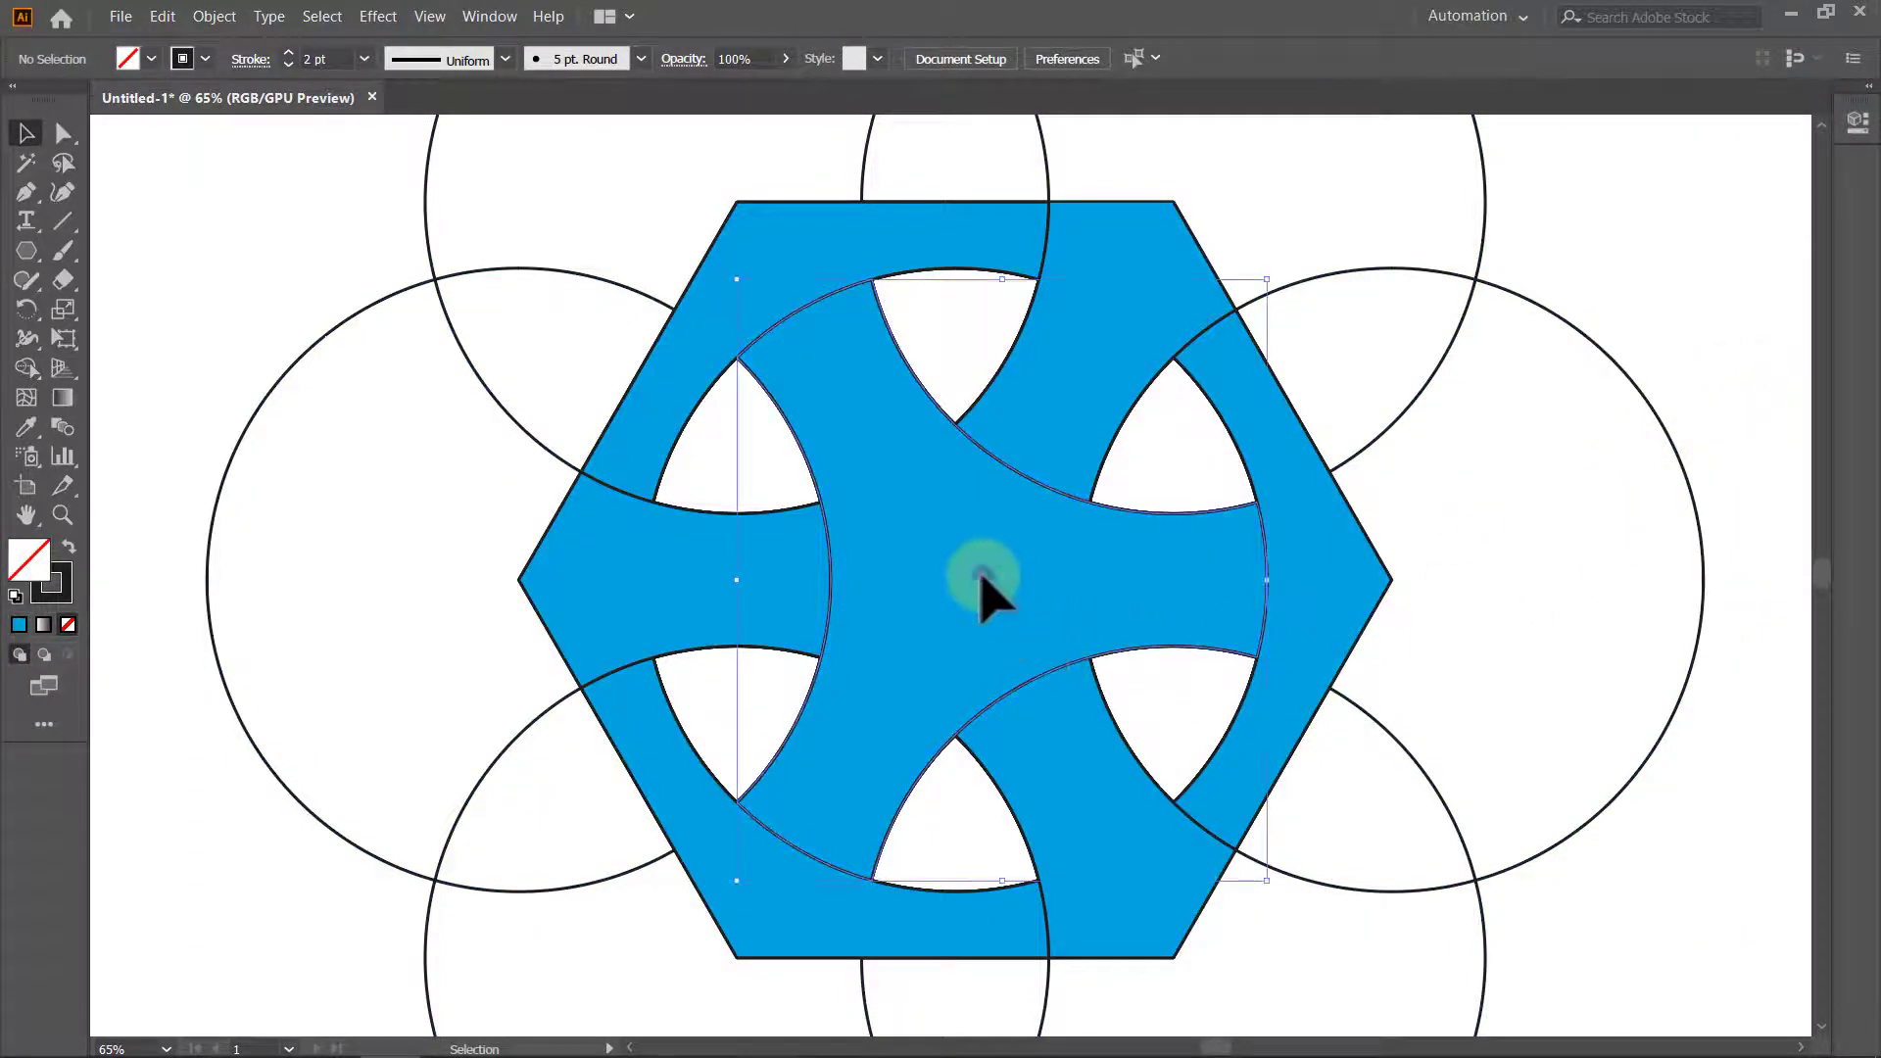
{"action": "left_click", "coordinate": [1047, 421], "text": "shift"}
{"action": "left_click", "coordinate": [658, 573], "text": "shift"}
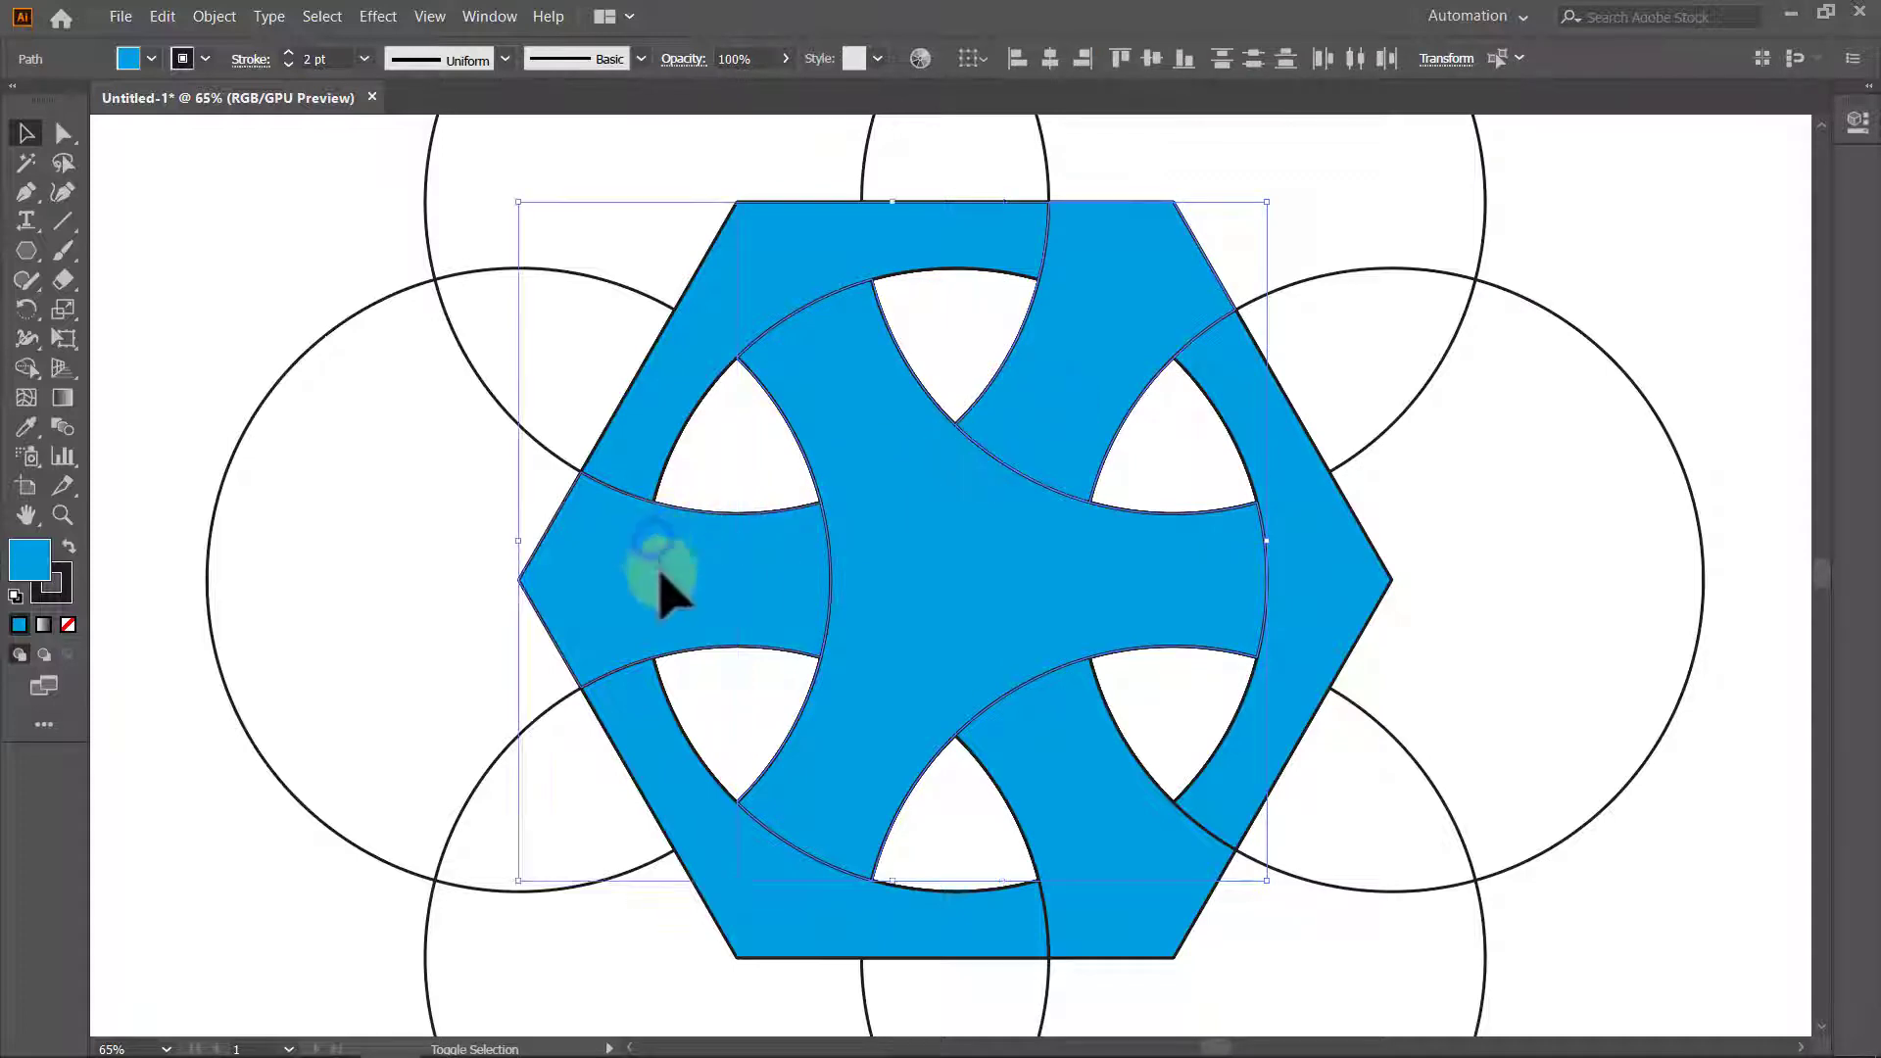
{"action": "left_click", "coordinate": [1128, 850], "text": "shift"}
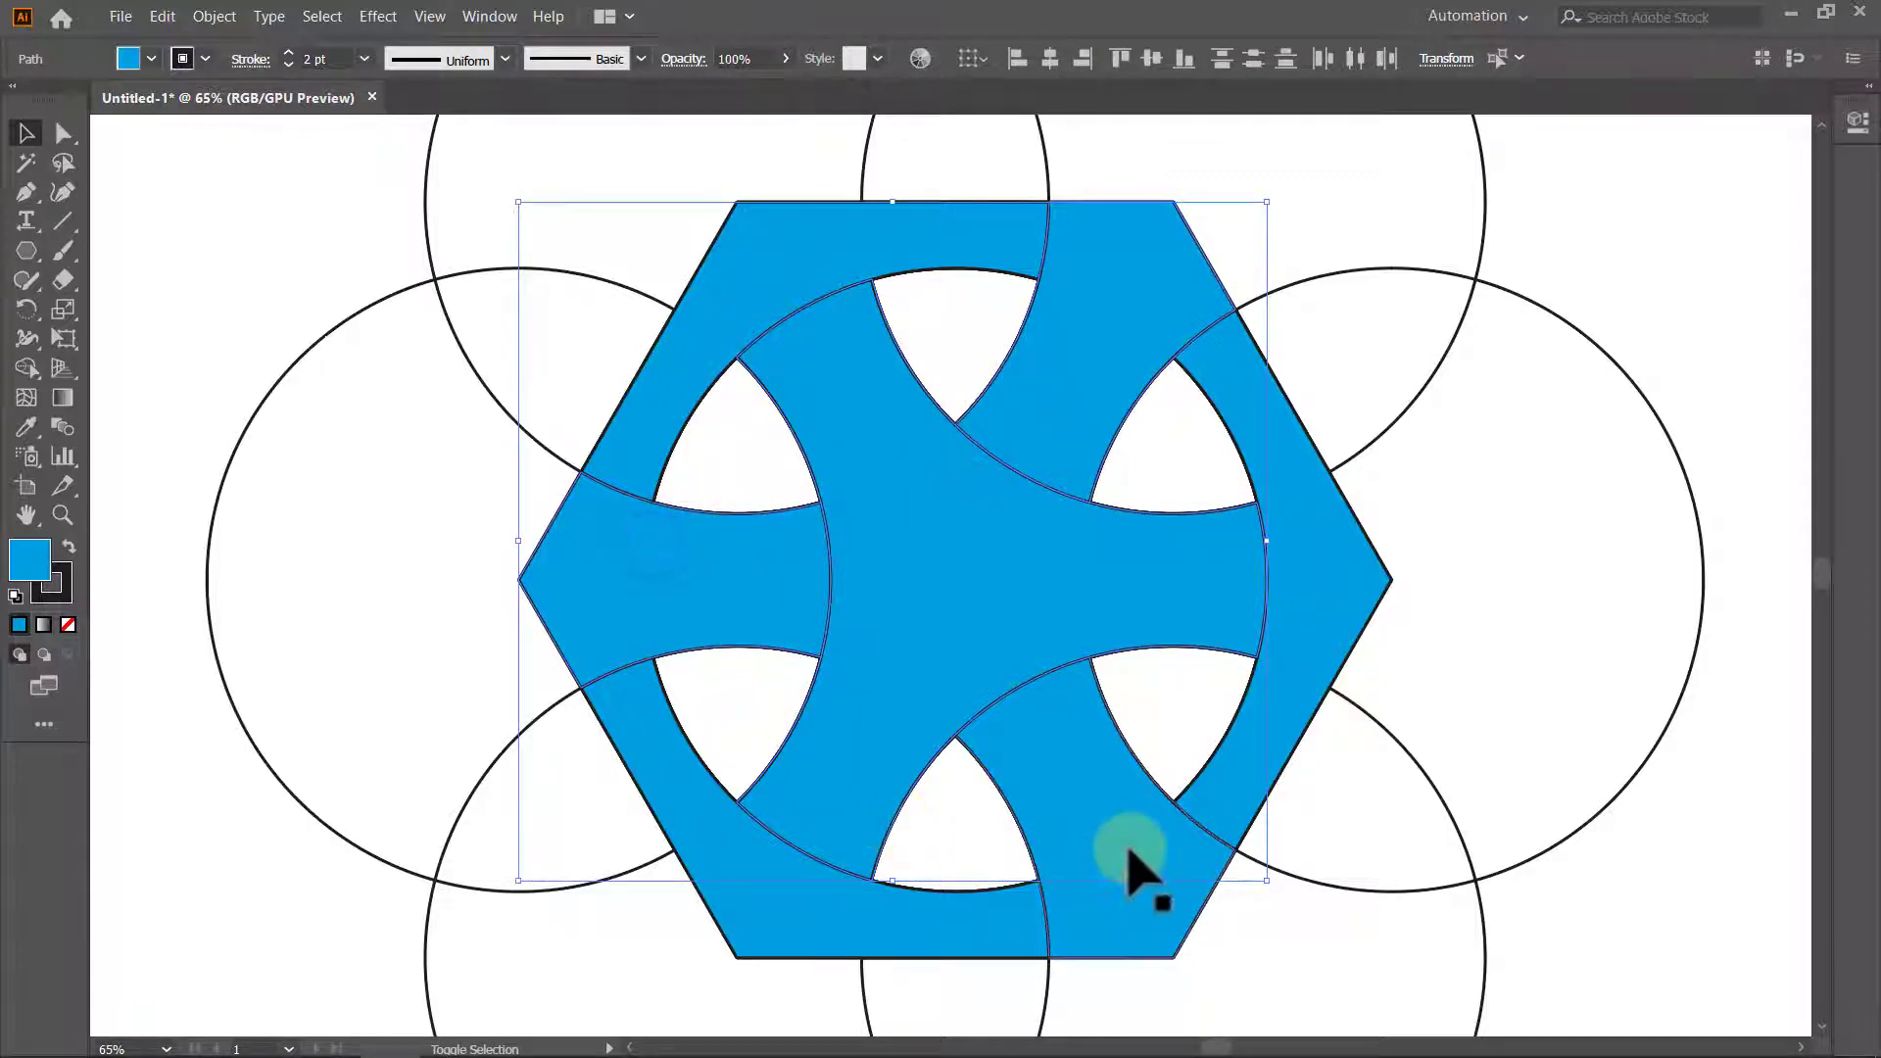
{"action": "left_click", "coordinate": [761, 303], "text": "shift"}
{"action": "left_click", "coordinate": [664, 779], "text": "shift"}
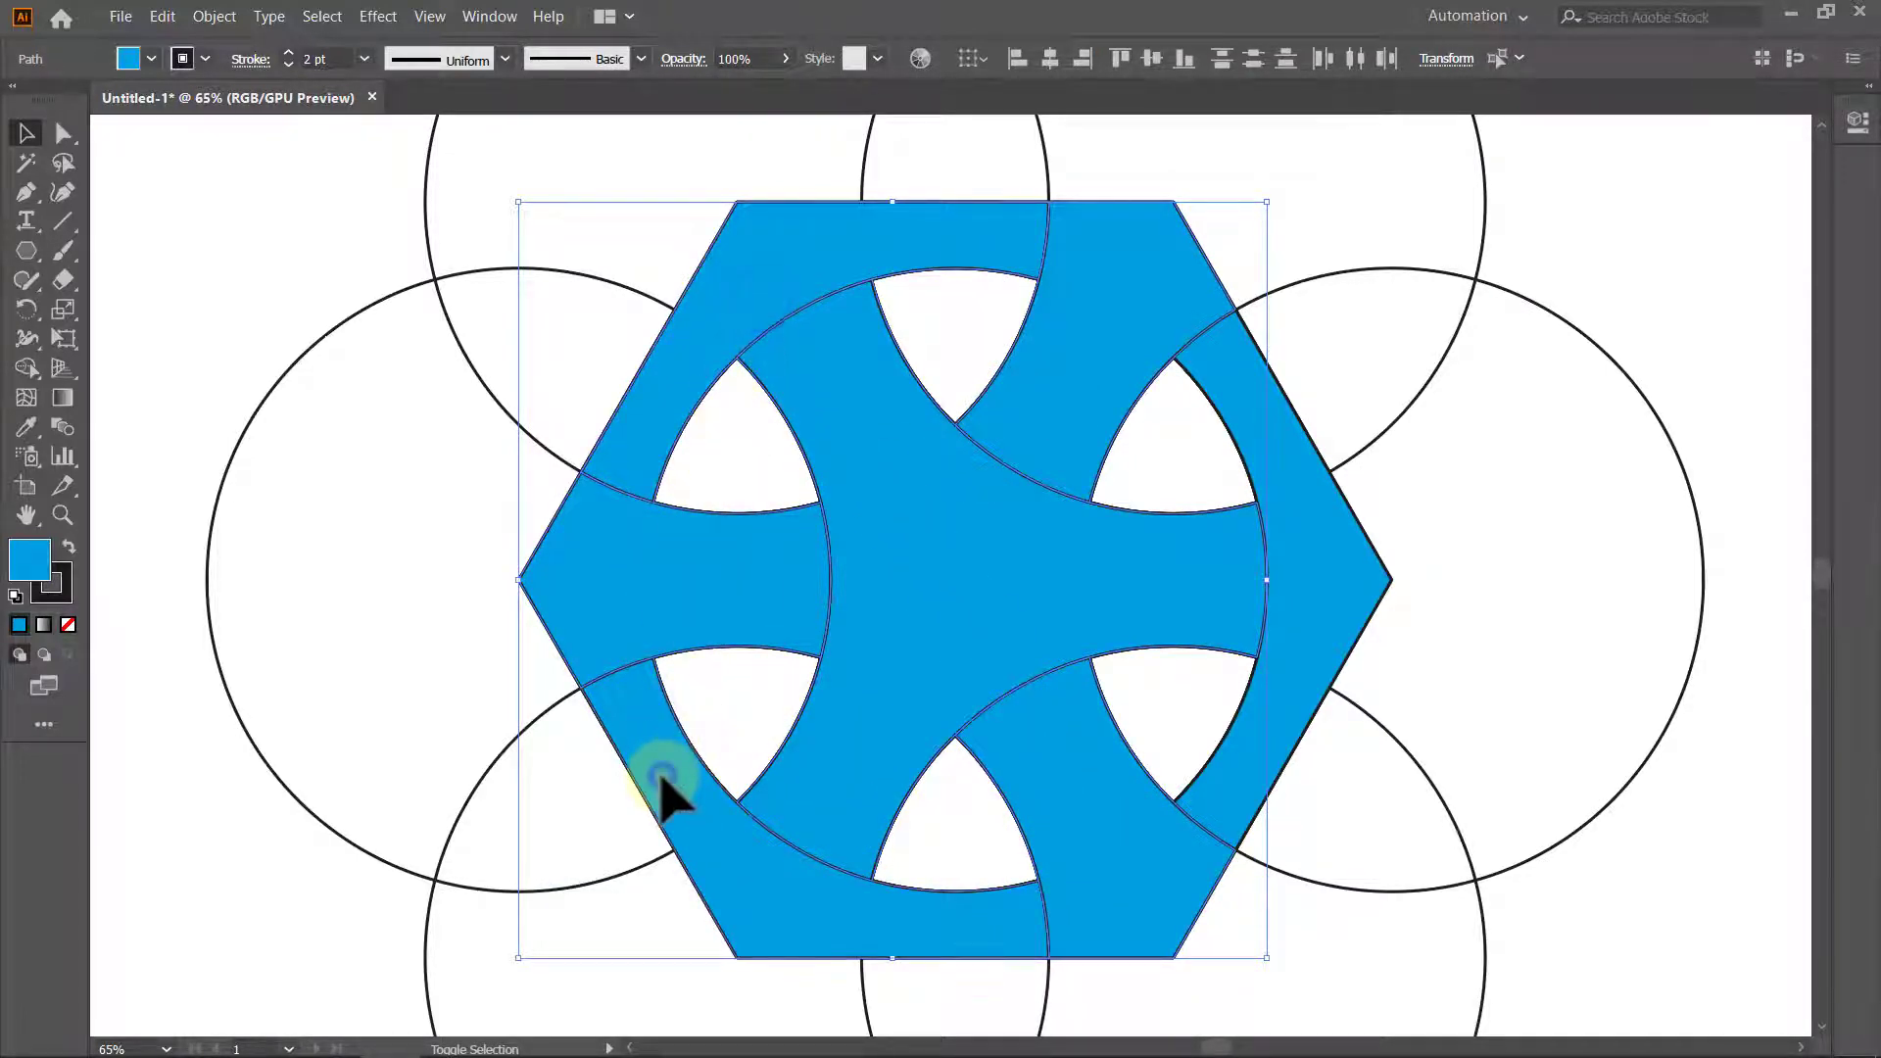
{"action": "left_click", "coordinate": [1324, 664], "text": "shift"}
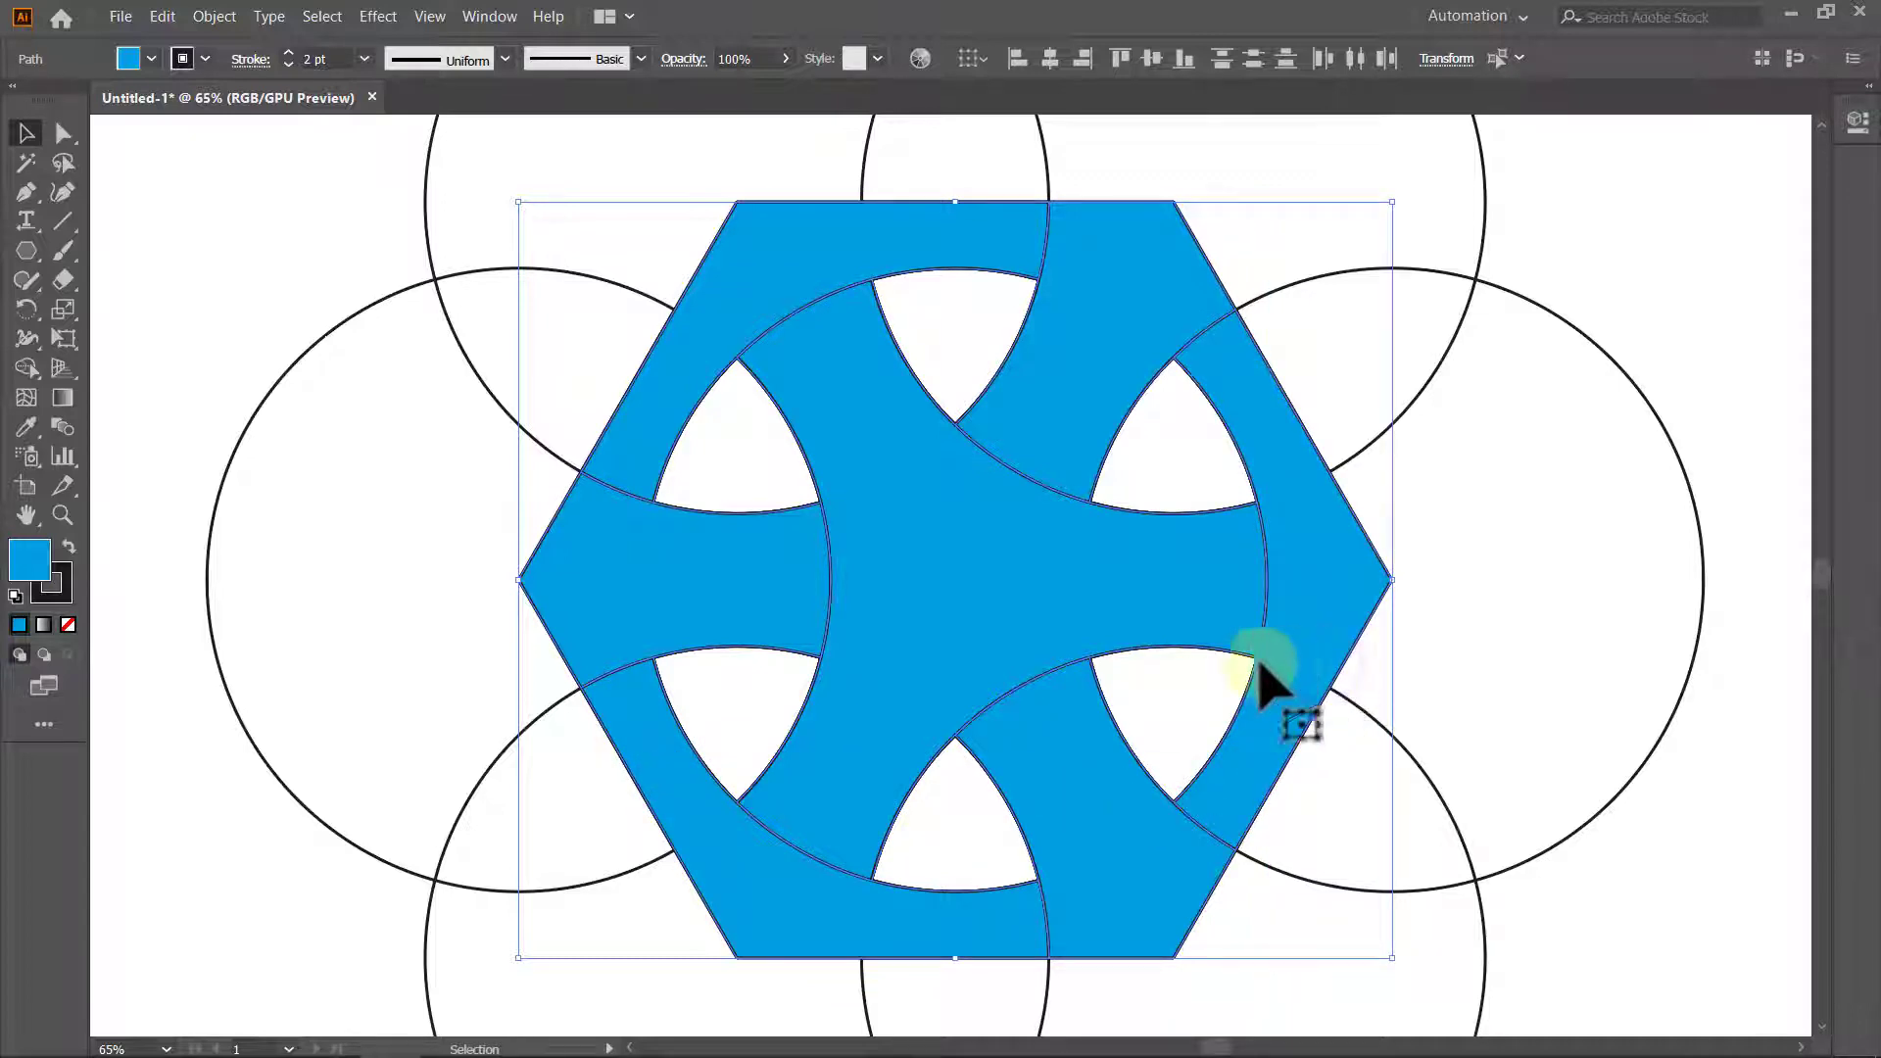
Hide the blue pieces and delete the leftover circles and hexagon outlines.
{"action": "left_click", "coordinate": [209, 17]}
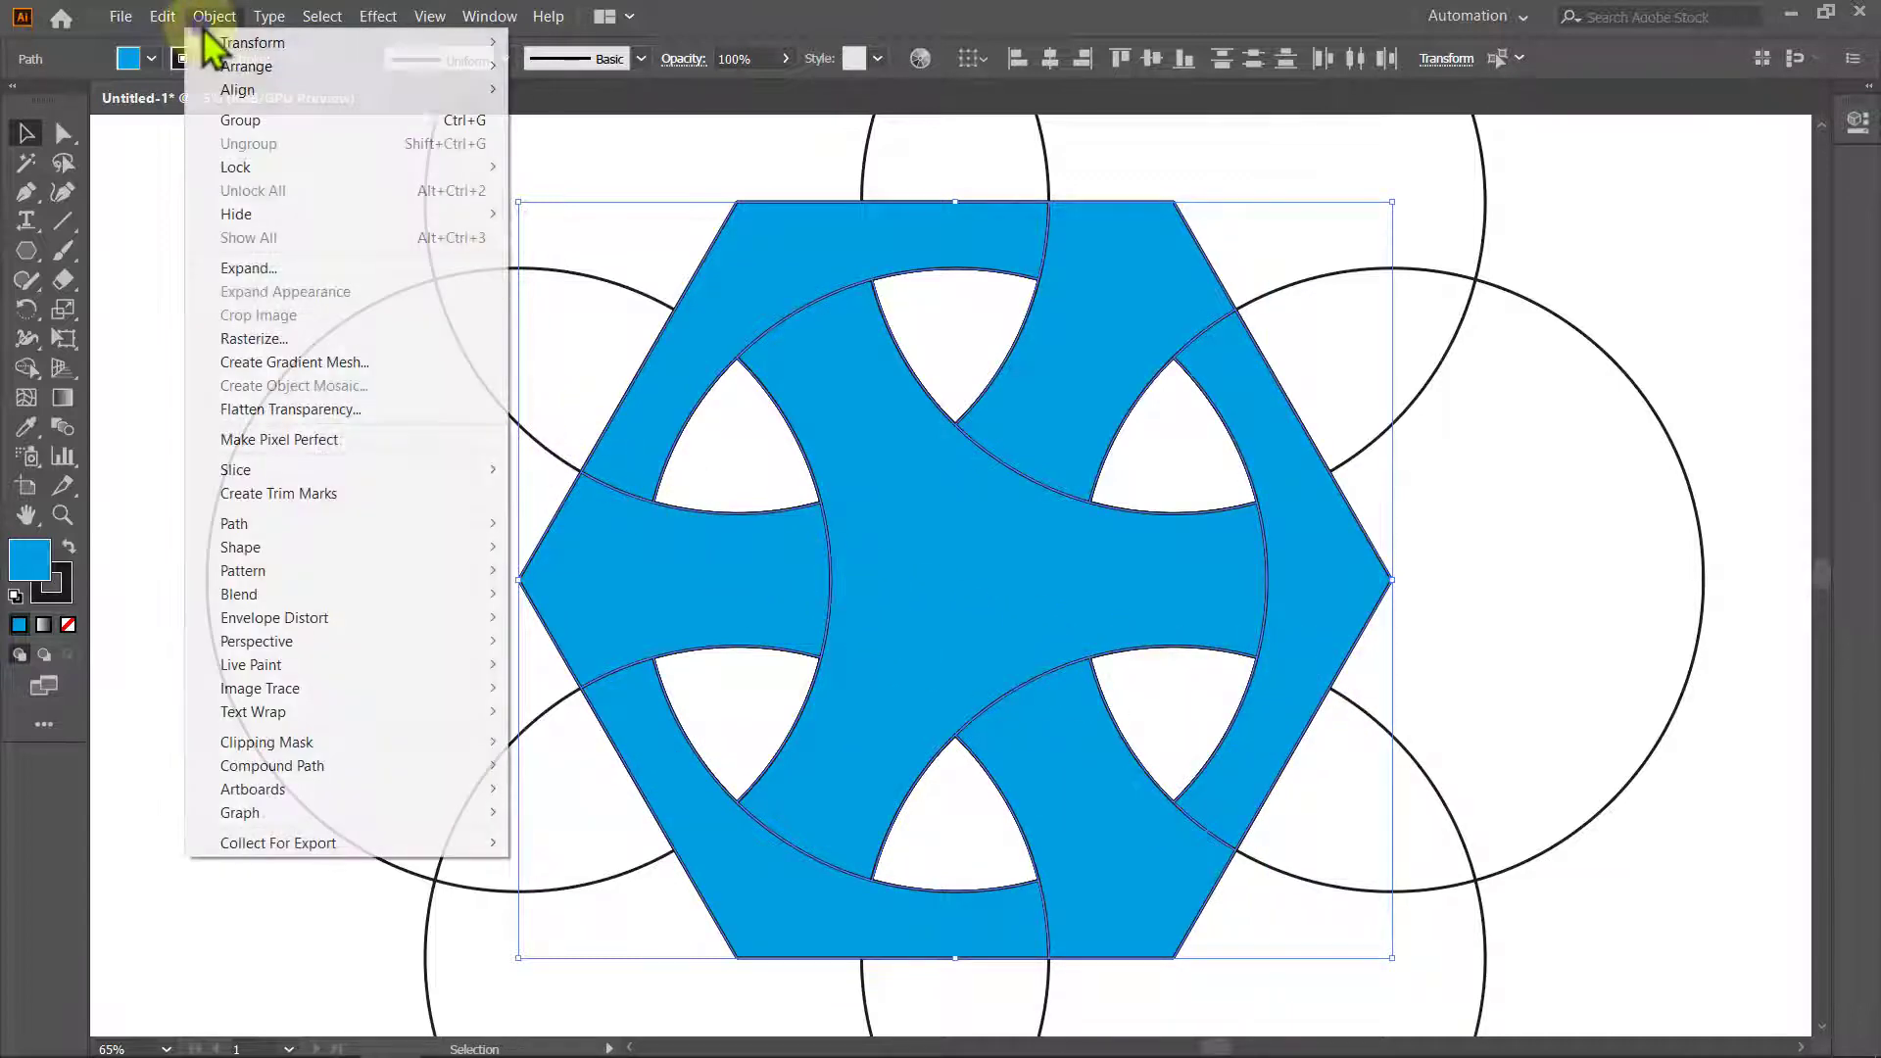
{"action": "mouse_move", "coordinate": [265, 214]}
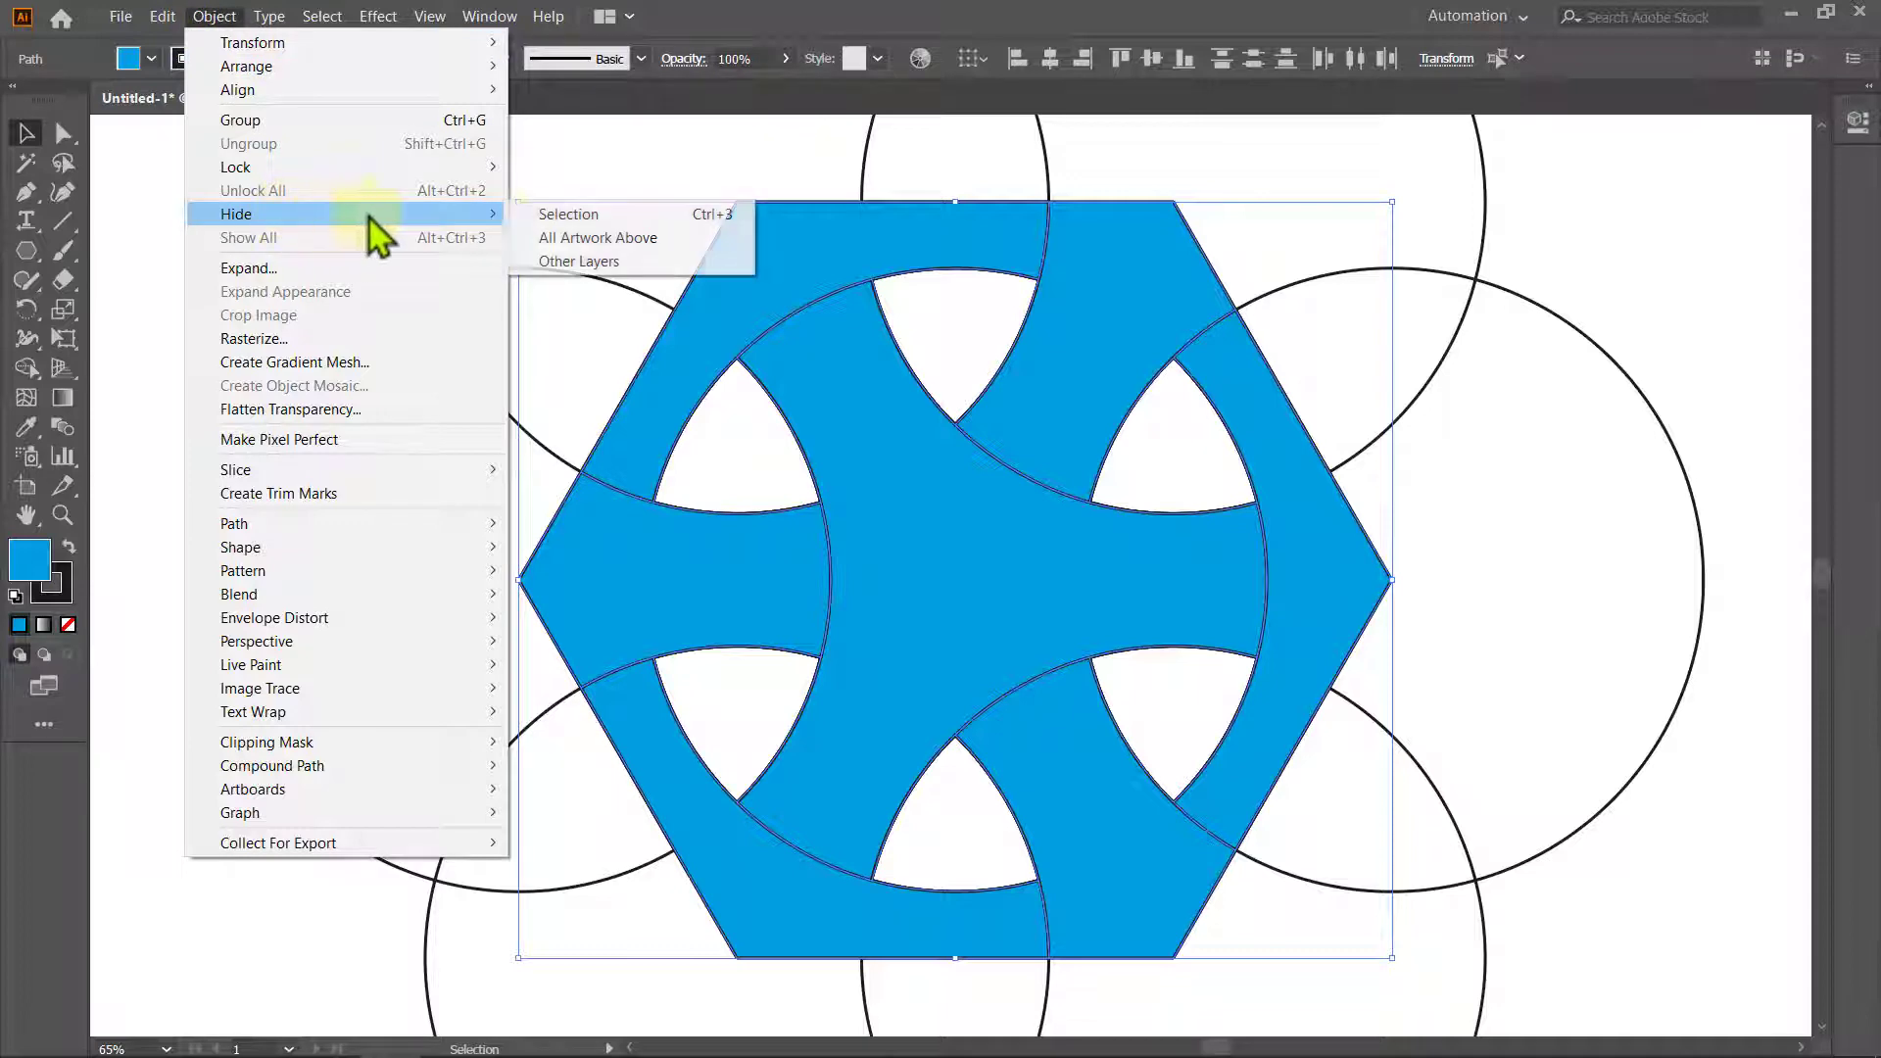
{"action": "left_click", "coordinate": [534, 215]}
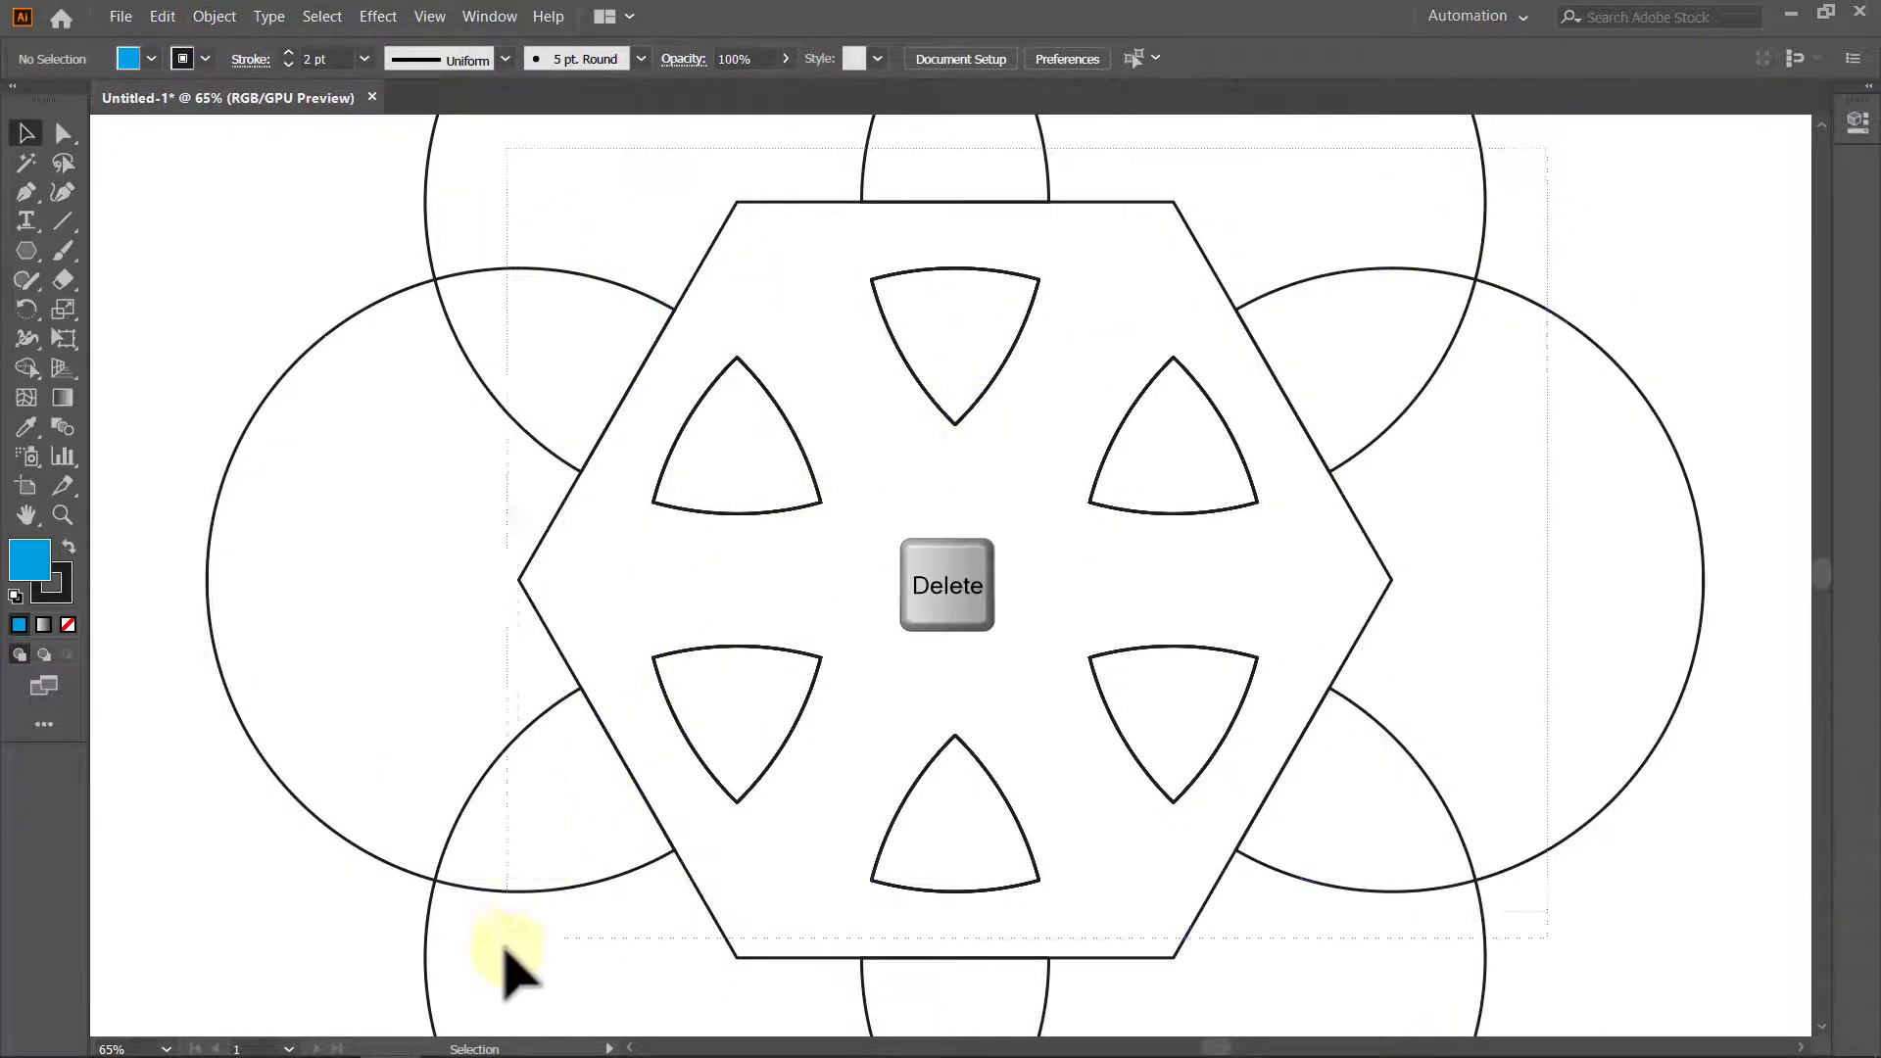
{"action": "left_click_drag", "start_coordinate": [1418, 202], "coordinate": [507, 970]}
{"action": "key", "text": "Delete"}
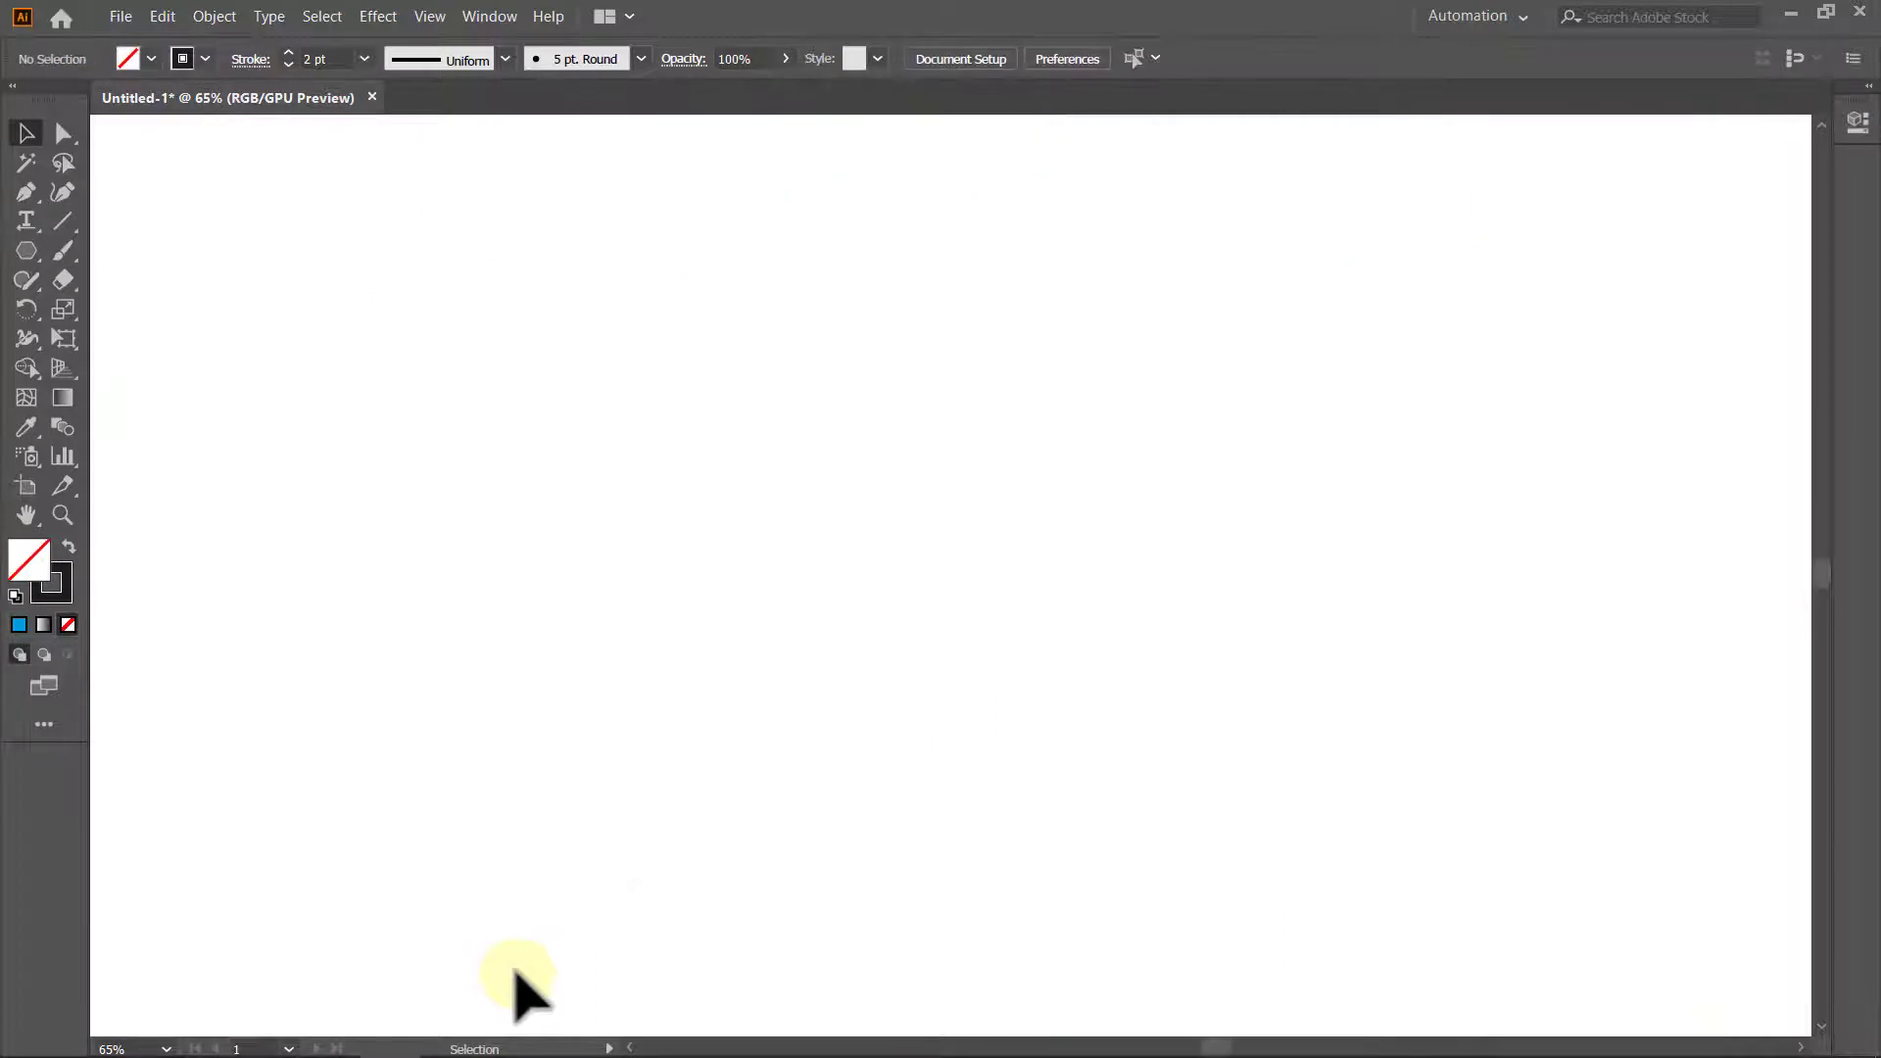
Show the hidden blue pieces and group them together.
{"action": "left_click", "coordinate": [215, 19]}
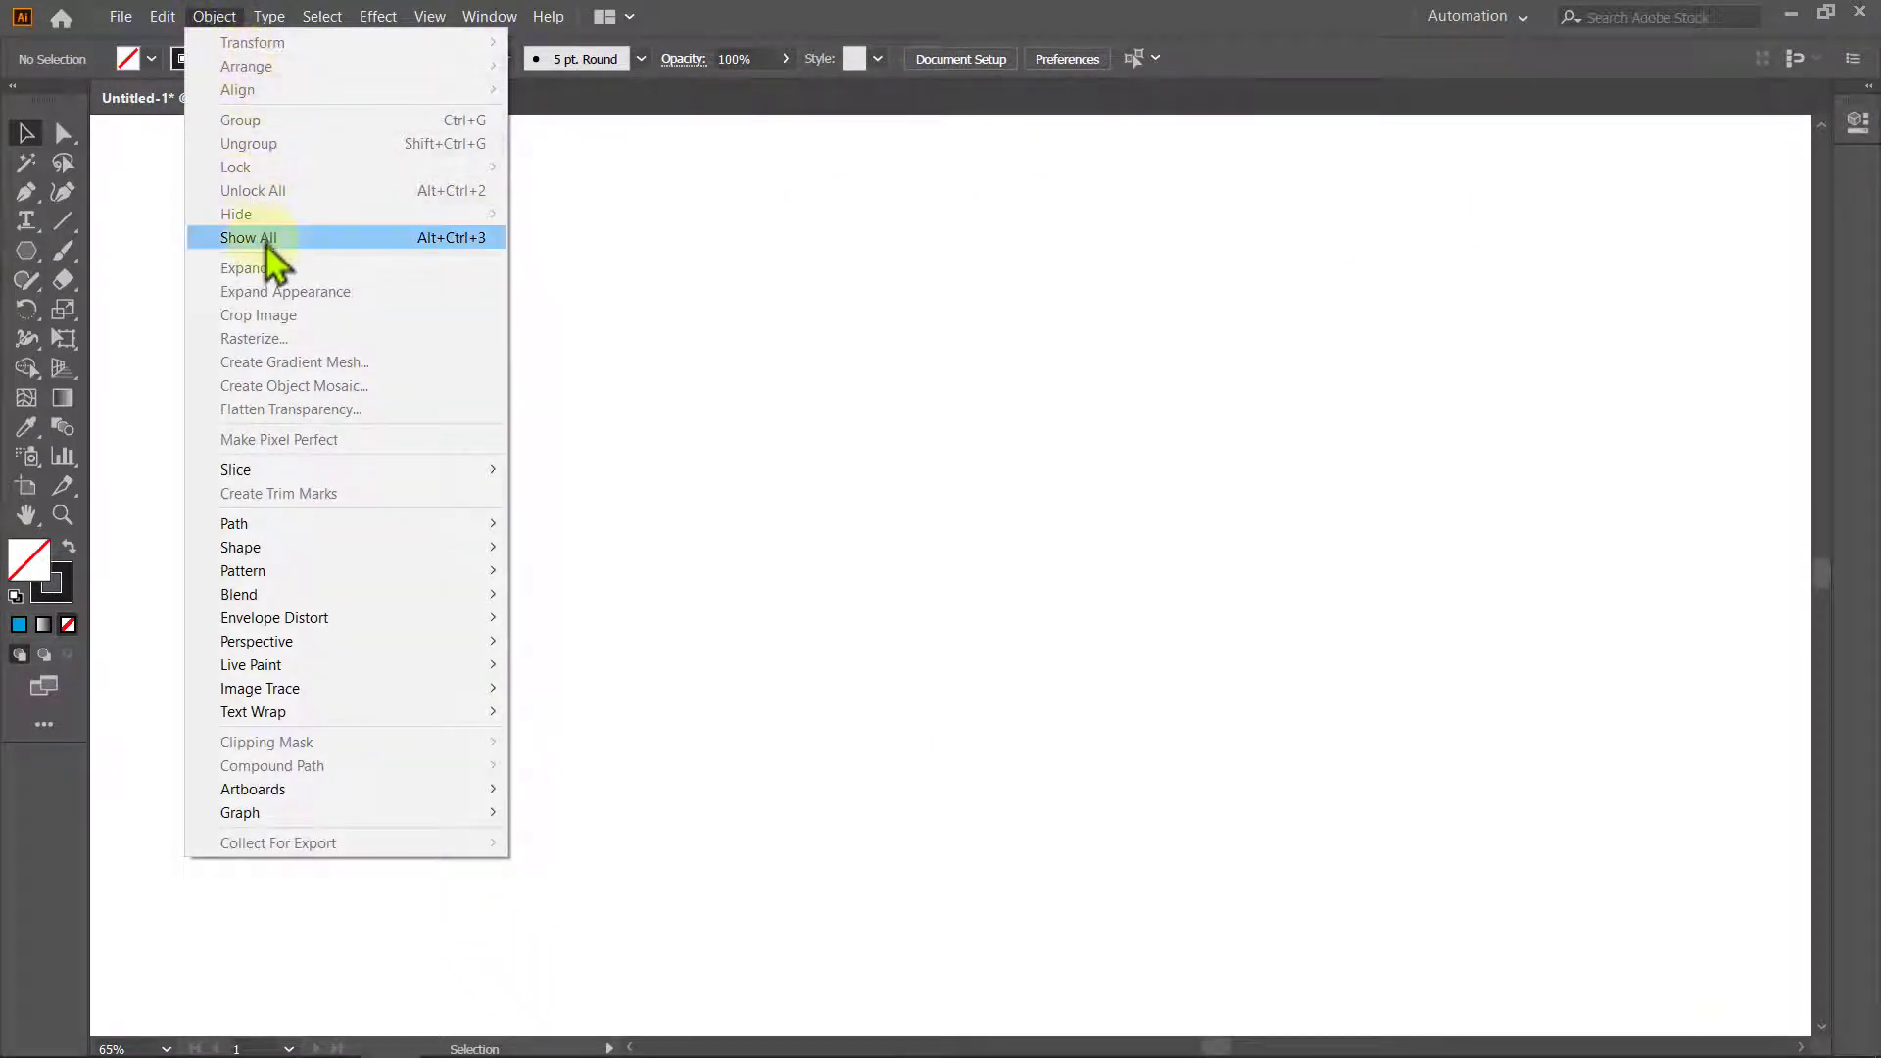
{"action": "left_click", "coordinate": [262, 238]}
{"action": "left_click", "coordinate": [215, 17]}
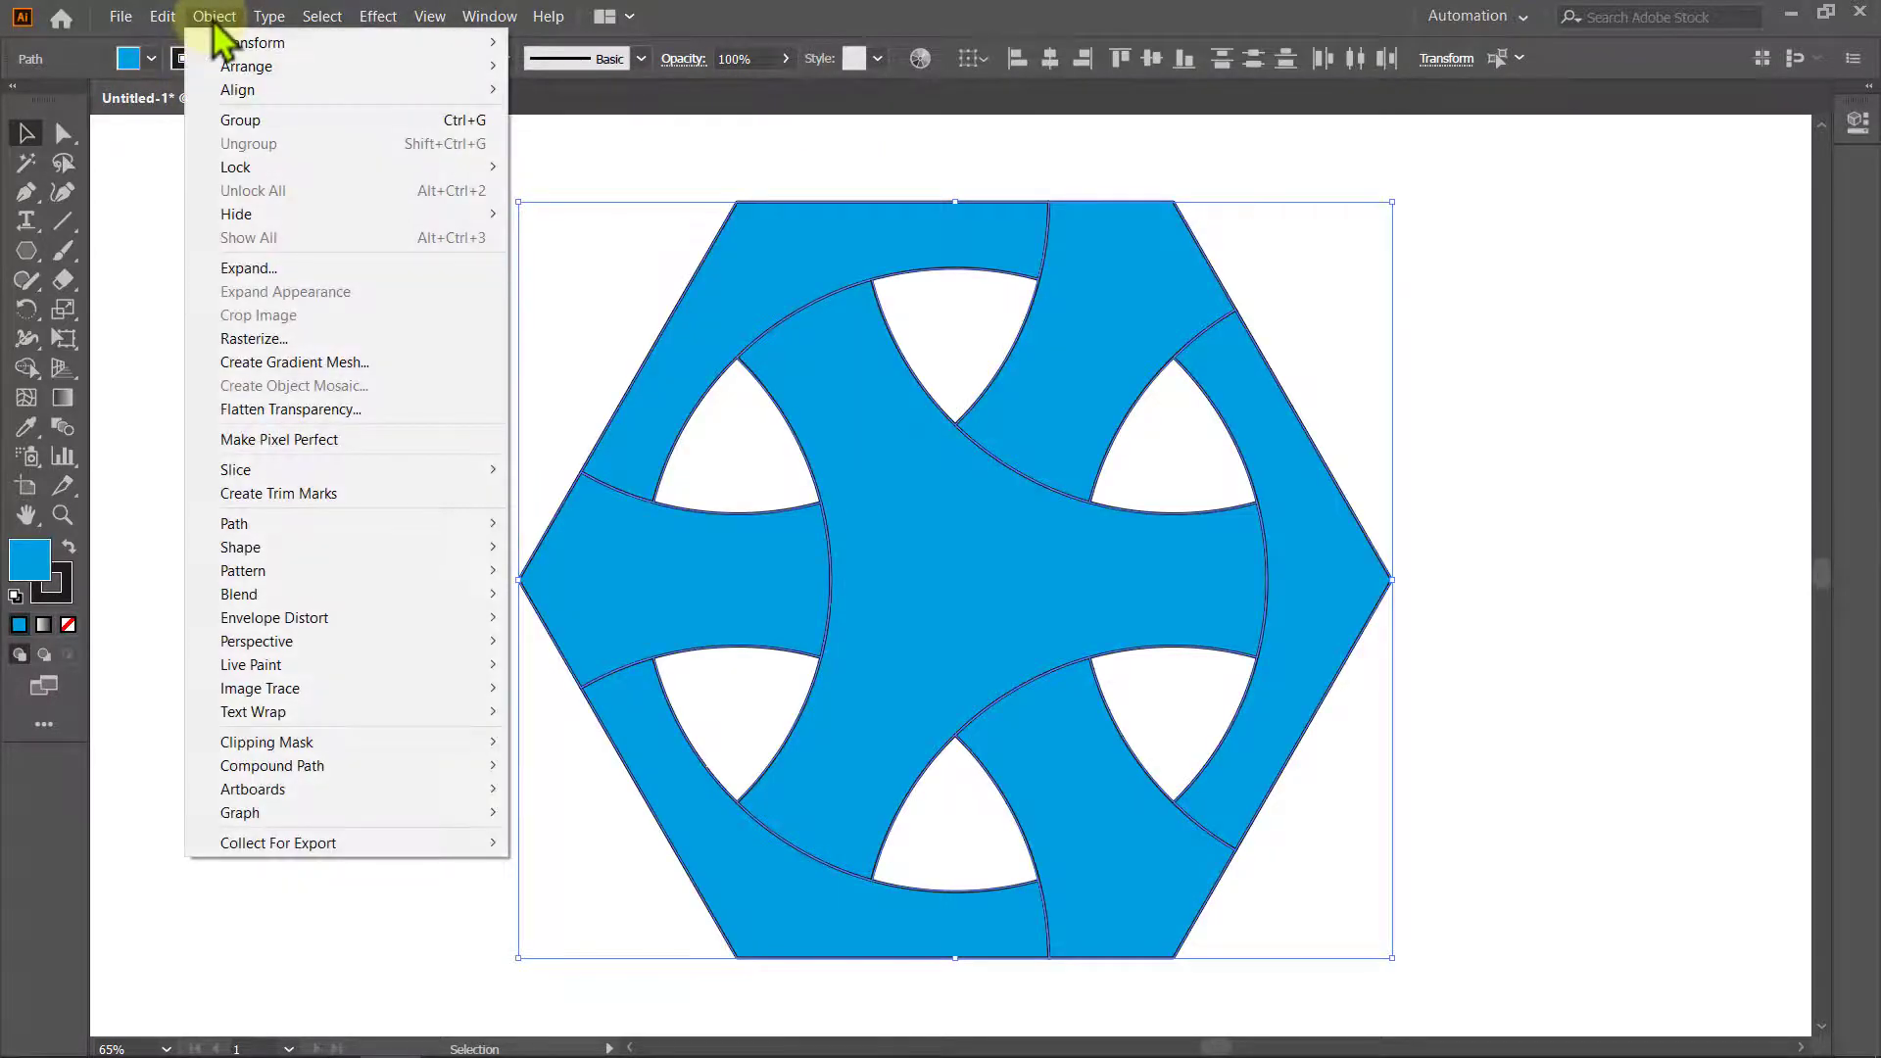
{"action": "left_click", "coordinate": [264, 120]}
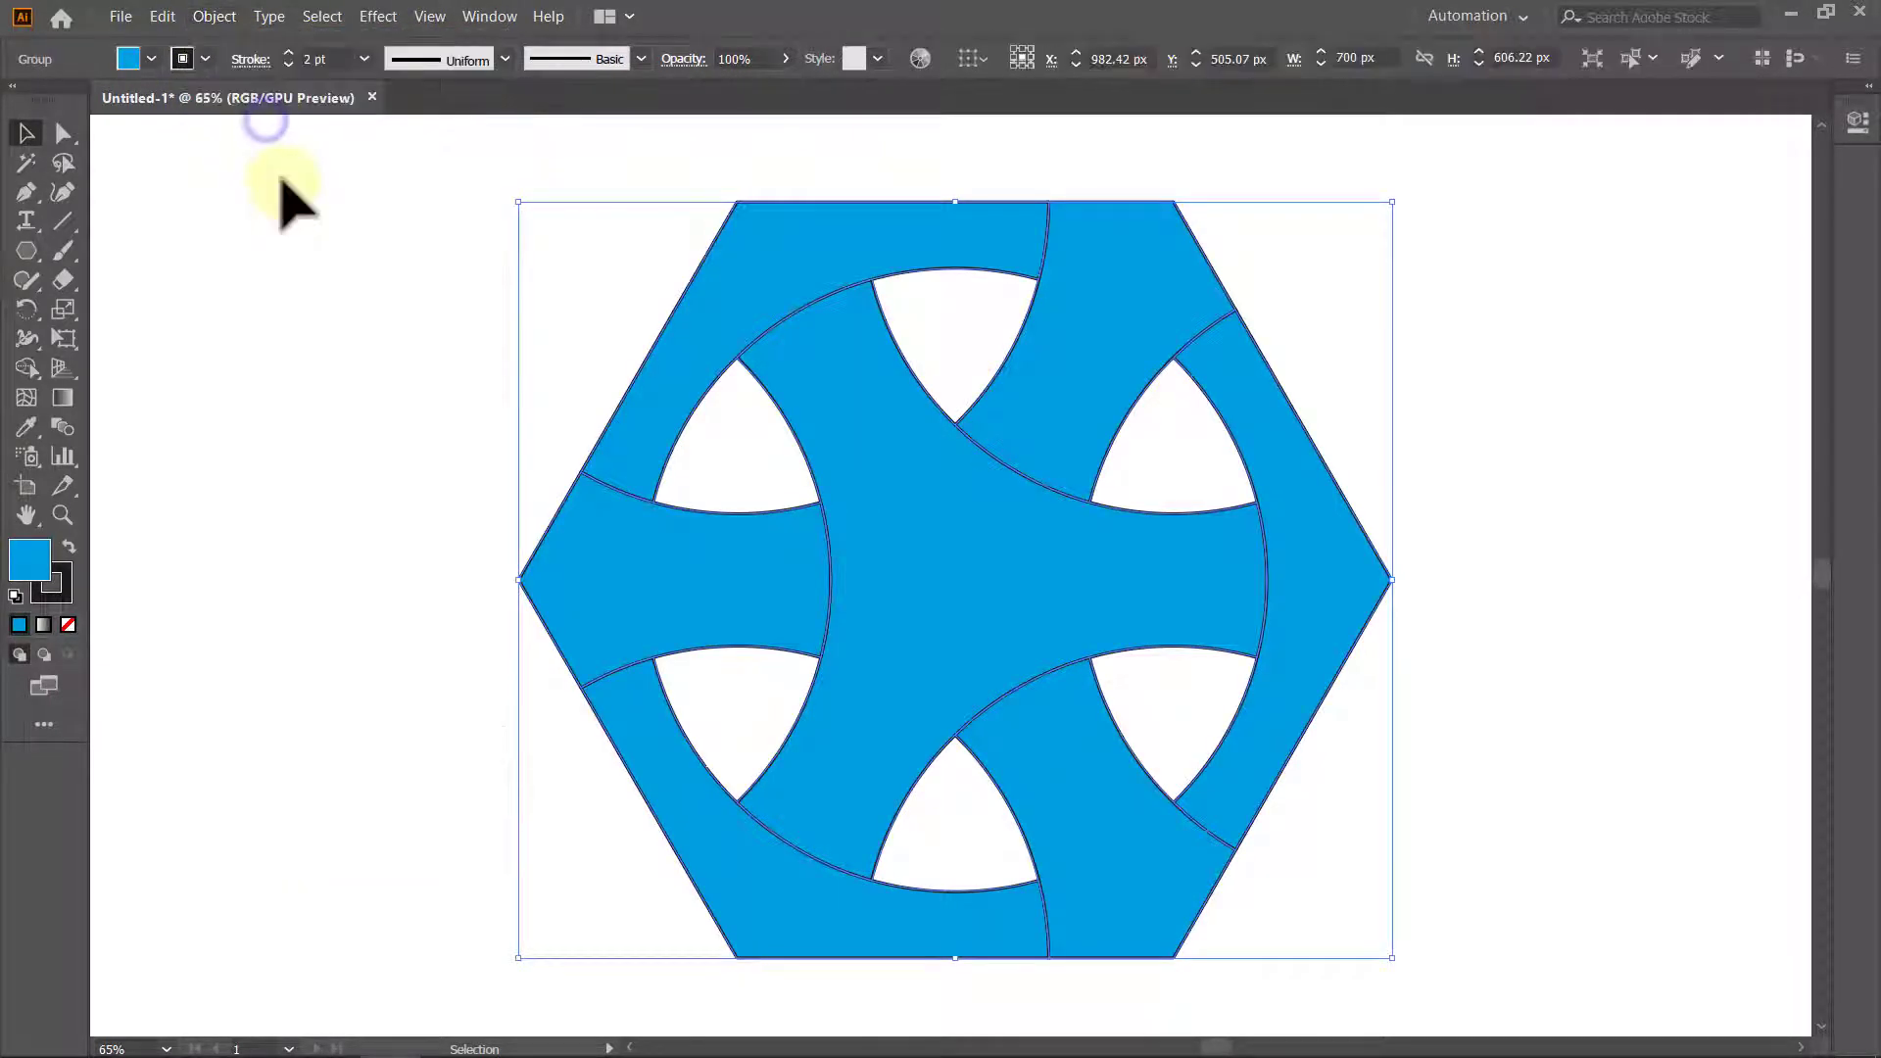
{"action": "left_click", "coordinate": [284, 183]}
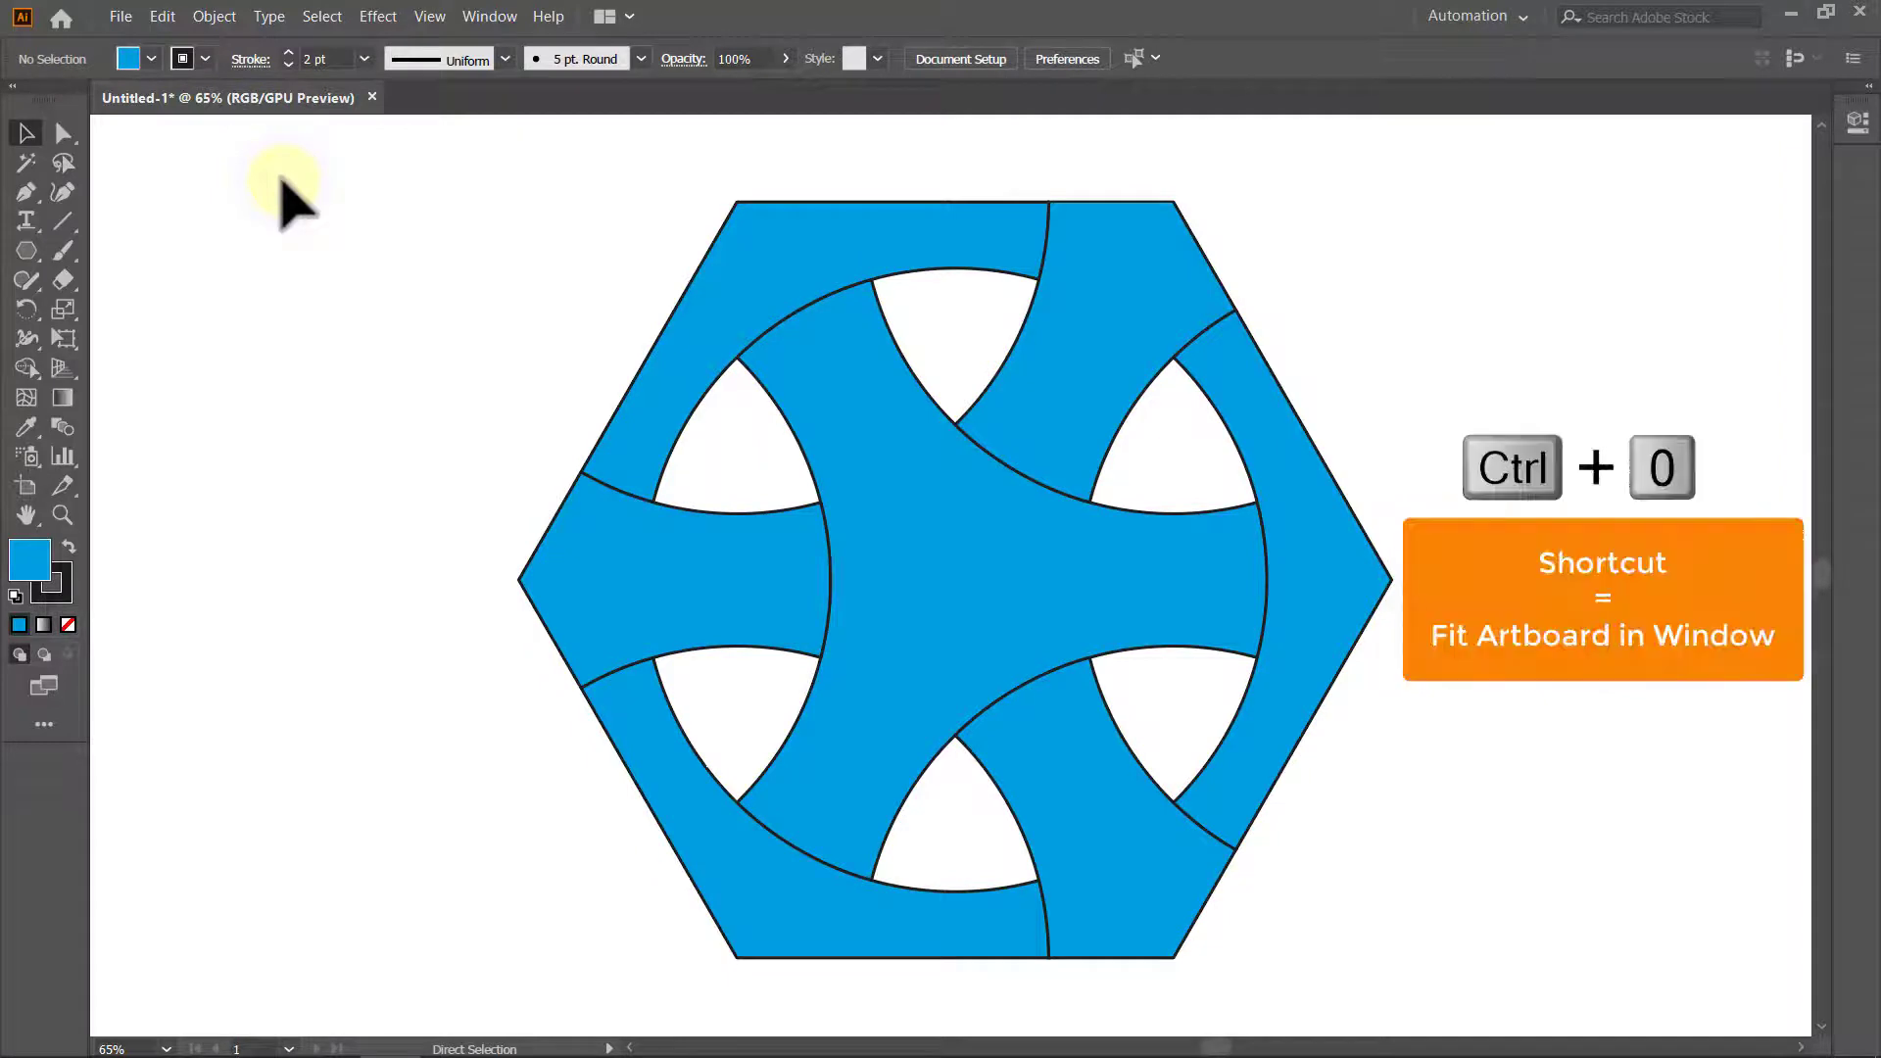
Centre the hexagon group horizontally and vertically on the artboard.
{"action": "key", "text": "ctrl+0"}
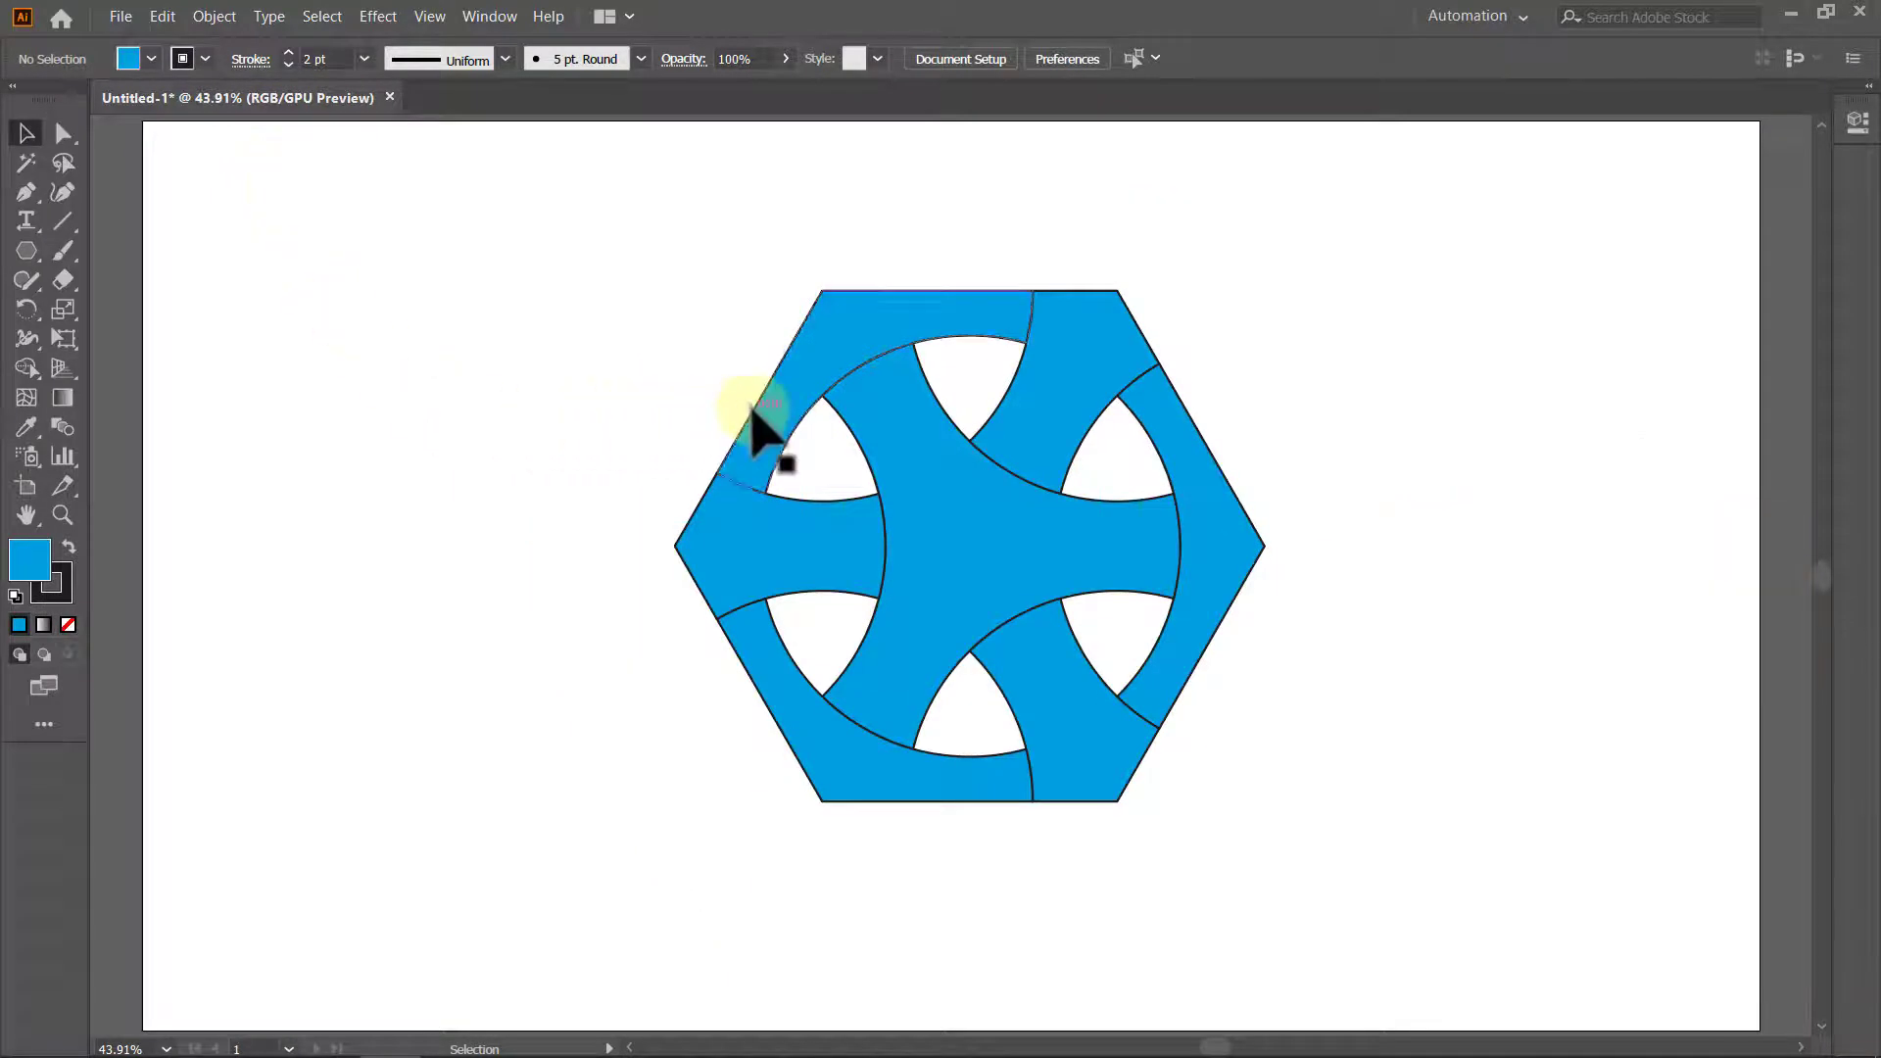
{"action": "left_click", "coordinate": [767, 411]}
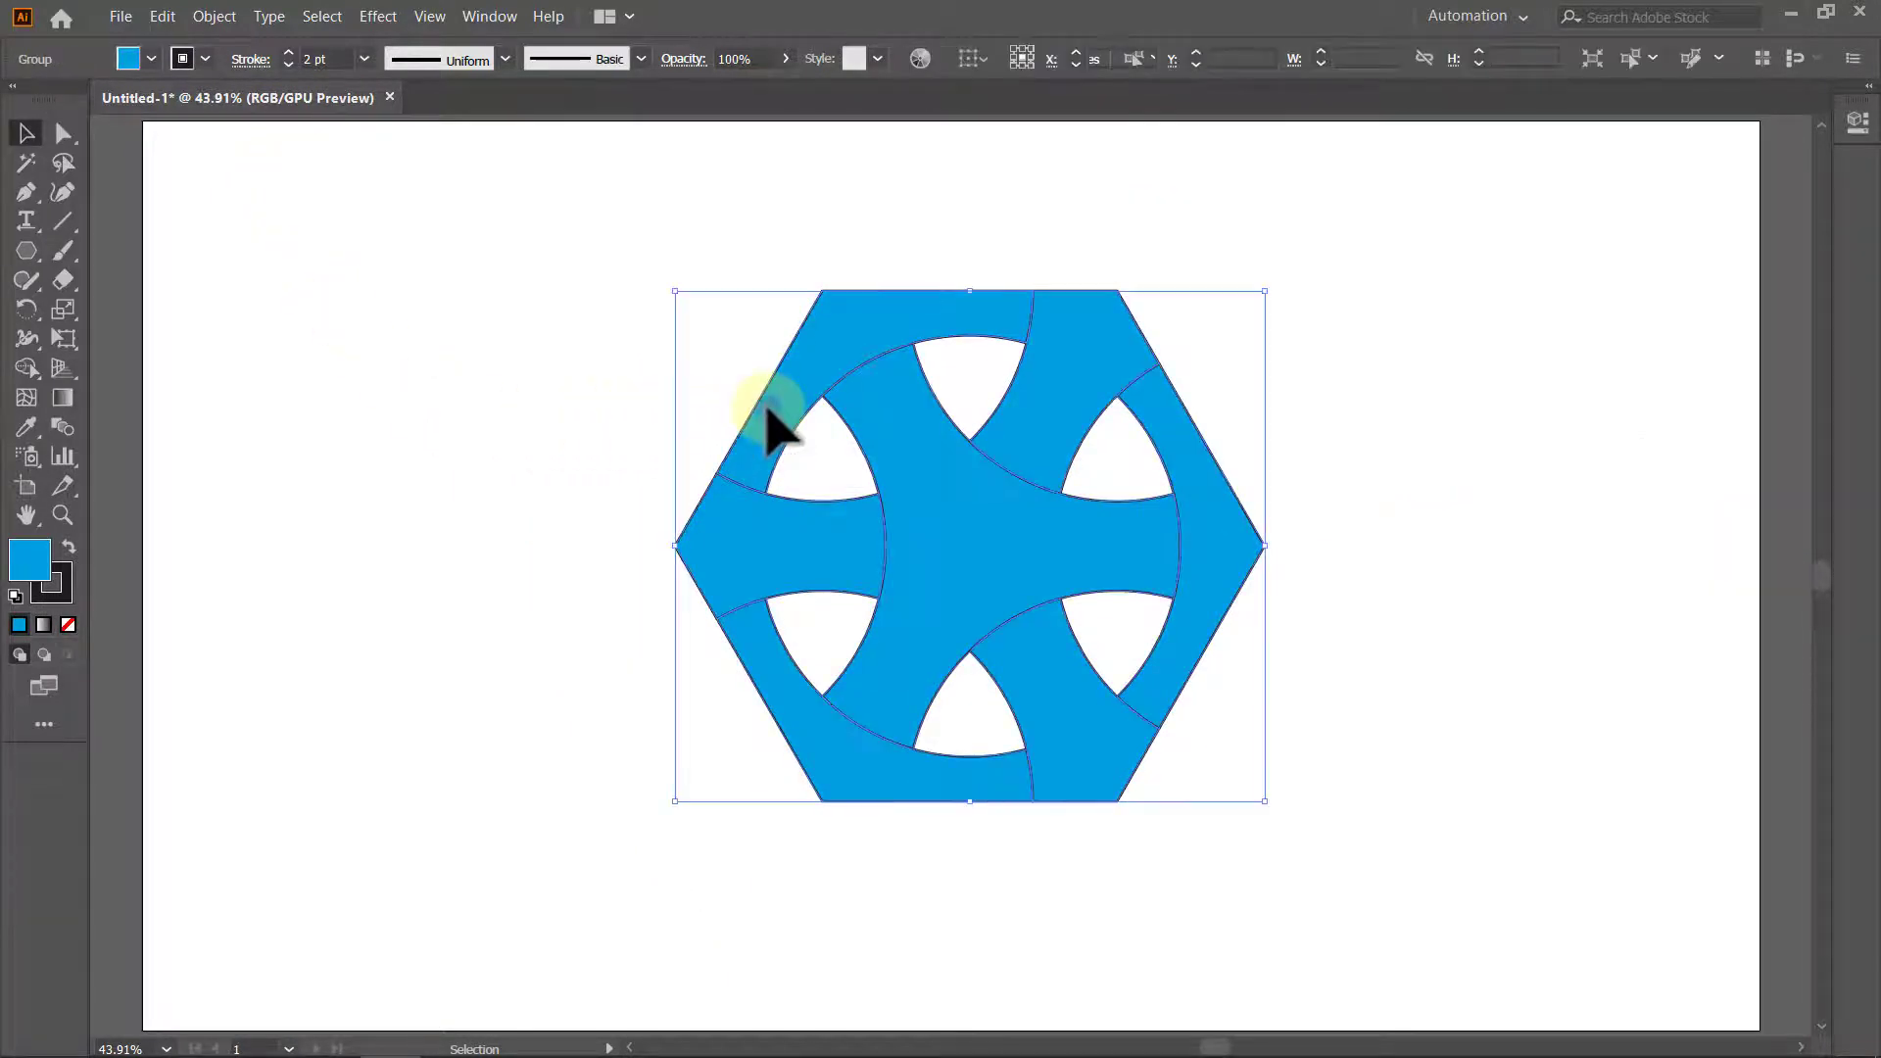
{"action": "left_click", "coordinate": [982, 60]}
{"action": "left_click", "coordinate": [1019, 140]}
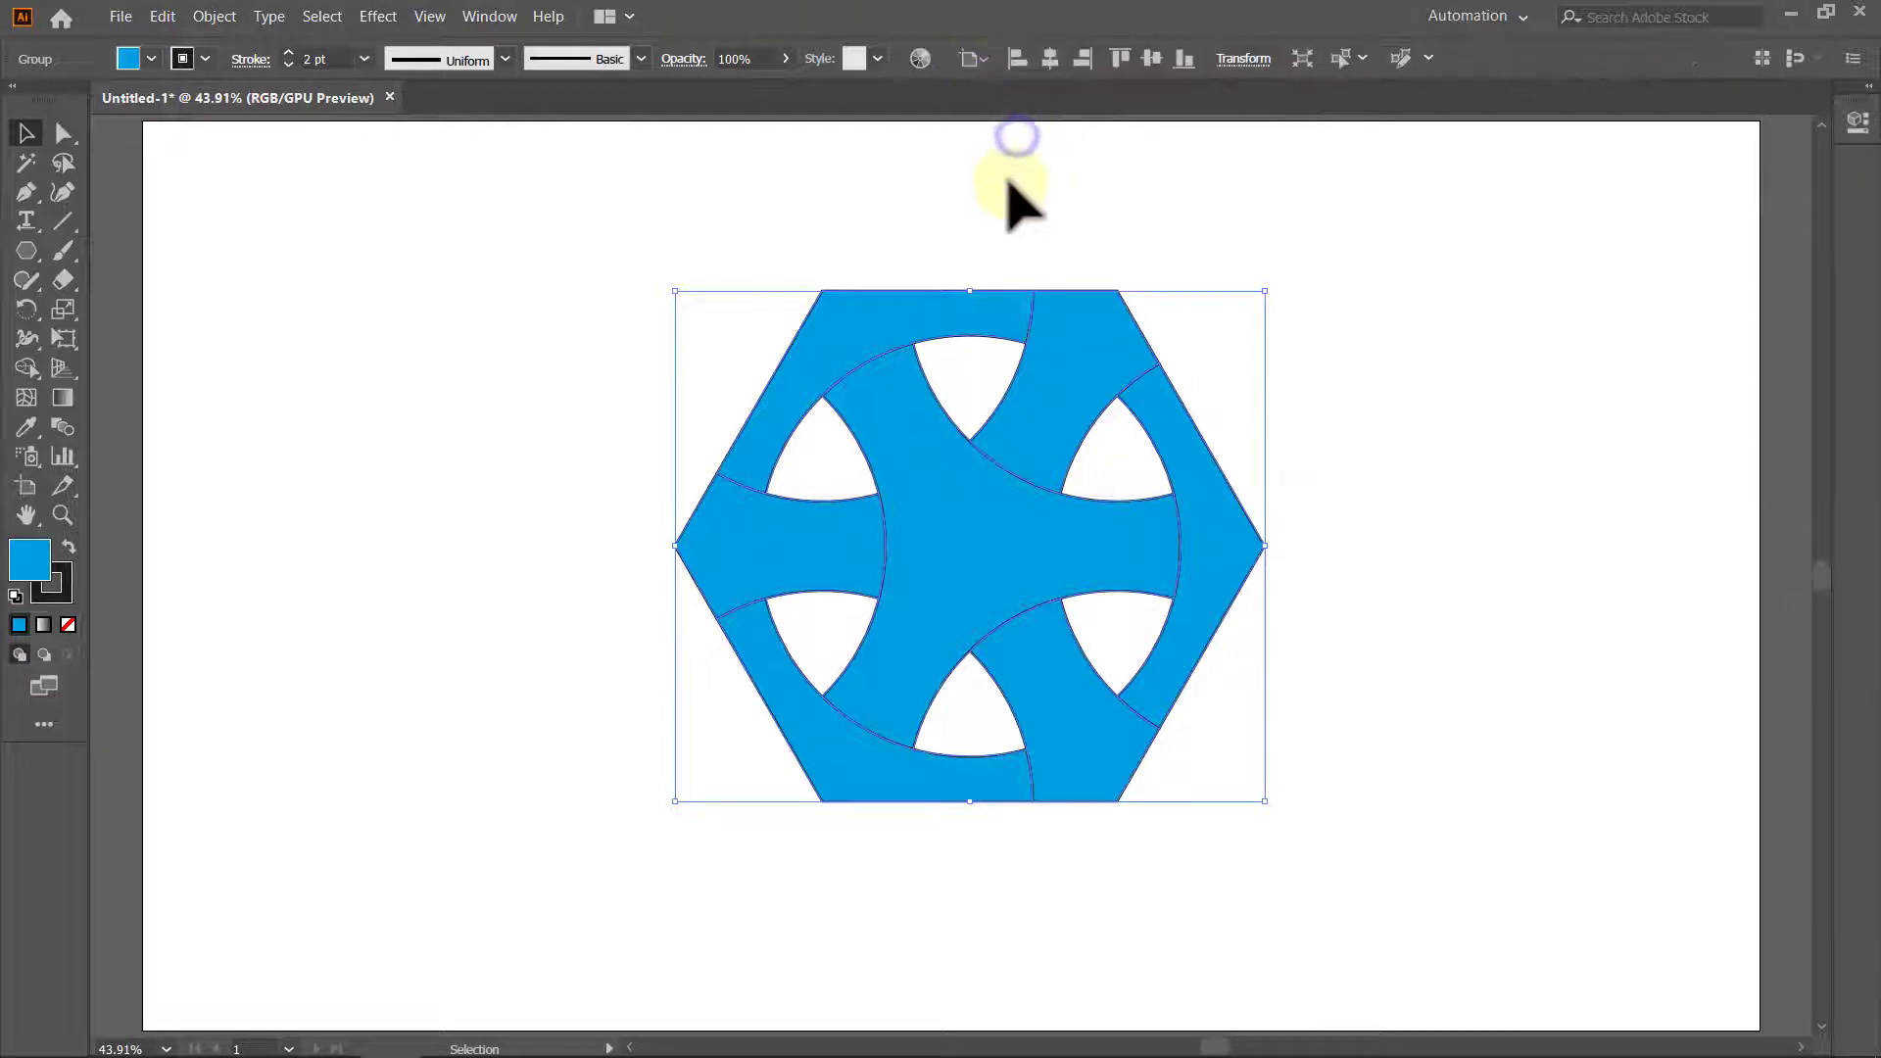
{"action": "left_click", "coordinate": [1049, 58]}
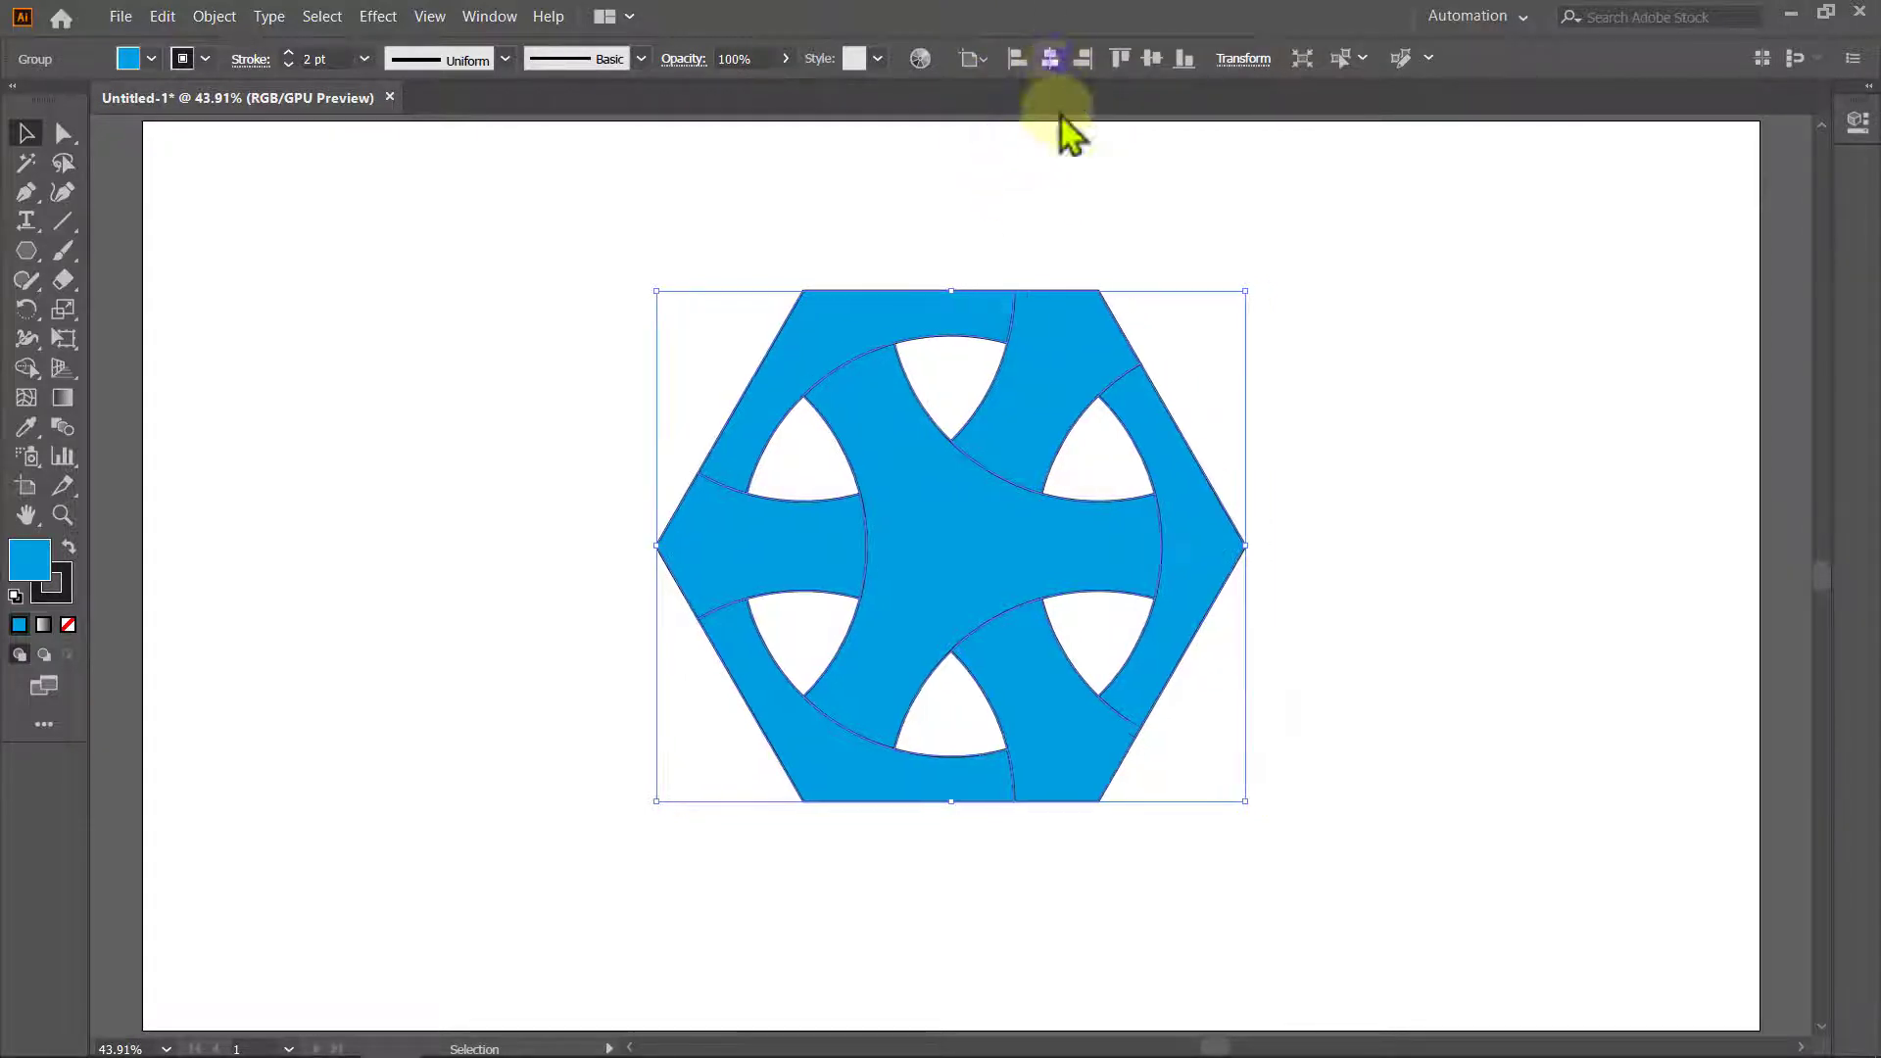
{"action": "left_click", "coordinate": [1151, 57]}
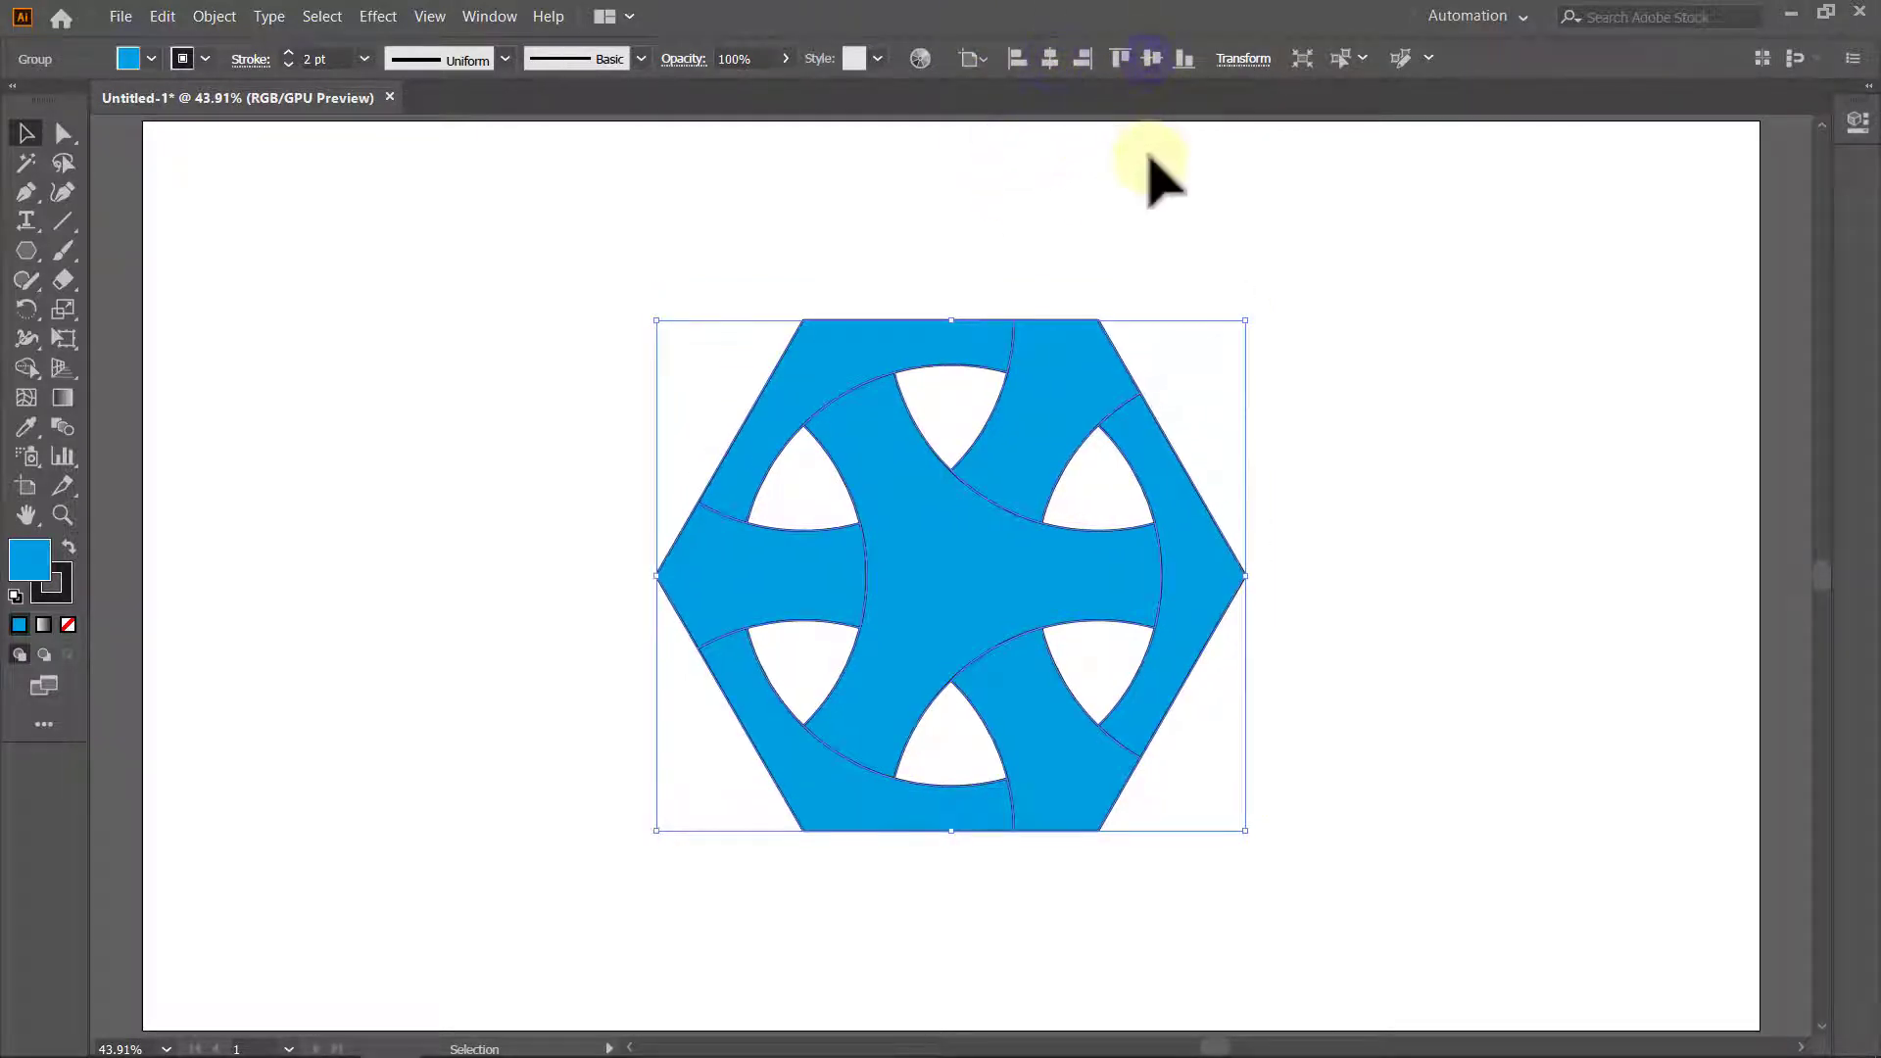
Scale the emblem proportionally to 900 px tall.
{"action": "left_click", "coordinate": [1866, 103]}
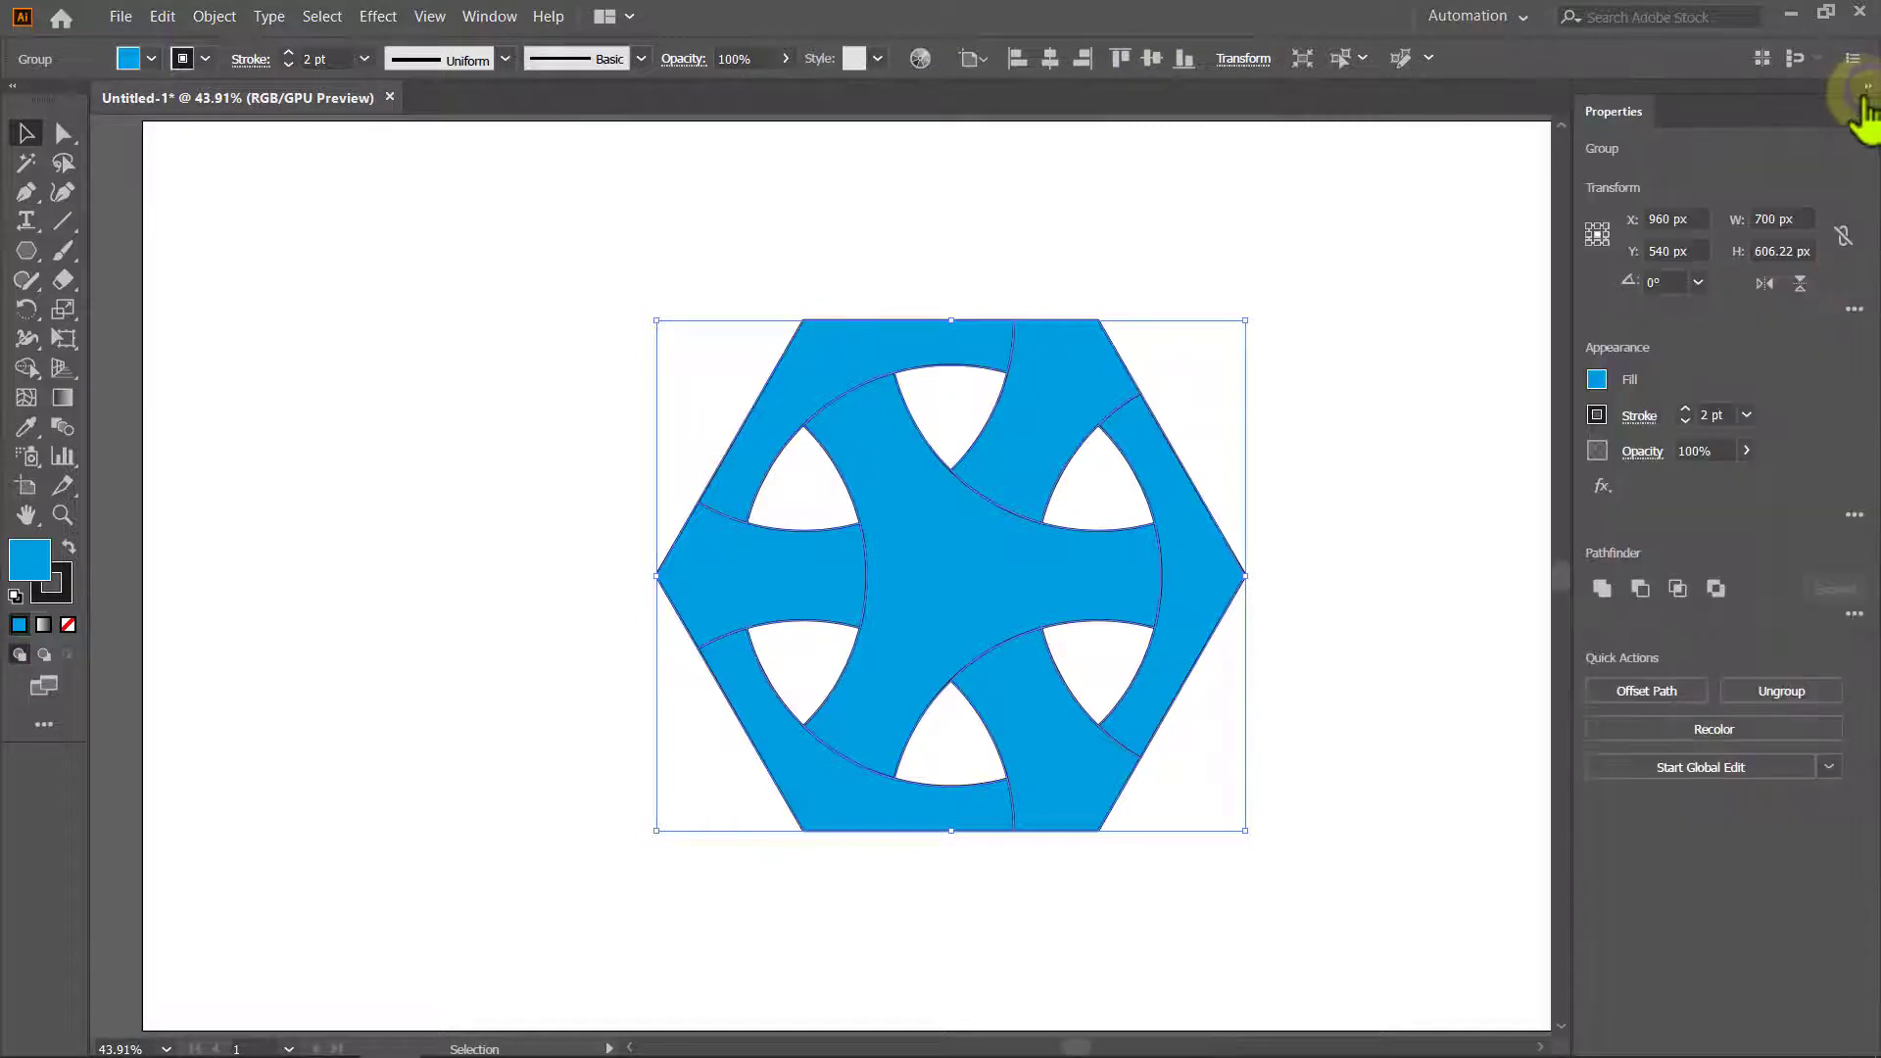
{"action": "left_click", "coordinate": [1842, 235]}
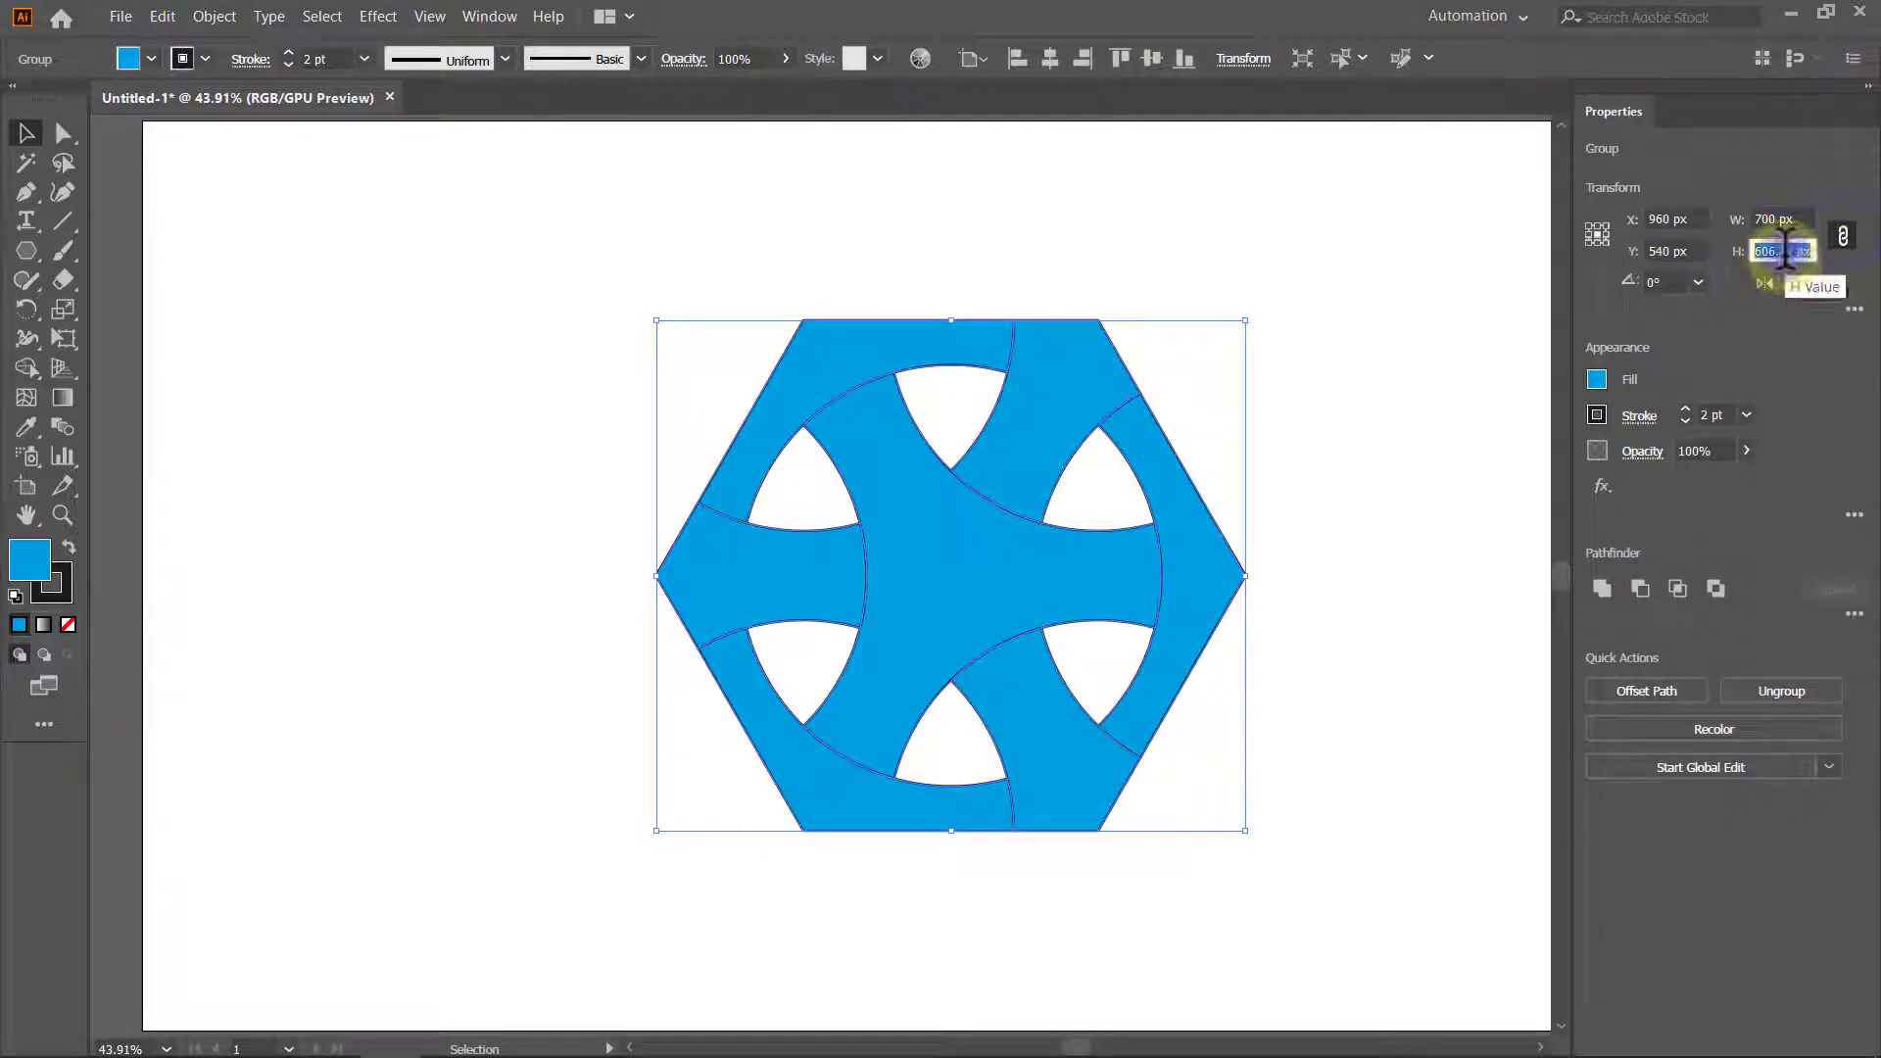
{"action": "type", "text": "900"}
{"action": "key", "text": "Return"}
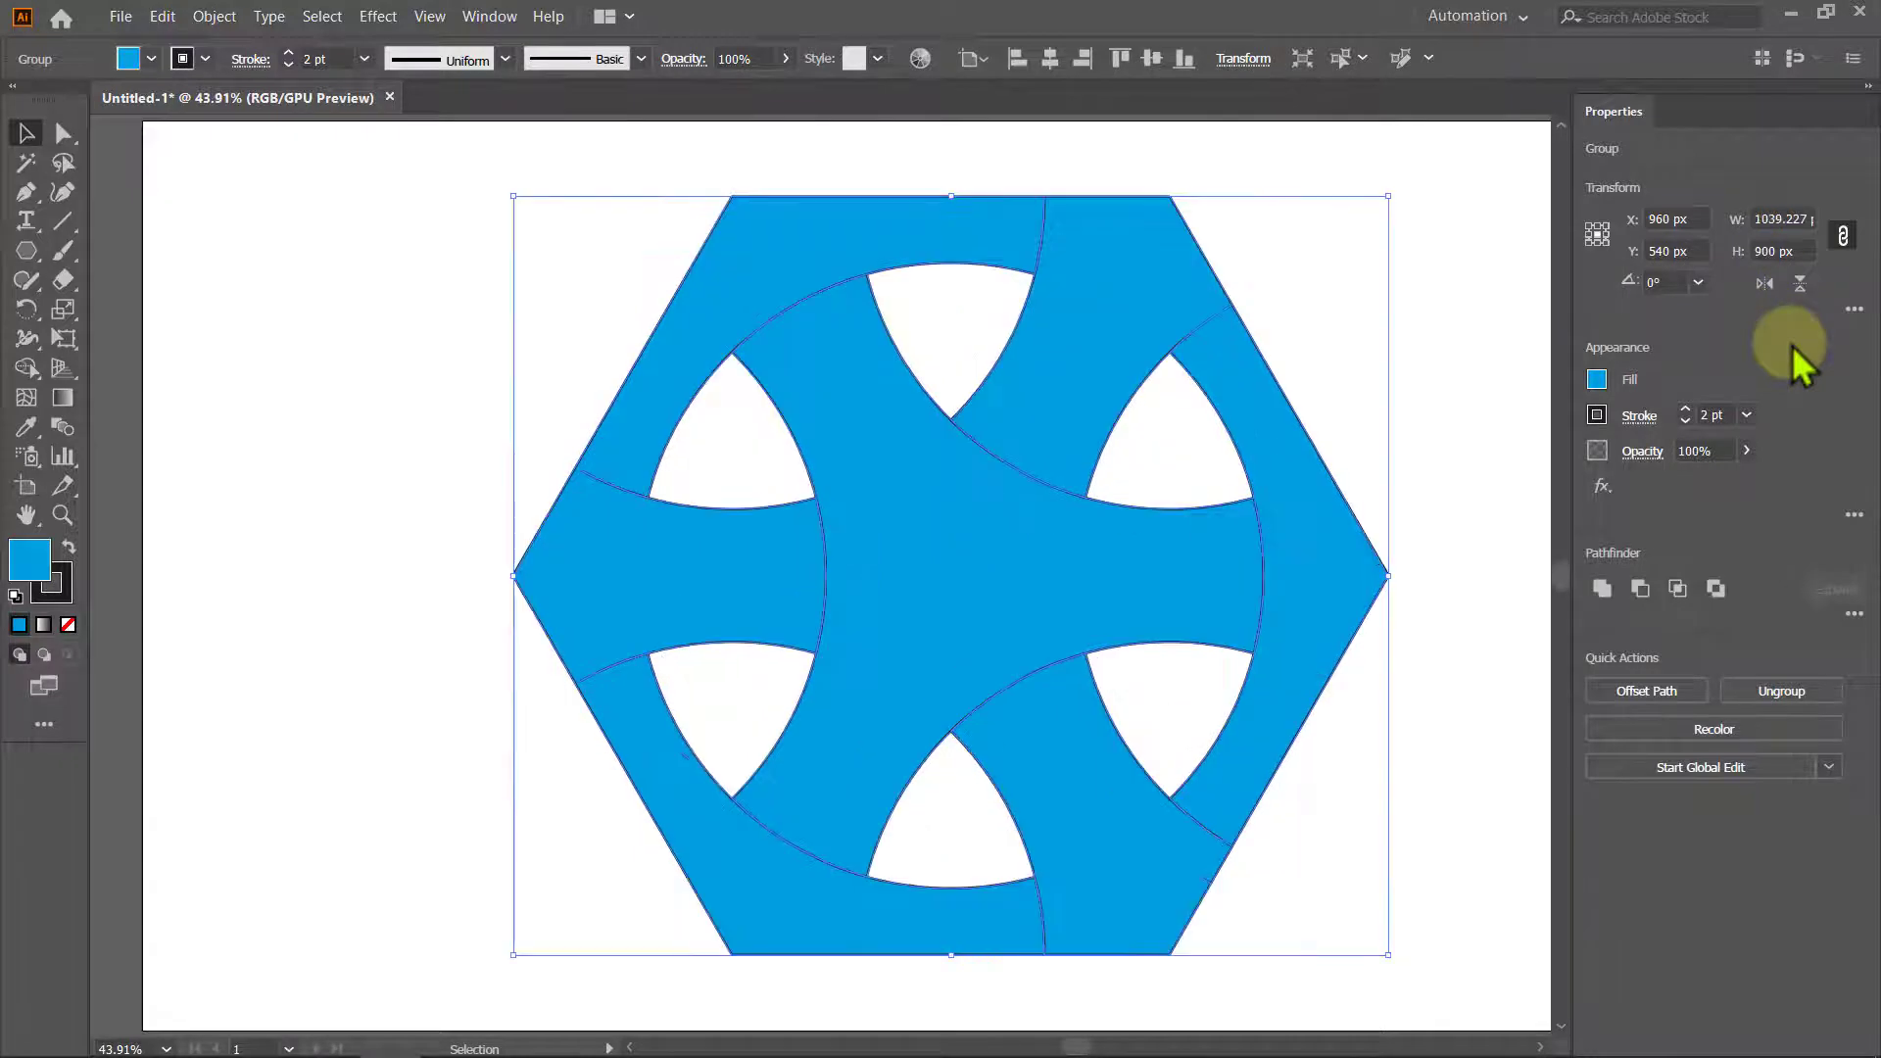
{"action": "left_click", "coordinate": [1867, 88]}
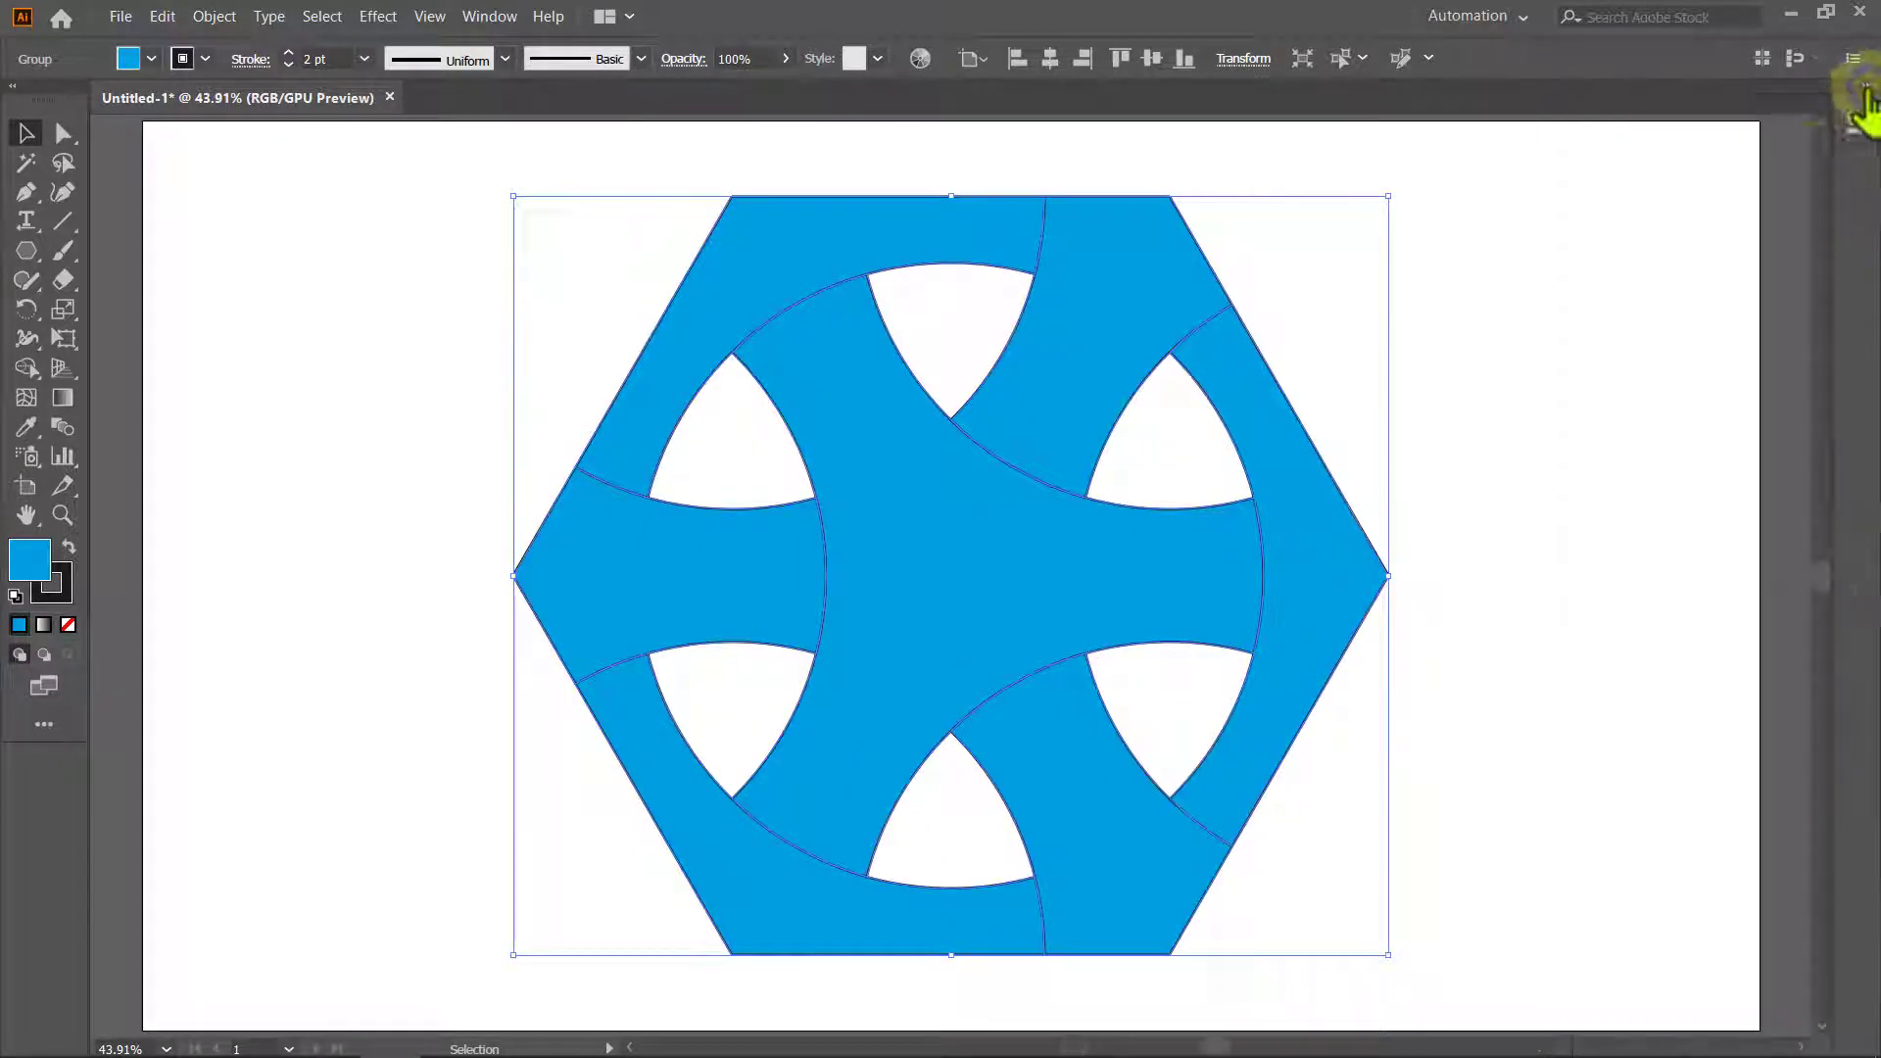
{"action": "left_click", "coordinate": [1802, 188]}
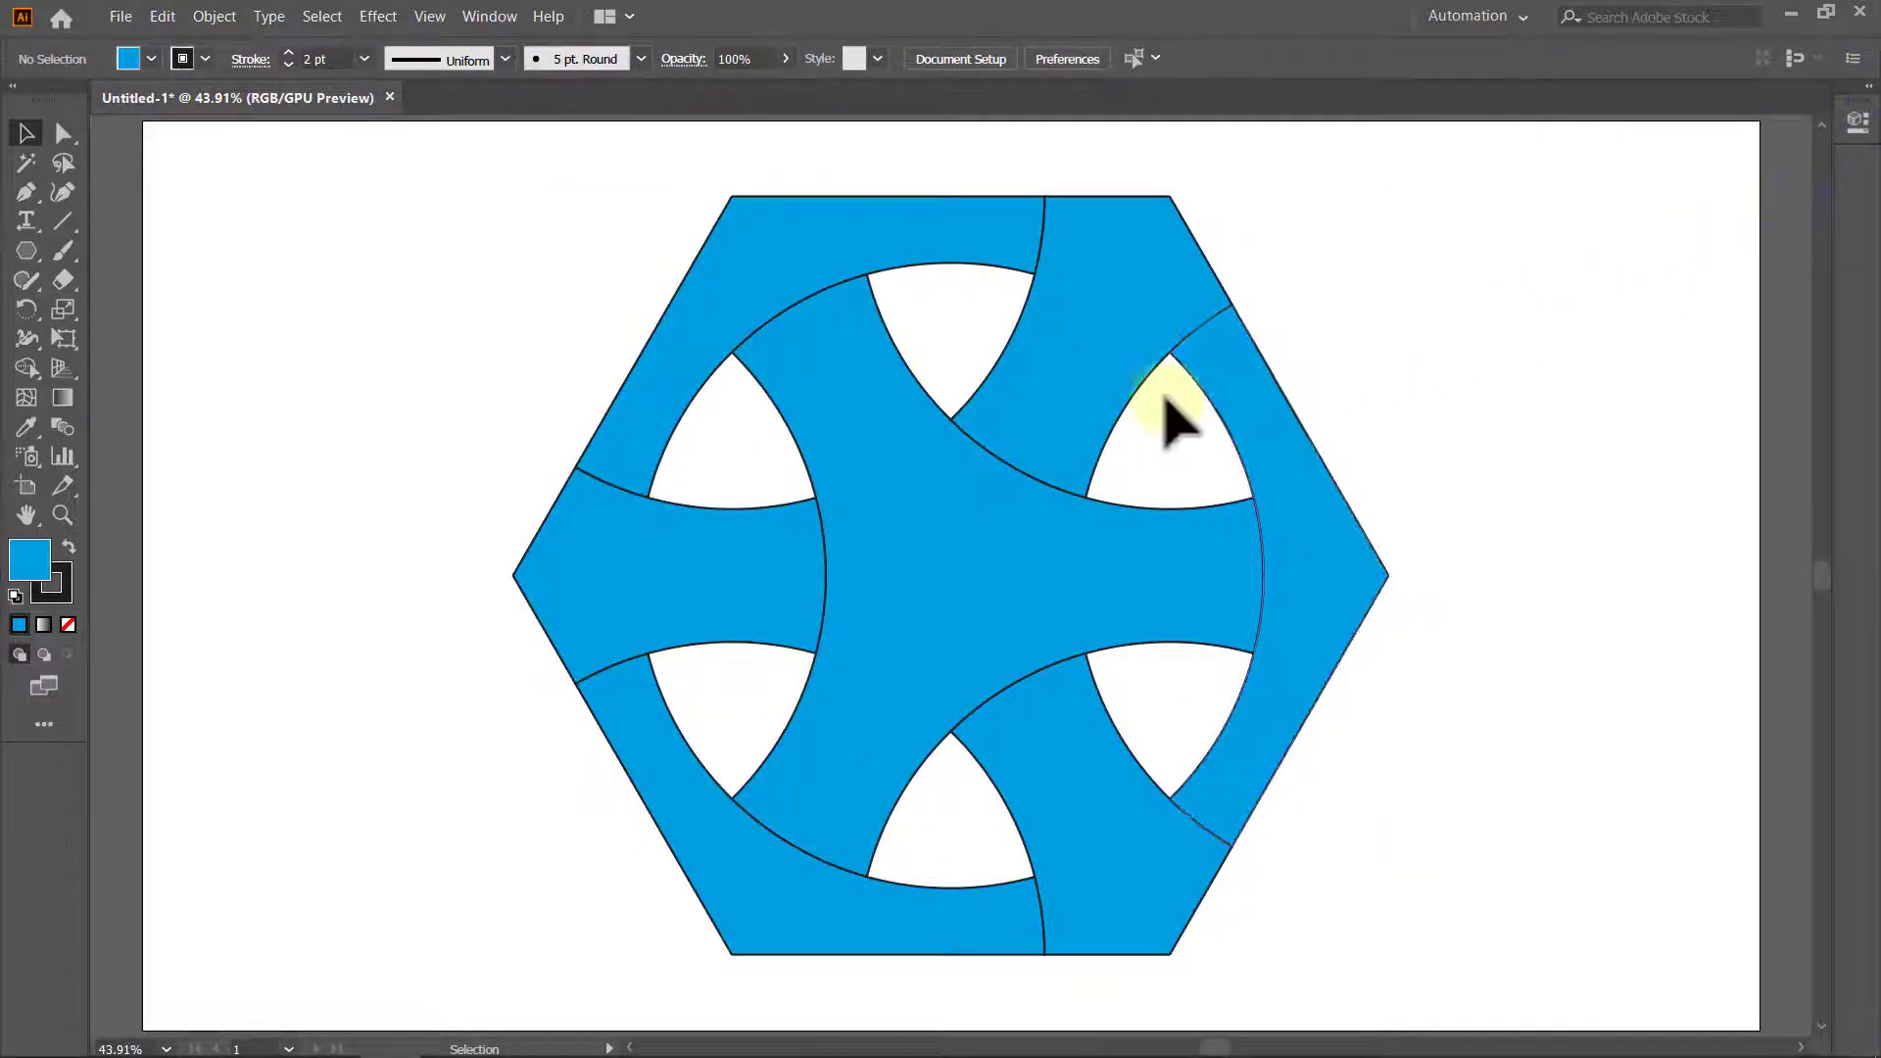
Place the golden background texture image over the hexagon.
{"action": "left_click", "coordinate": [121, 20]}
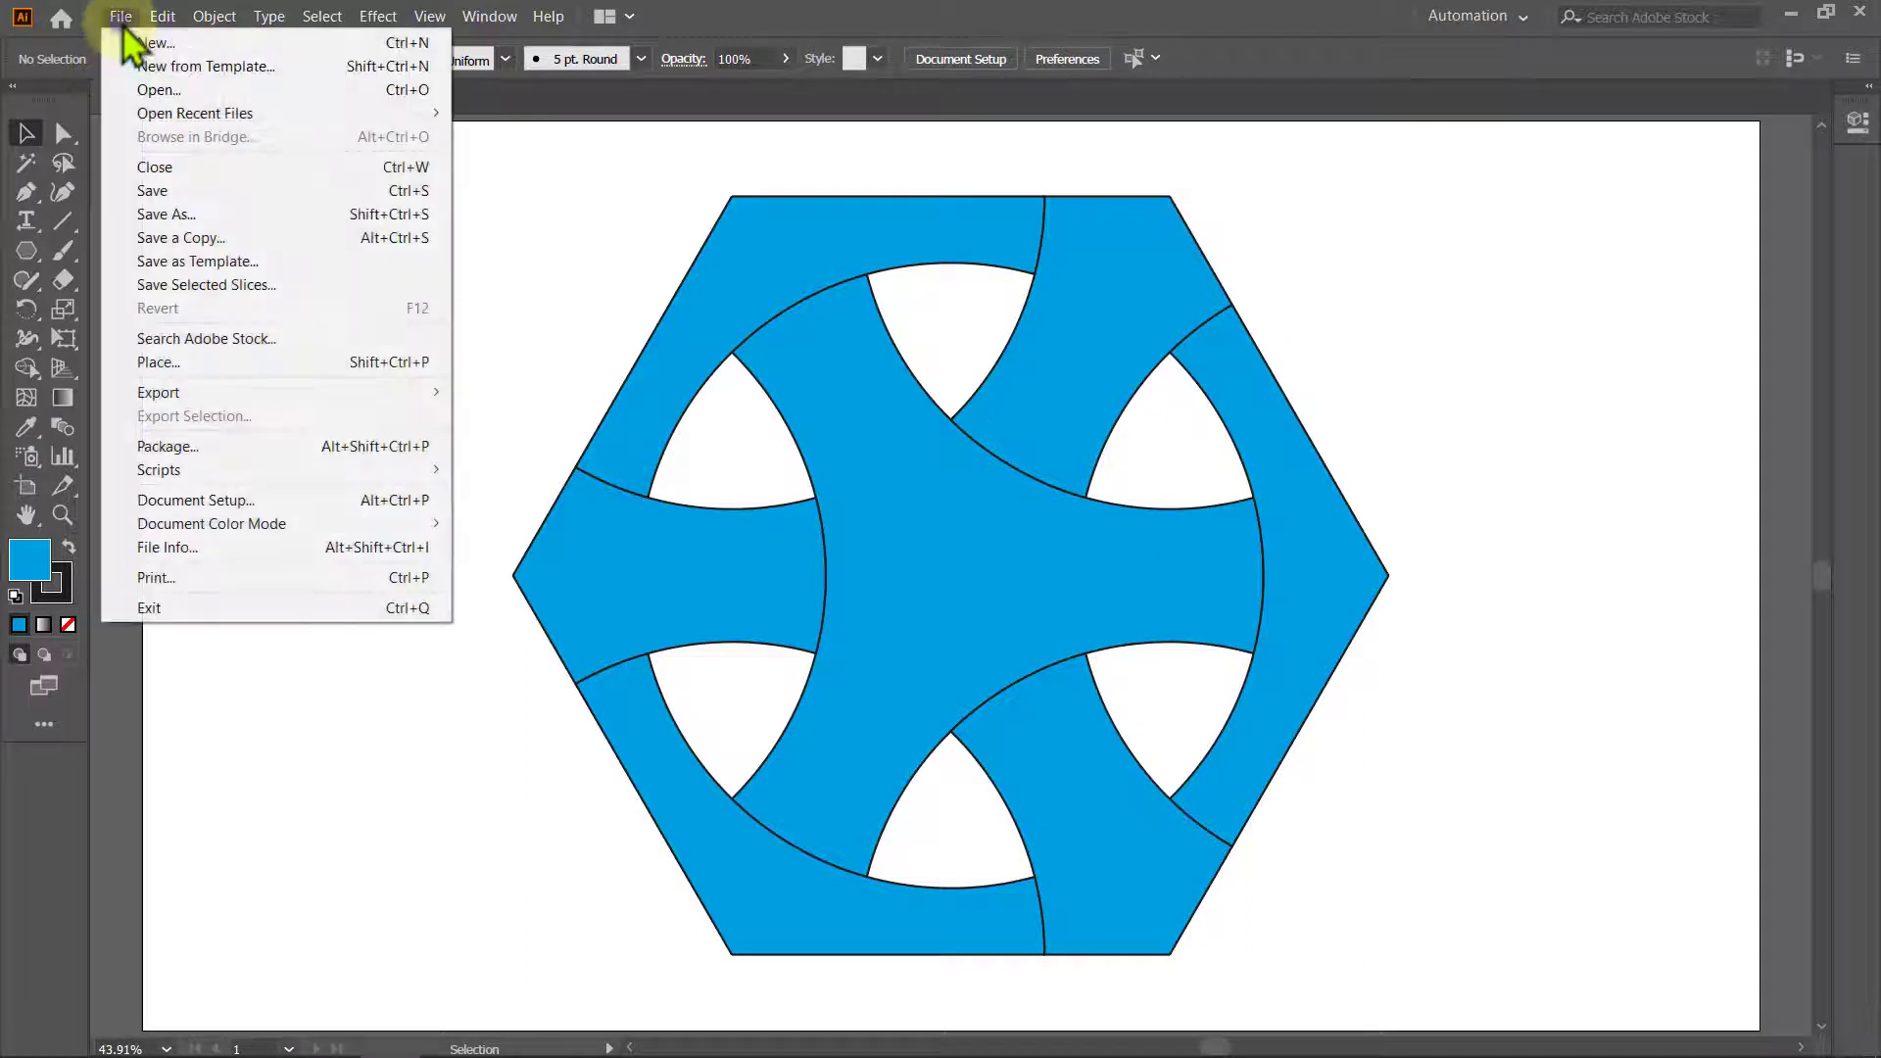
{"action": "left_click", "coordinate": [190, 364]}
{"action": "left_click", "coordinate": [310, 418]}
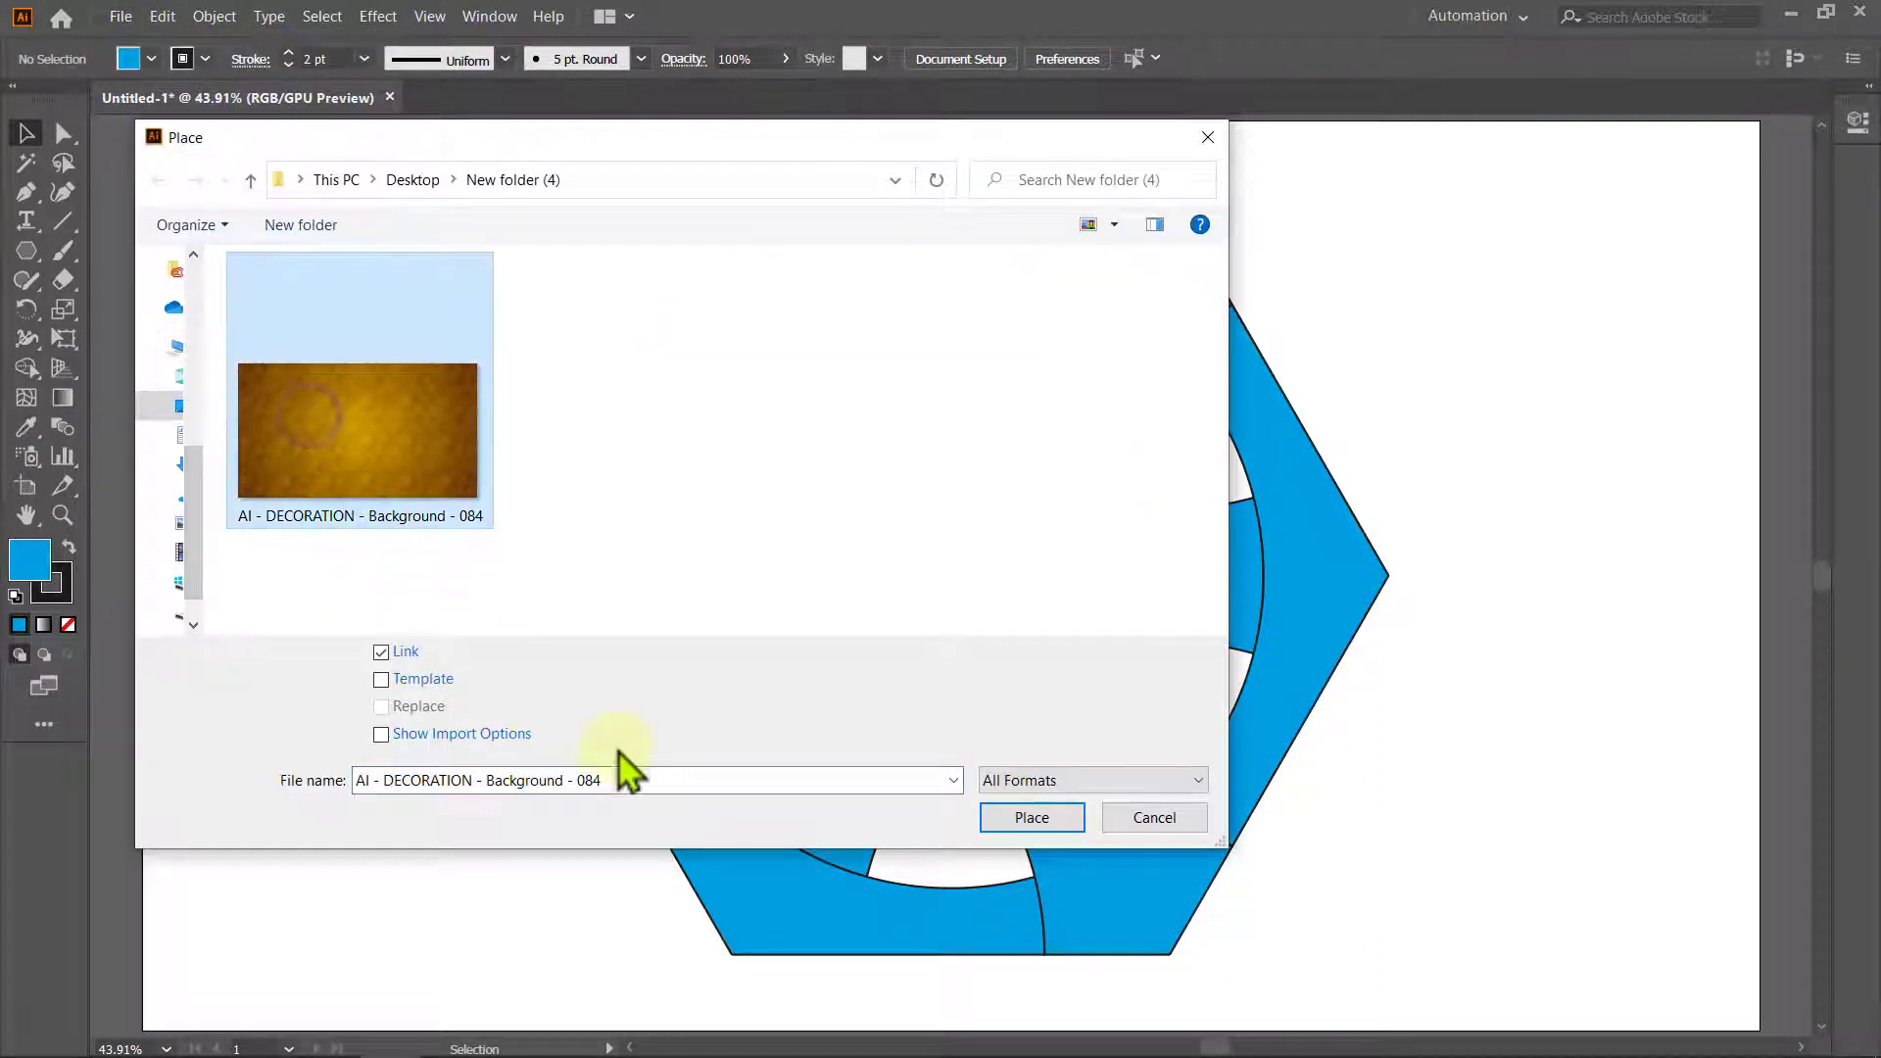
{"action": "left_click", "coordinate": [1009, 823]}
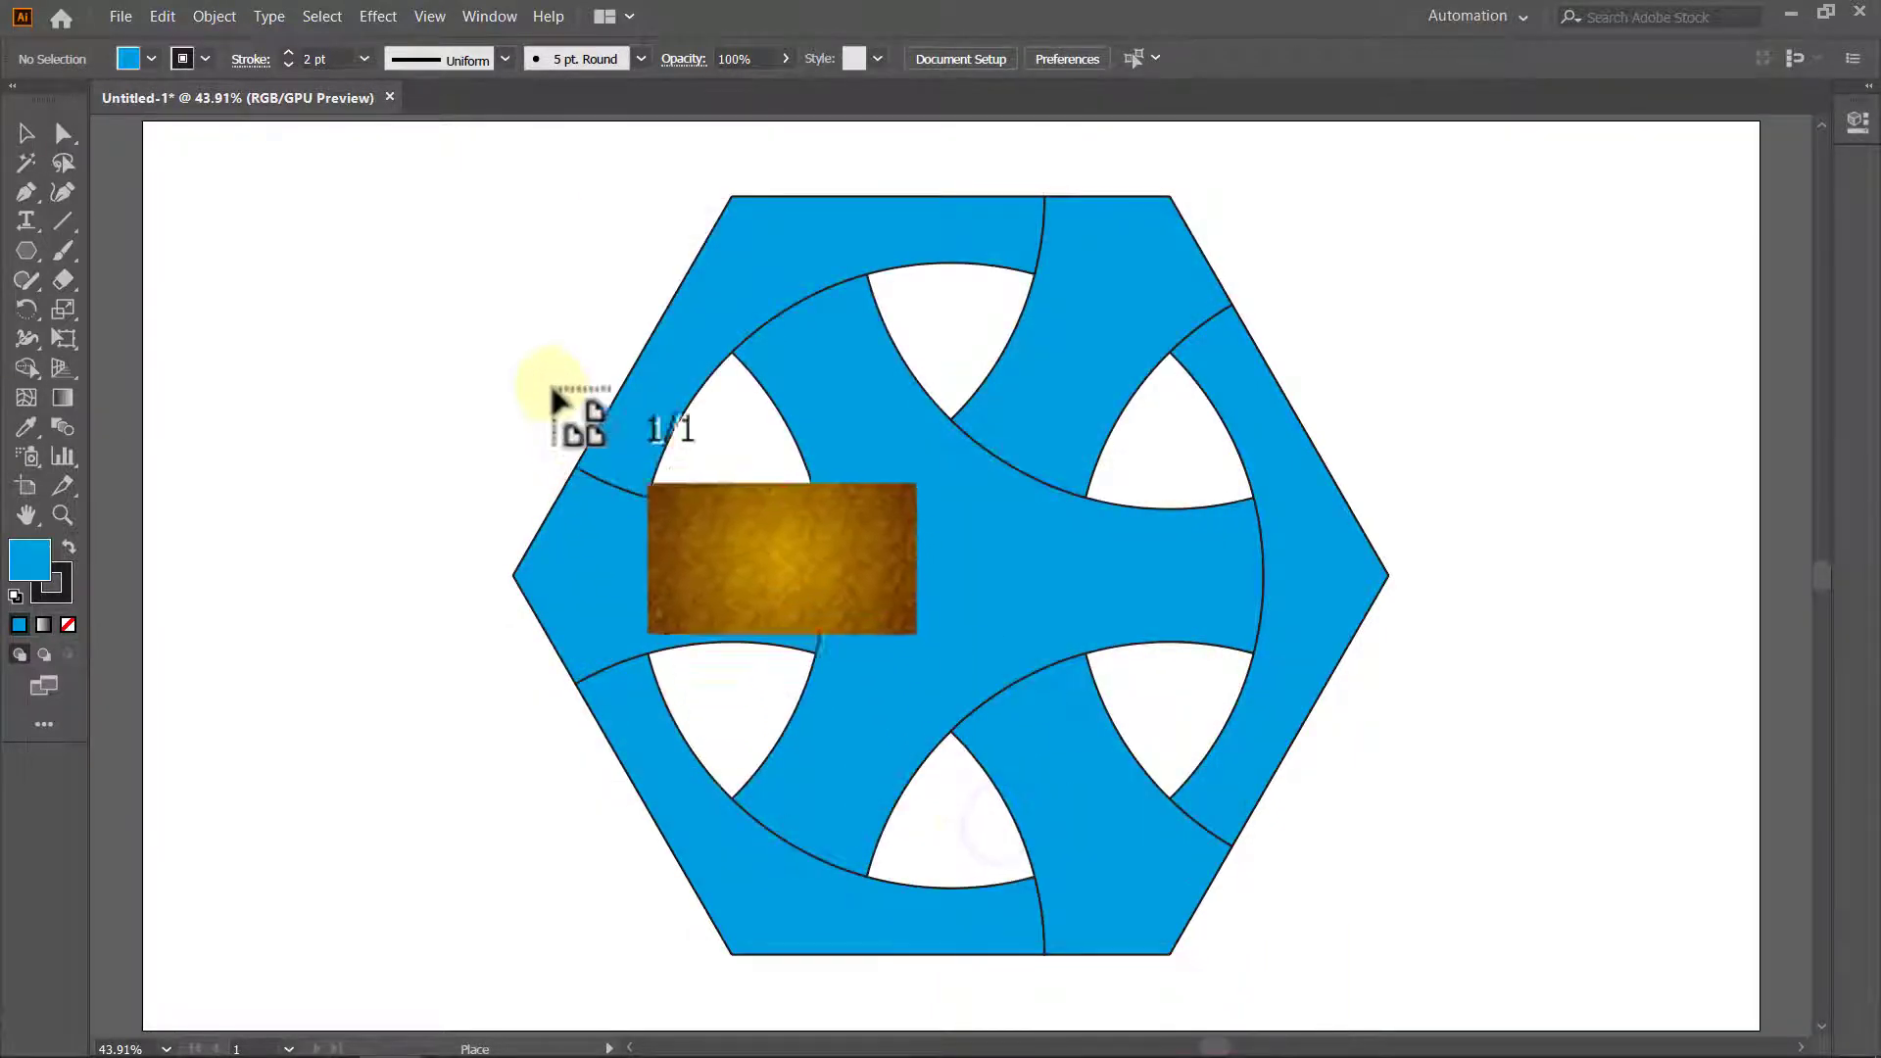
{"action": "left_click_drag", "start_coordinate": [564, 321], "coordinate": [1304, 719]}
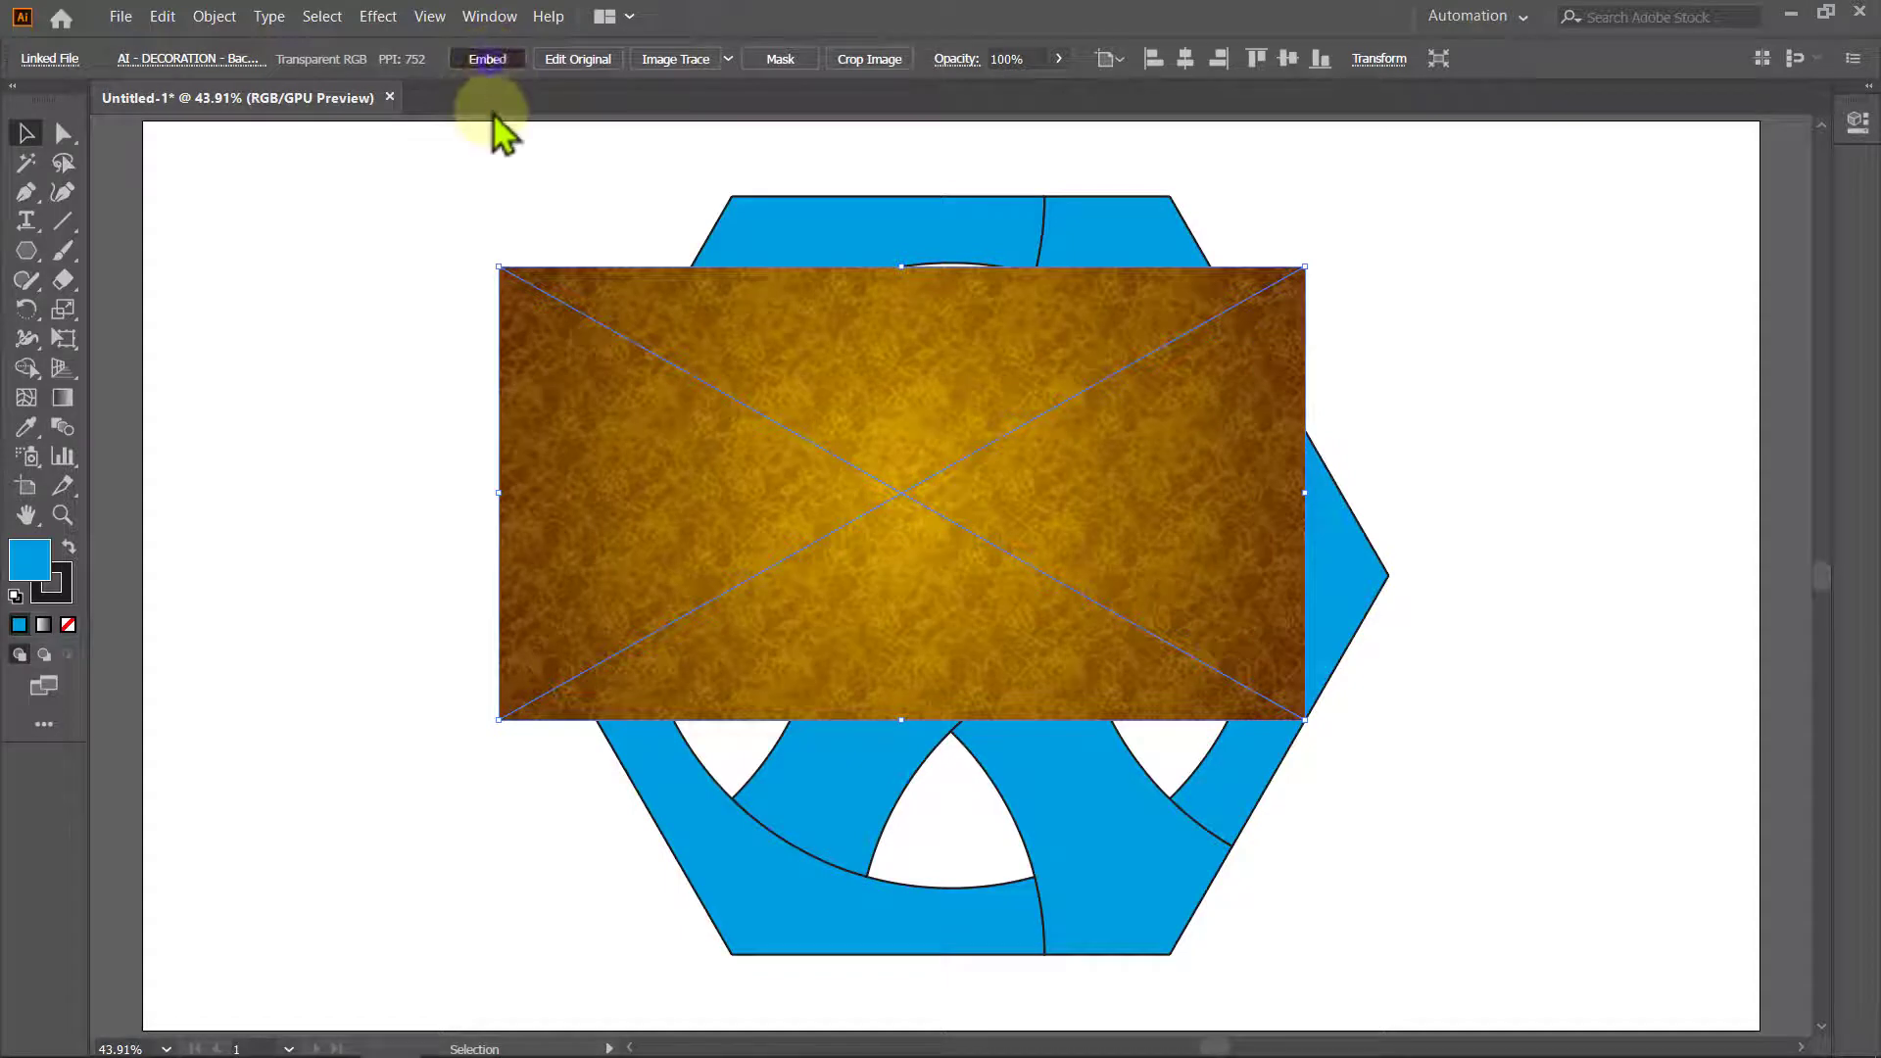
Embed and centre the texture, then set its width to 1920 px unproportionally.
{"action": "left_click", "coordinate": [488, 60]}
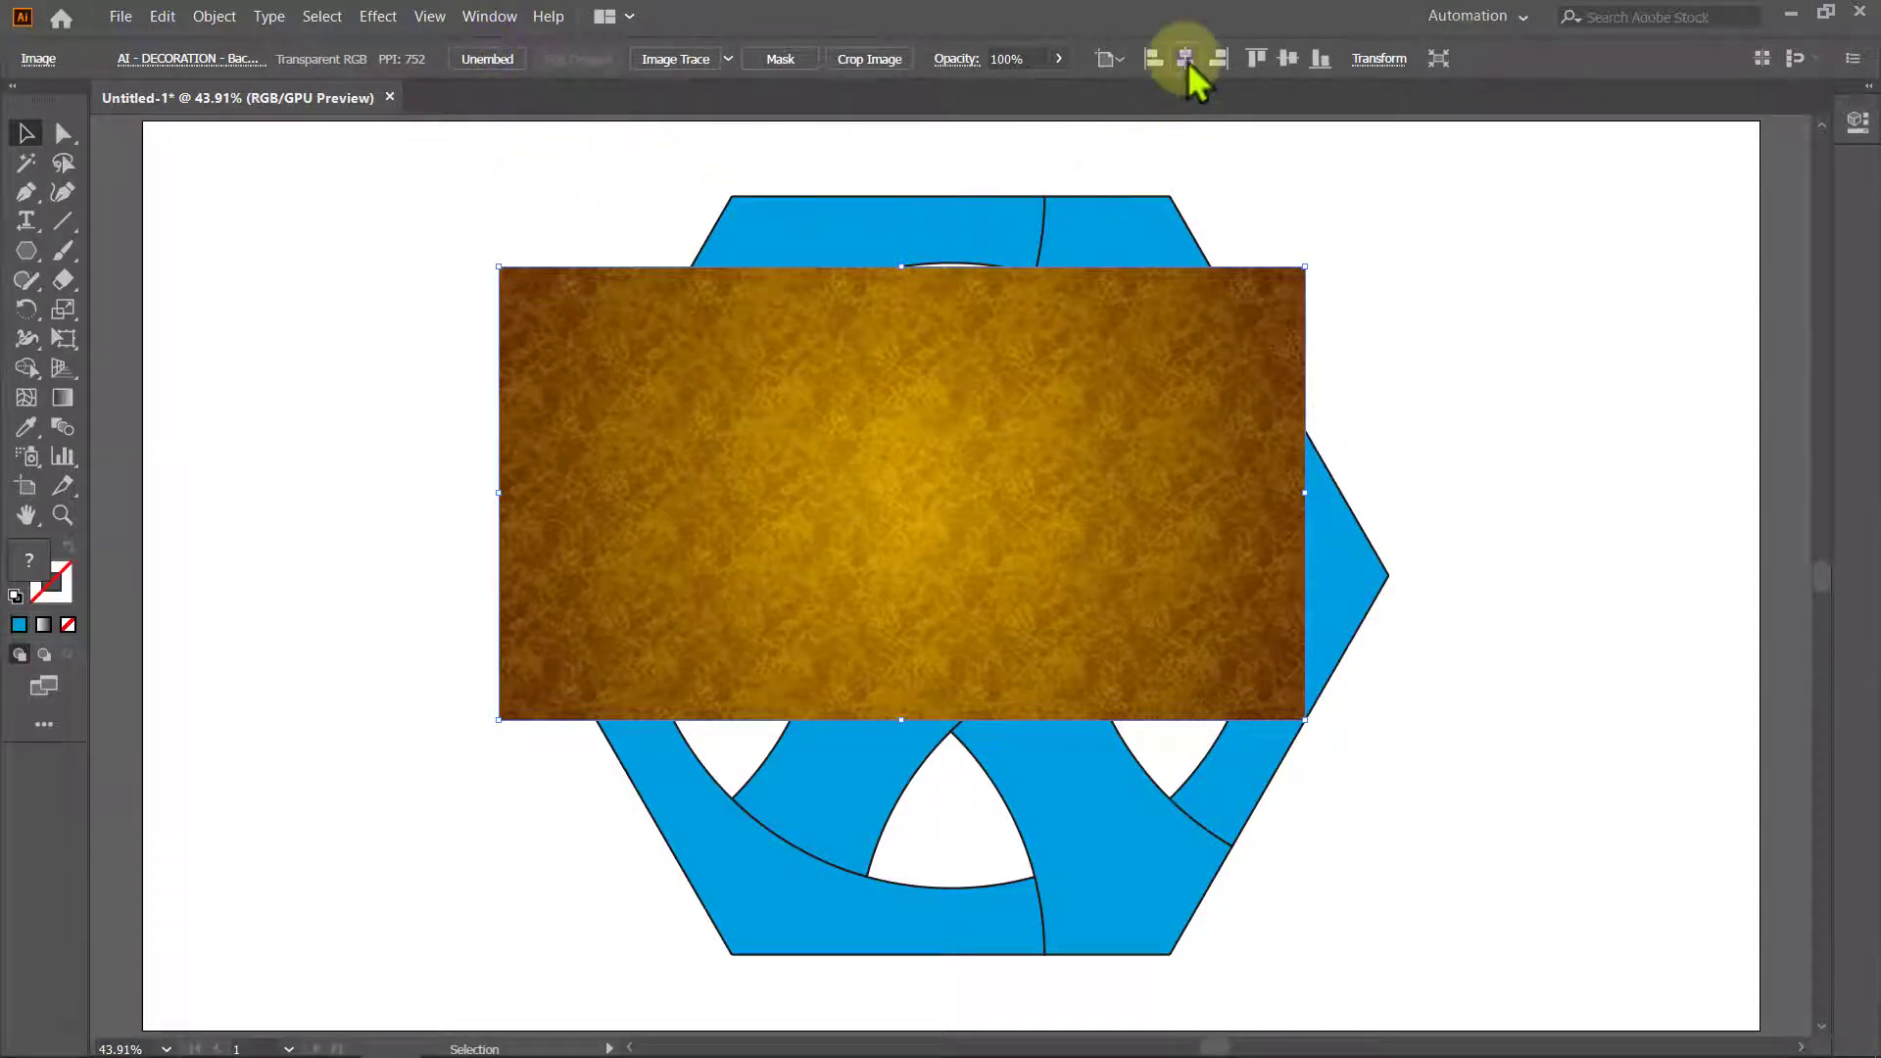
{"action": "left_click", "coordinate": [1185, 60]}
{"action": "left_click", "coordinate": [1288, 61]}
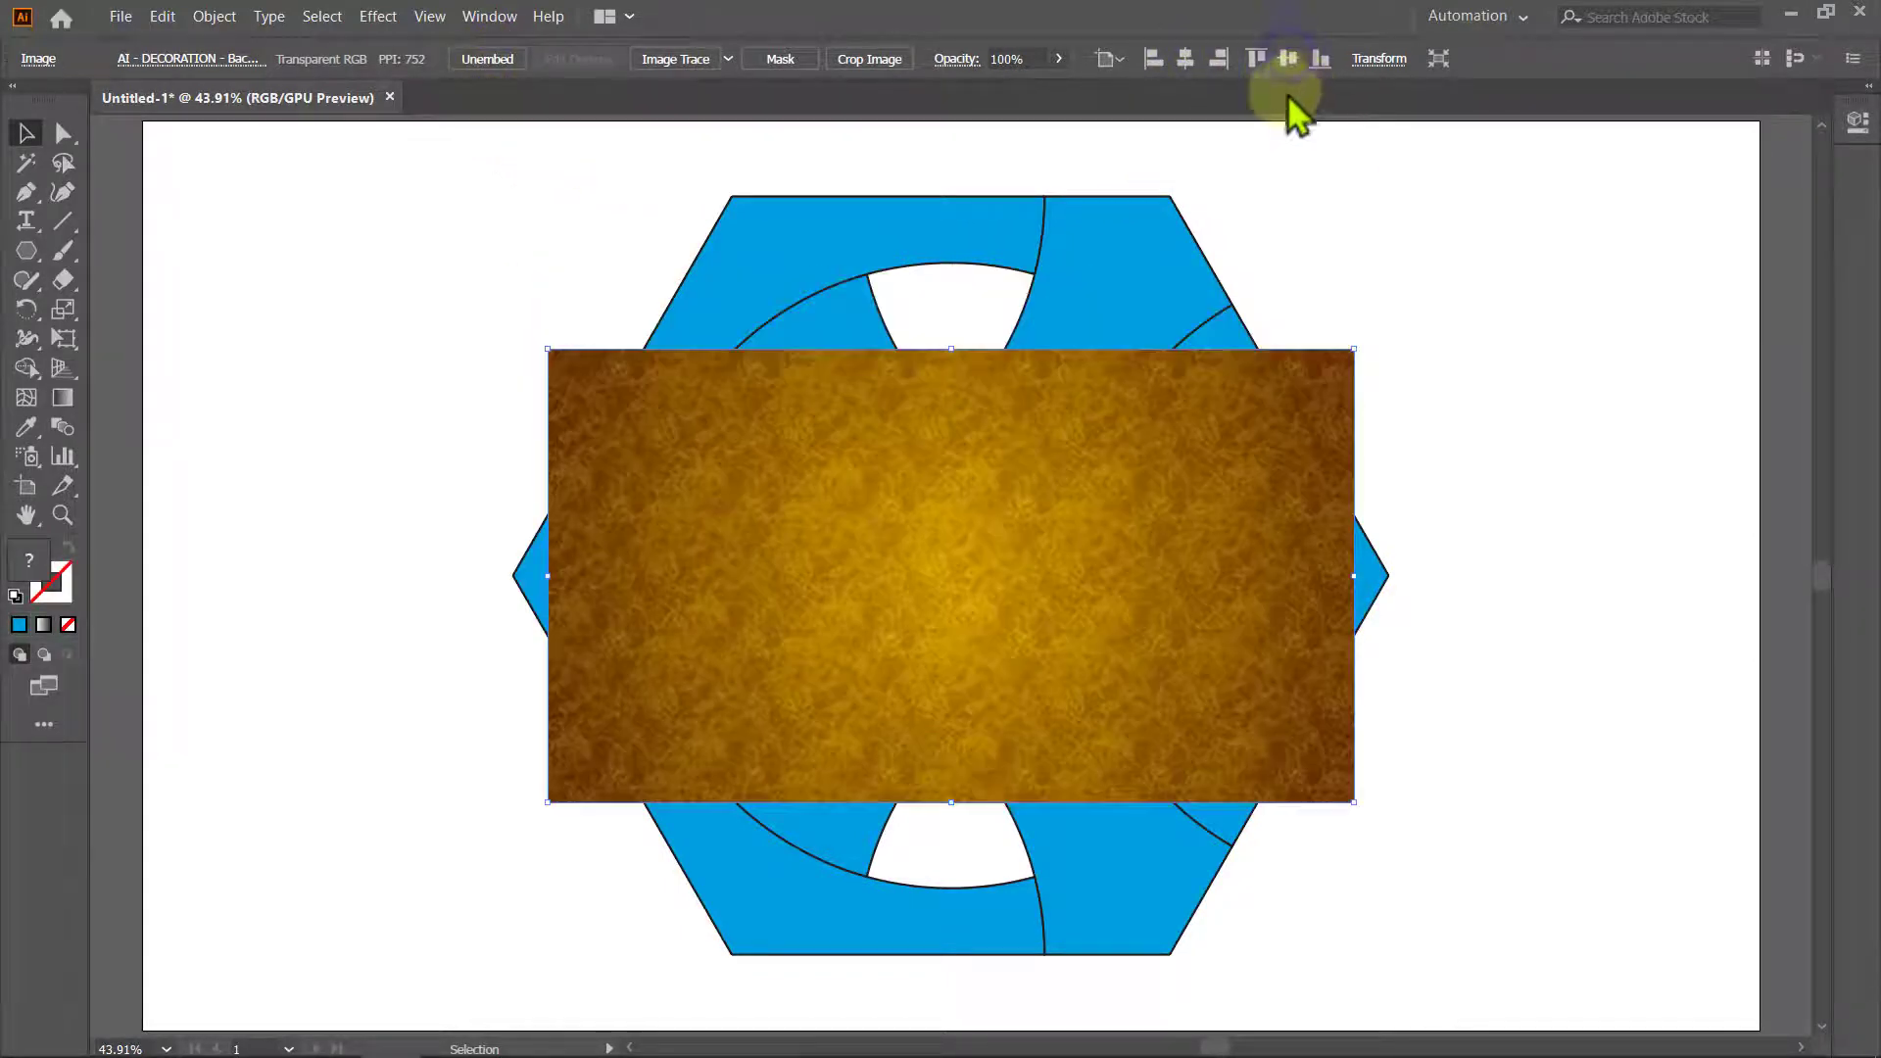
{"action": "left_click", "coordinate": [1861, 116]}
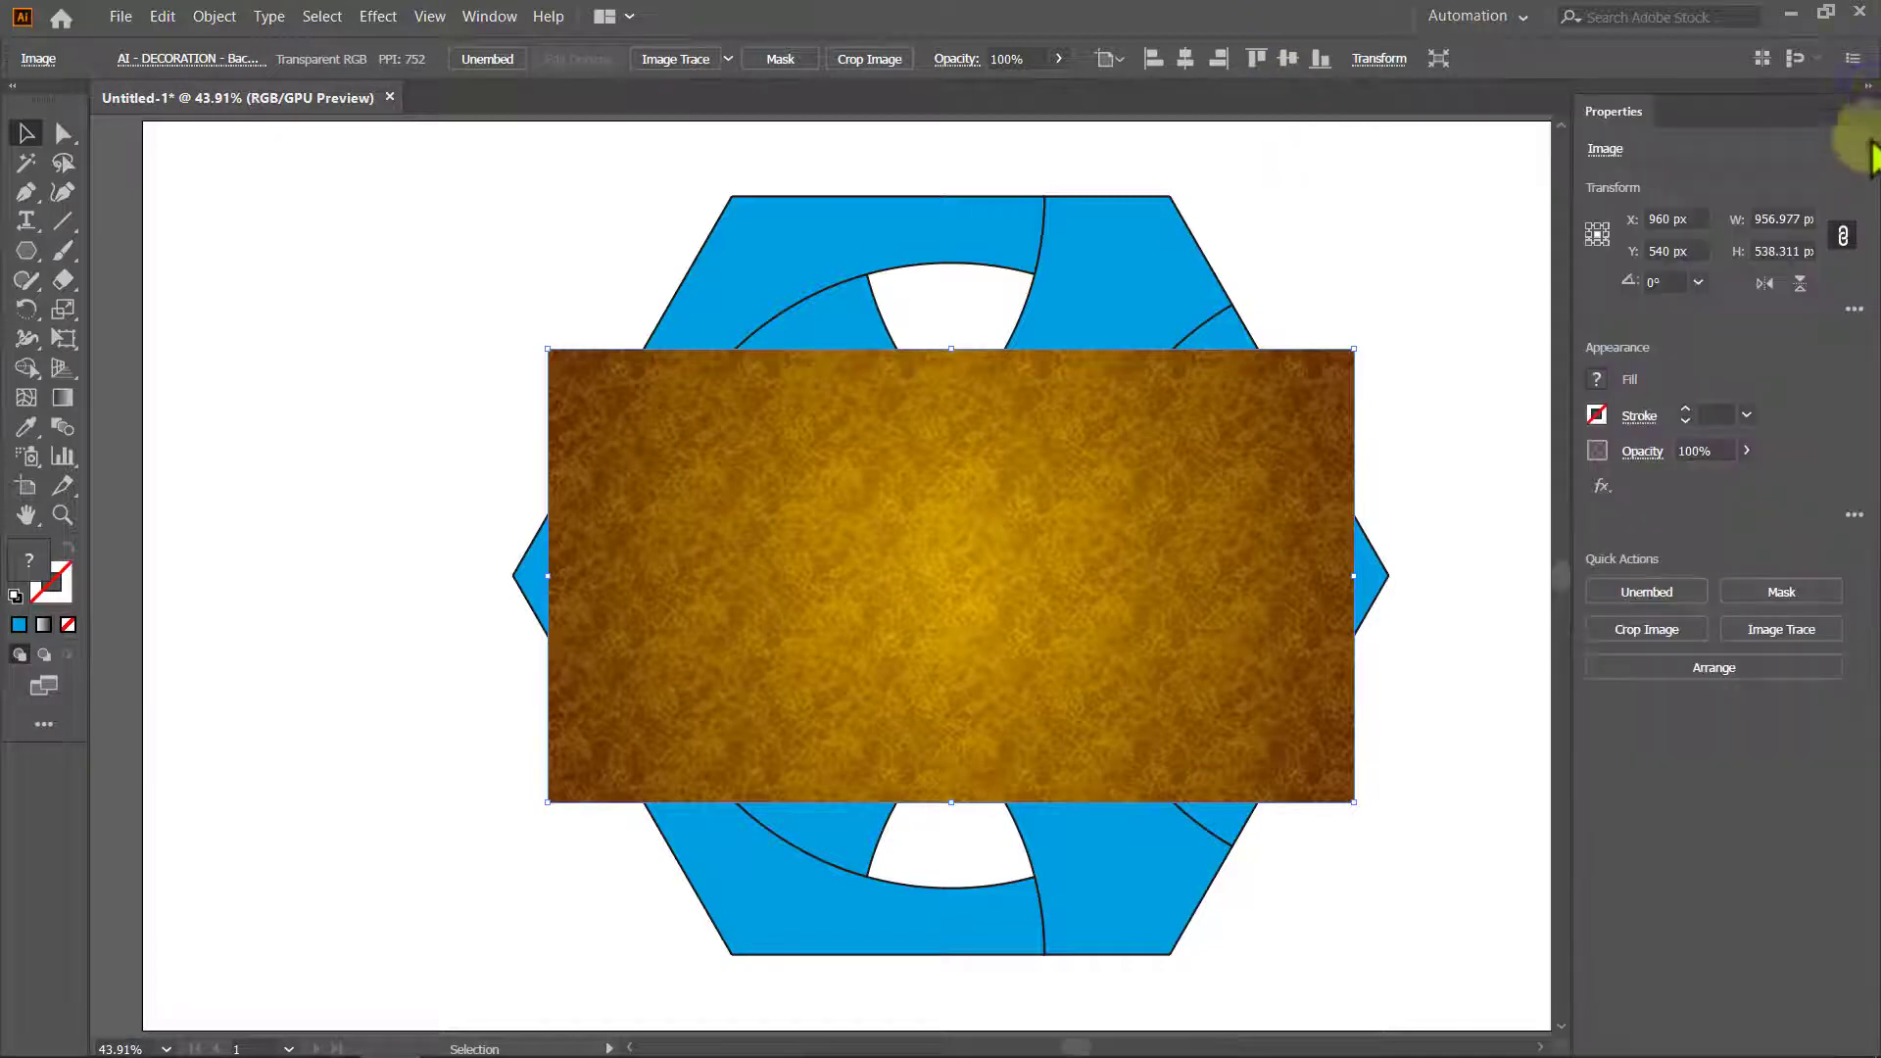
{"action": "left_click", "coordinate": [1843, 236]}
{"action": "type", "text": "1920"}
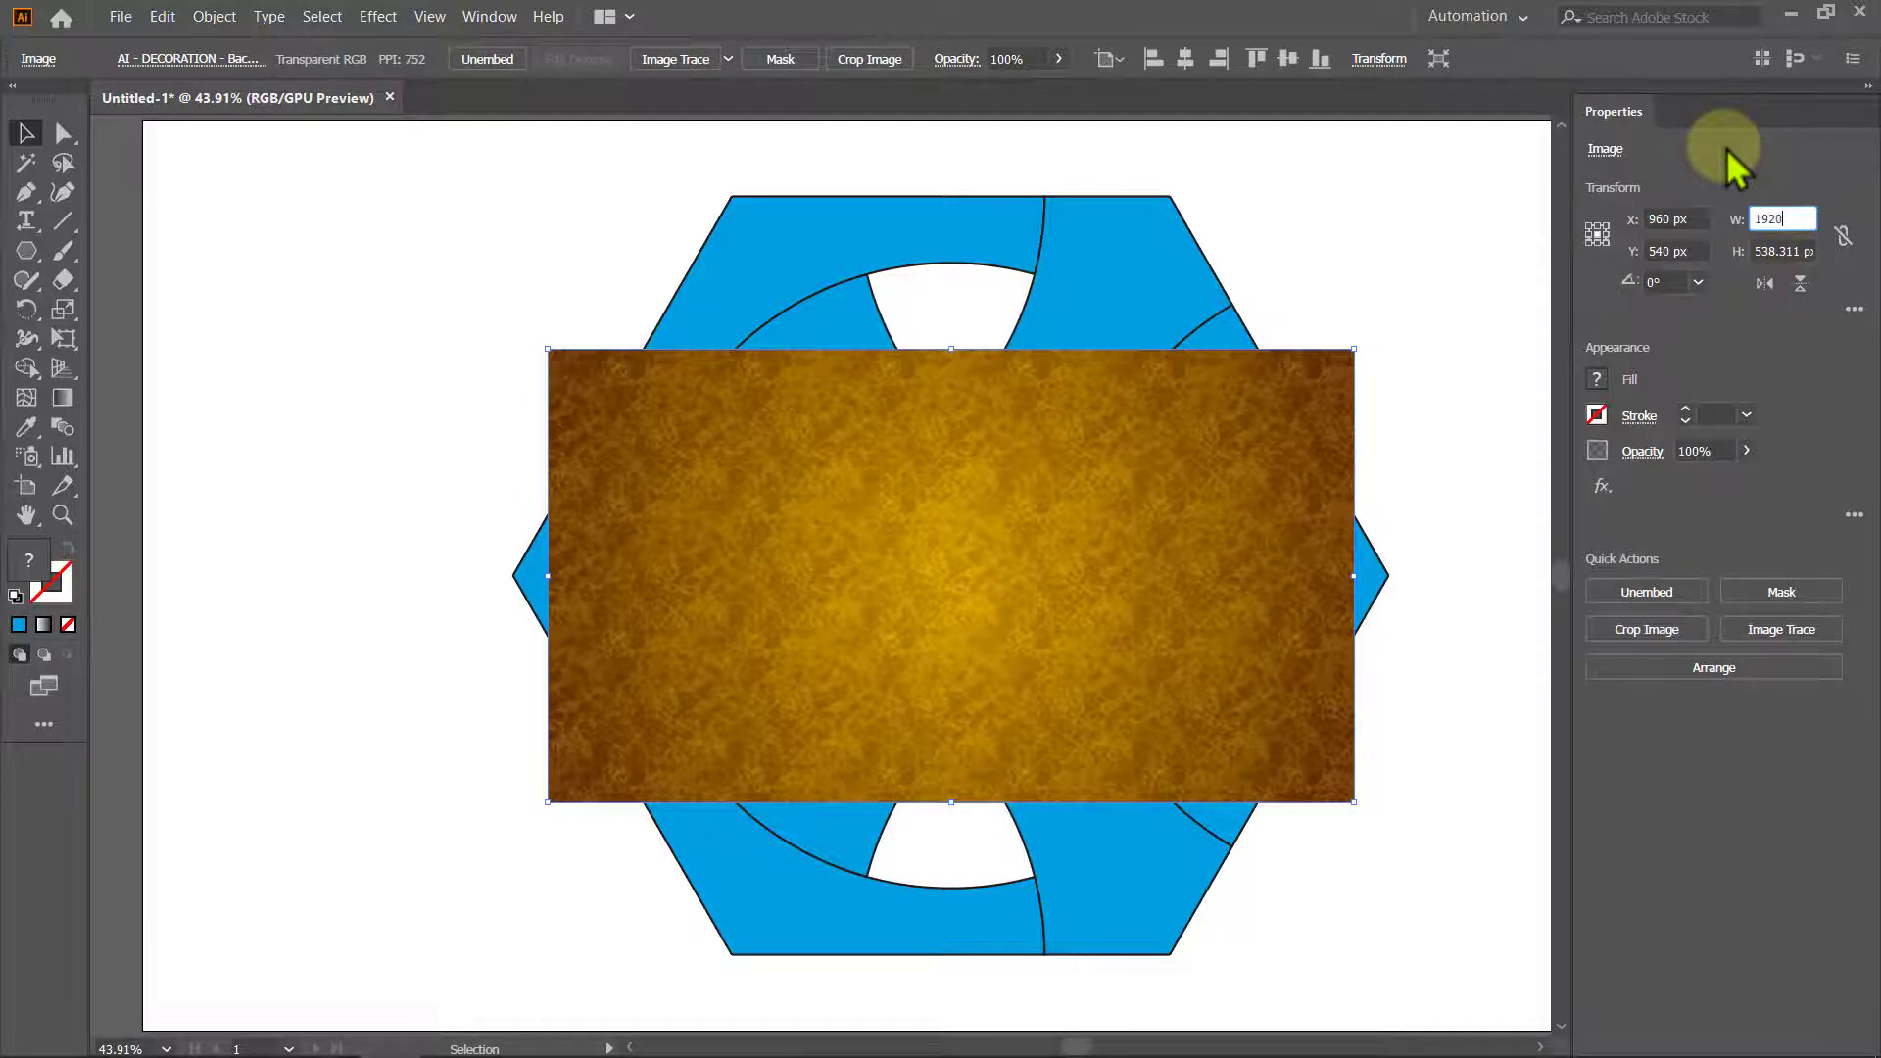
{"action": "key", "text": "Return"}
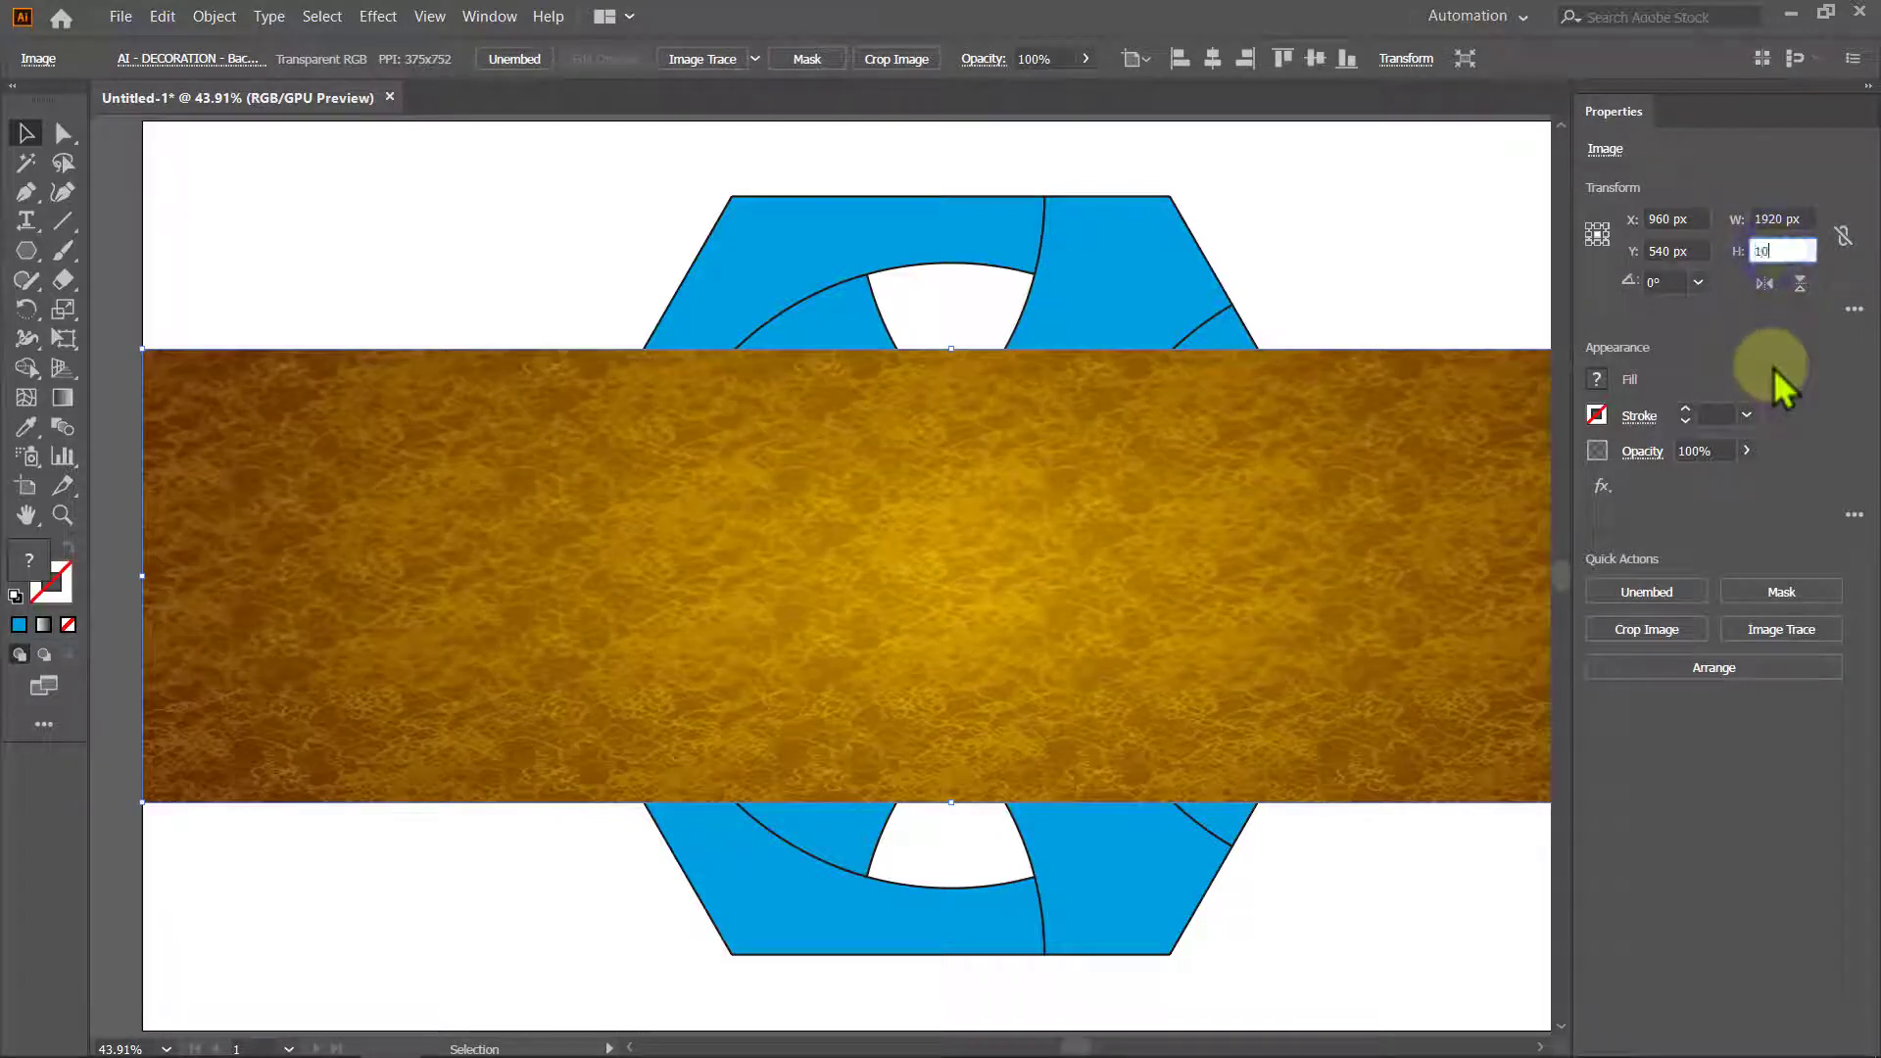
Set the texture height to 1080 px and send it behind the emblem.
{"action": "key", "text": "Return"}
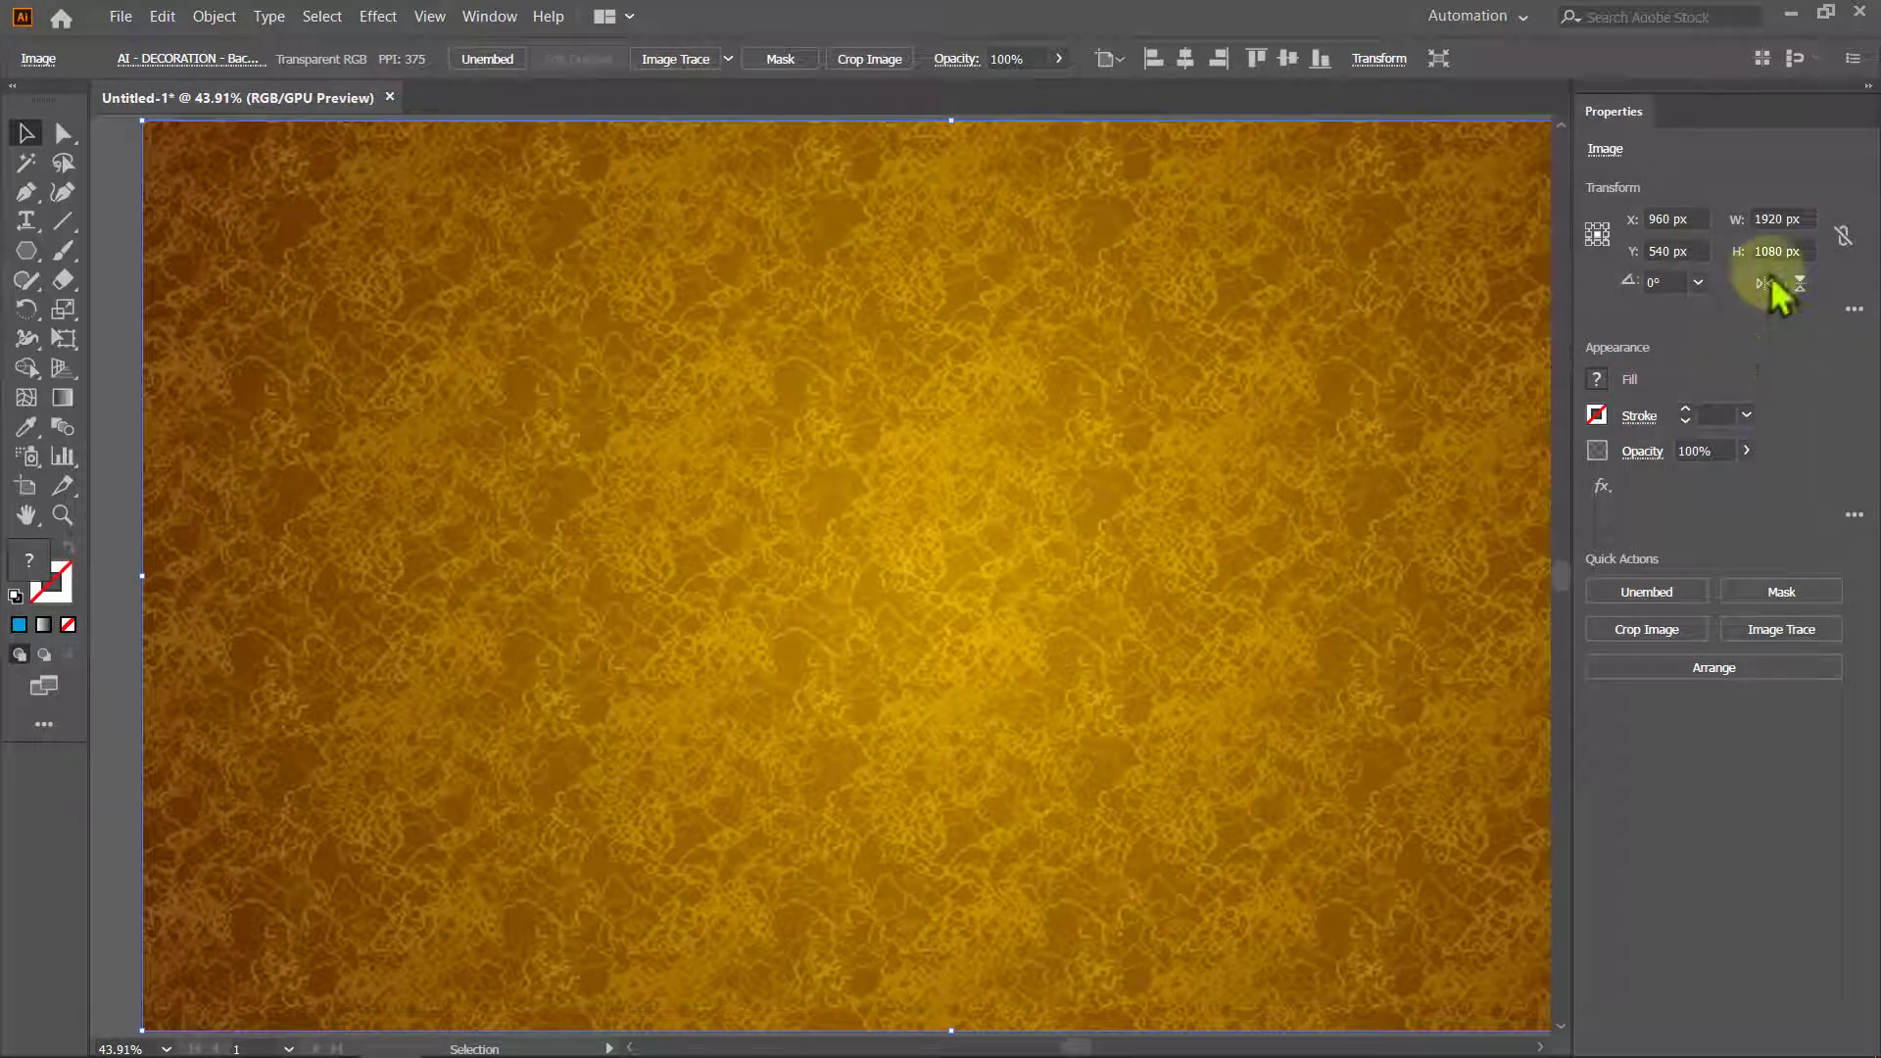
{"action": "left_click", "coordinate": [1867, 88]}
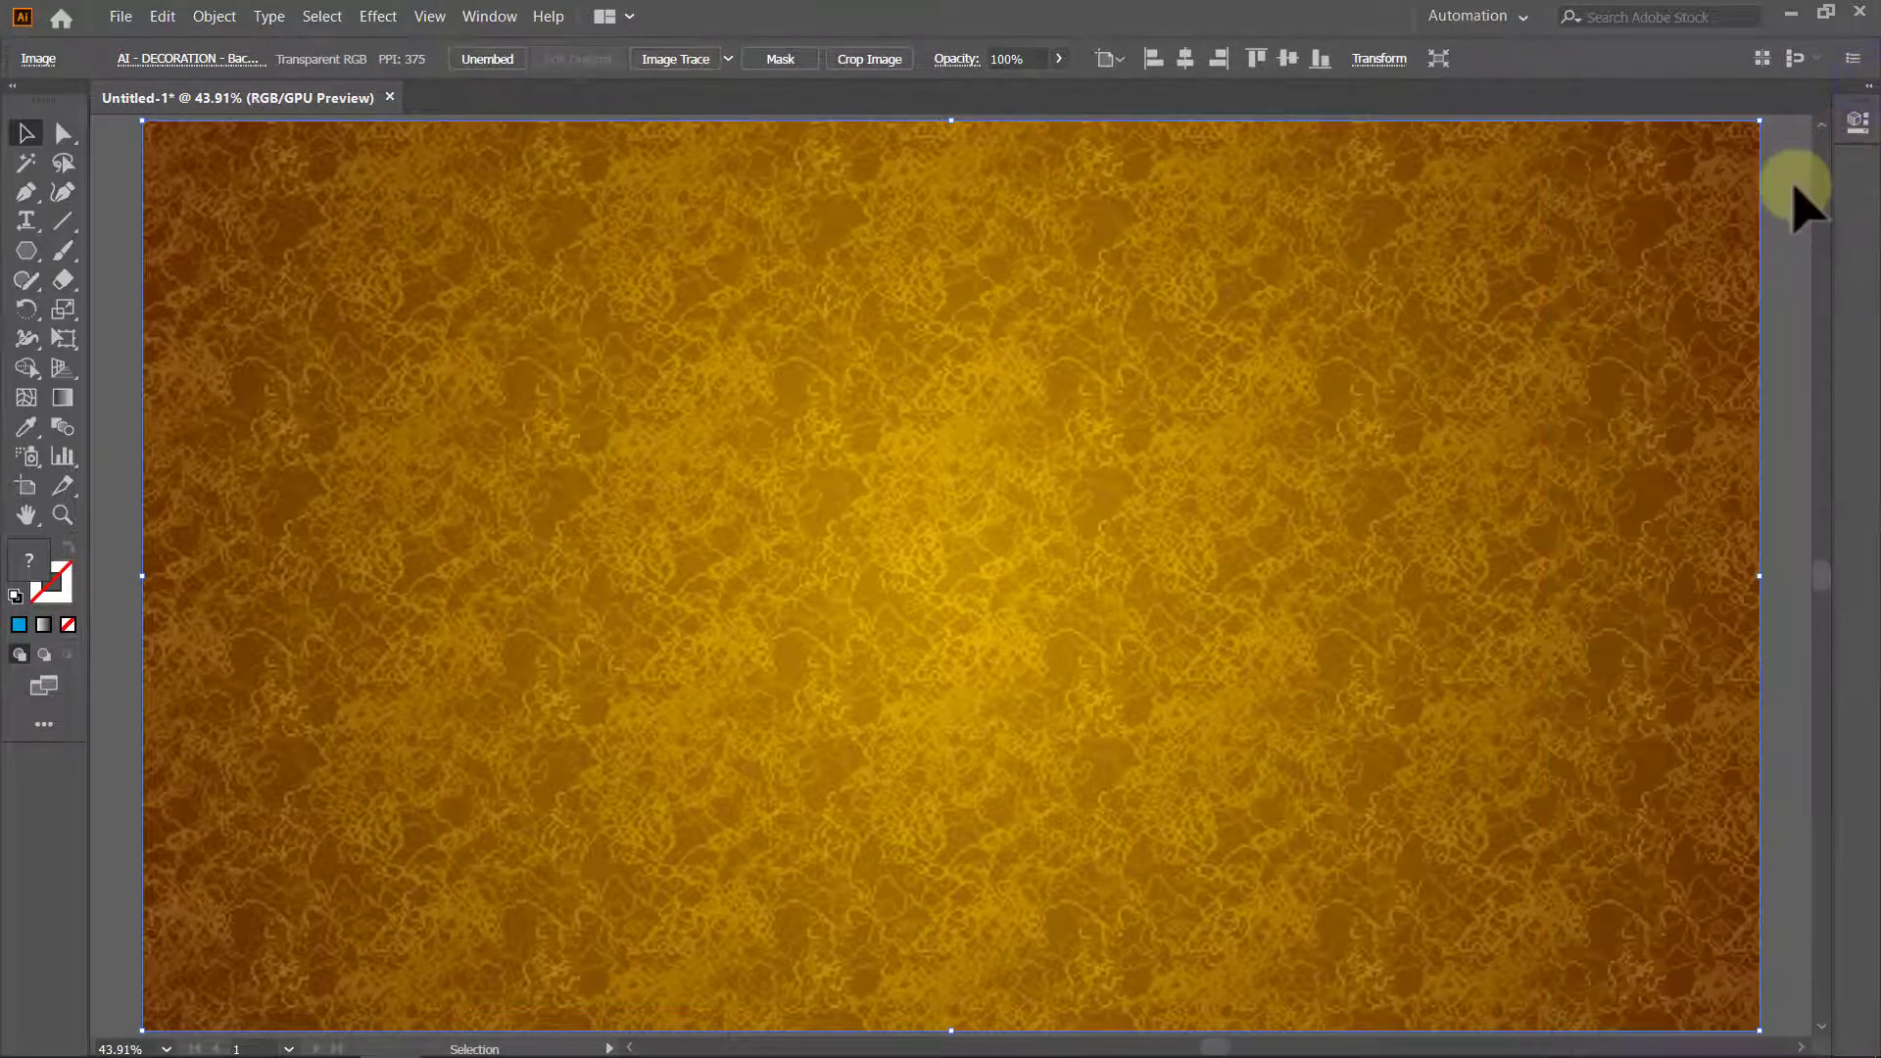
{"action": "key", "text": "ctrl+bracketleft"}
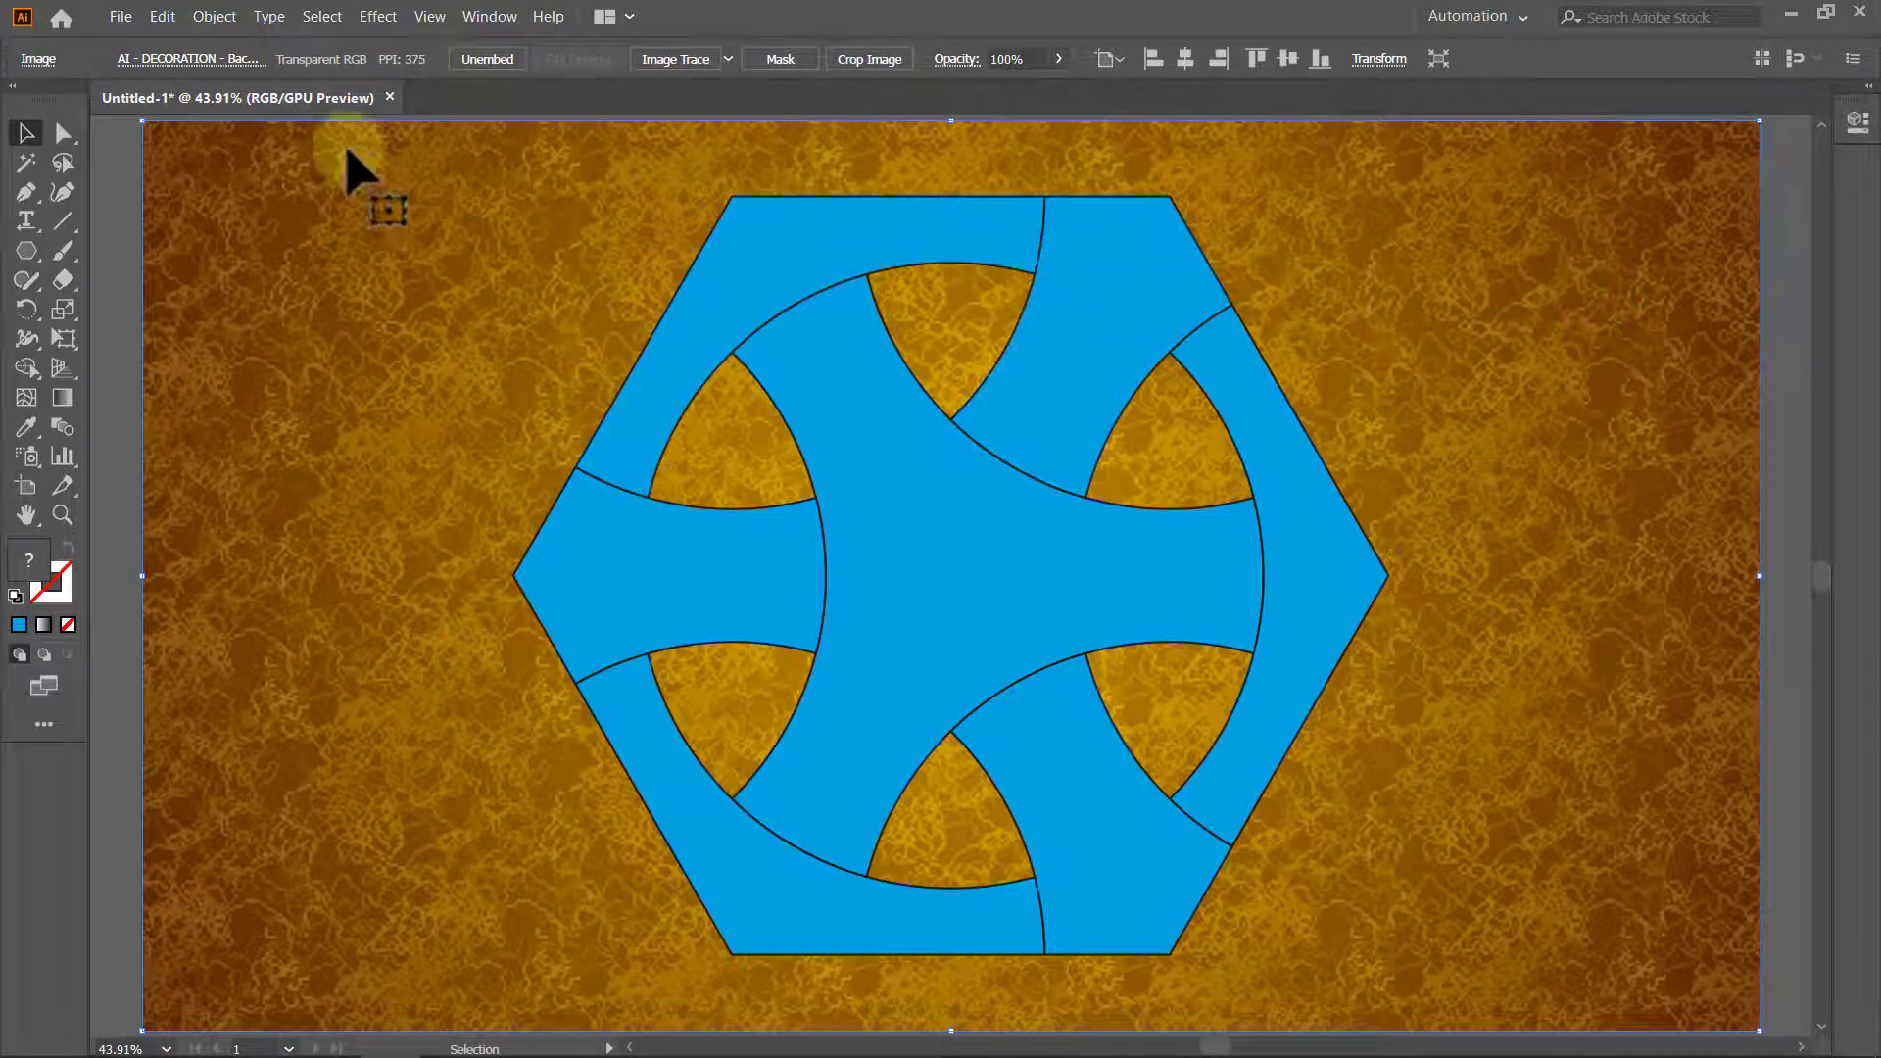
Lock the background texture and ungroup the hexagon emblem.
{"action": "left_click", "coordinate": [214, 16]}
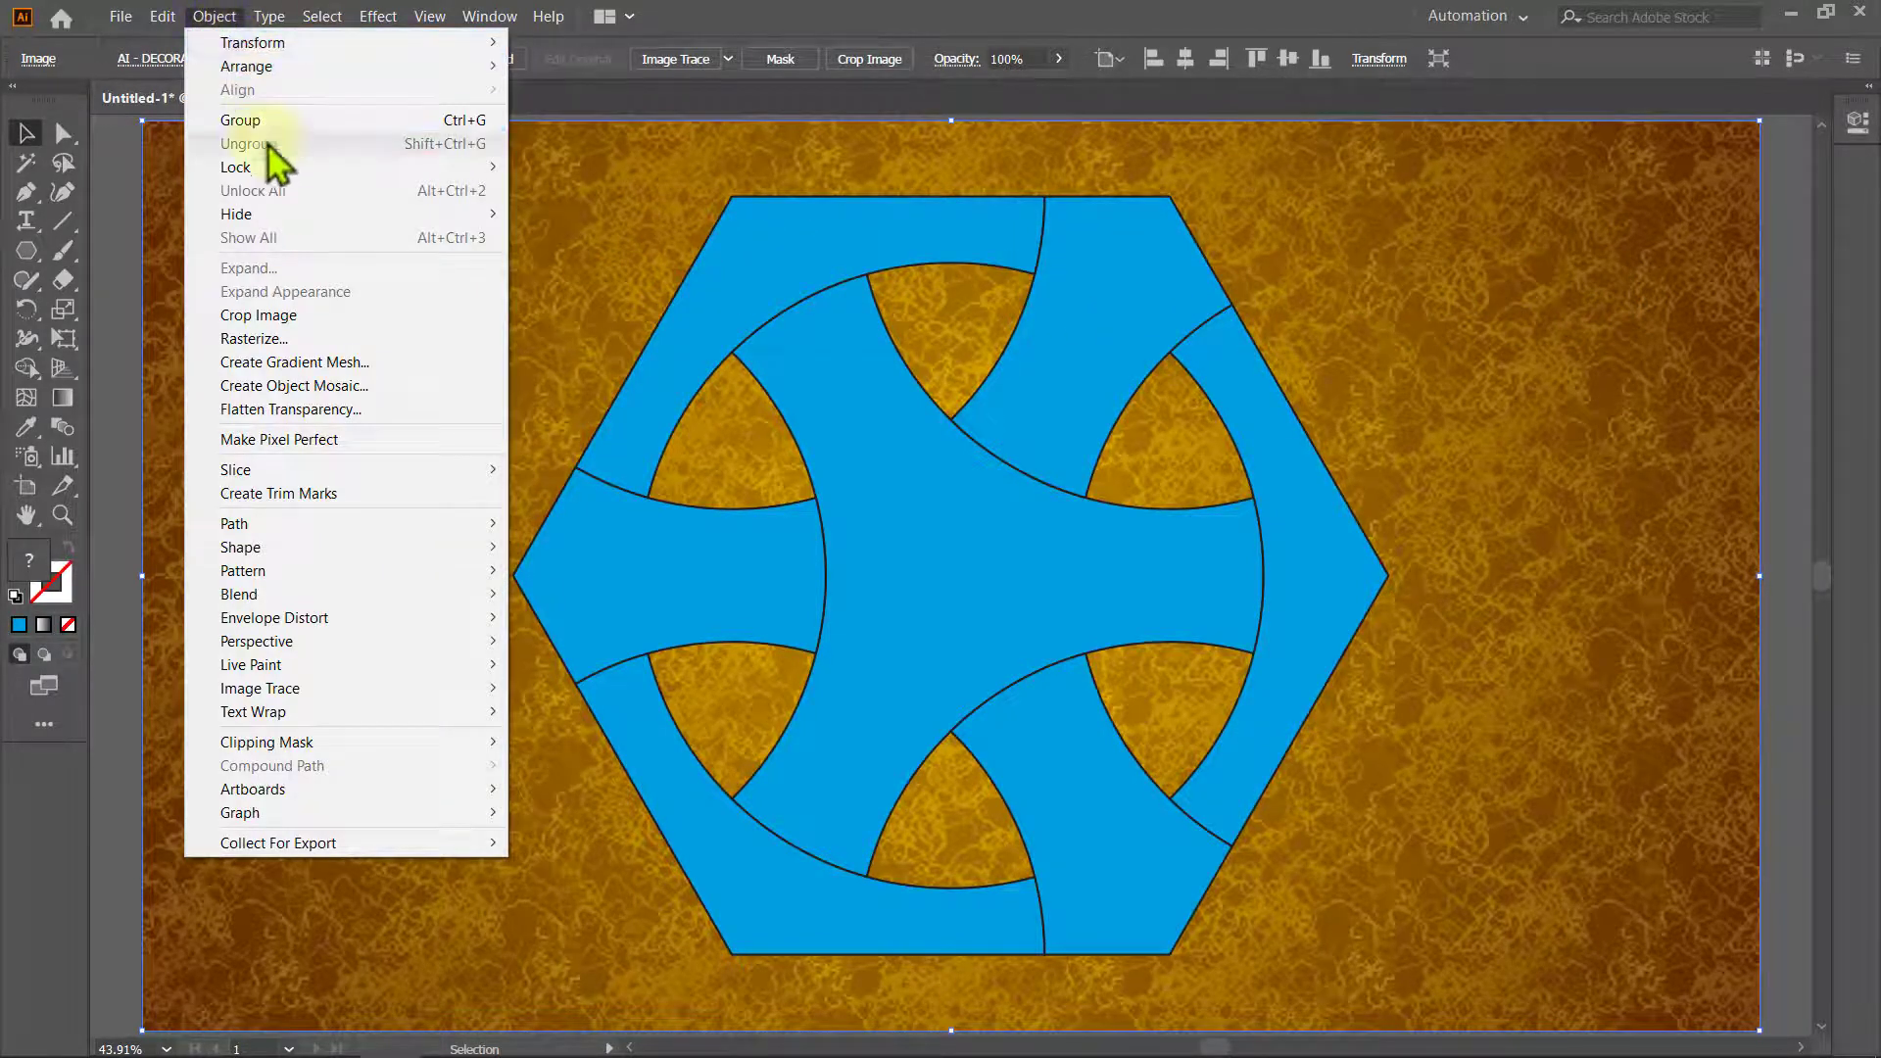
{"action": "mouse_move", "coordinate": [235, 167]}
{"action": "left_click", "coordinate": [525, 178]}
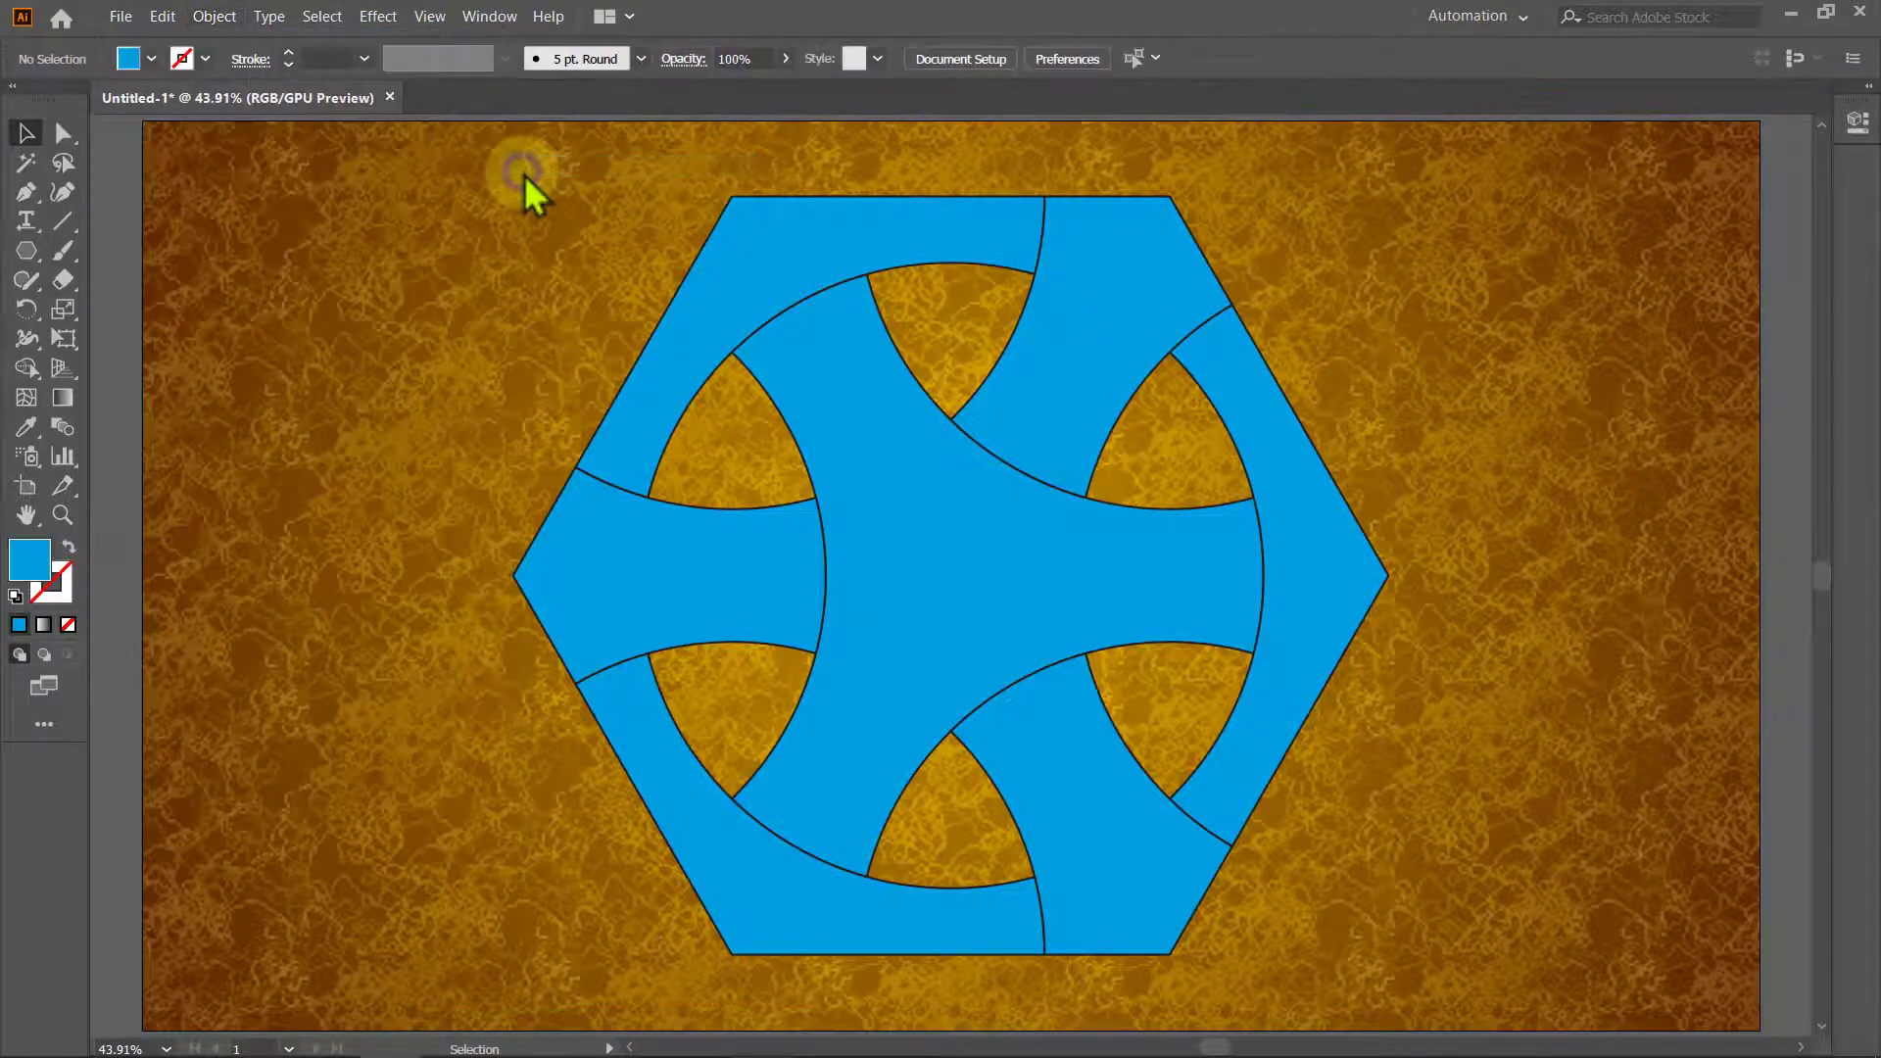
{"action": "left_click", "coordinate": [740, 293]}
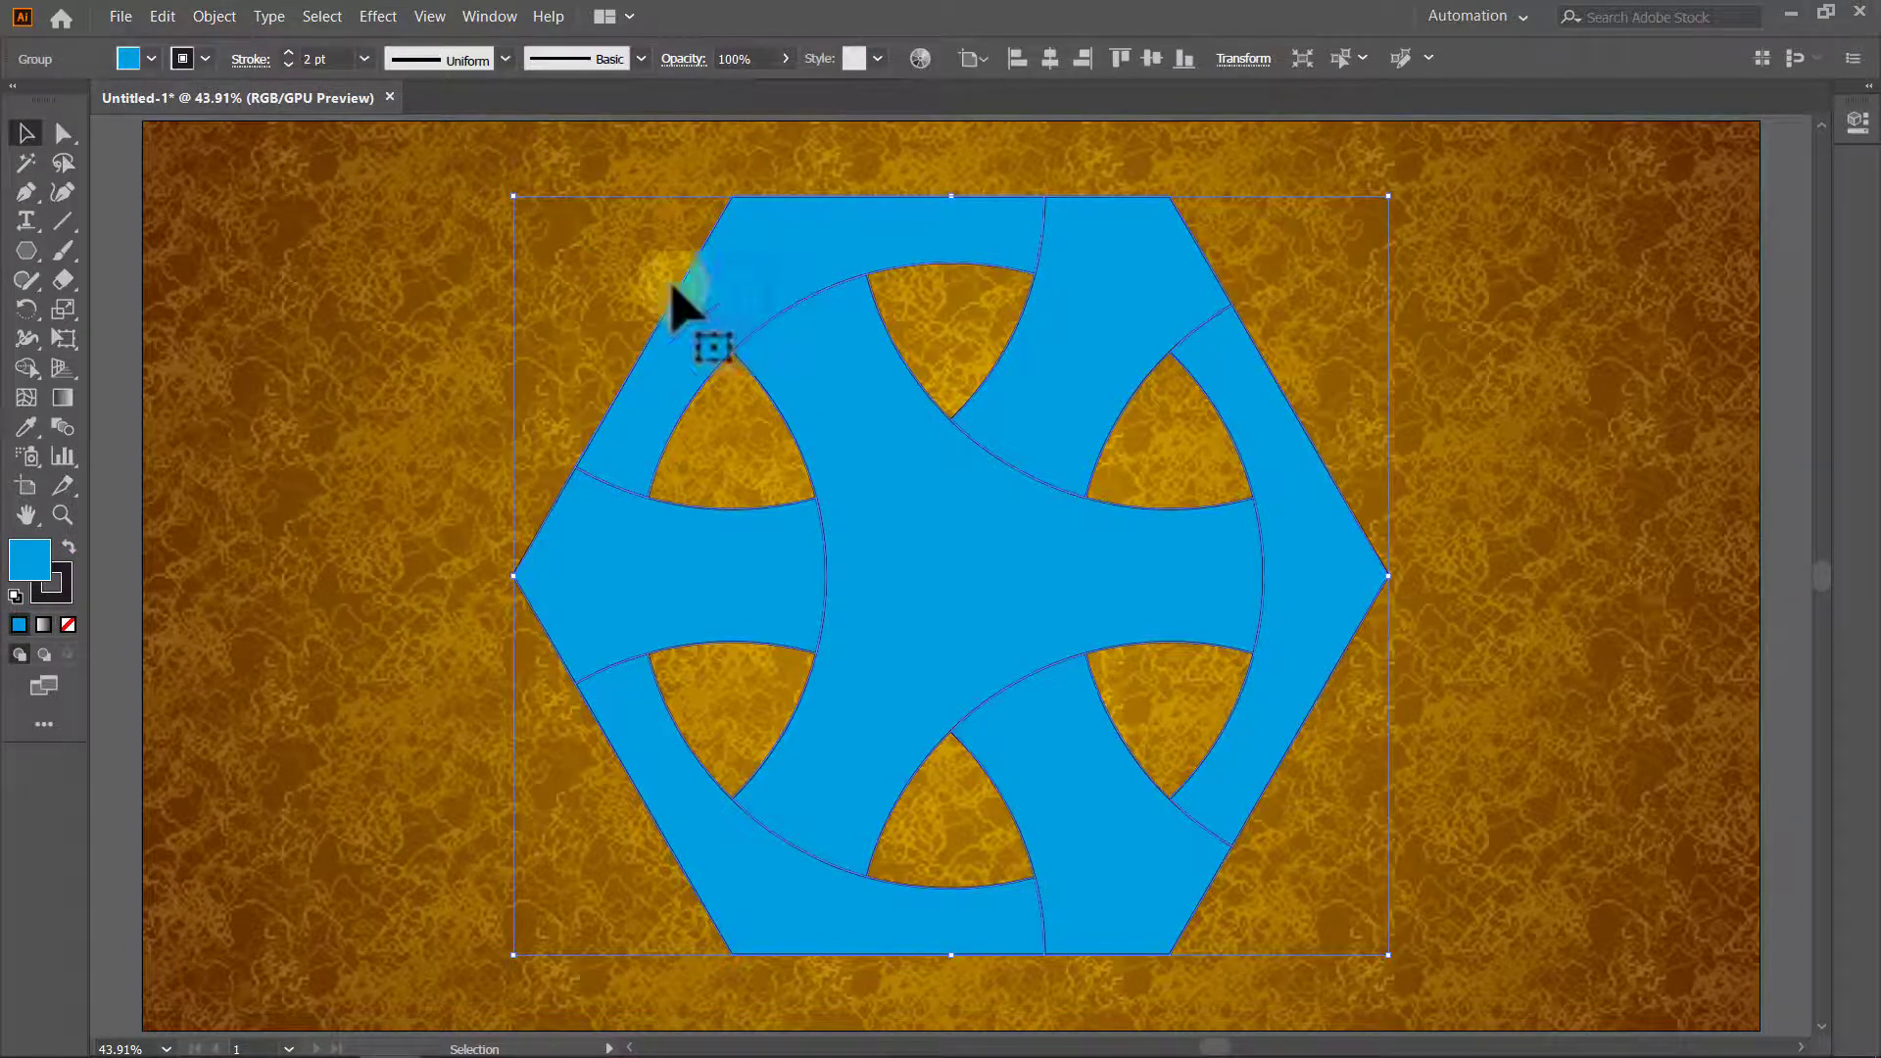
{"action": "left_click", "coordinate": [214, 18]}
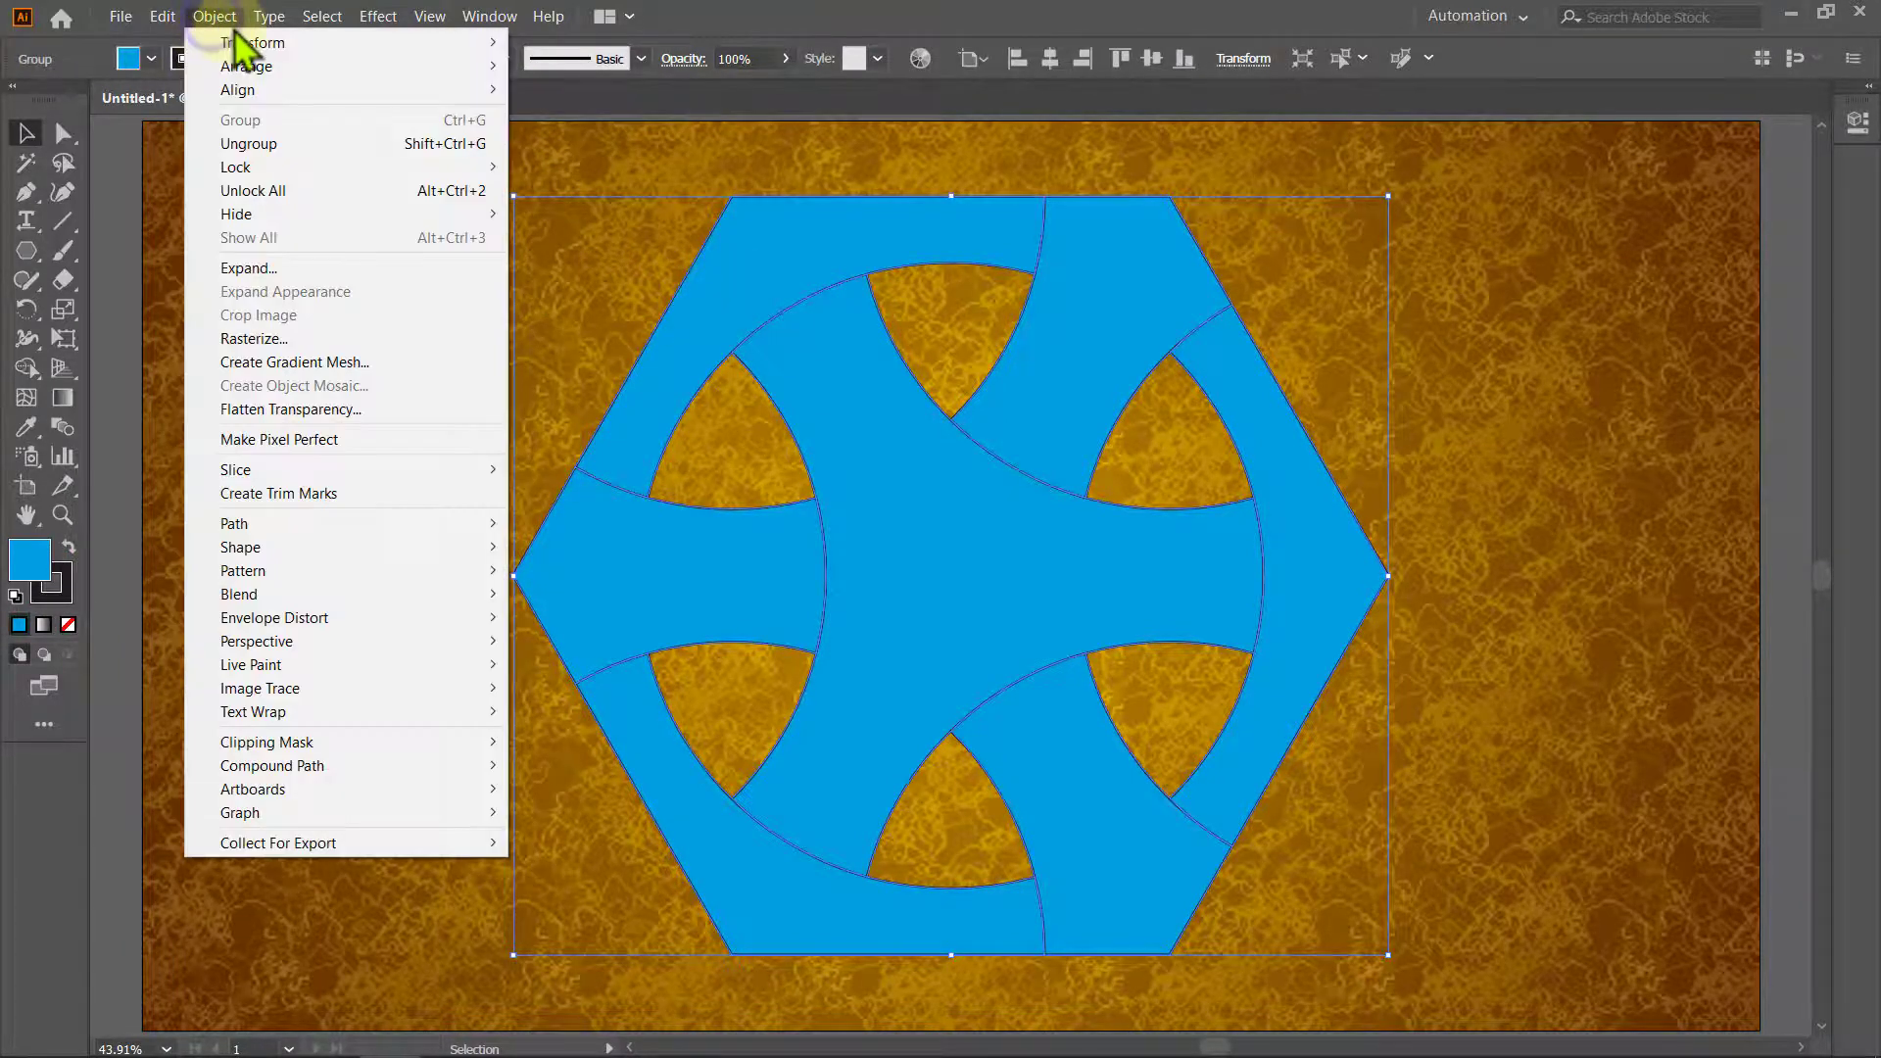
{"action": "left_click", "coordinate": [276, 144]}
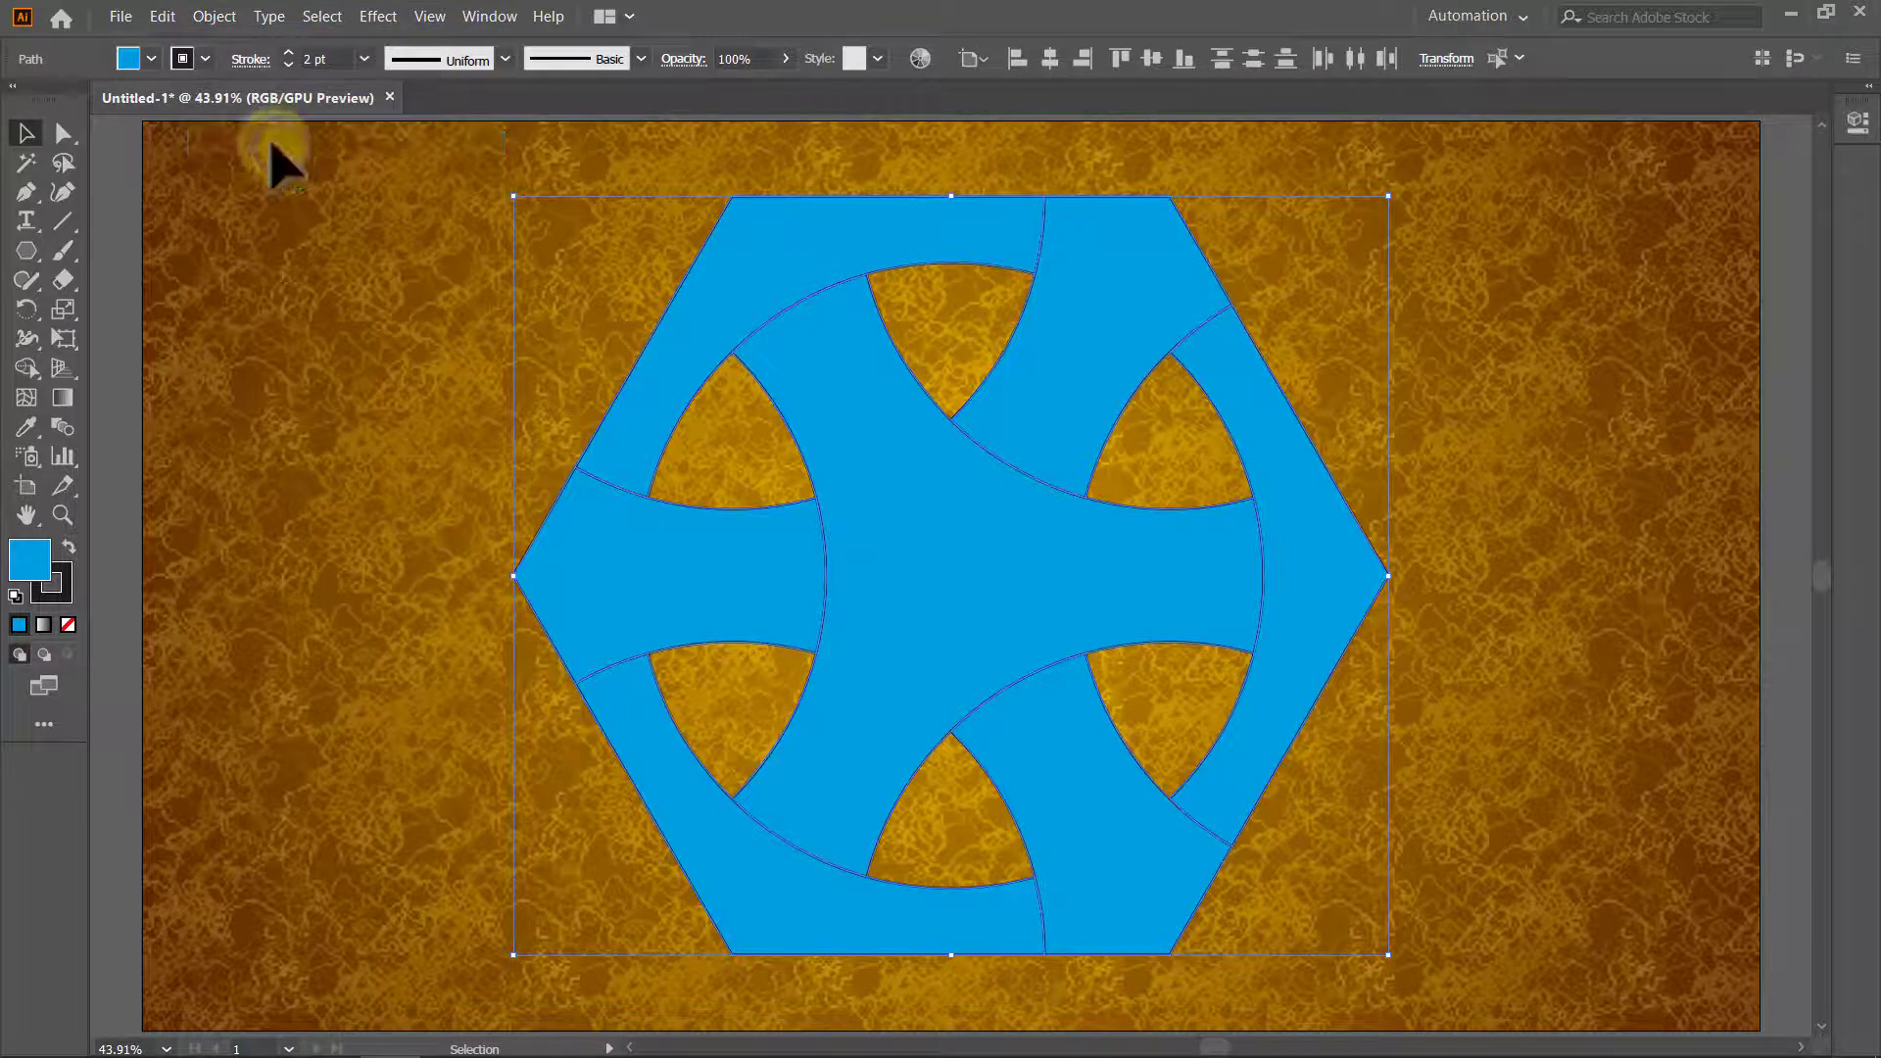
Set the emblem bands' stroke to None.
{"action": "left_click", "coordinate": [205, 58]}
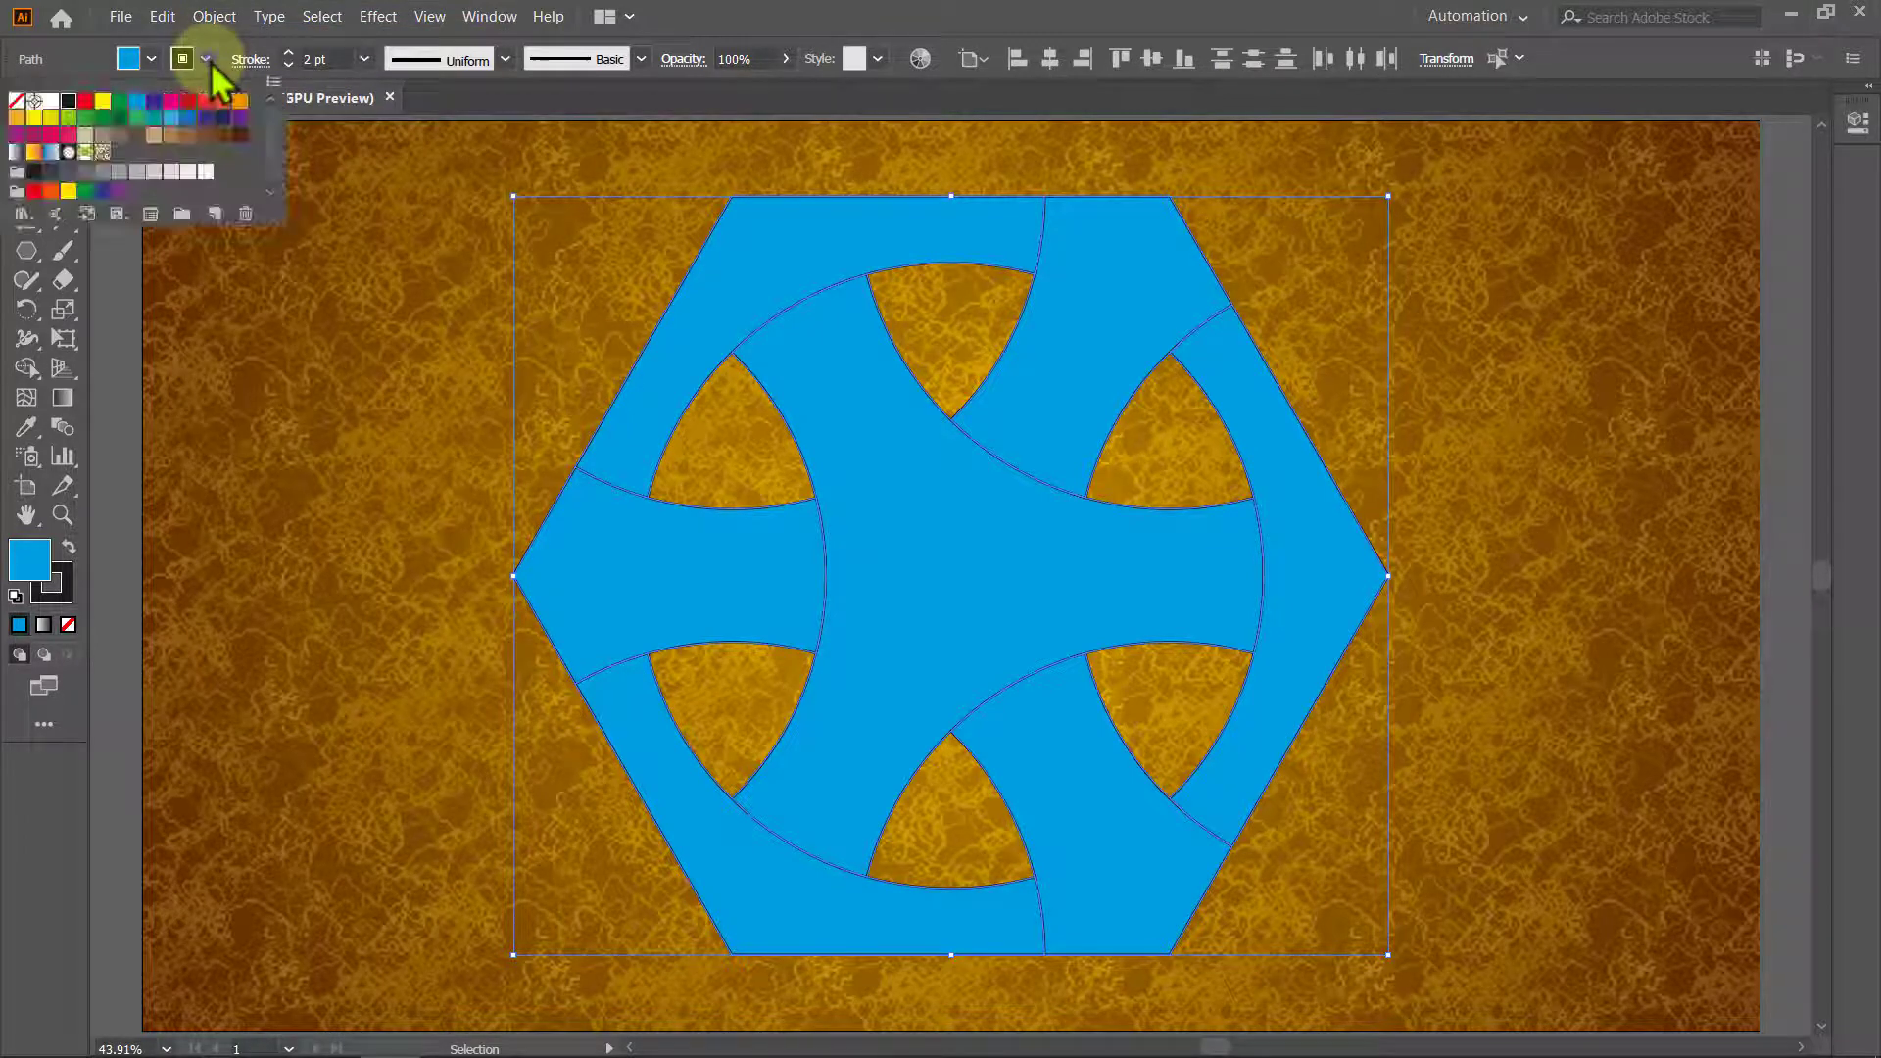
{"action": "left_click", "coordinate": [17, 100]}
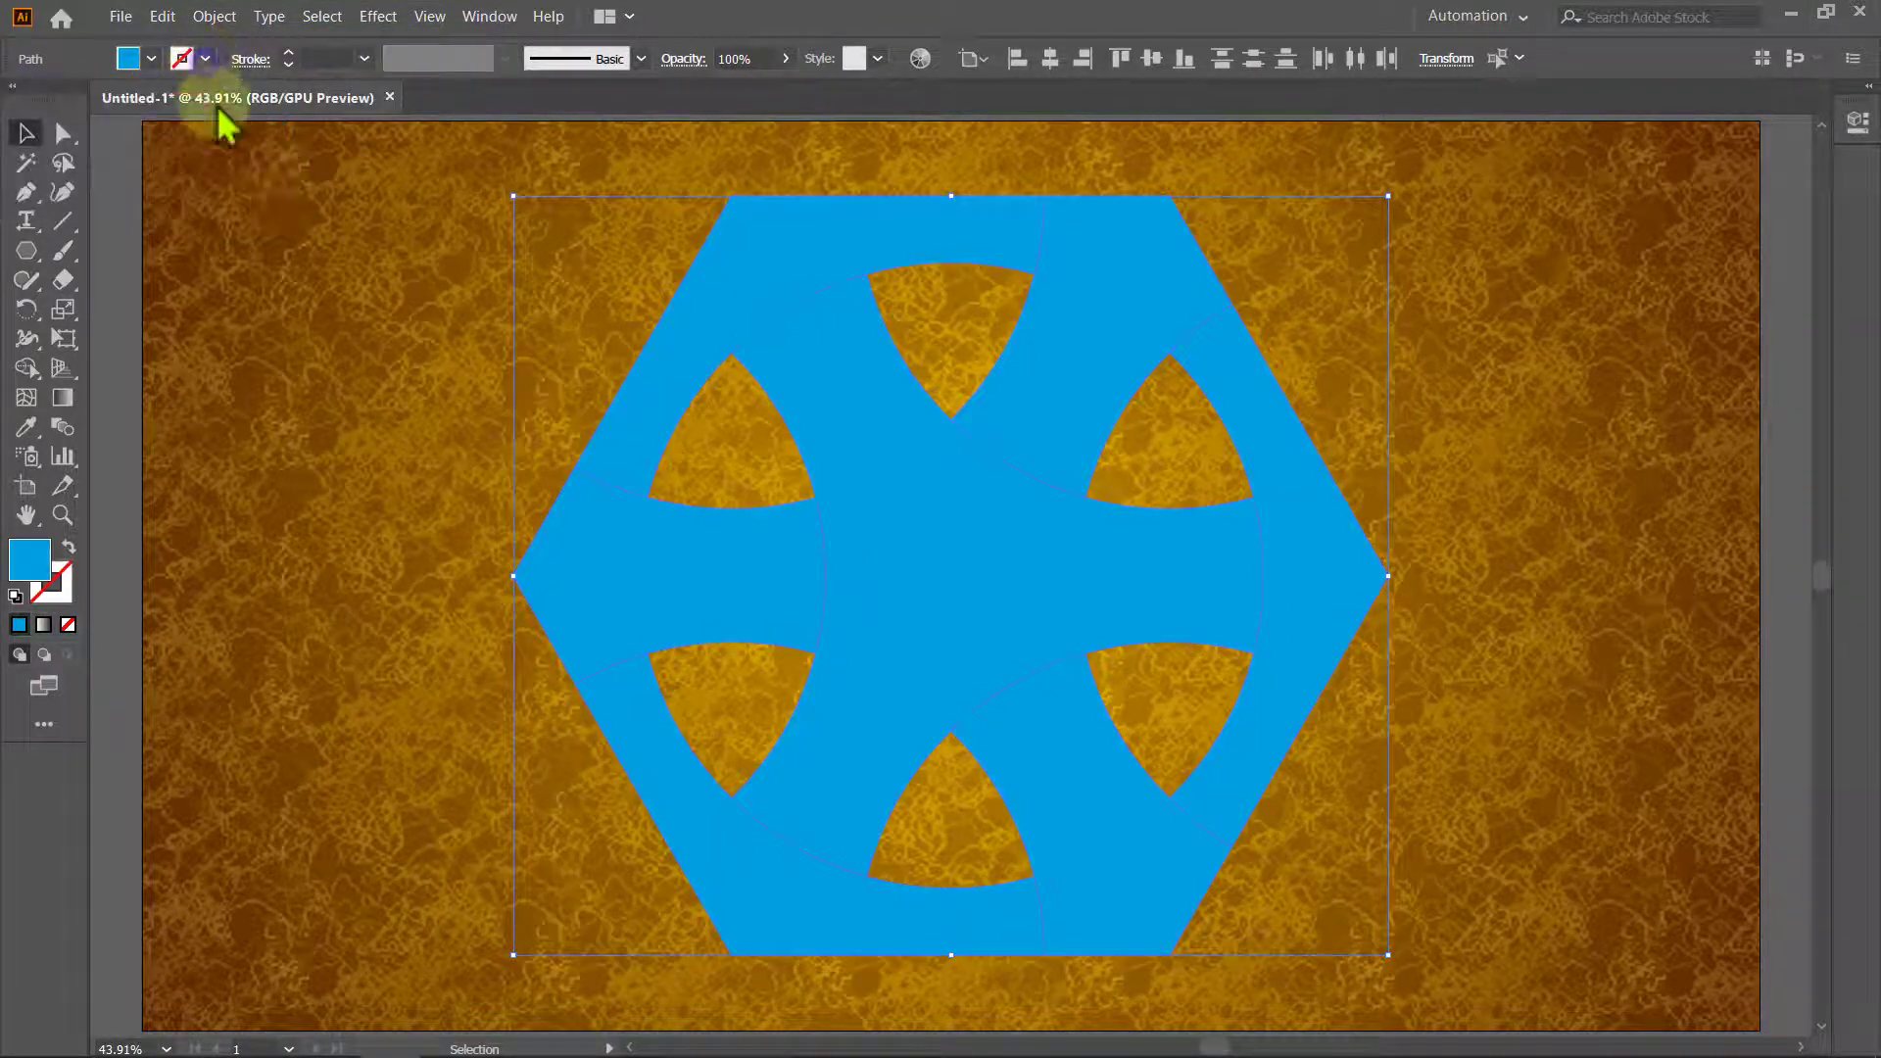
{"action": "left_click", "coordinate": [287, 208]}
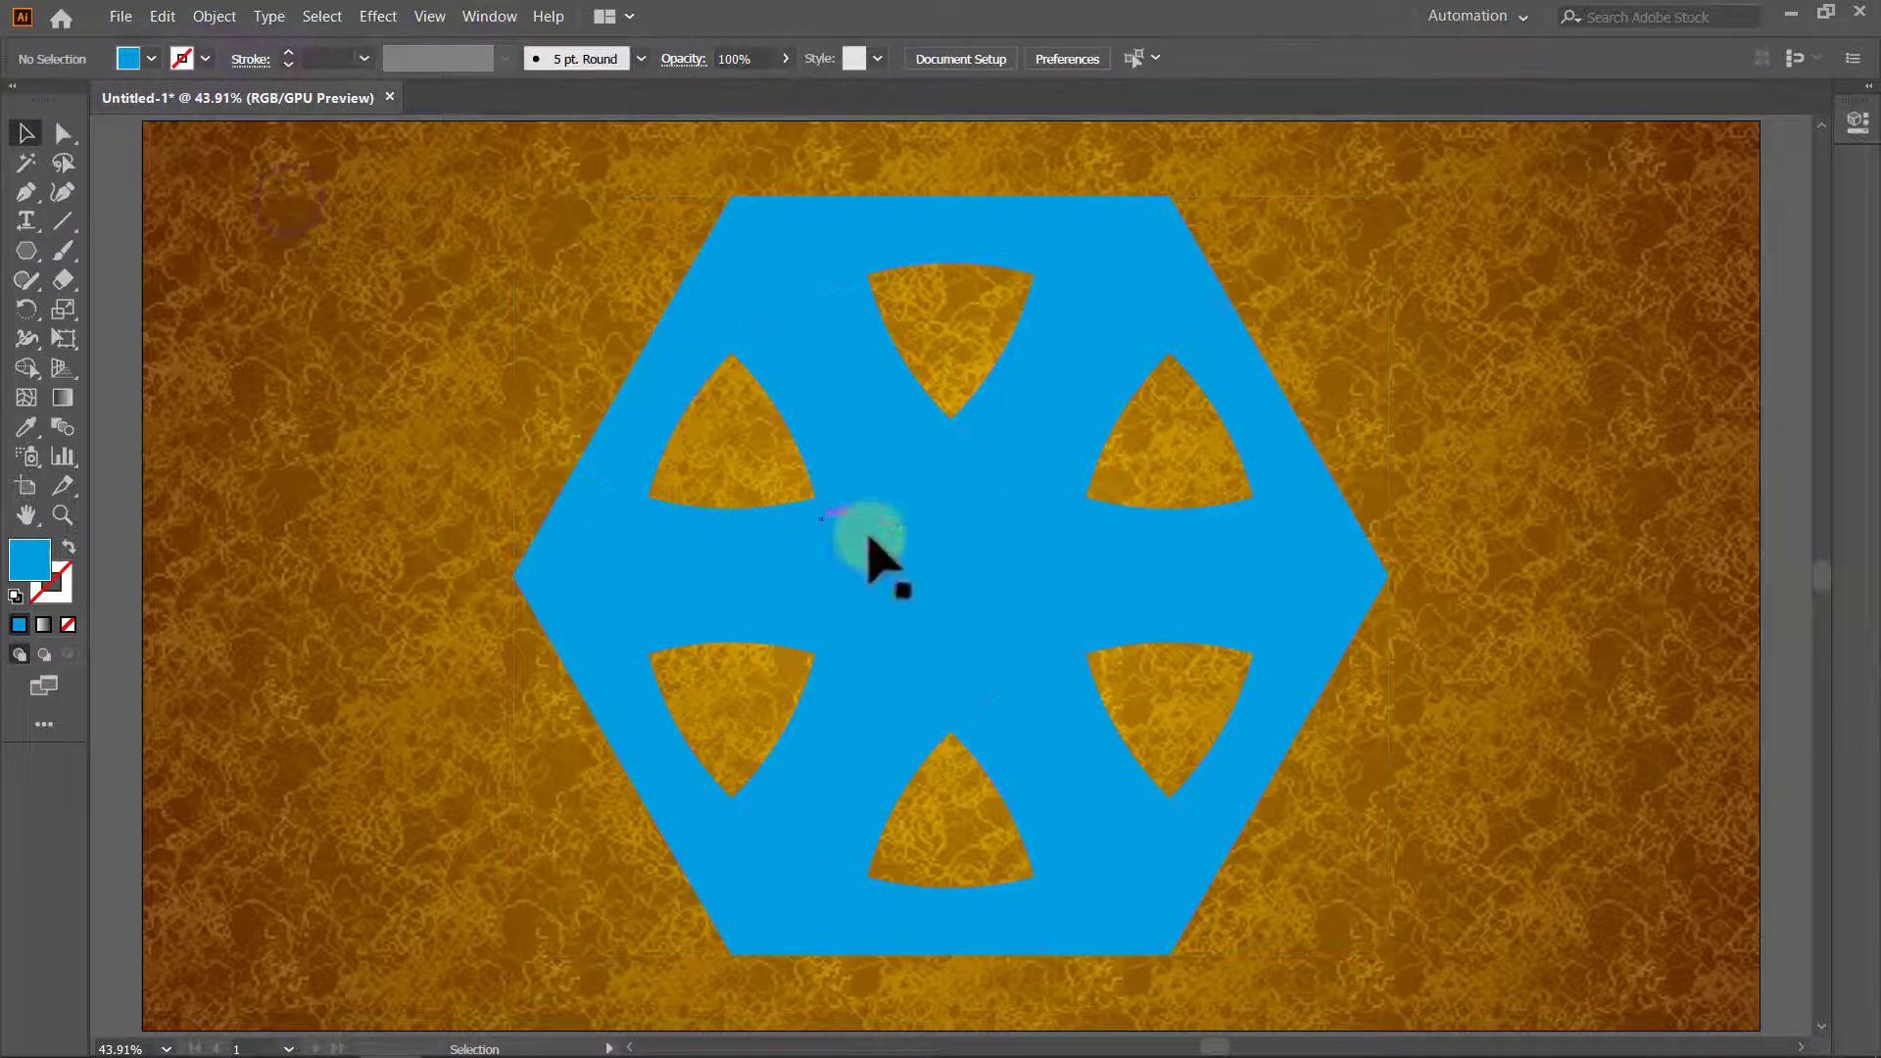
{"action": "left_click", "coordinate": [922, 552]}
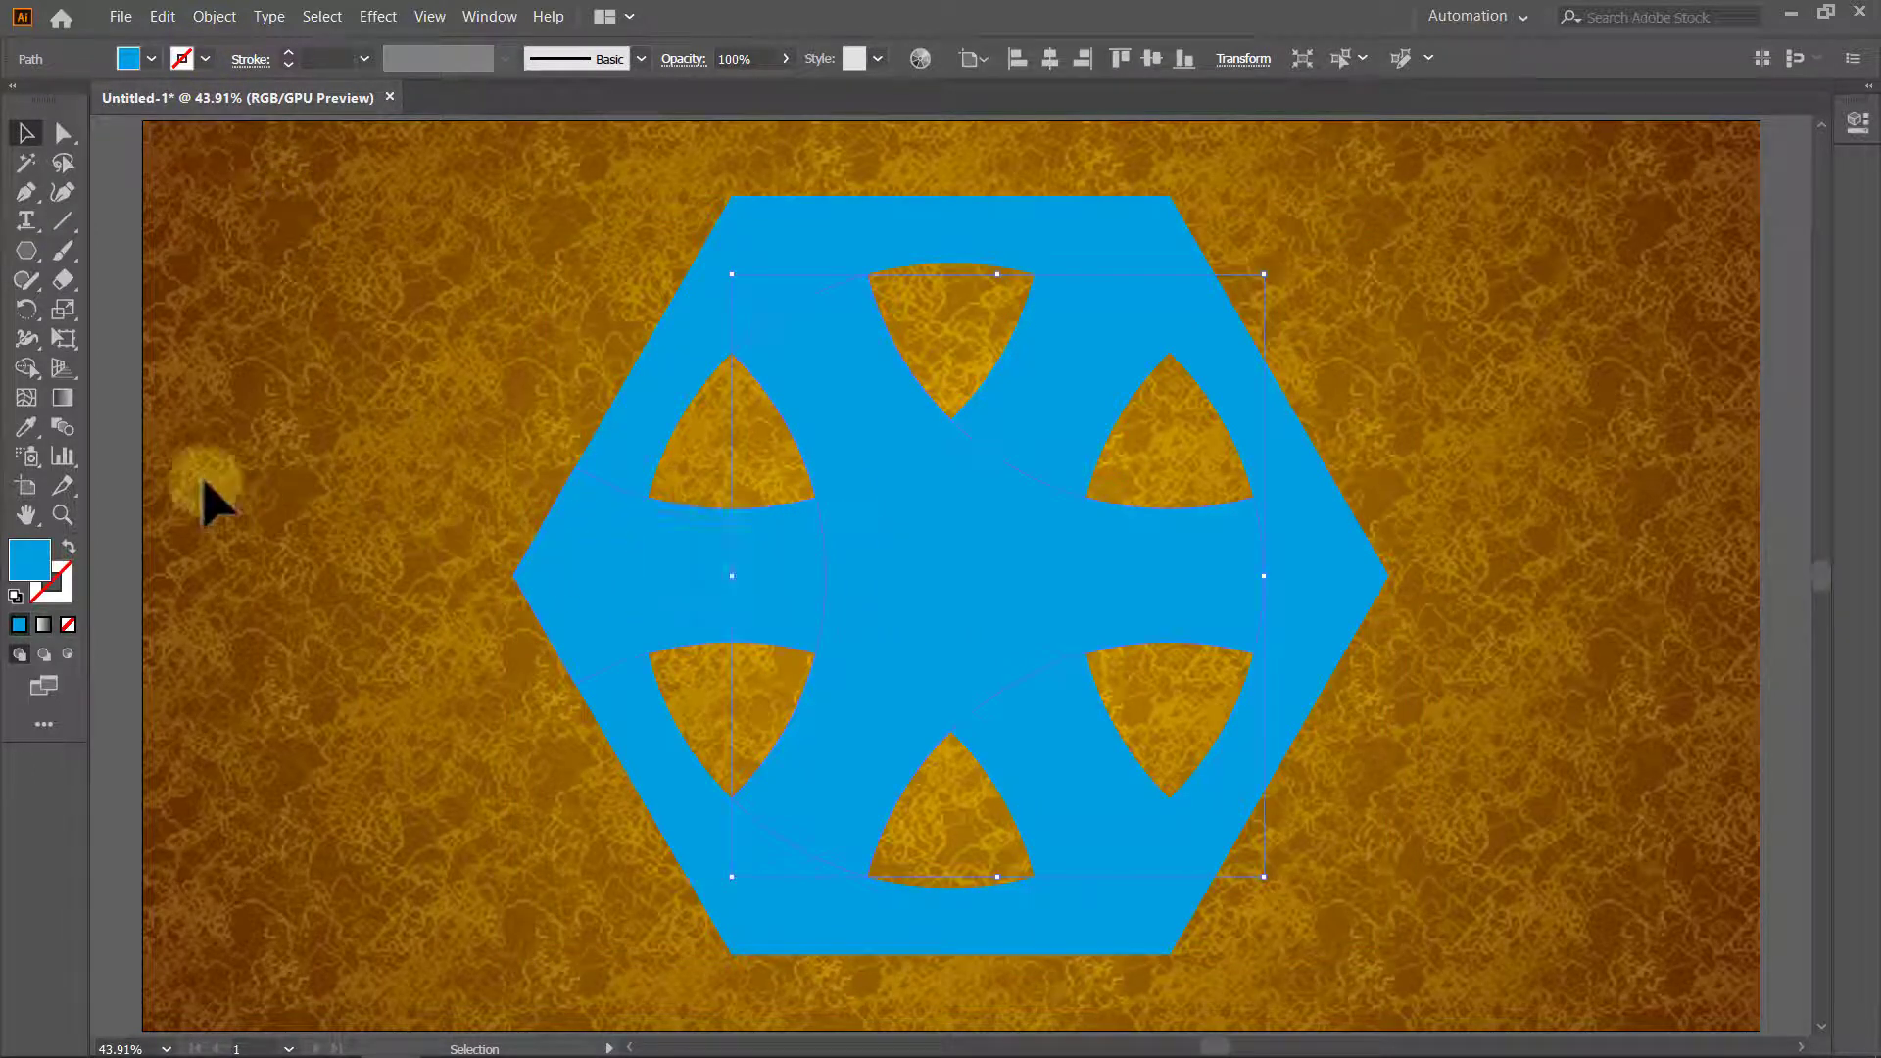
Give the central three-armed band a radial gradient with its end stop set to RGB 255-204-0.
{"action": "double_click", "coordinate": [68, 404]}
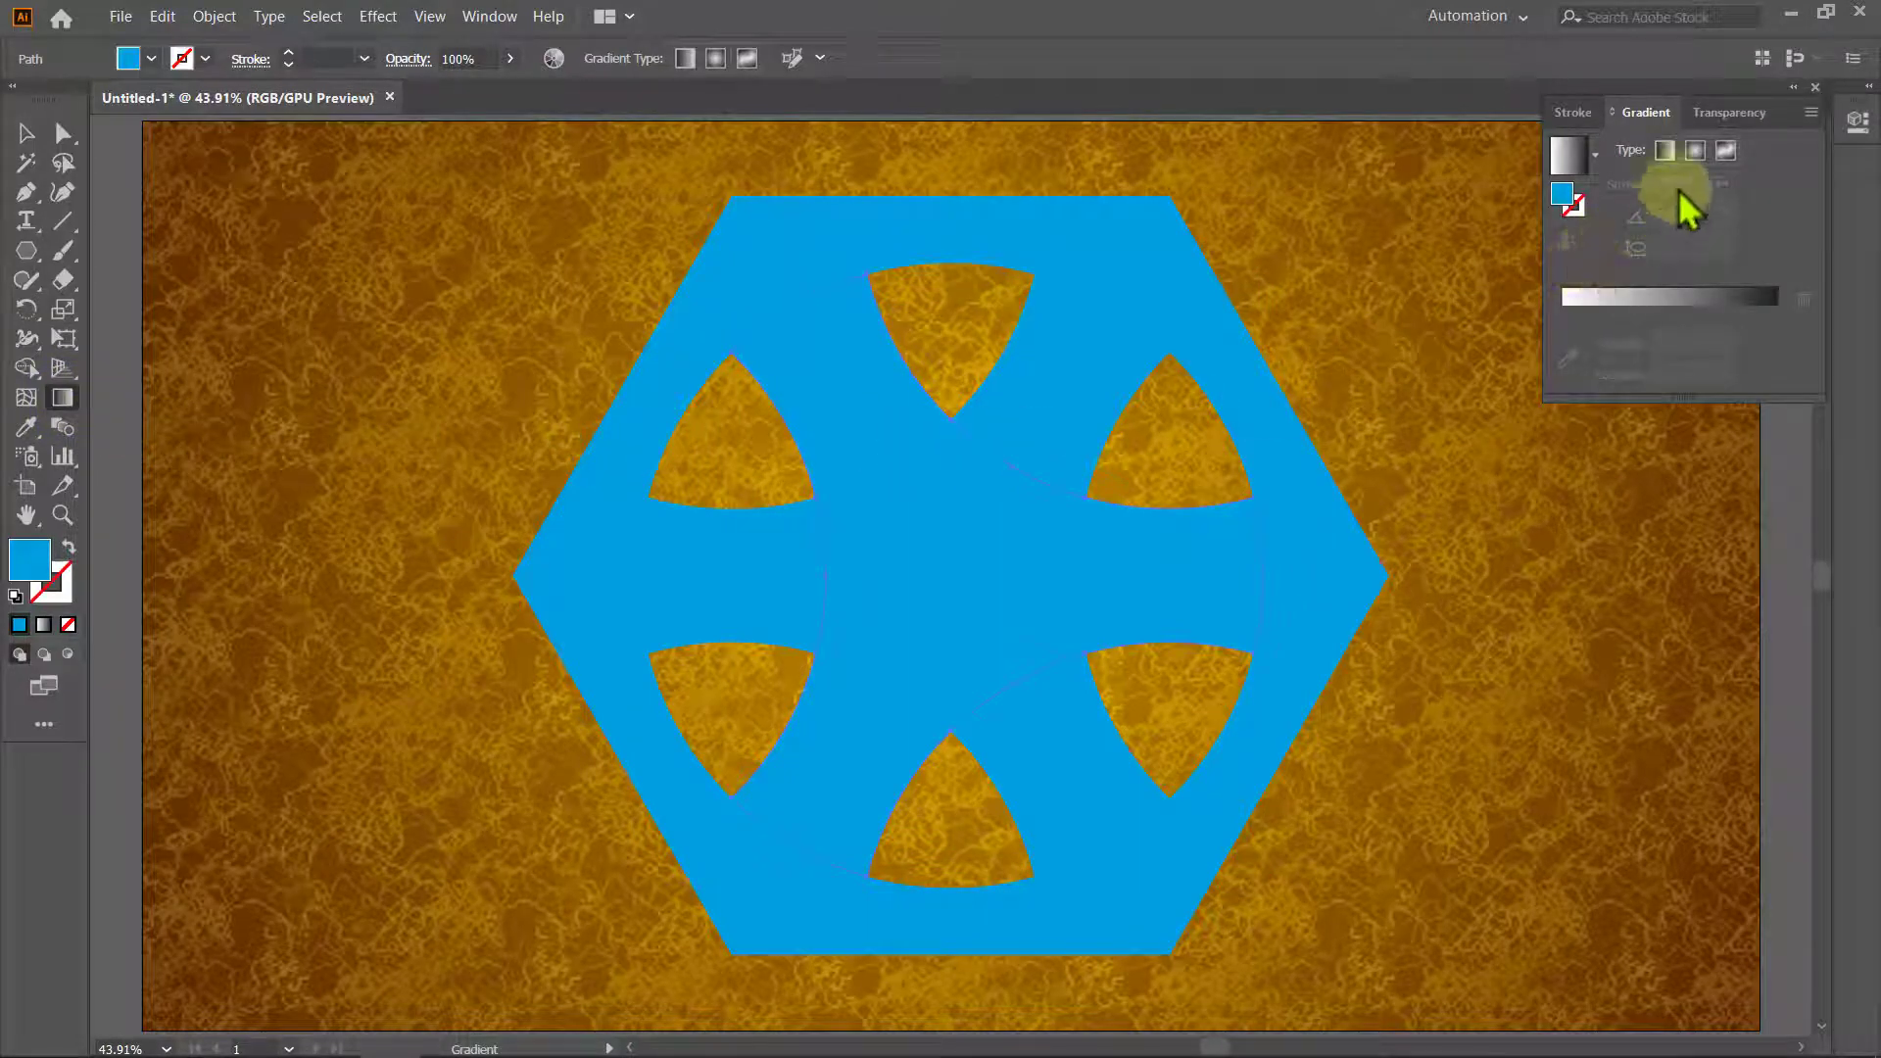
{"action": "left_click", "coordinate": [1694, 153]}
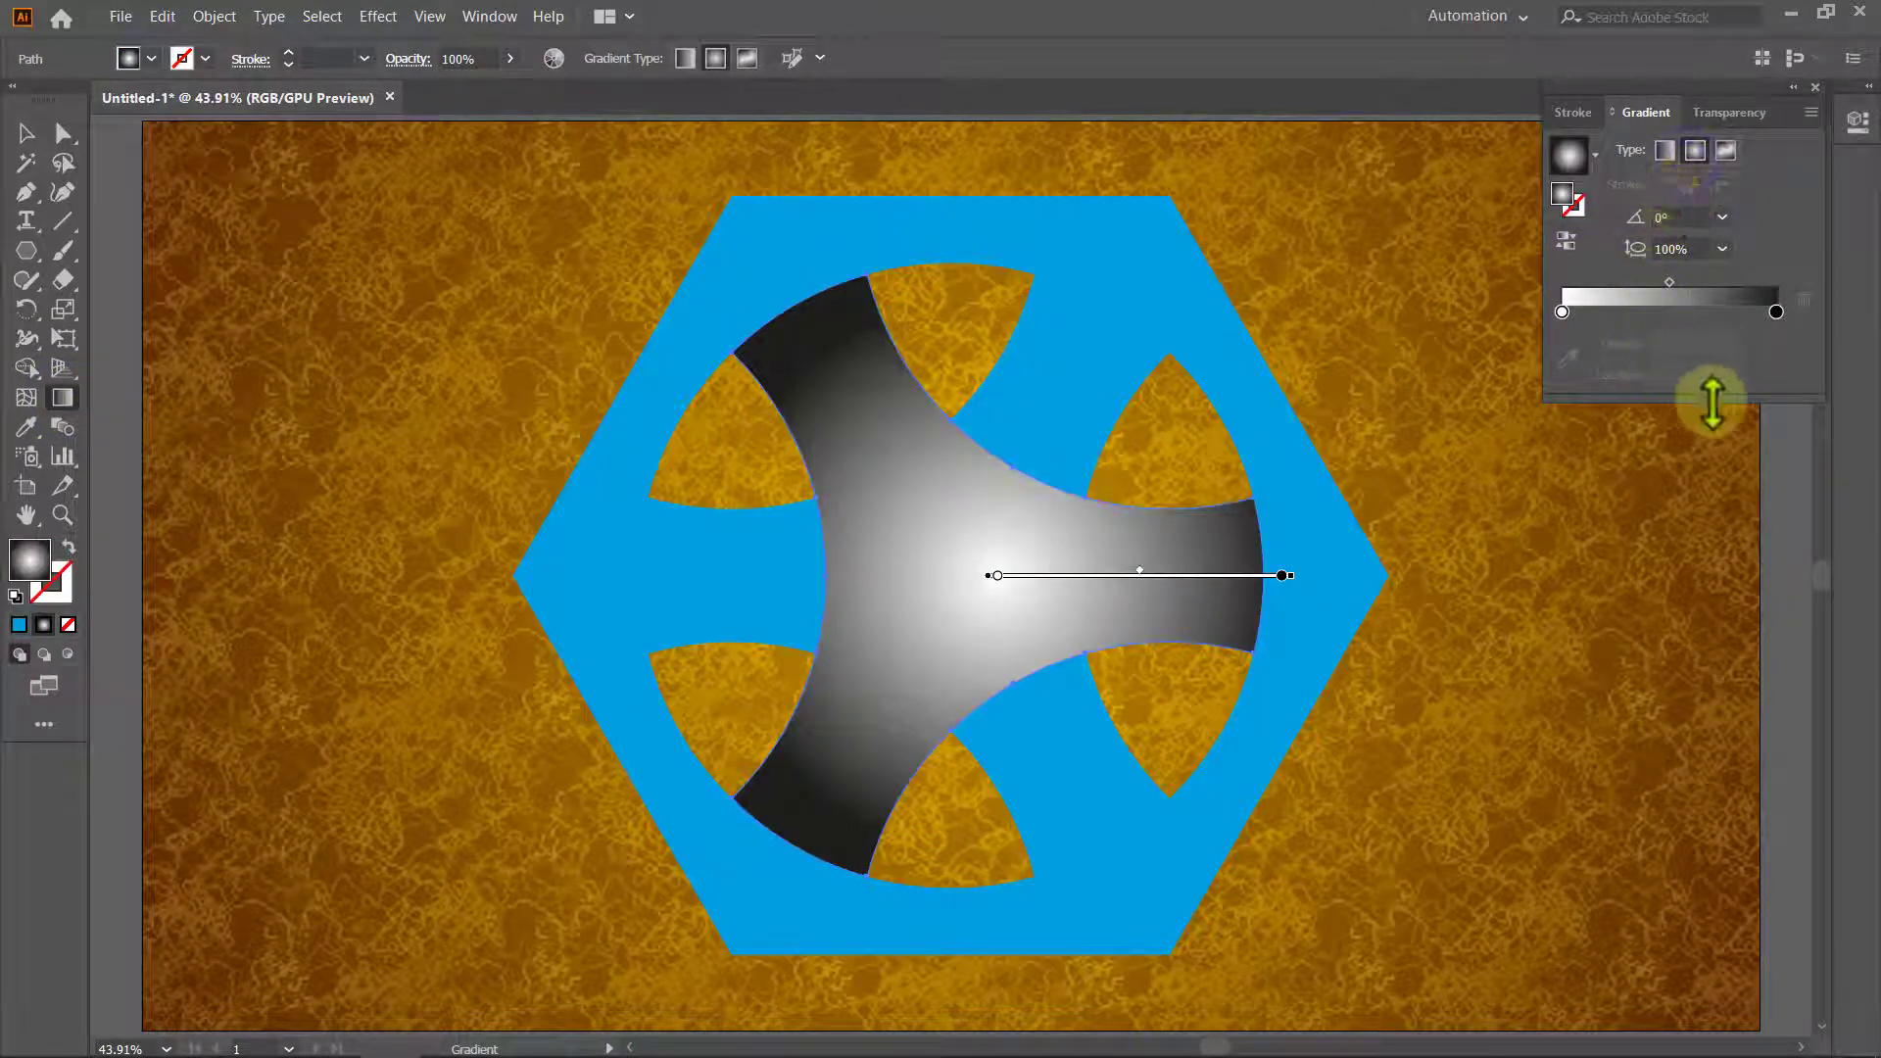
{"action": "left_click", "coordinate": [1776, 311]}
{"action": "double_click", "coordinate": [1776, 311]}
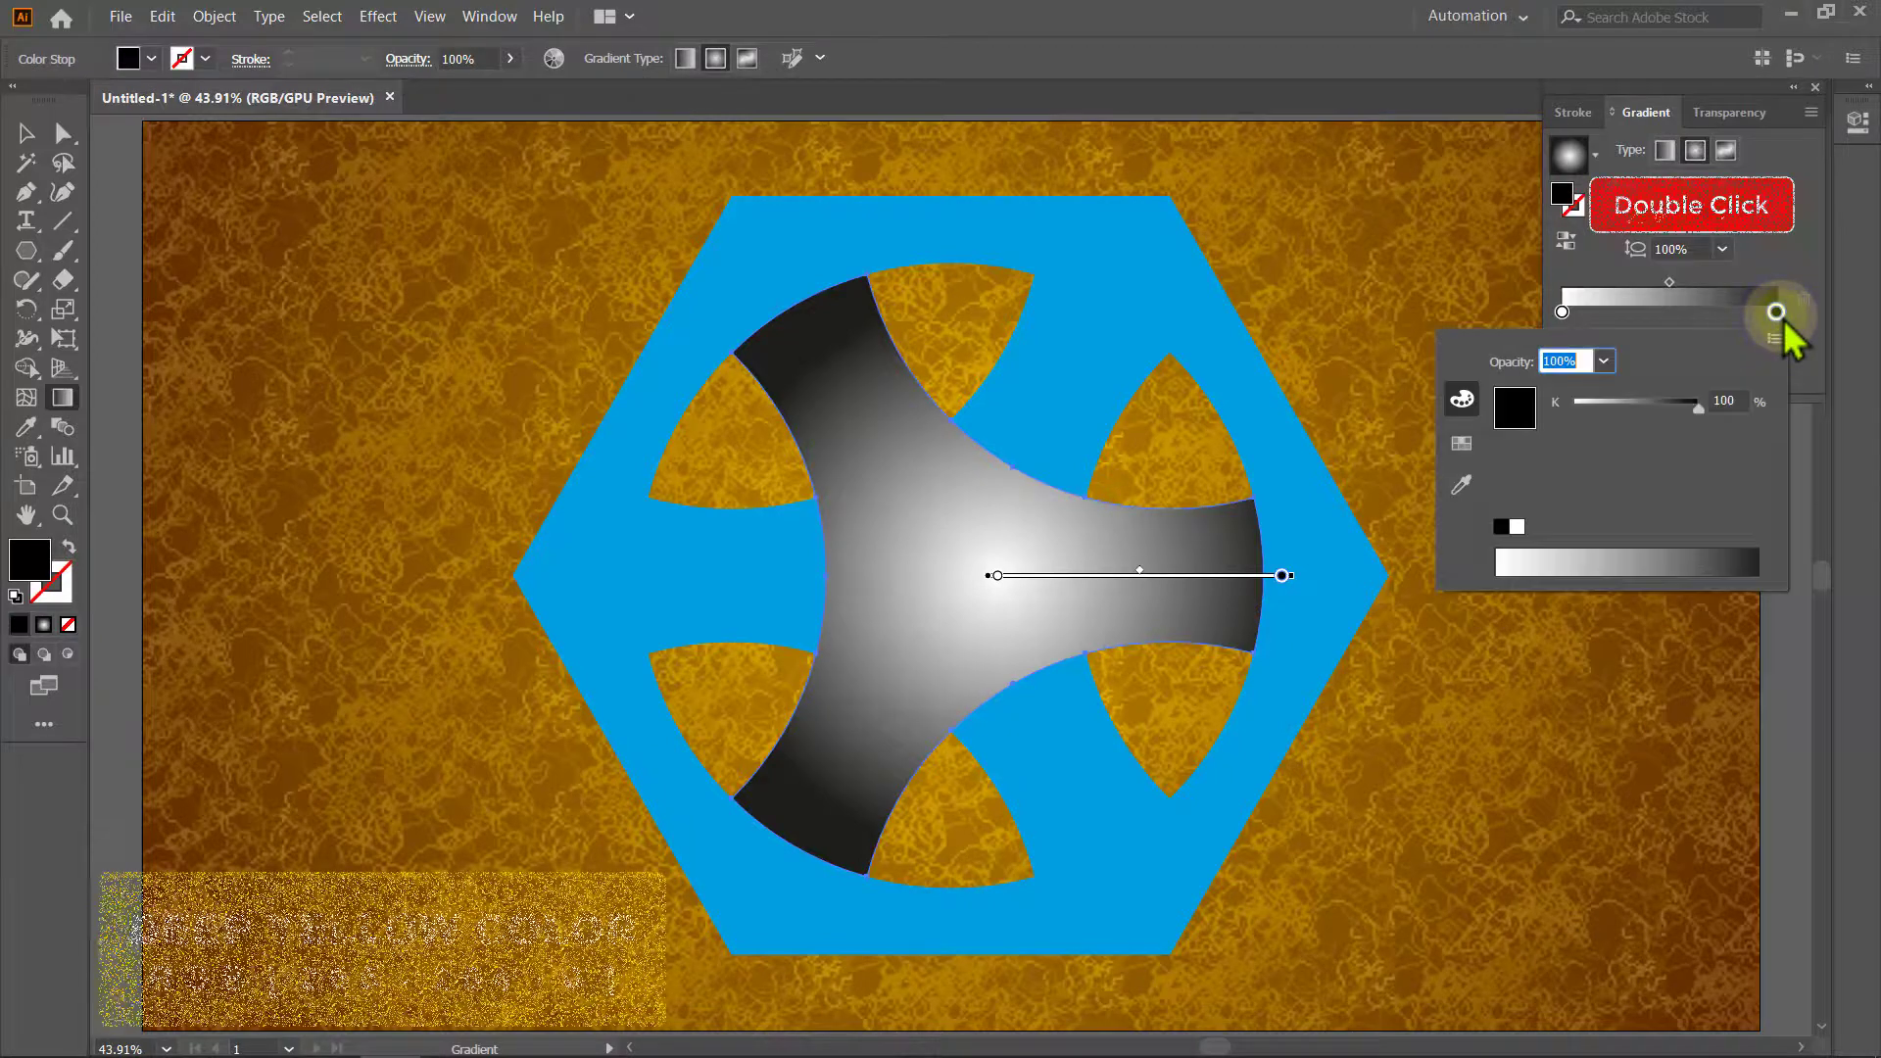
{"action": "left_click", "coordinate": [1777, 338]}
{"action": "left_click", "coordinate": [1714, 368]}
{"action": "type", "text": "255"}
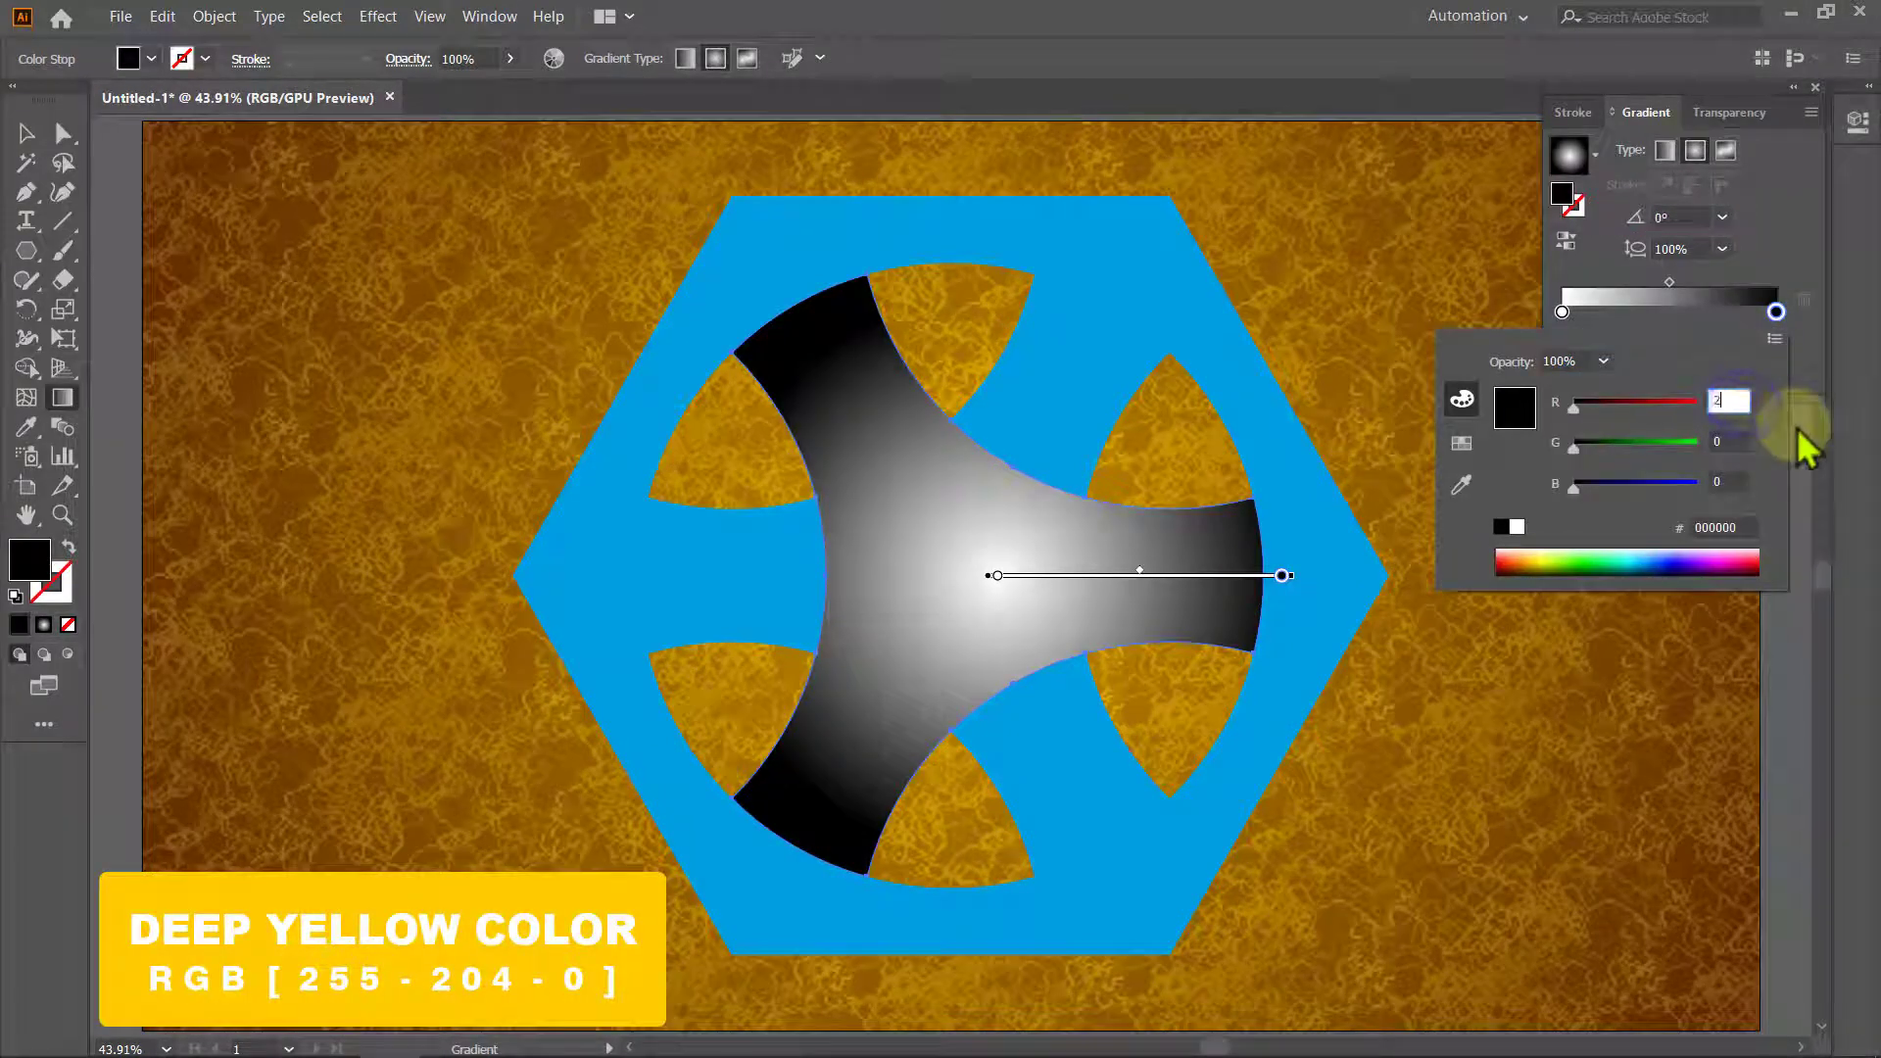
{"action": "left_click", "coordinate": [1744, 442]}
{"action": "type", "text": "204"}
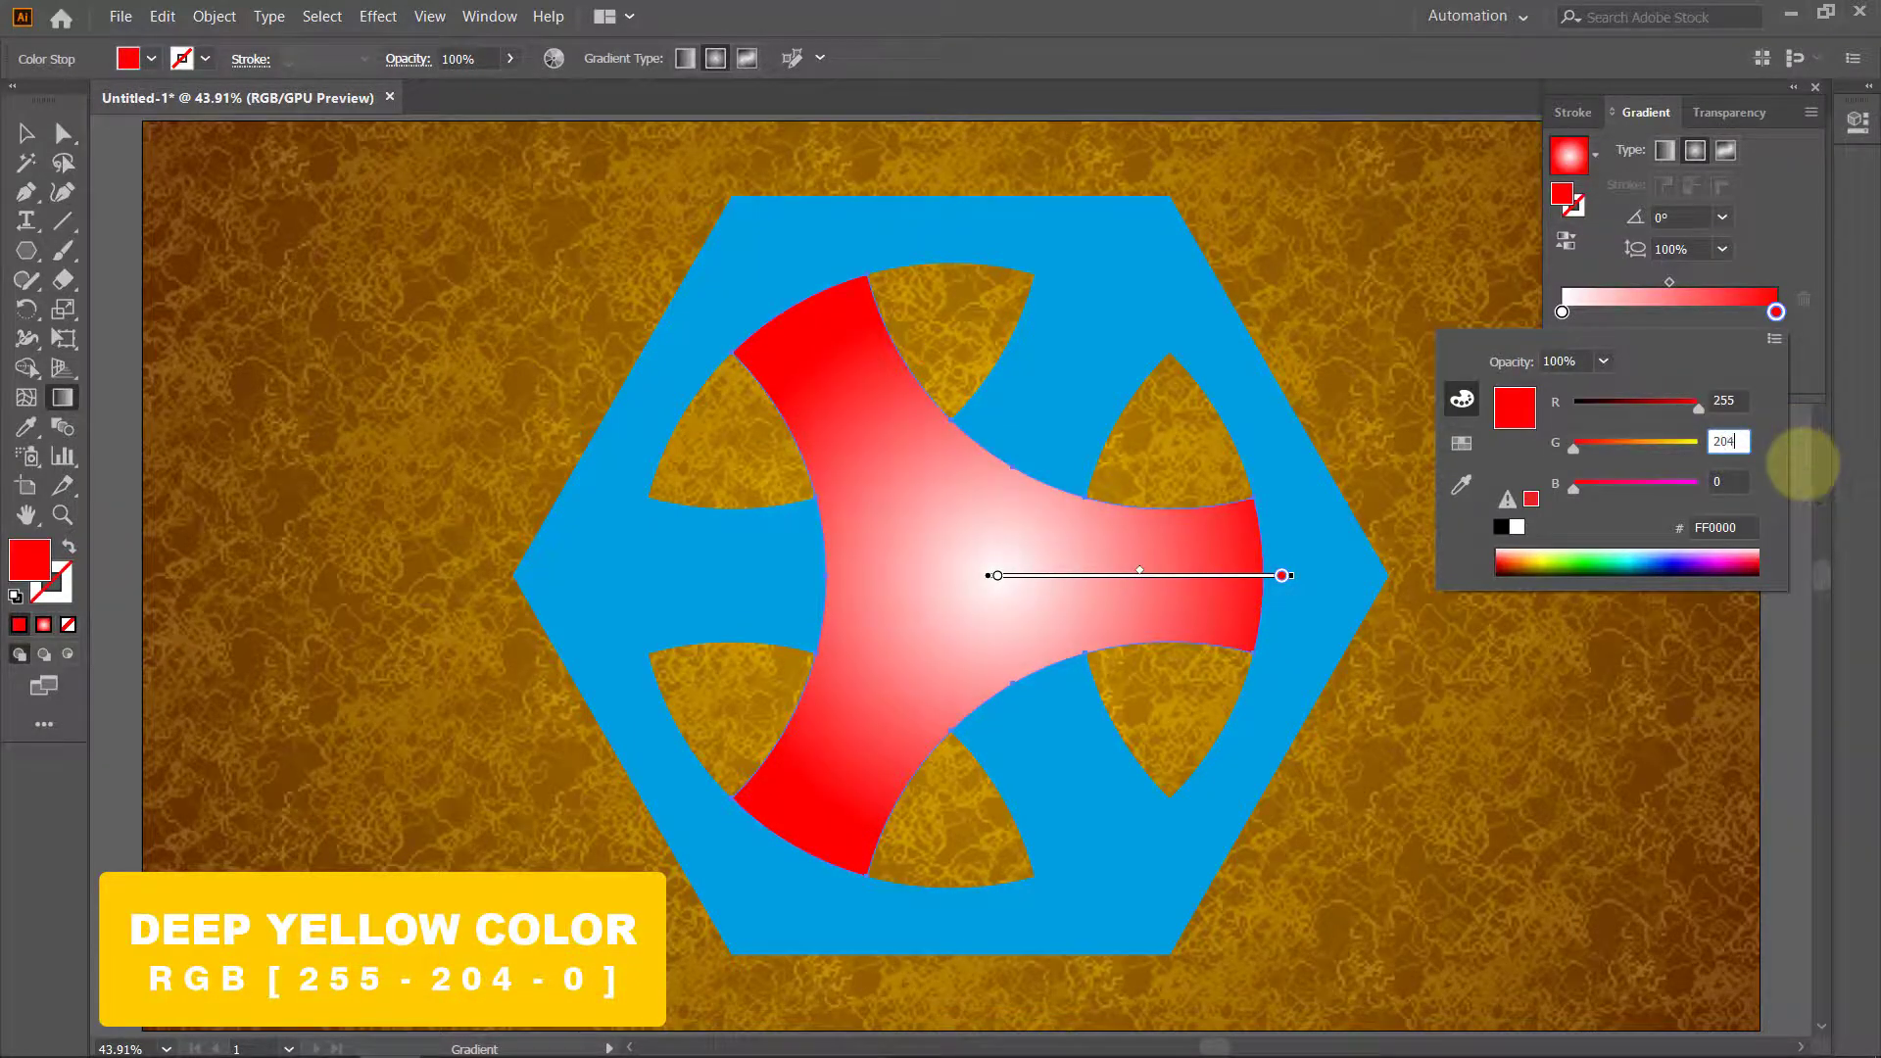
{"action": "left_click", "coordinate": [1802, 462]}
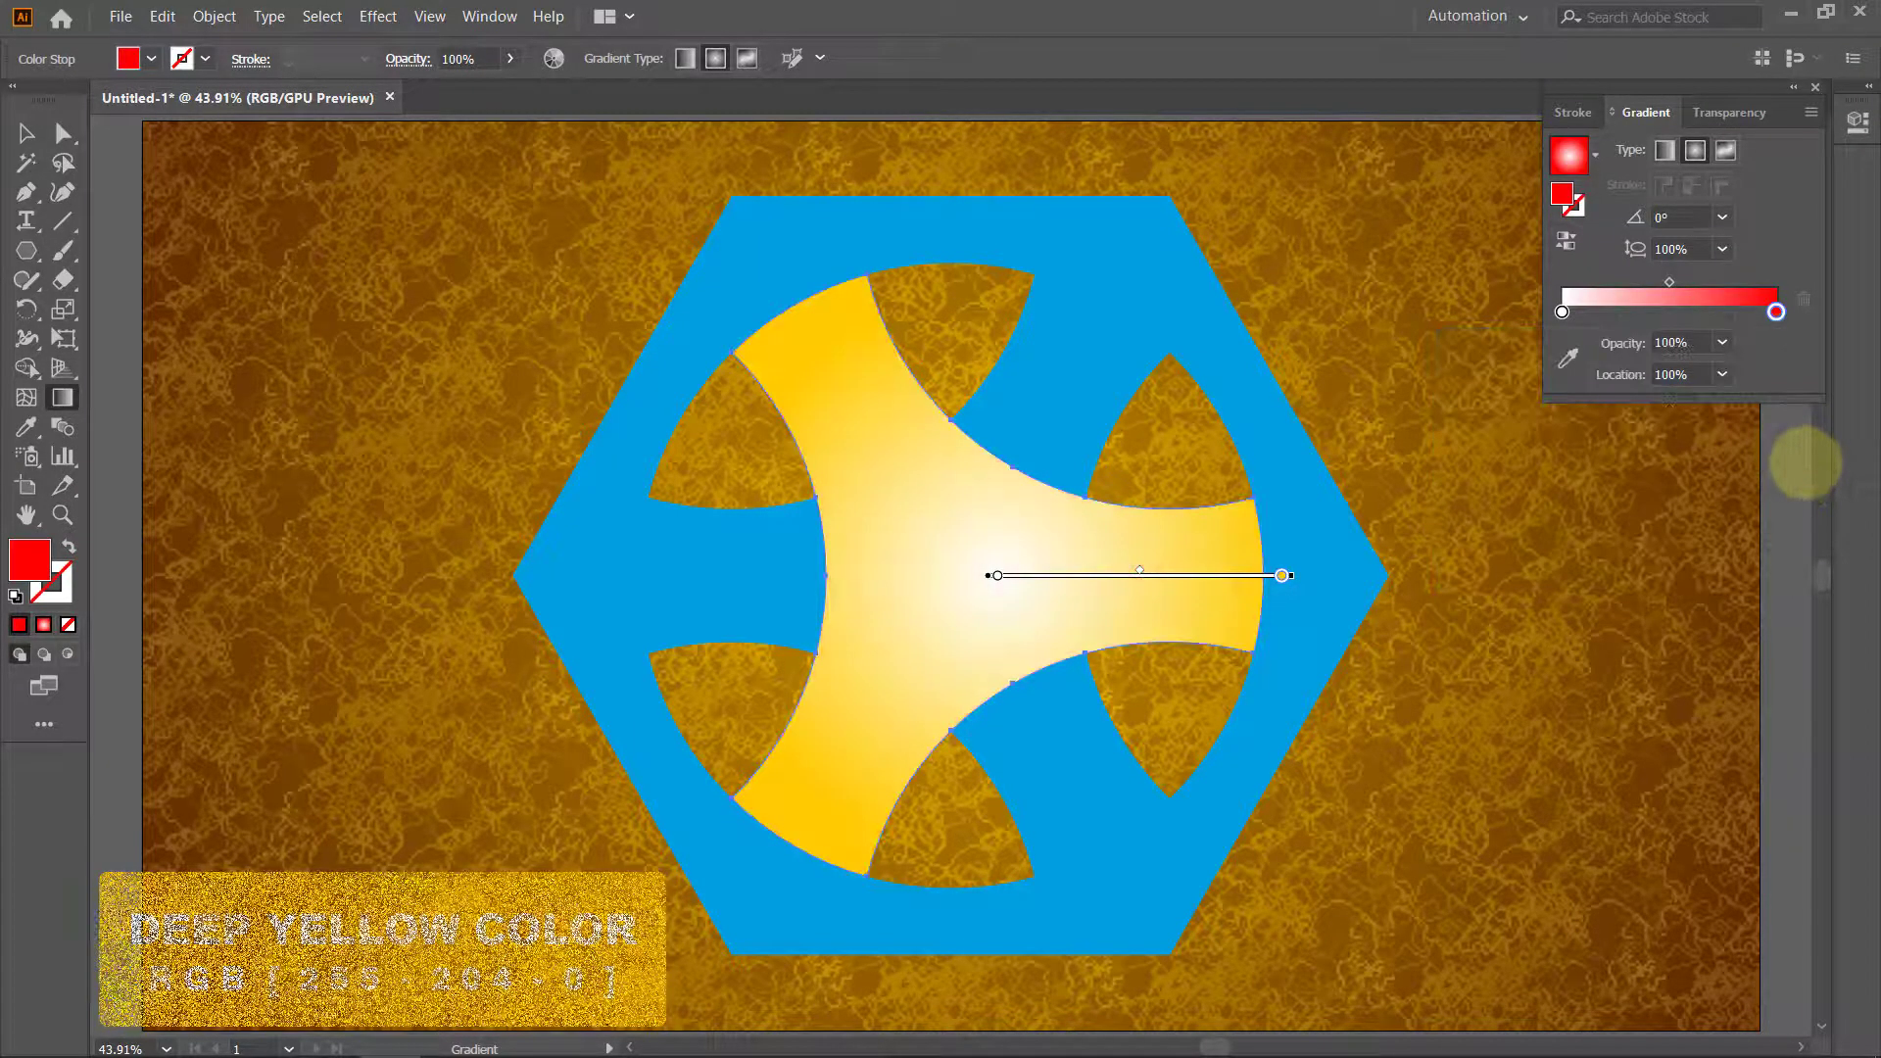
Keep the left gradient stop white and drag the gradient midpoint to 87%.
{"action": "double_click", "coordinate": [1561, 311]}
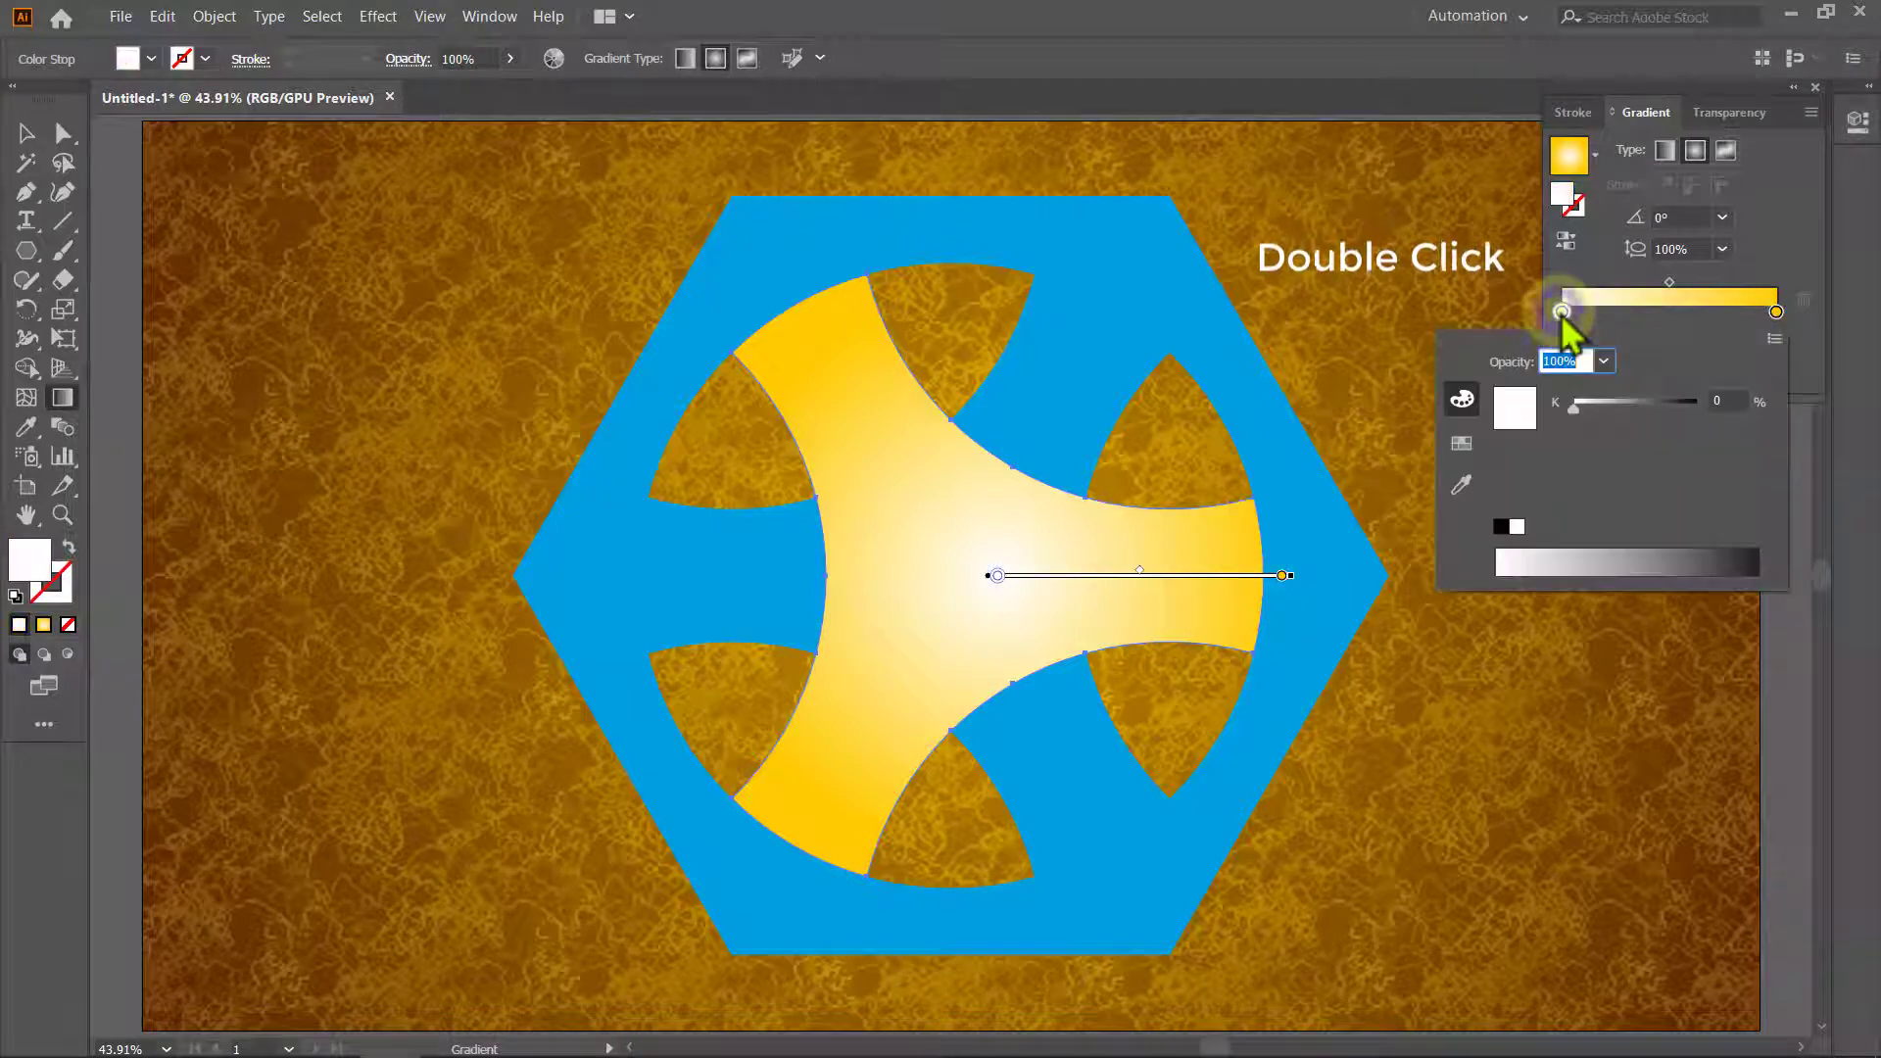
{"action": "left_click", "coordinate": [1775, 341]}
{"action": "left_click", "coordinate": [1724, 361]}
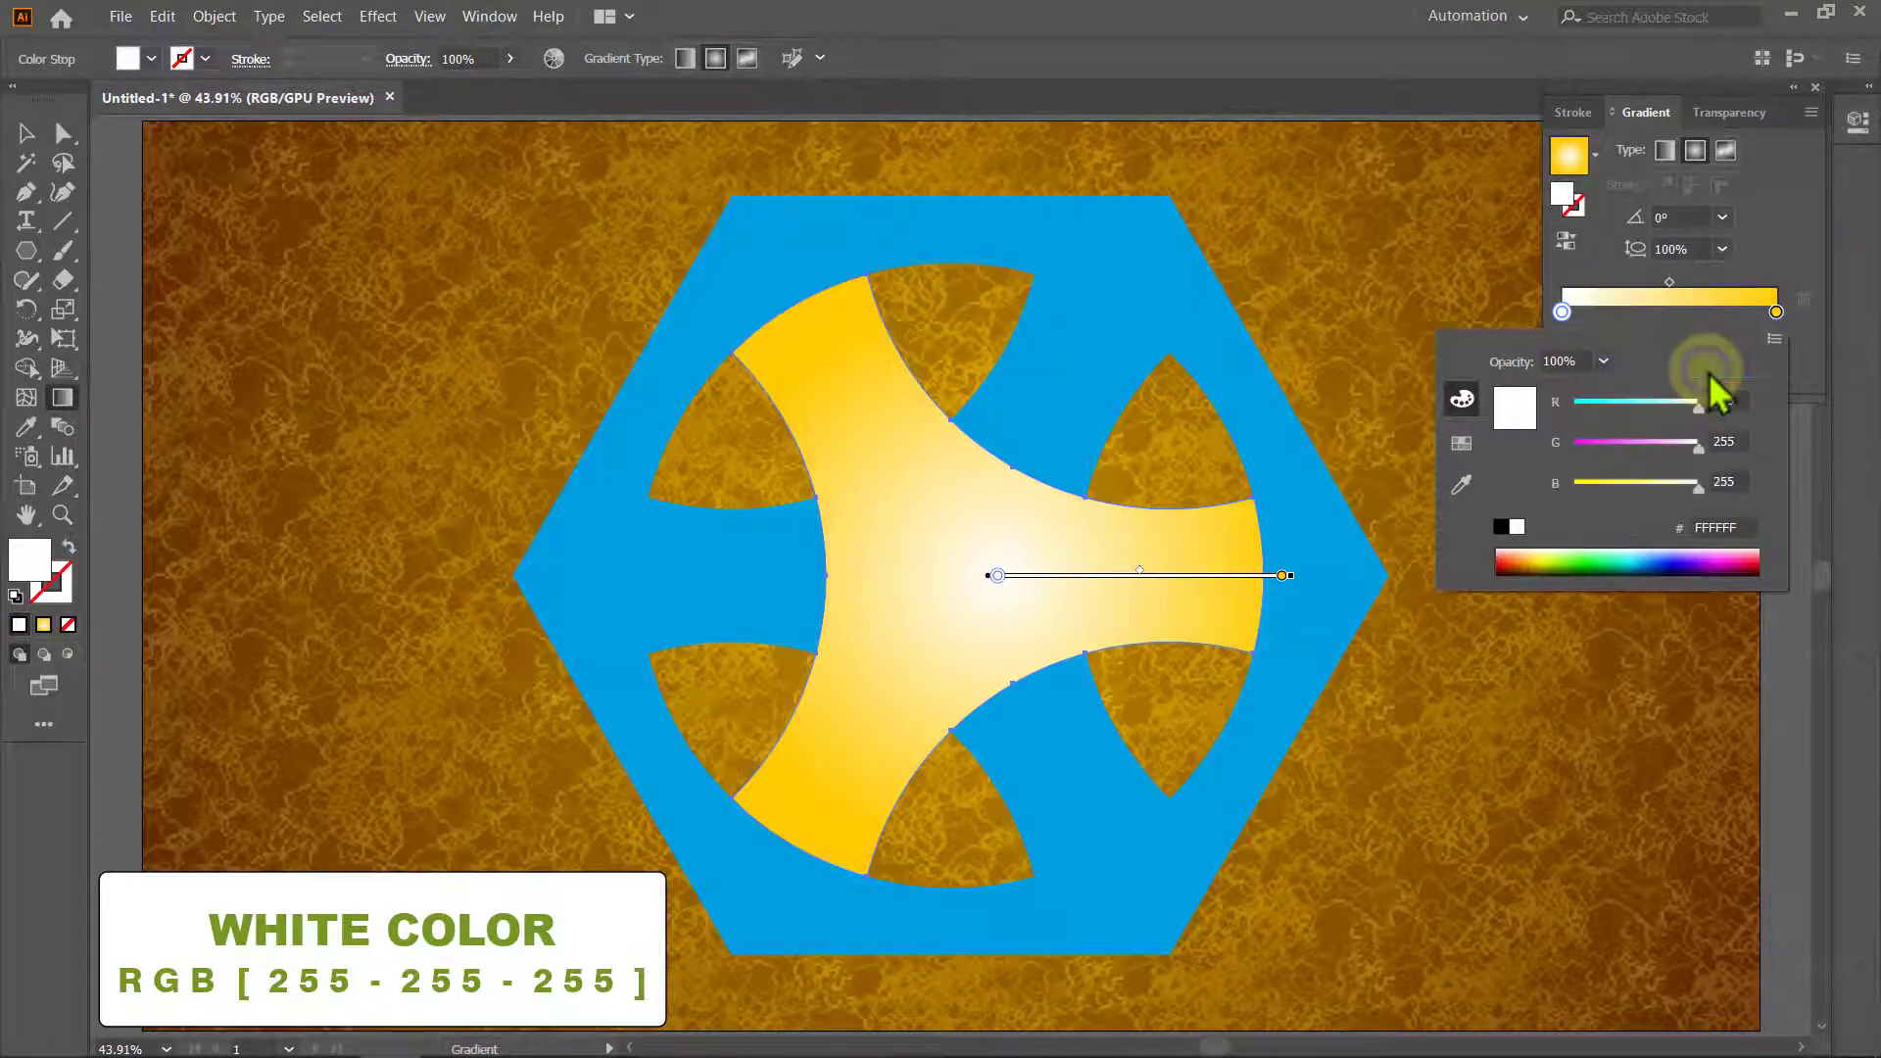
{"action": "left_click", "coordinate": [1822, 380]}
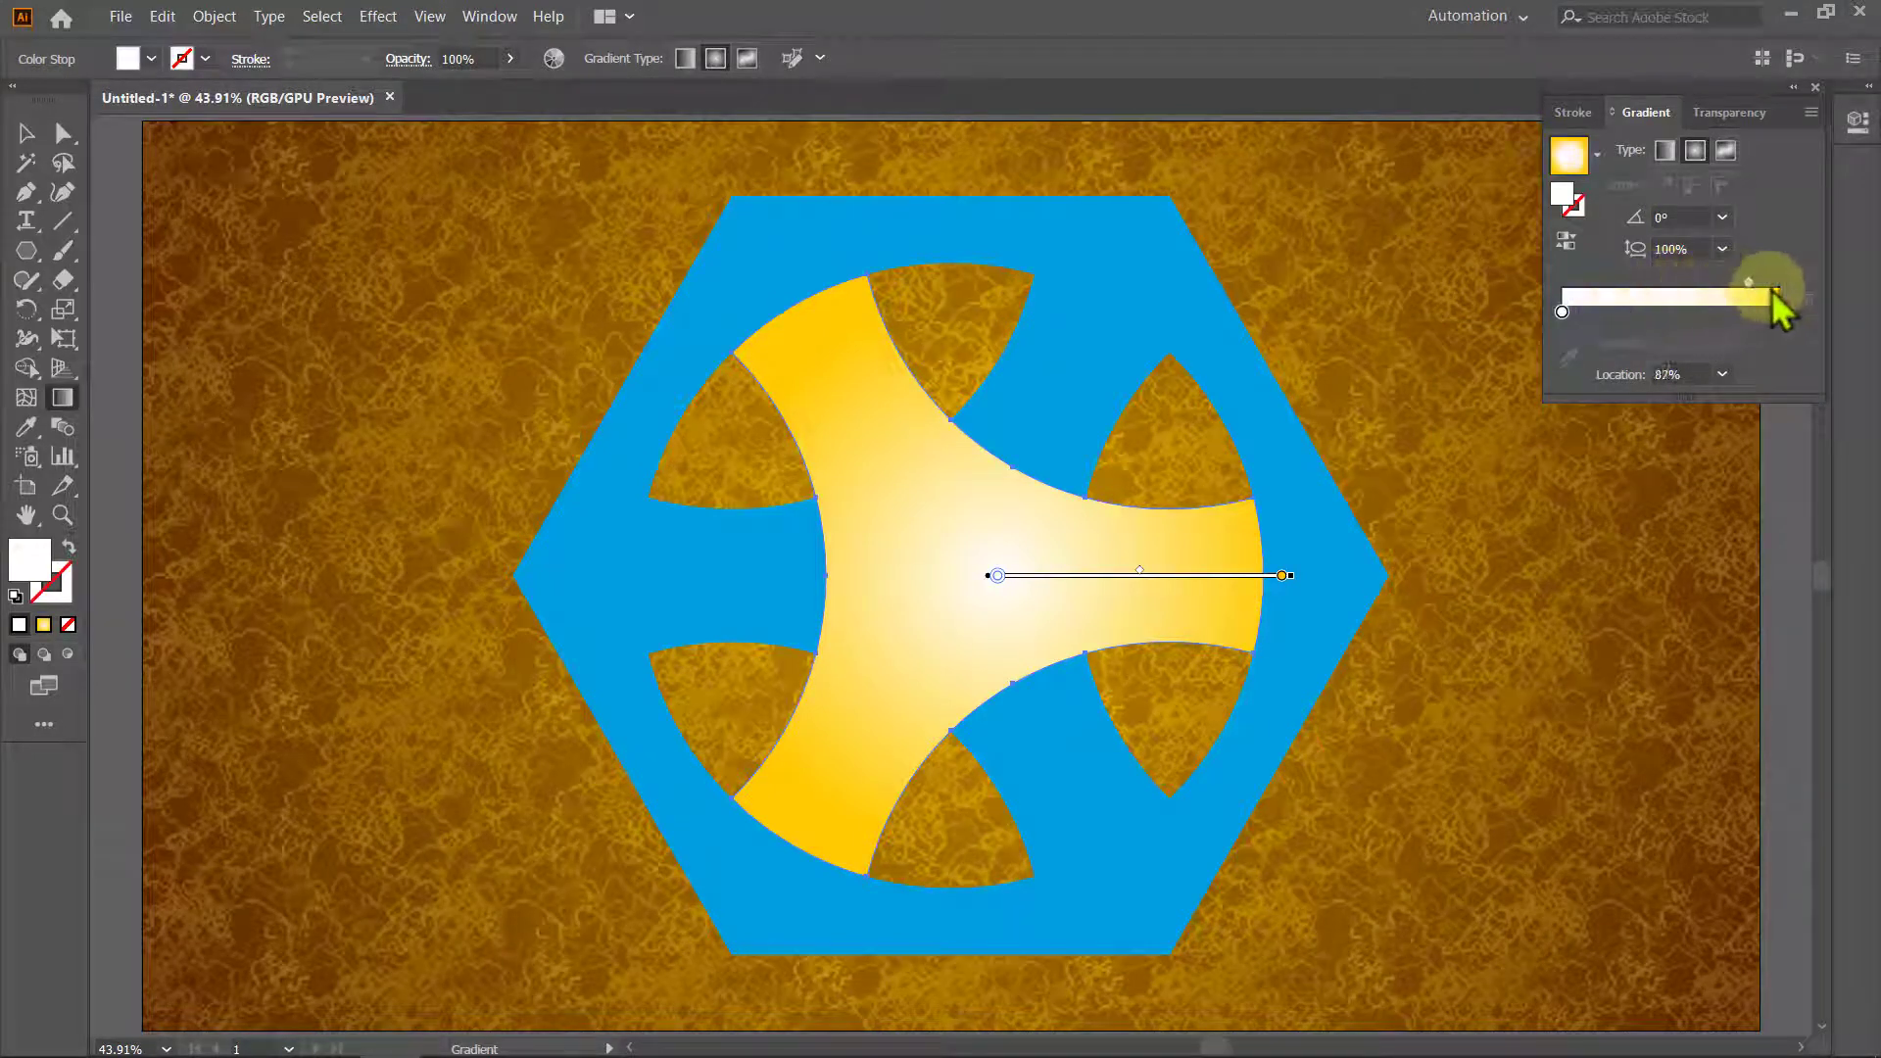
{"action": "left_click_drag", "start_coordinate": [1773, 296], "coordinate": [1766, 392]}
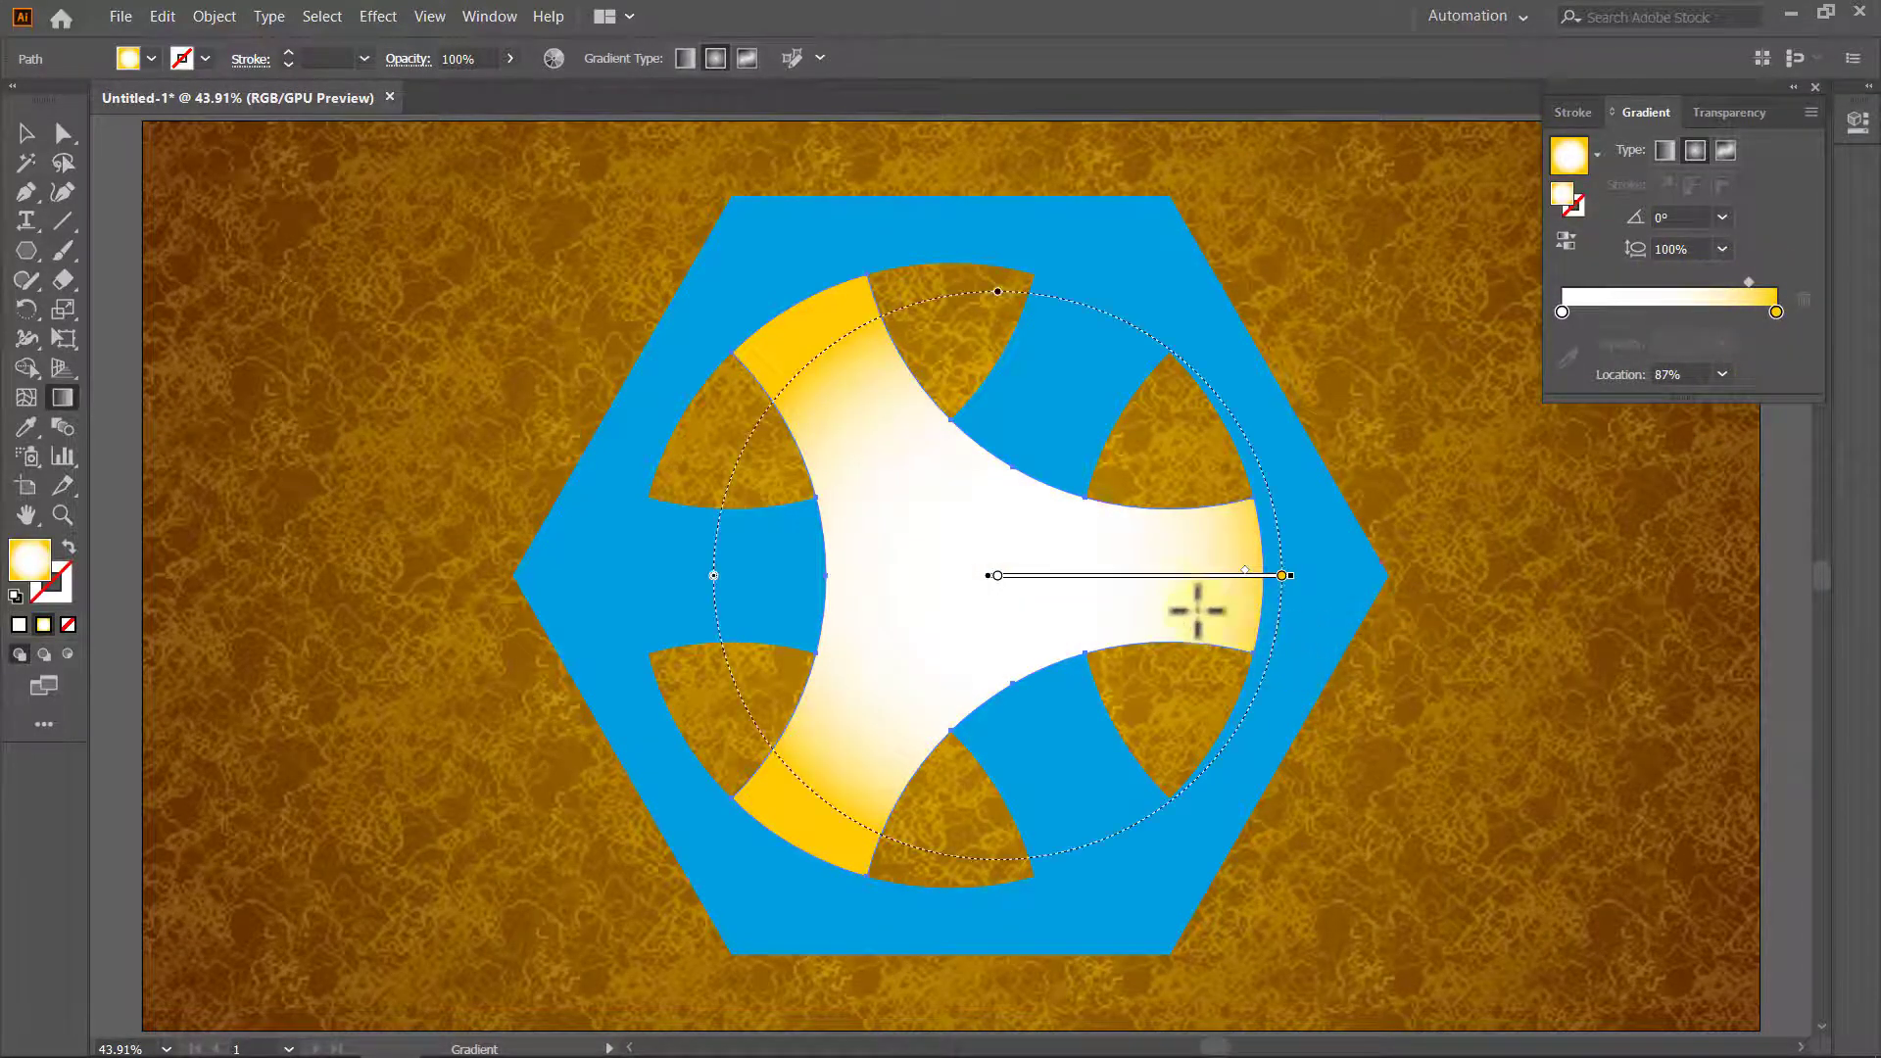
Move the radial gradient's centre left and slightly up on the band, then deselect.
{"action": "left_click_drag", "start_coordinate": [1167, 586], "coordinate": [1270, 586]}
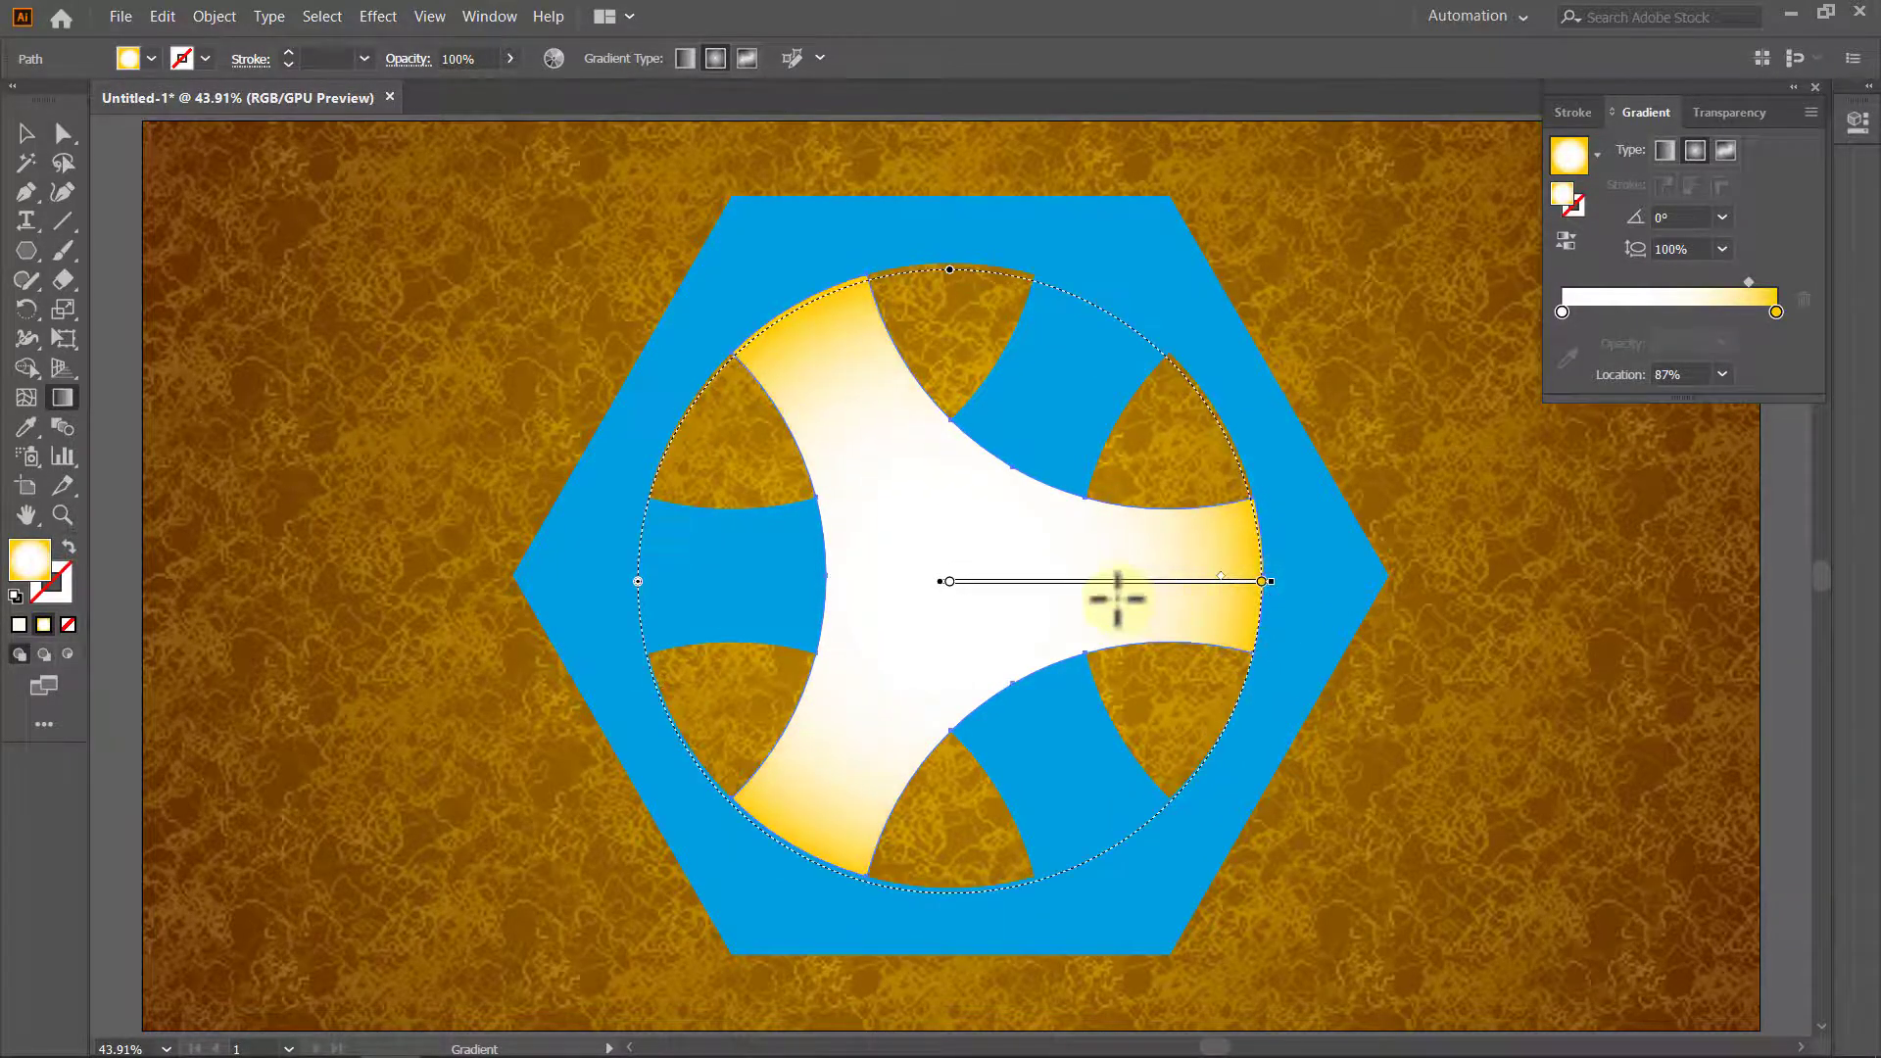
{"action": "left_click_drag", "start_coordinate": [1105, 584], "coordinate": [1105, 576]}
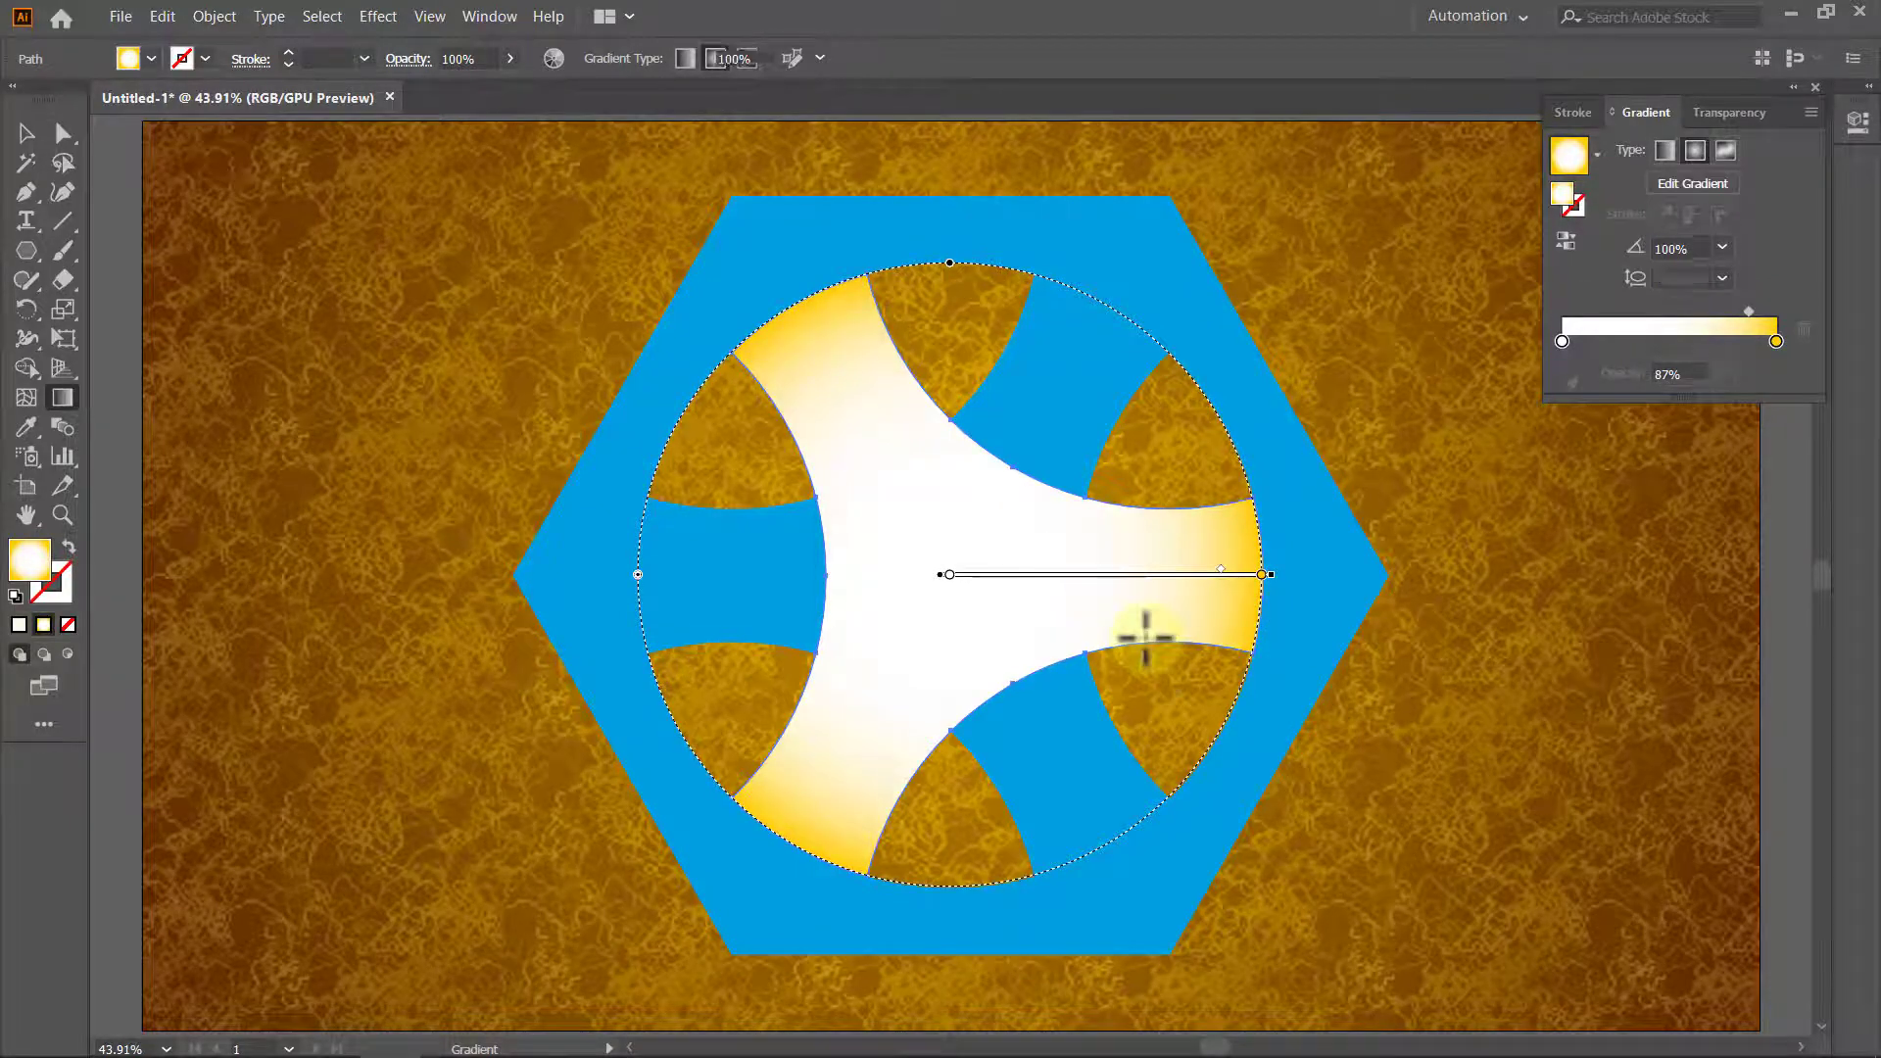
{"action": "key", "text": "v"}
{"action": "left_click", "coordinate": [1405, 692]}
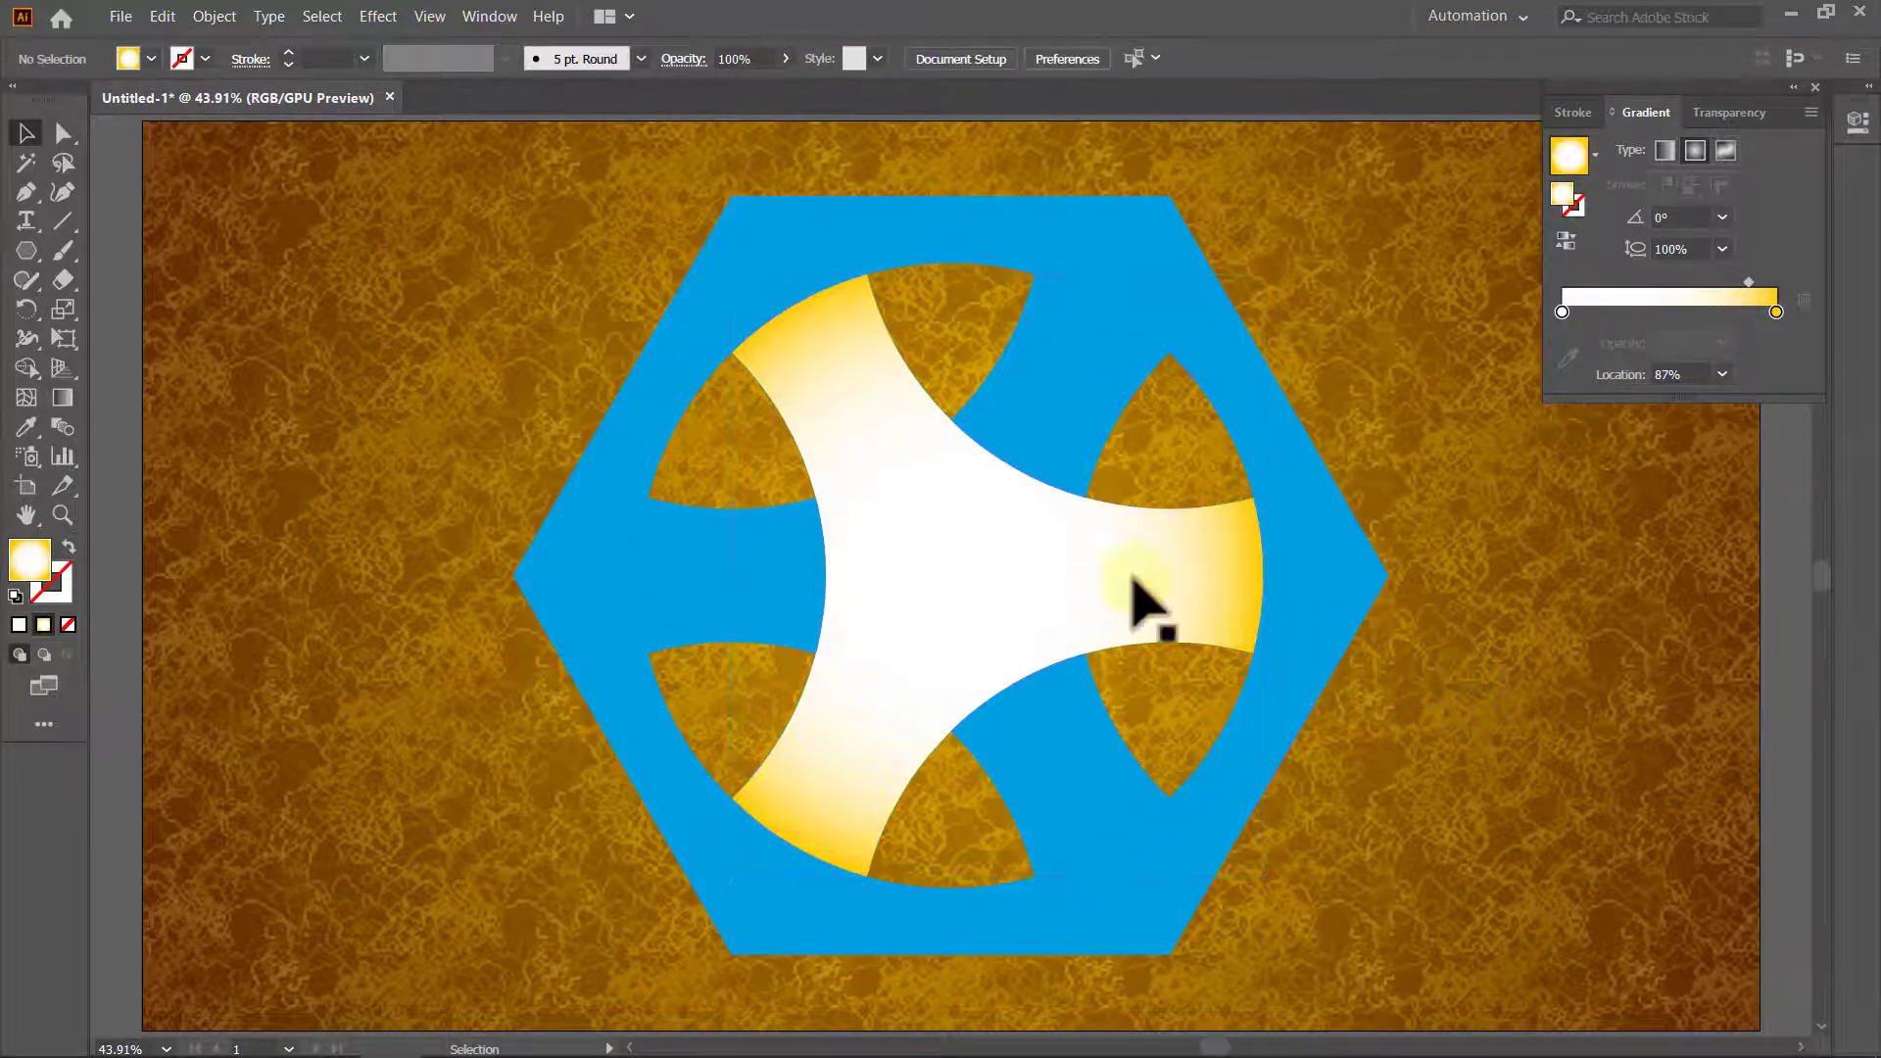
Apply the white-to-yellow radial gradient to the upper-left section, enlarged so yellow reaches the rim.
{"action": "left_click", "coordinate": [715, 314]}
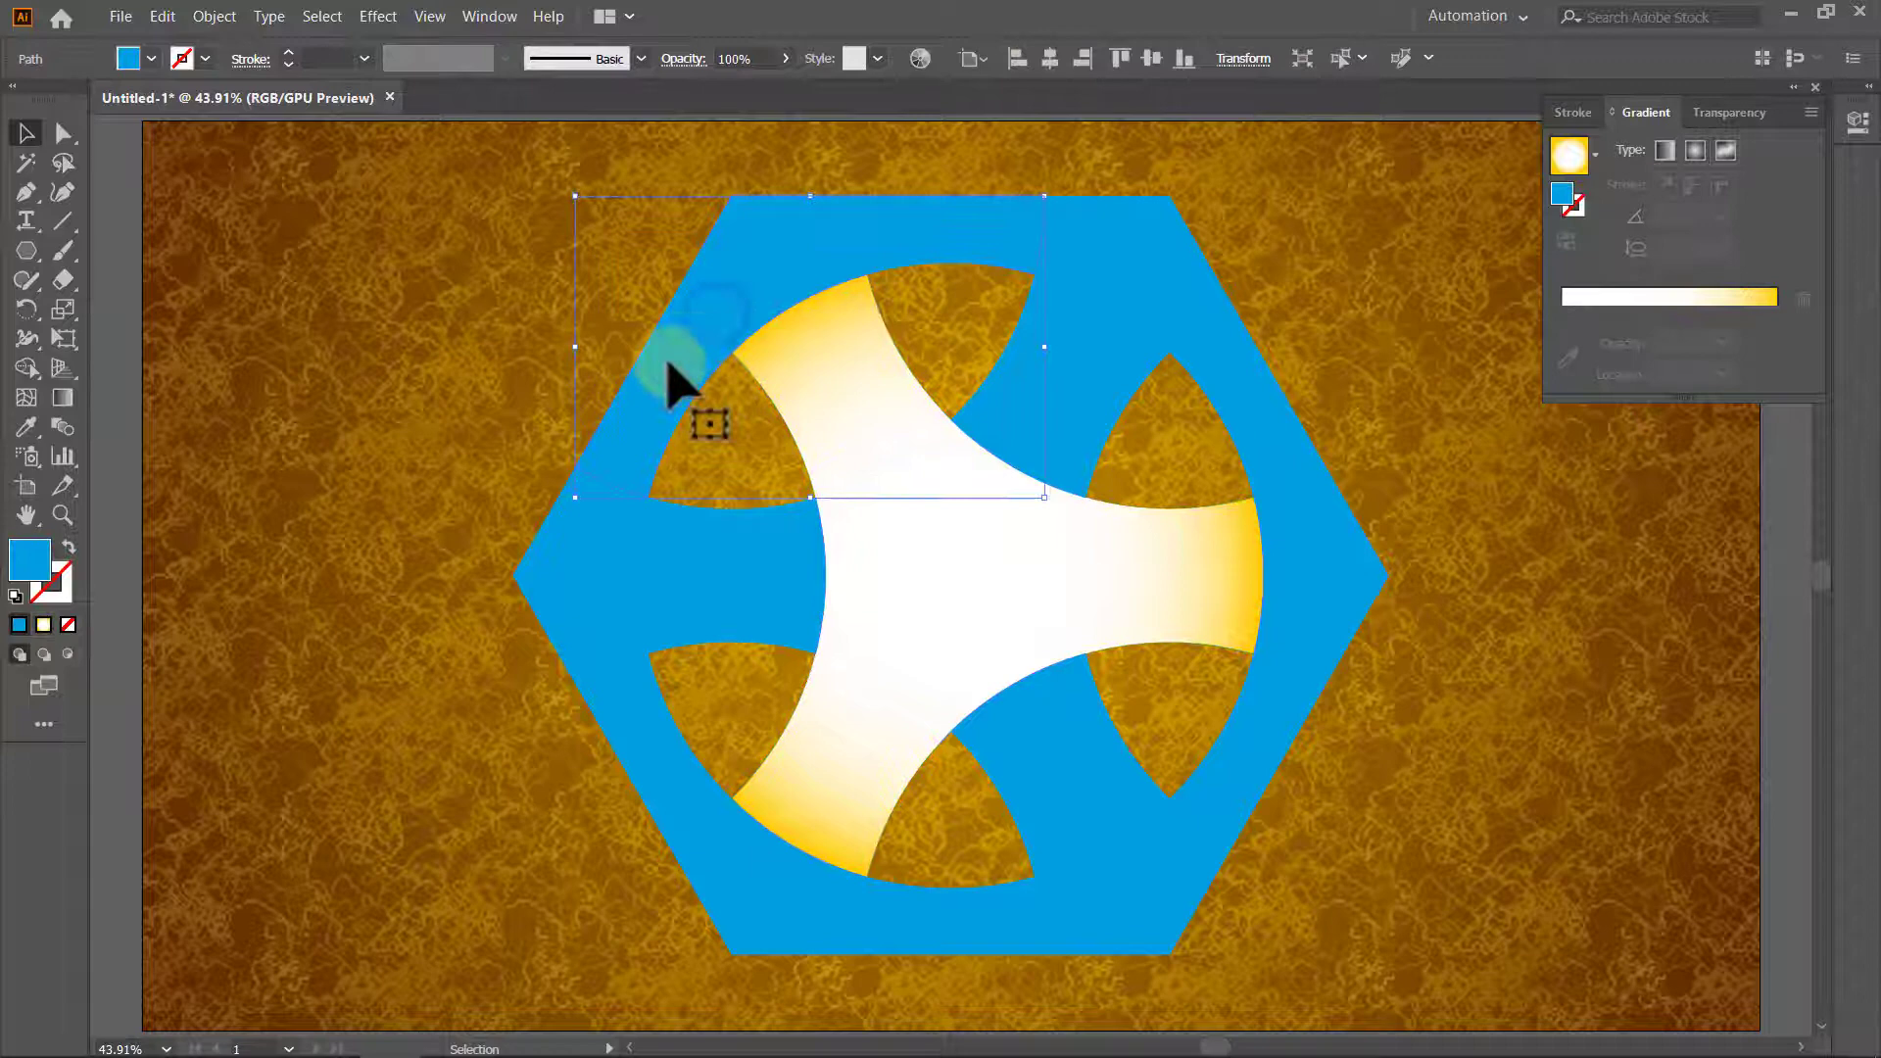
{"action": "left_click", "coordinate": [64, 400]}
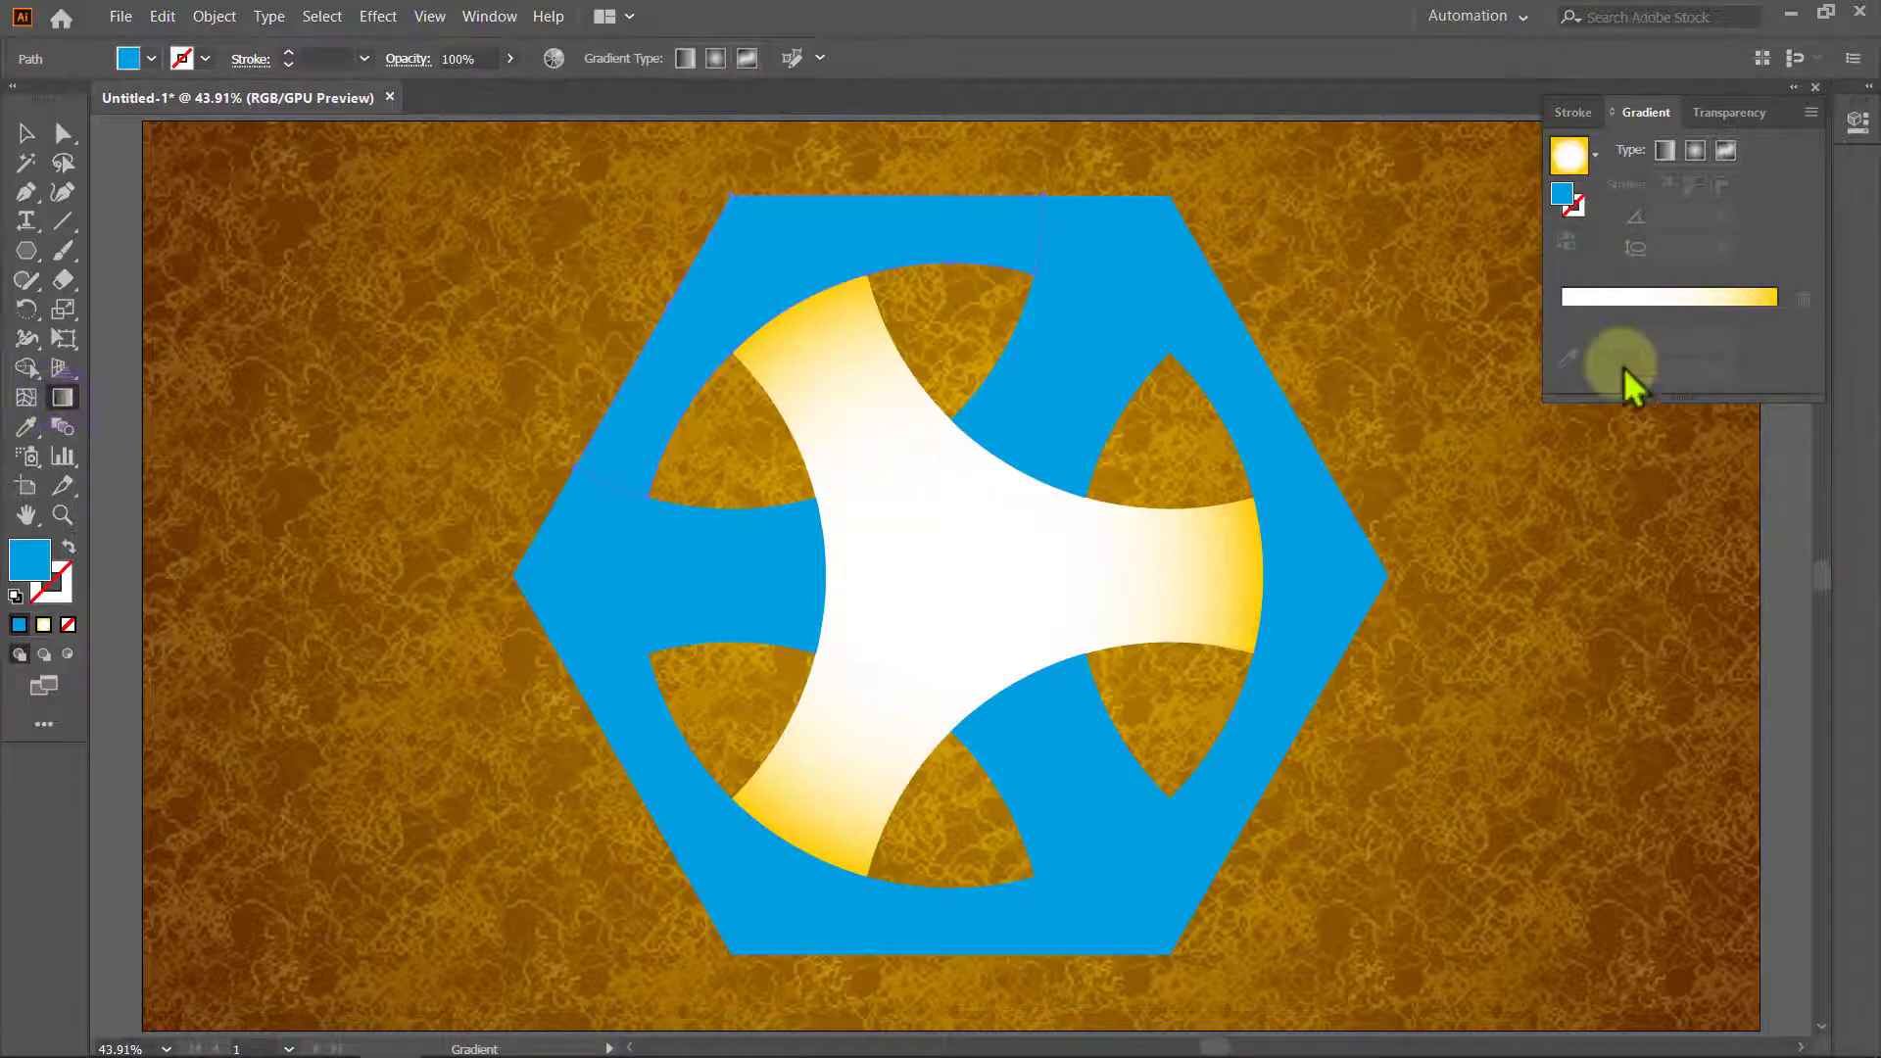
{"action": "left_click", "coordinate": [1695, 152]}
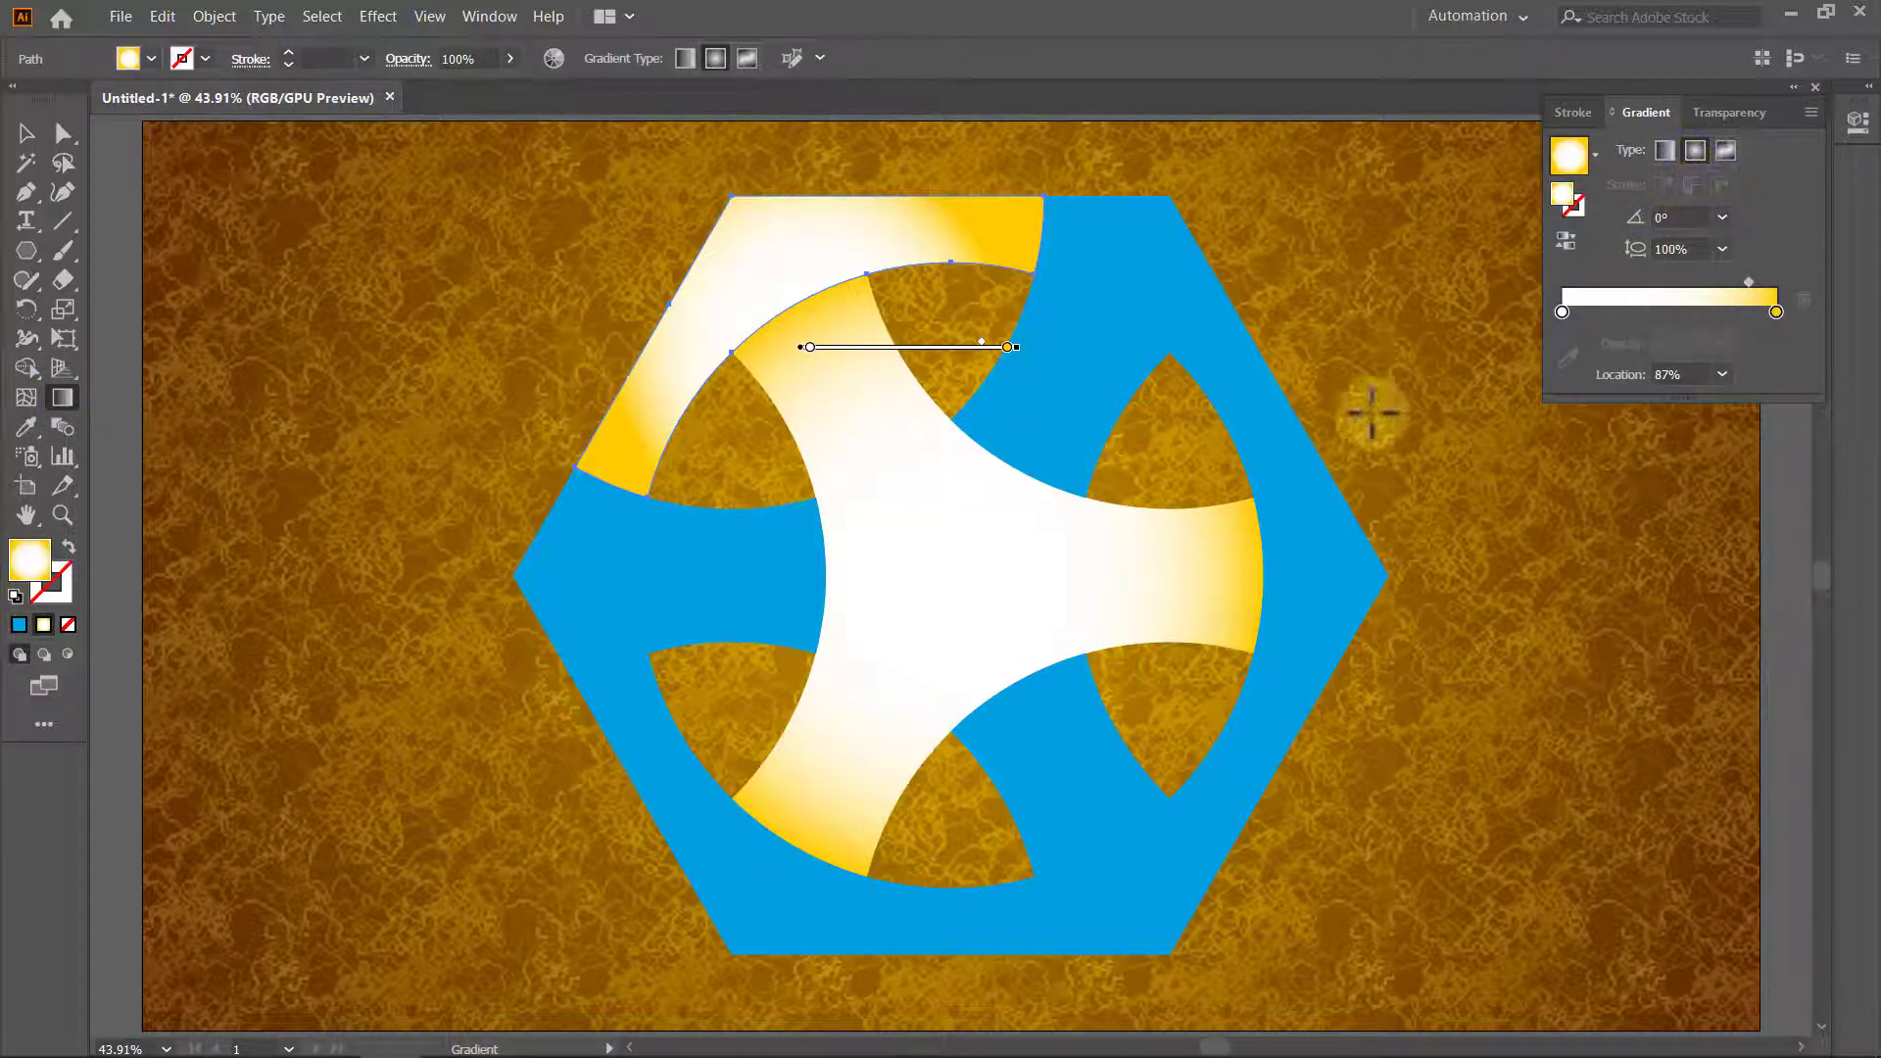
{"action": "left_click_drag", "start_coordinate": [894, 350], "coordinate": [881, 334]}
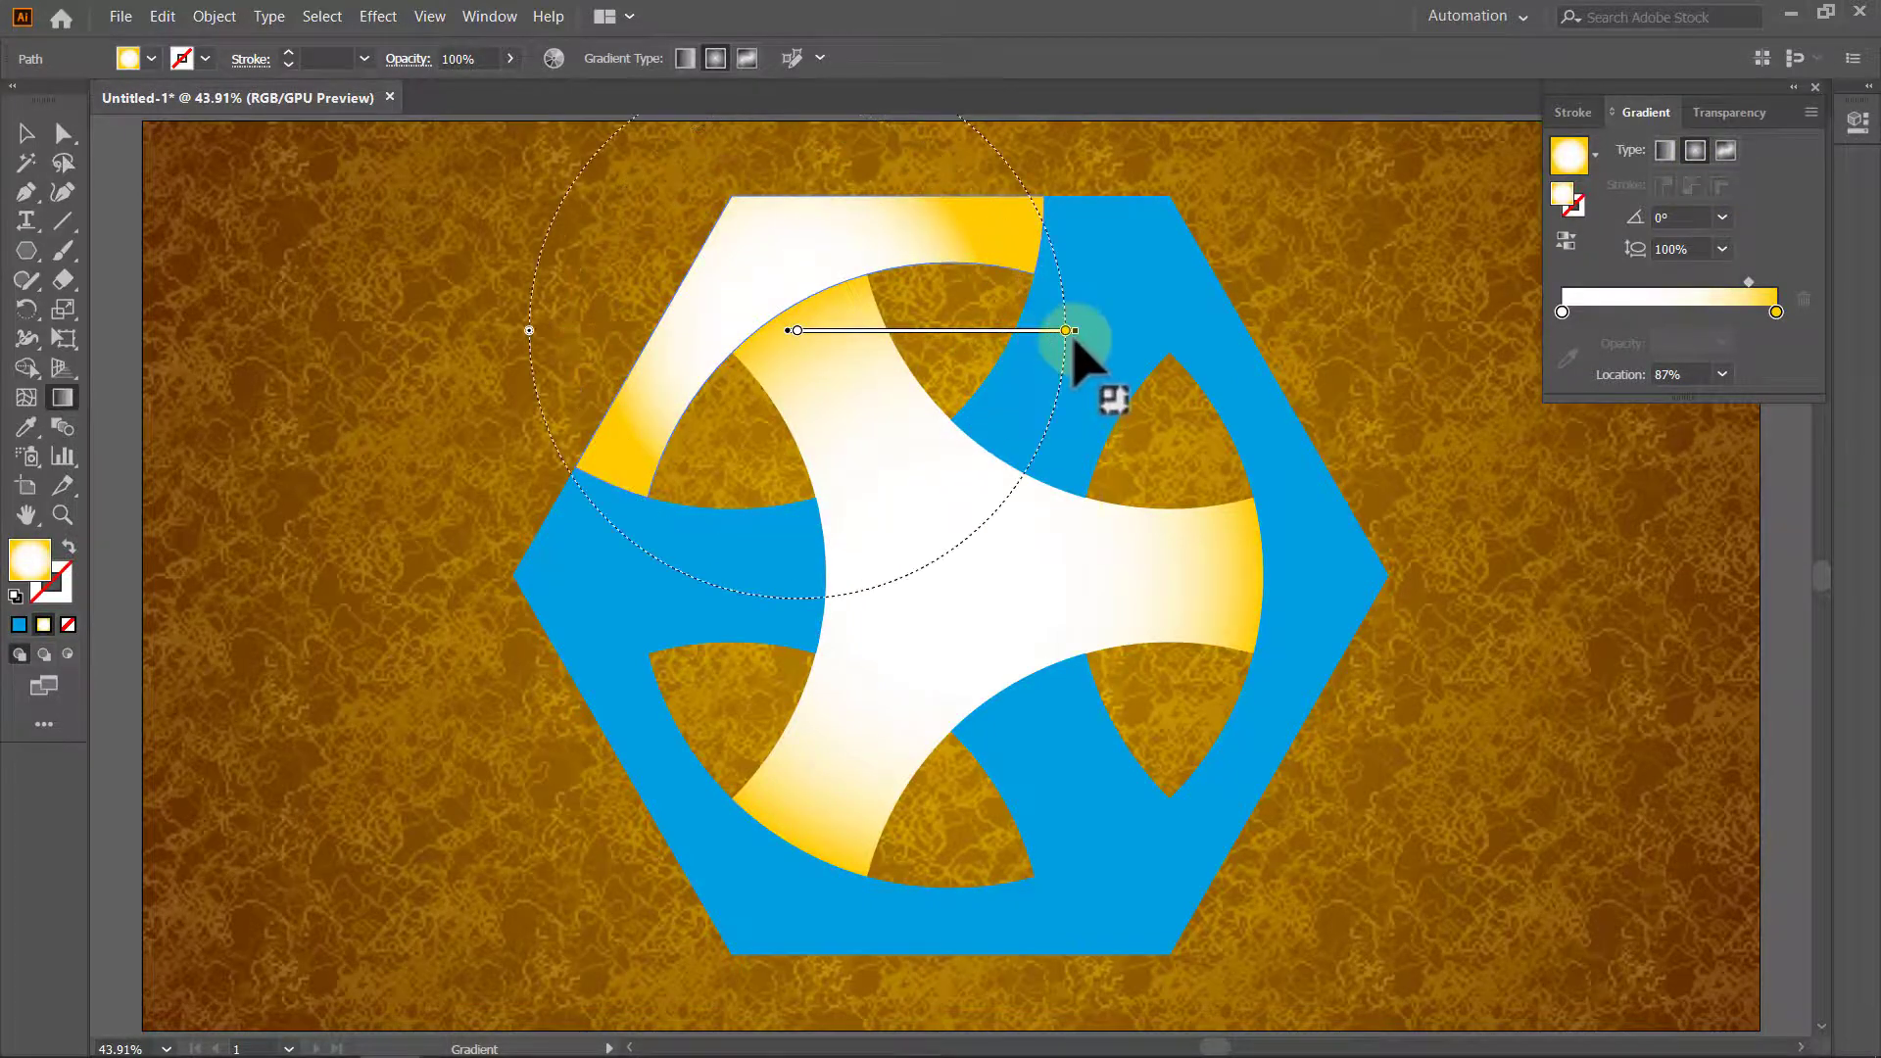
{"action": "left_click_drag", "start_coordinate": [999, 333], "coordinate": [1068, 333]}
{"action": "left_click_drag", "start_coordinate": [885, 332], "coordinate": [892, 325]}
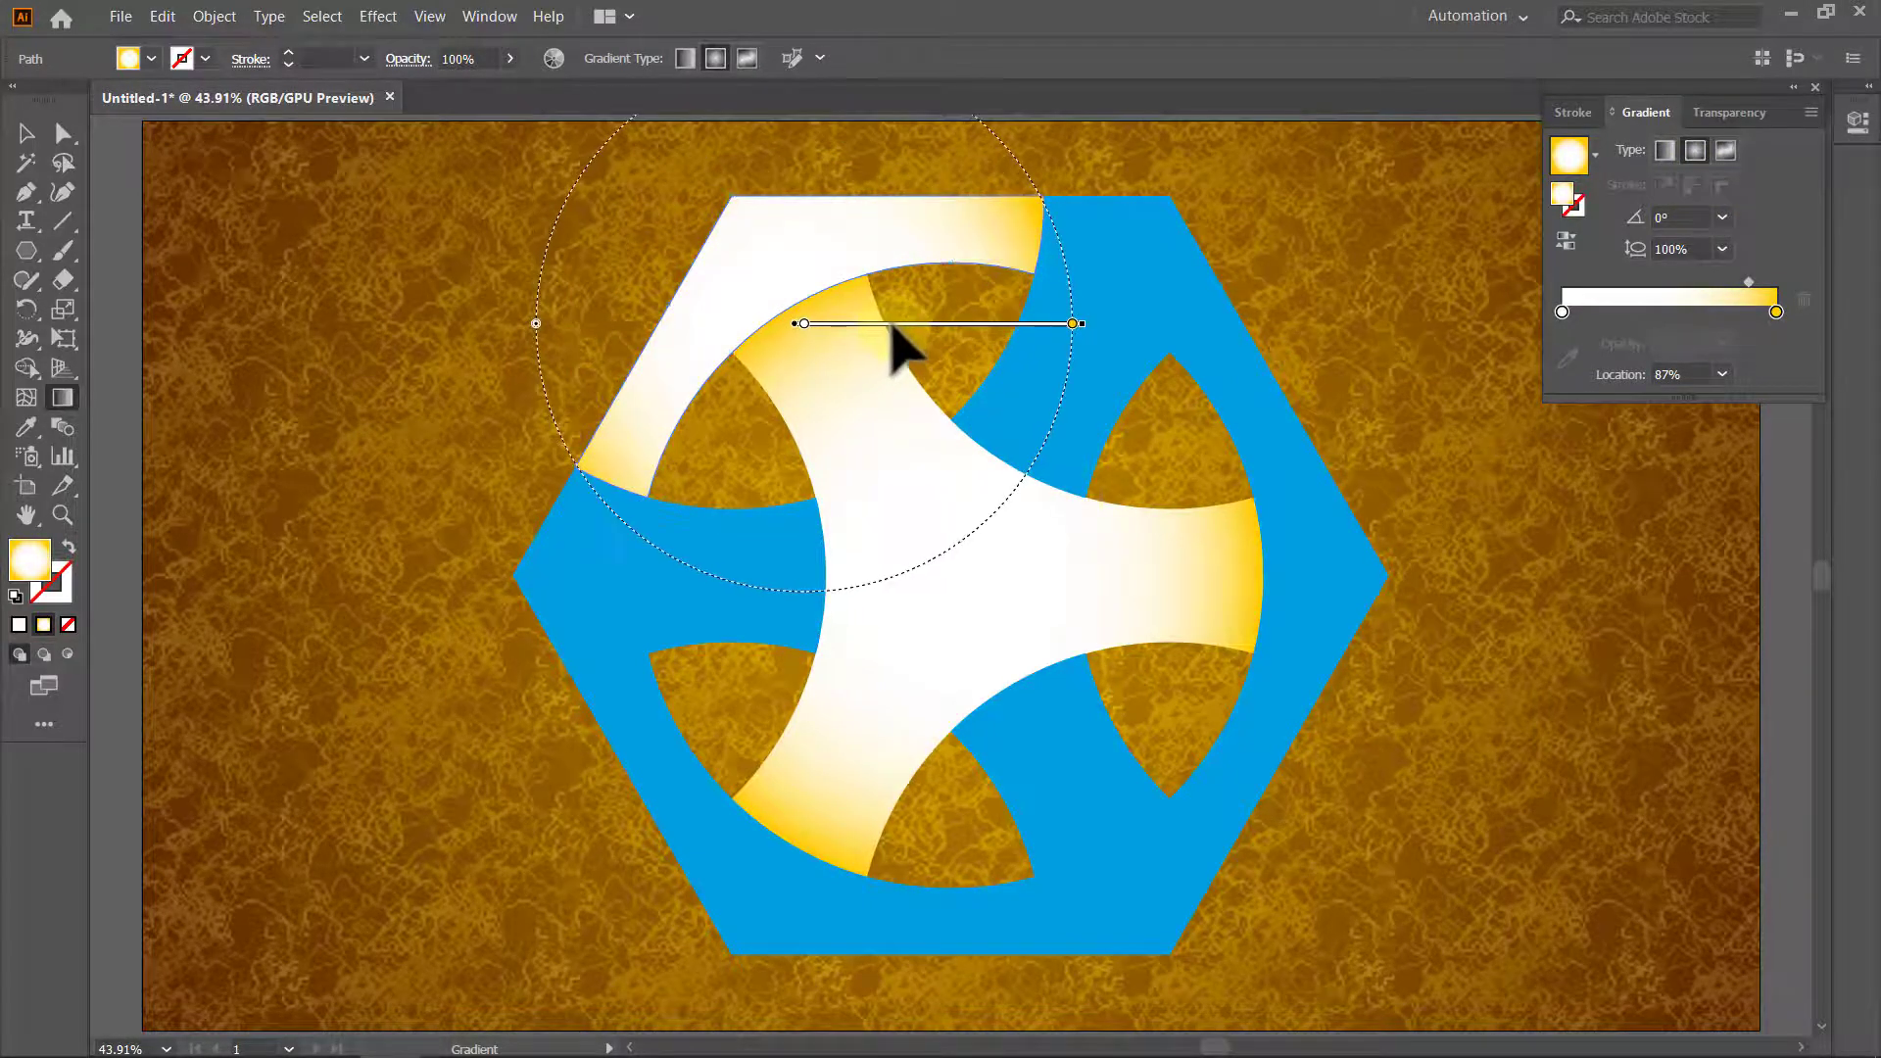
{"action": "key", "text": "v"}
{"action": "left_click", "coordinate": [410, 364]}
{"action": "left_click", "coordinate": [566, 762]}
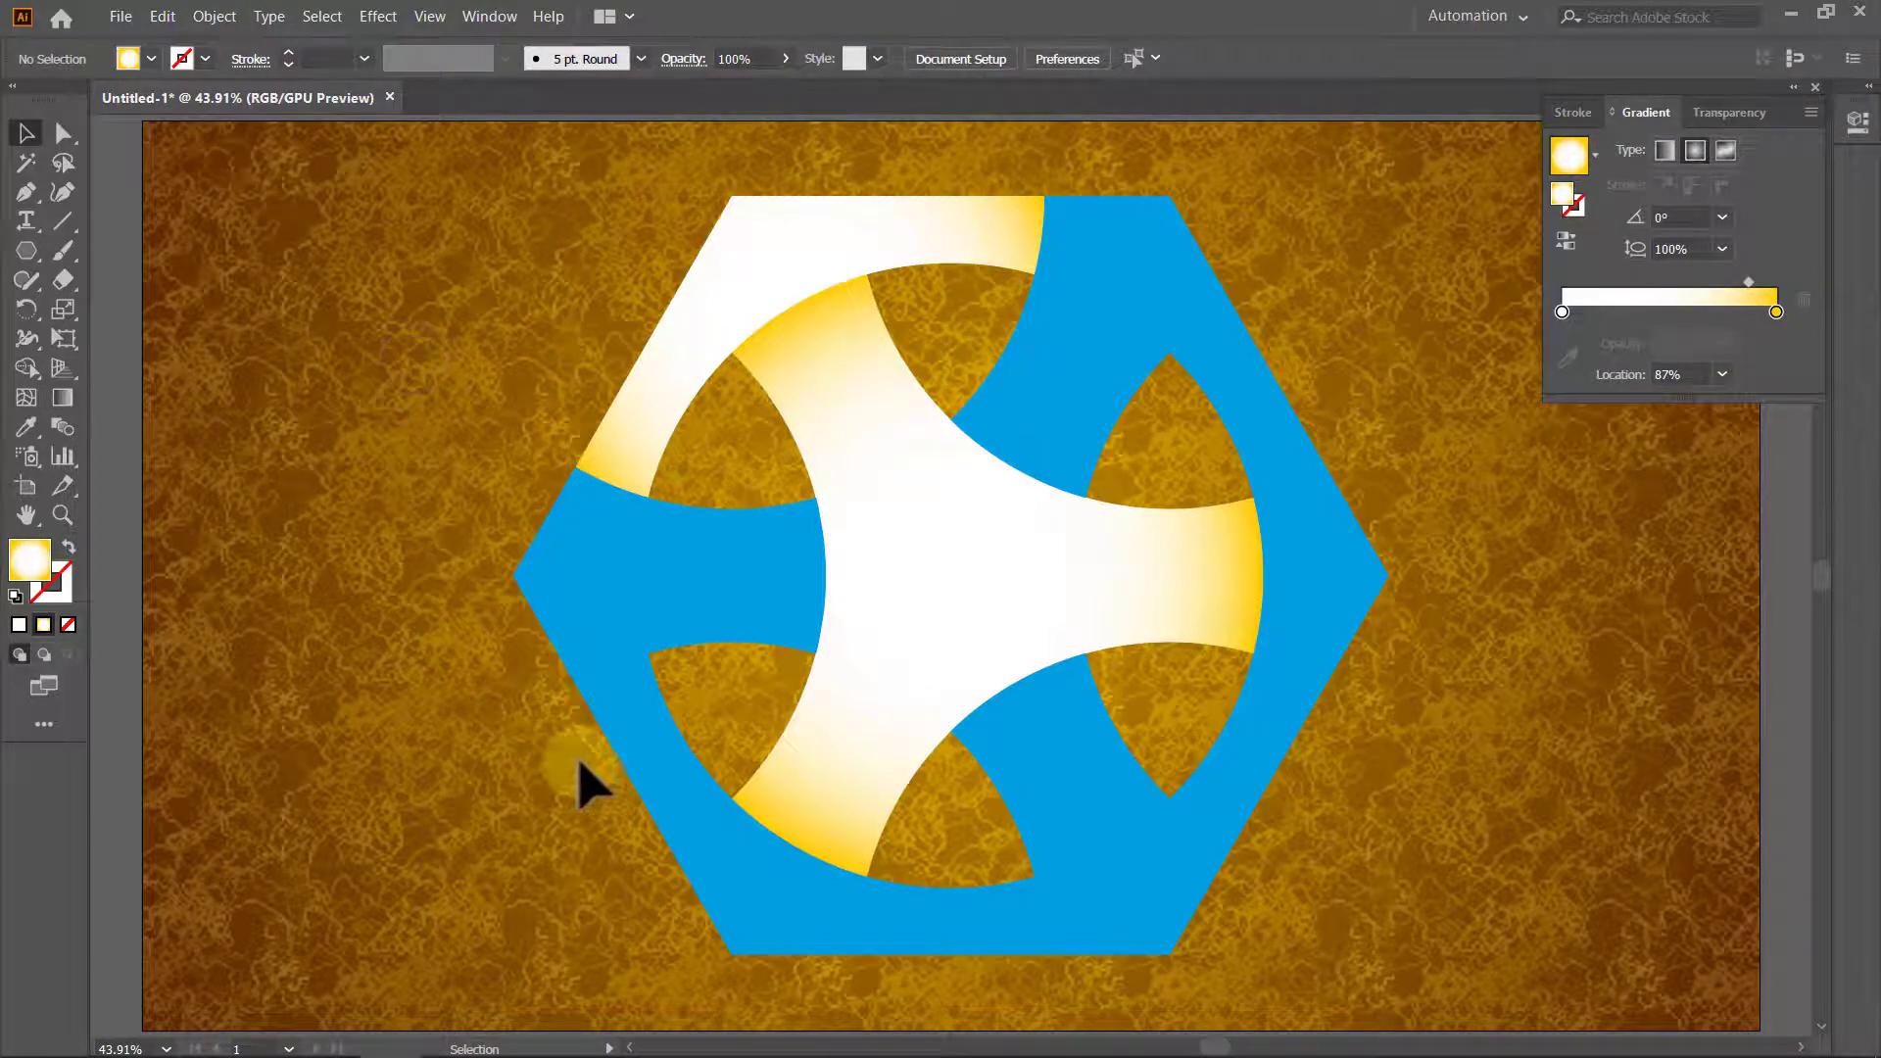
Give the lower-left section the radial gradient with a wider radius and lowered centre.
{"action": "left_click", "coordinate": [644, 771]}
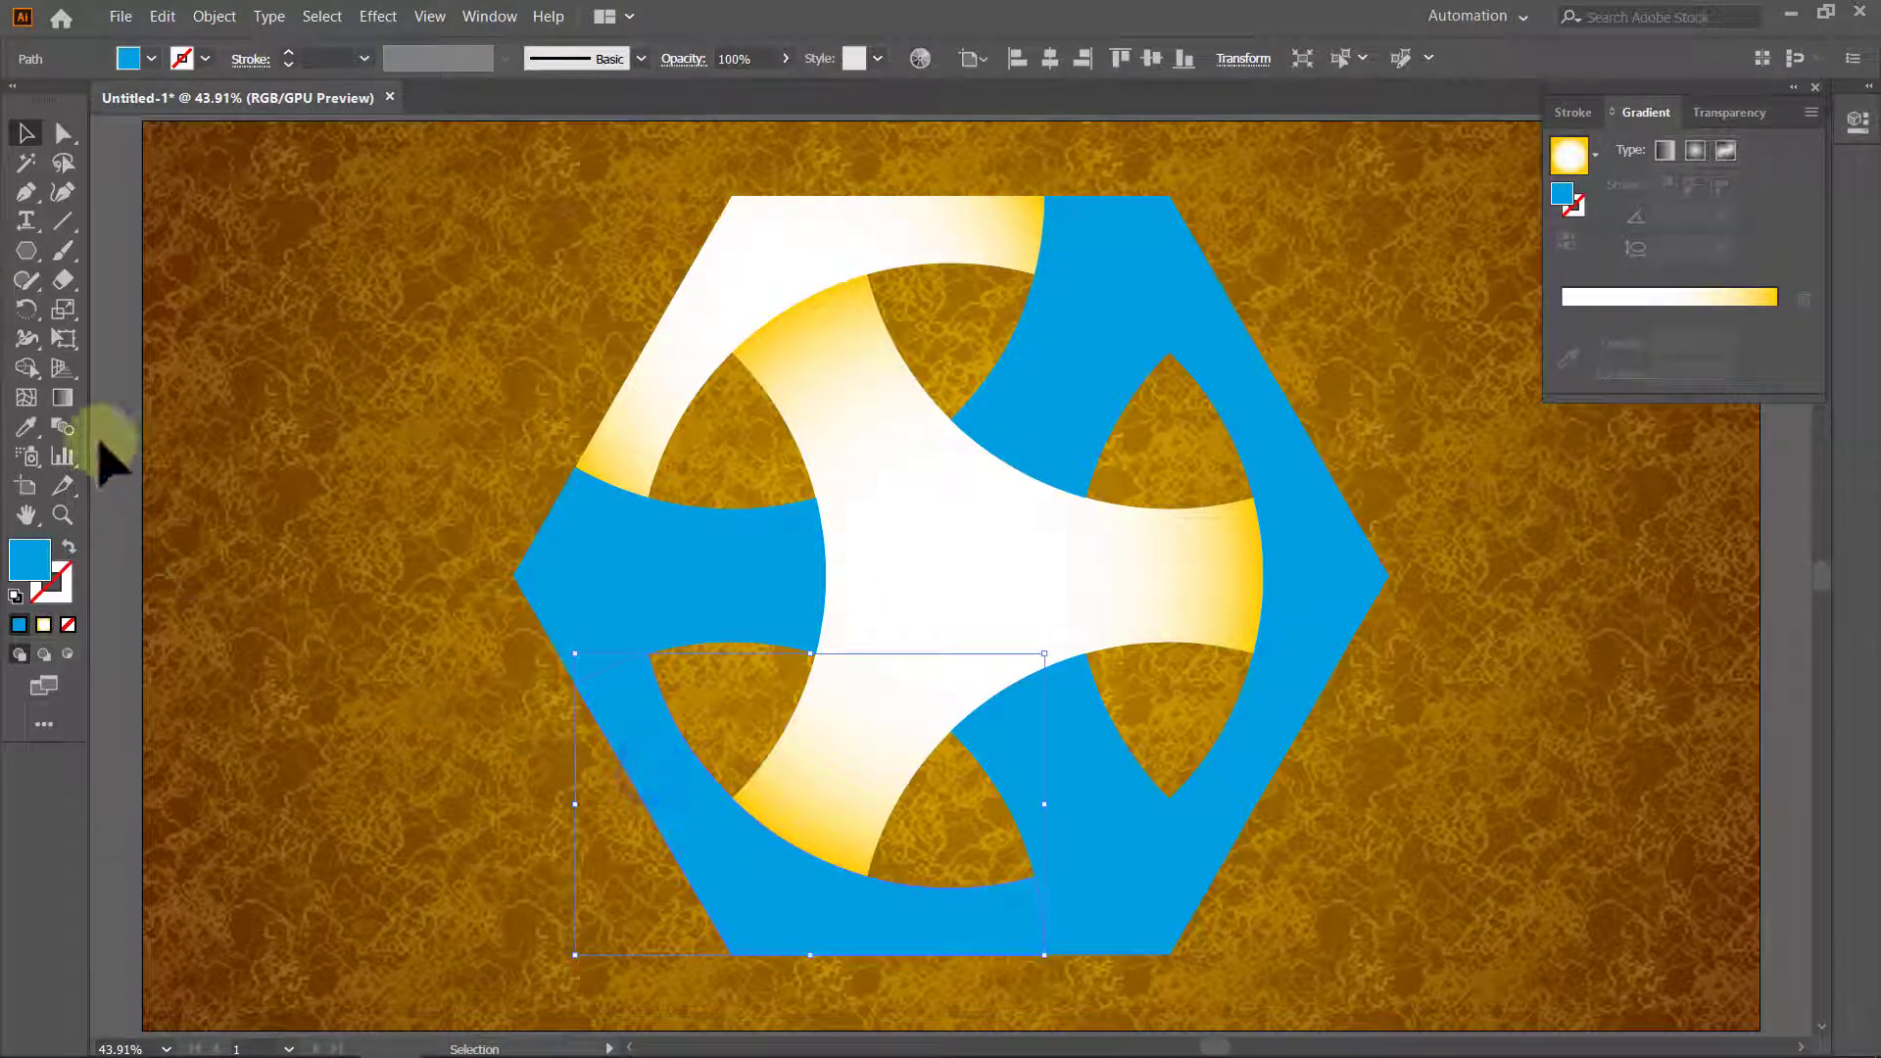
{"action": "left_click", "coordinate": [64, 400]}
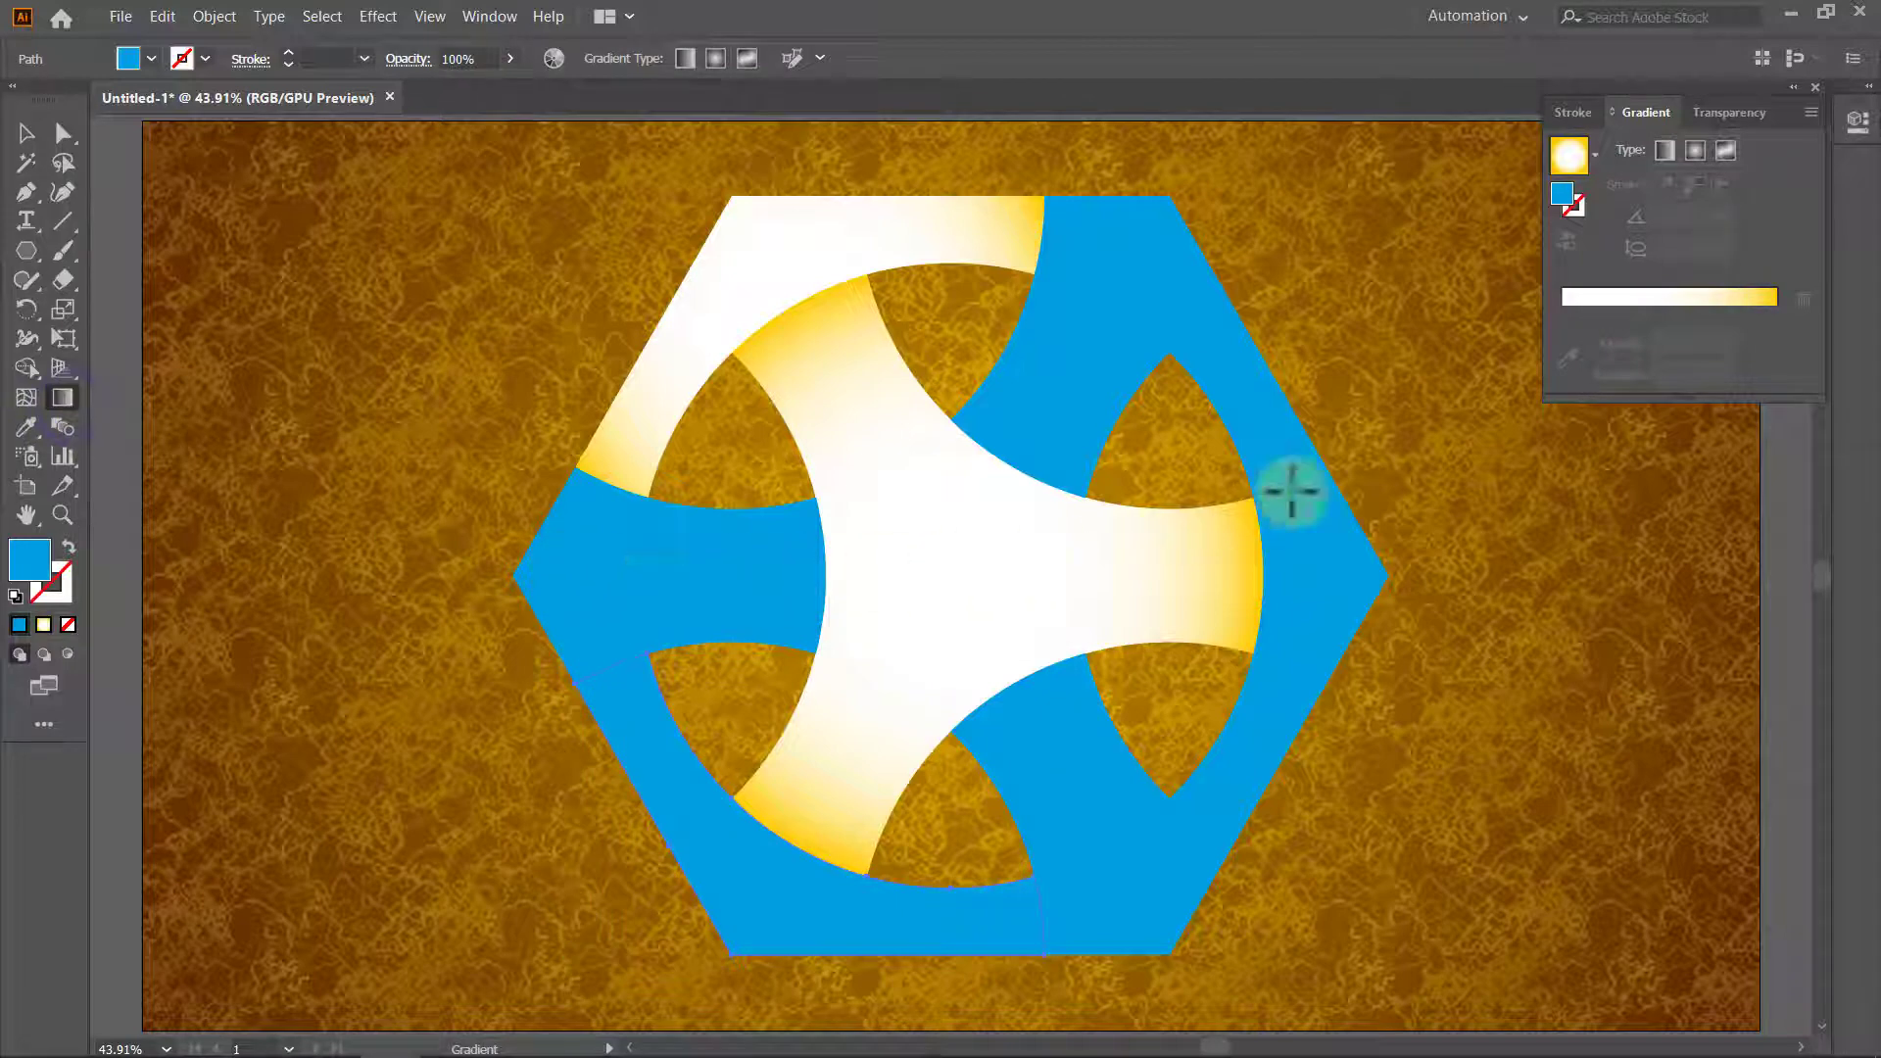
{"action": "left_click", "coordinate": [1695, 150]}
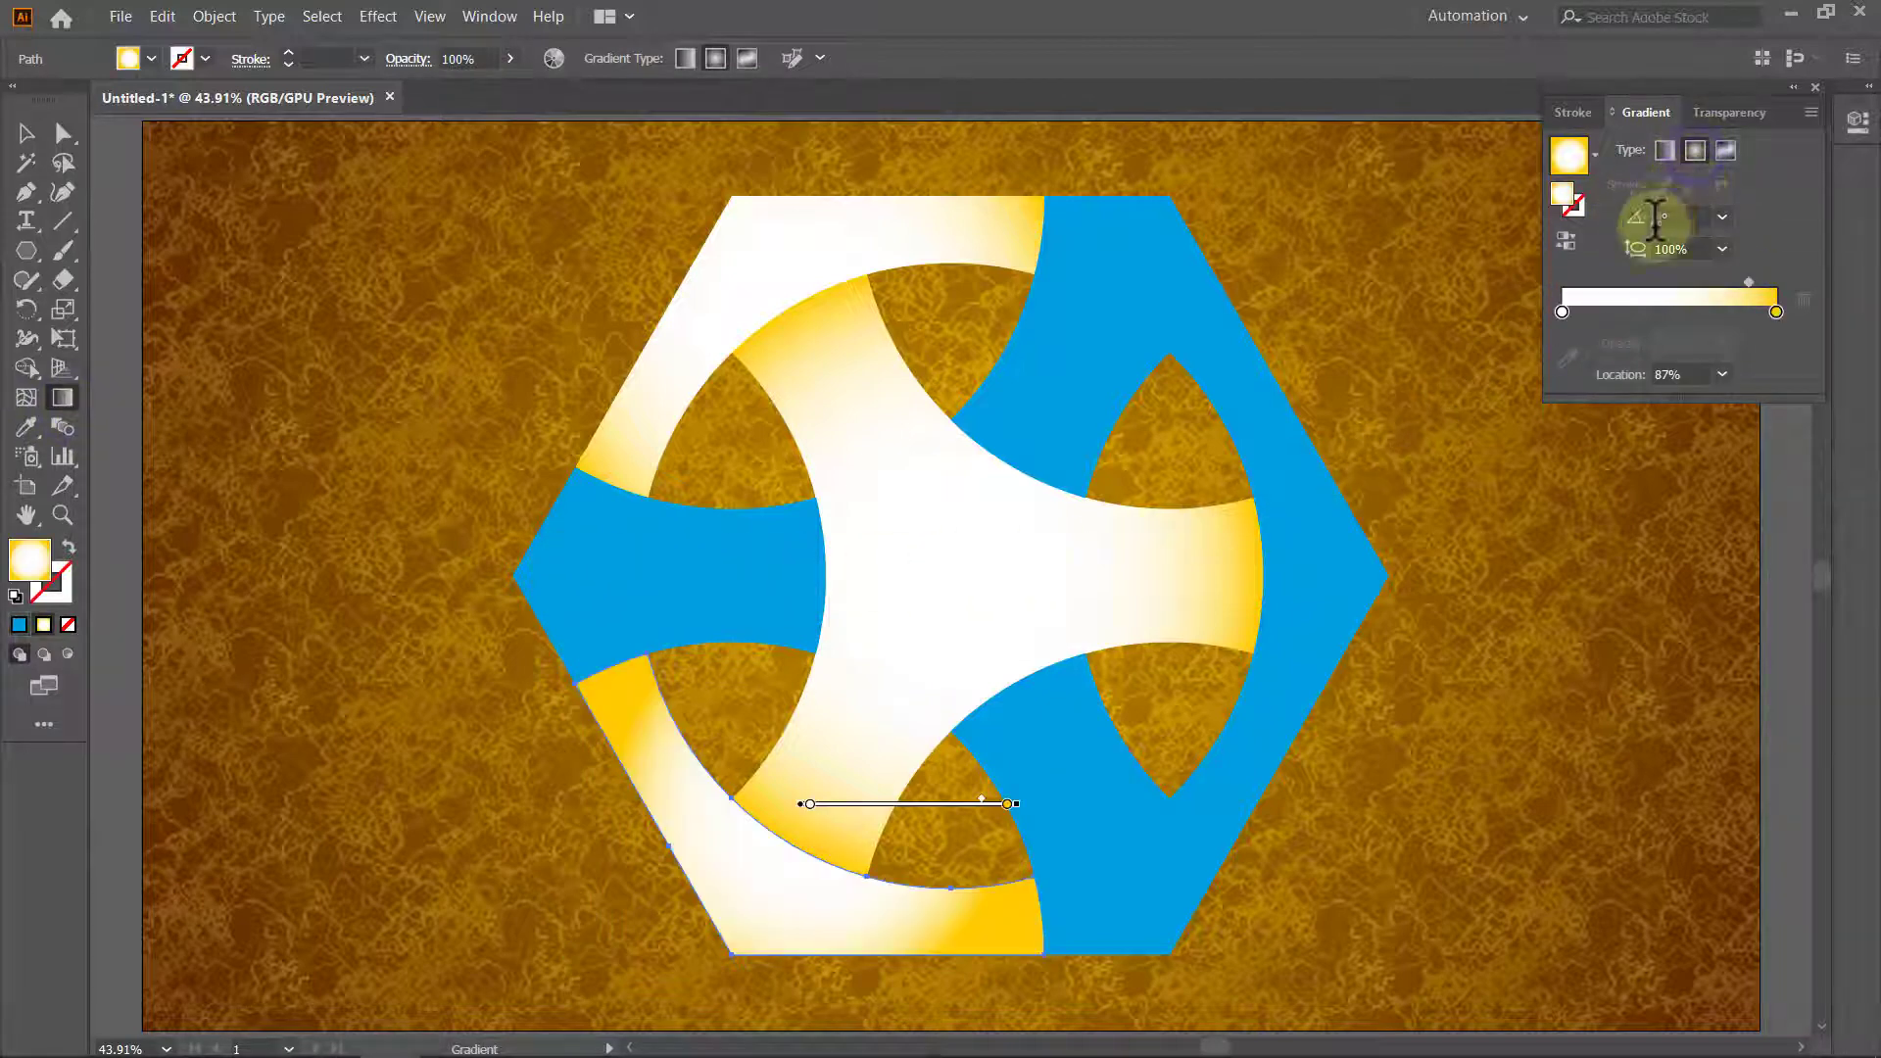
{"action": "left_click_drag", "start_coordinate": [1011, 805], "coordinate": [1081, 803]}
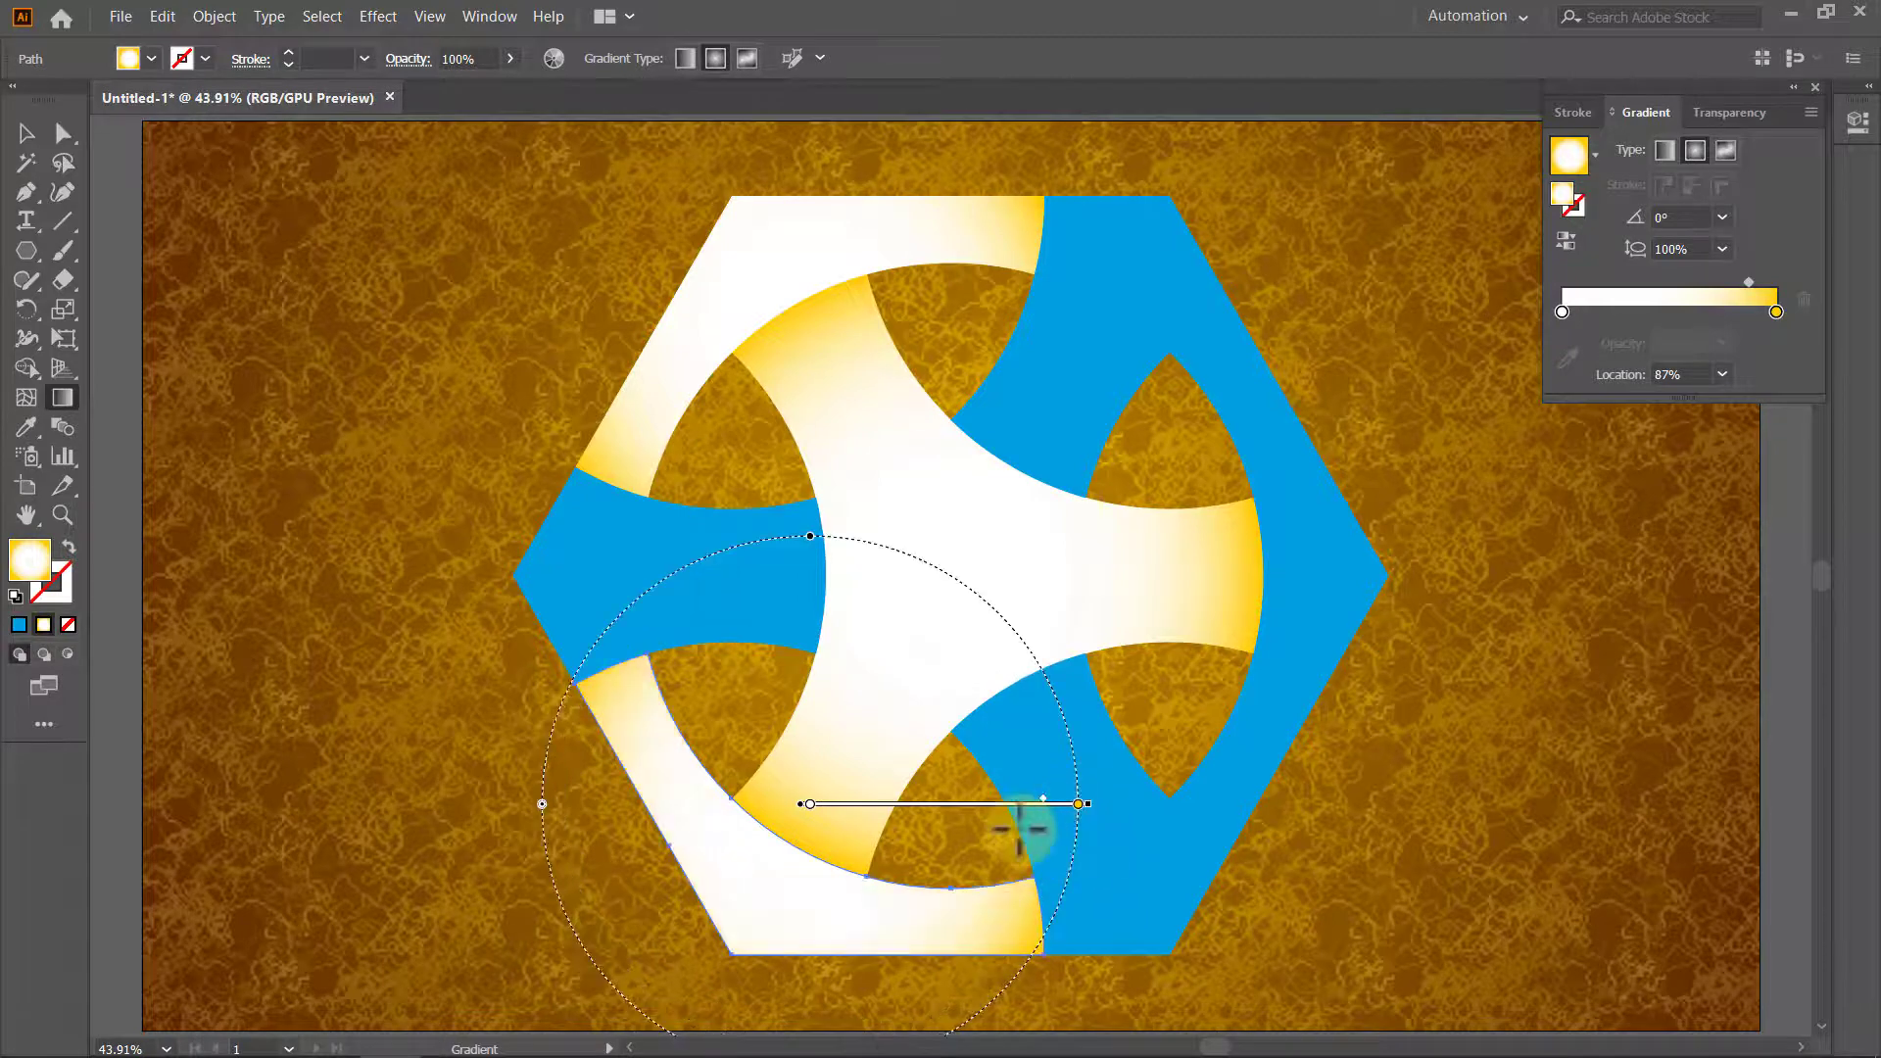
{"action": "left_click_drag", "start_coordinate": [968, 806], "coordinate": [968, 821]}
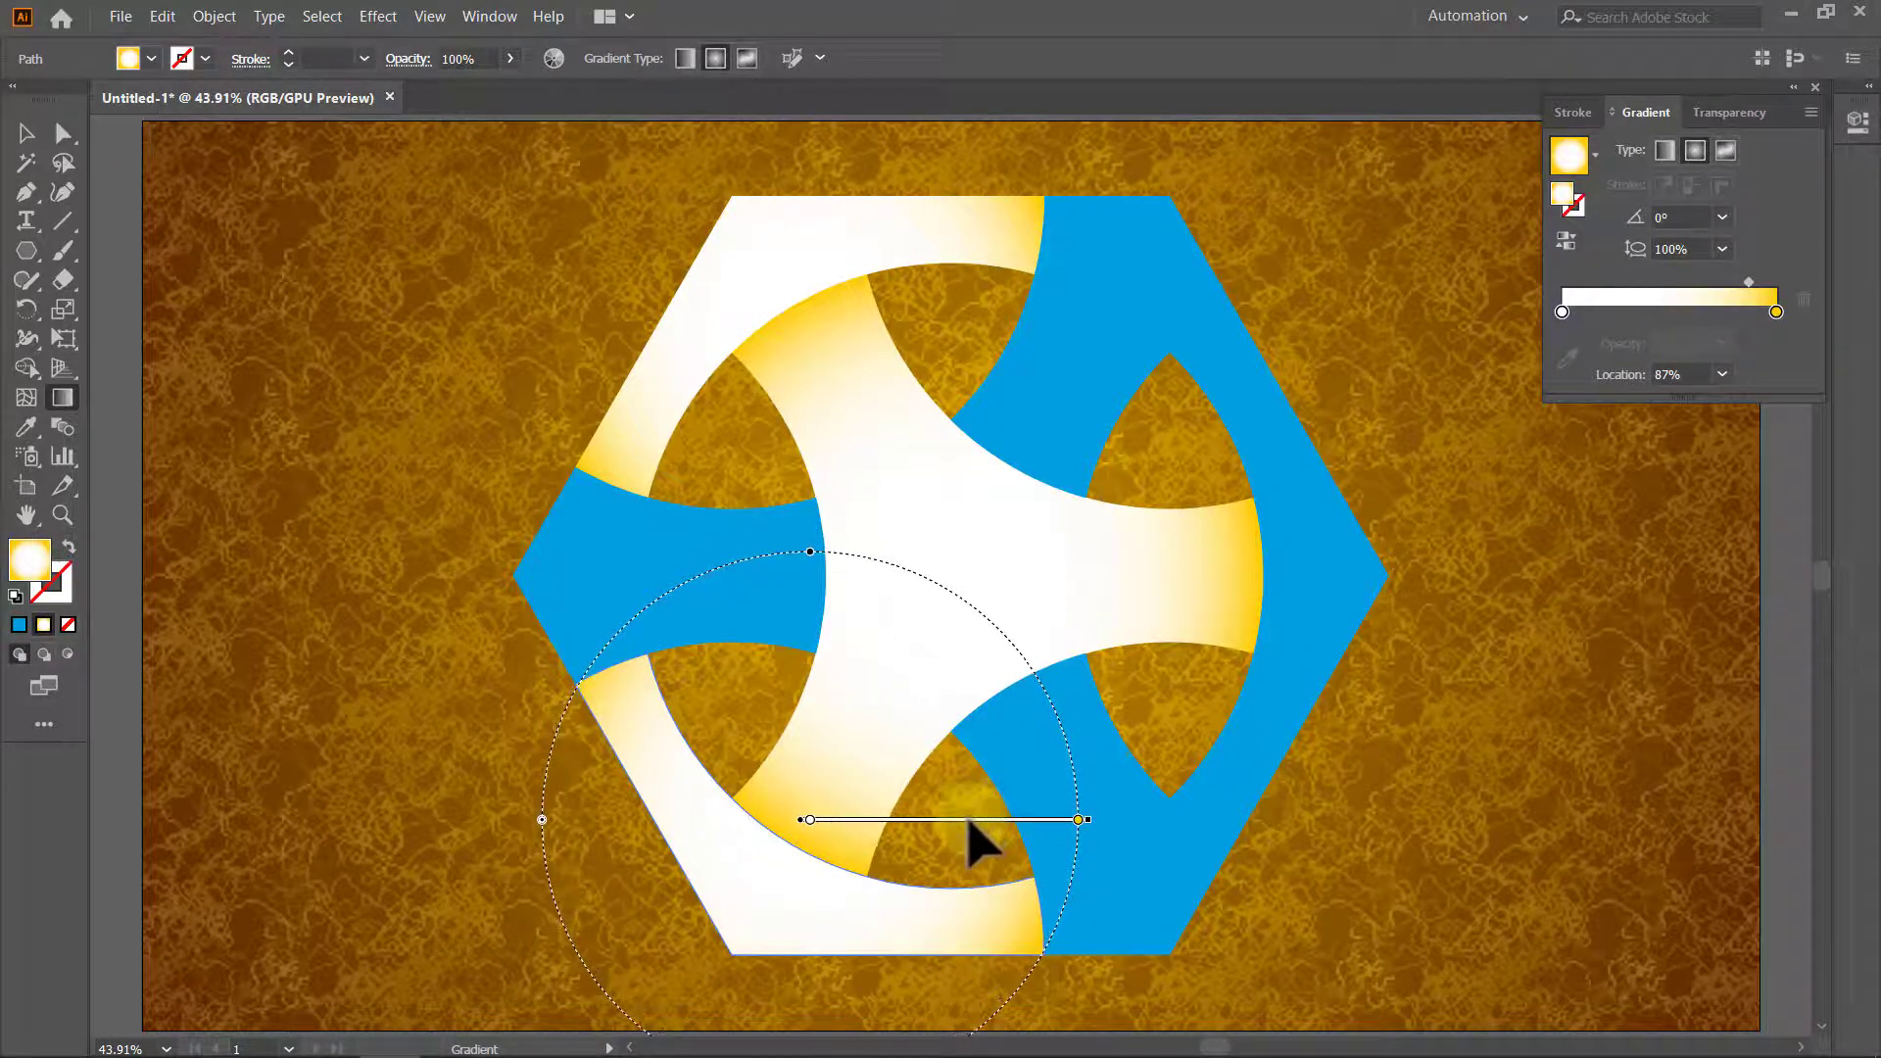
{"action": "key", "text": "v"}
{"action": "left_click", "coordinate": [436, 855]}
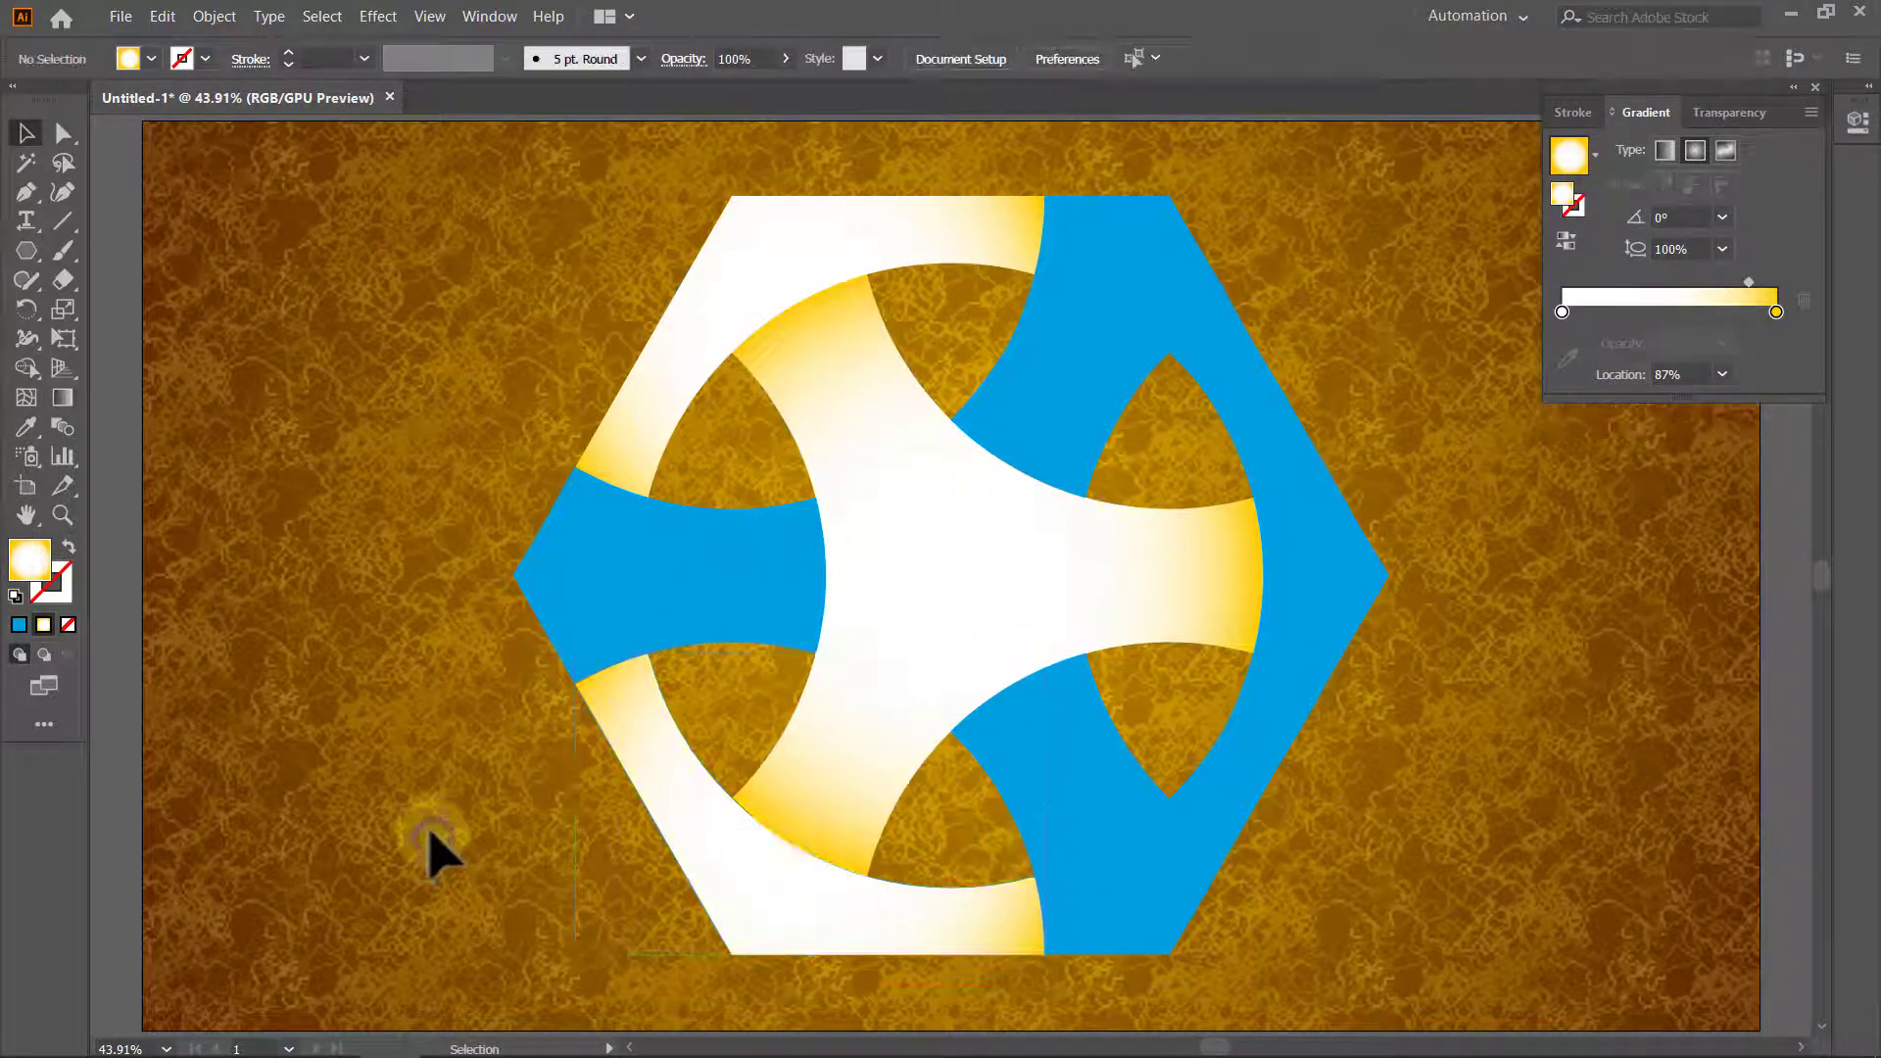
Give the right section the radial gradient with an enlarged radius.
{"action": "left_click", "coordinate": [1322, 642]}
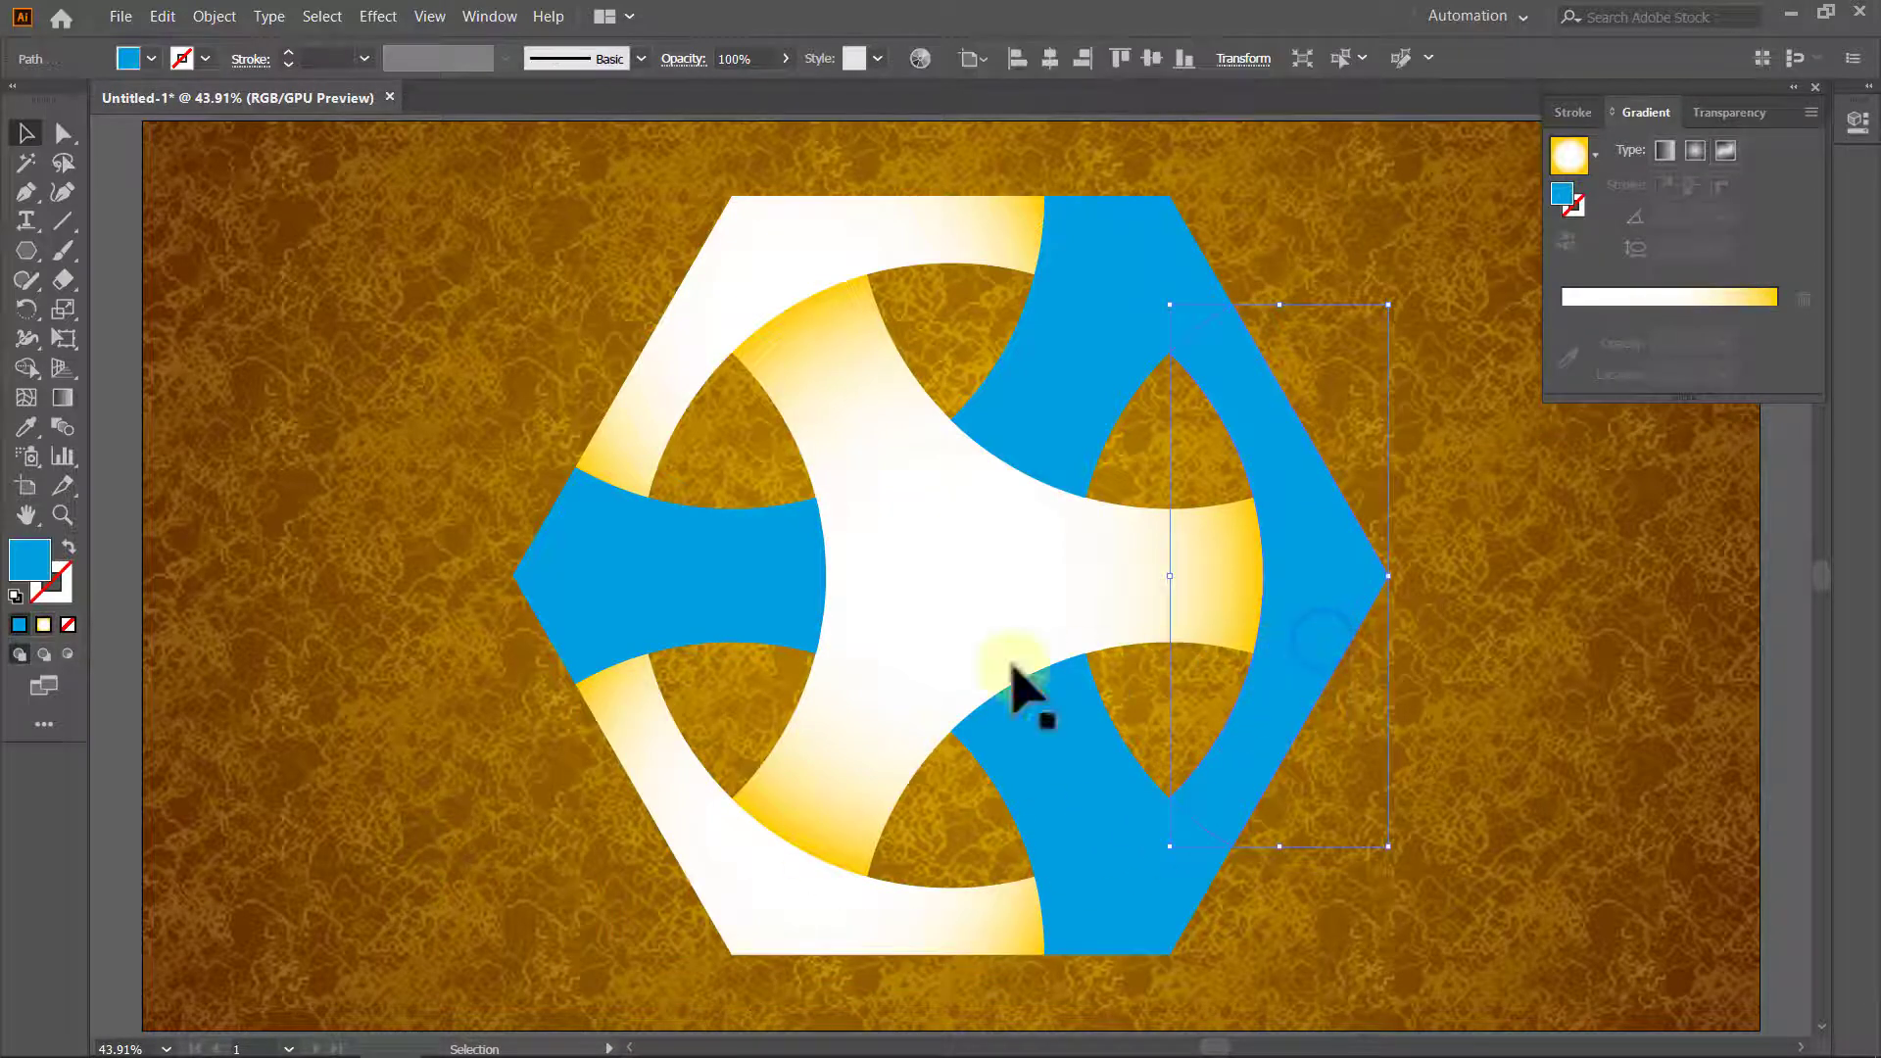
{"action": "left_click", "coordinate": [64, 400]}
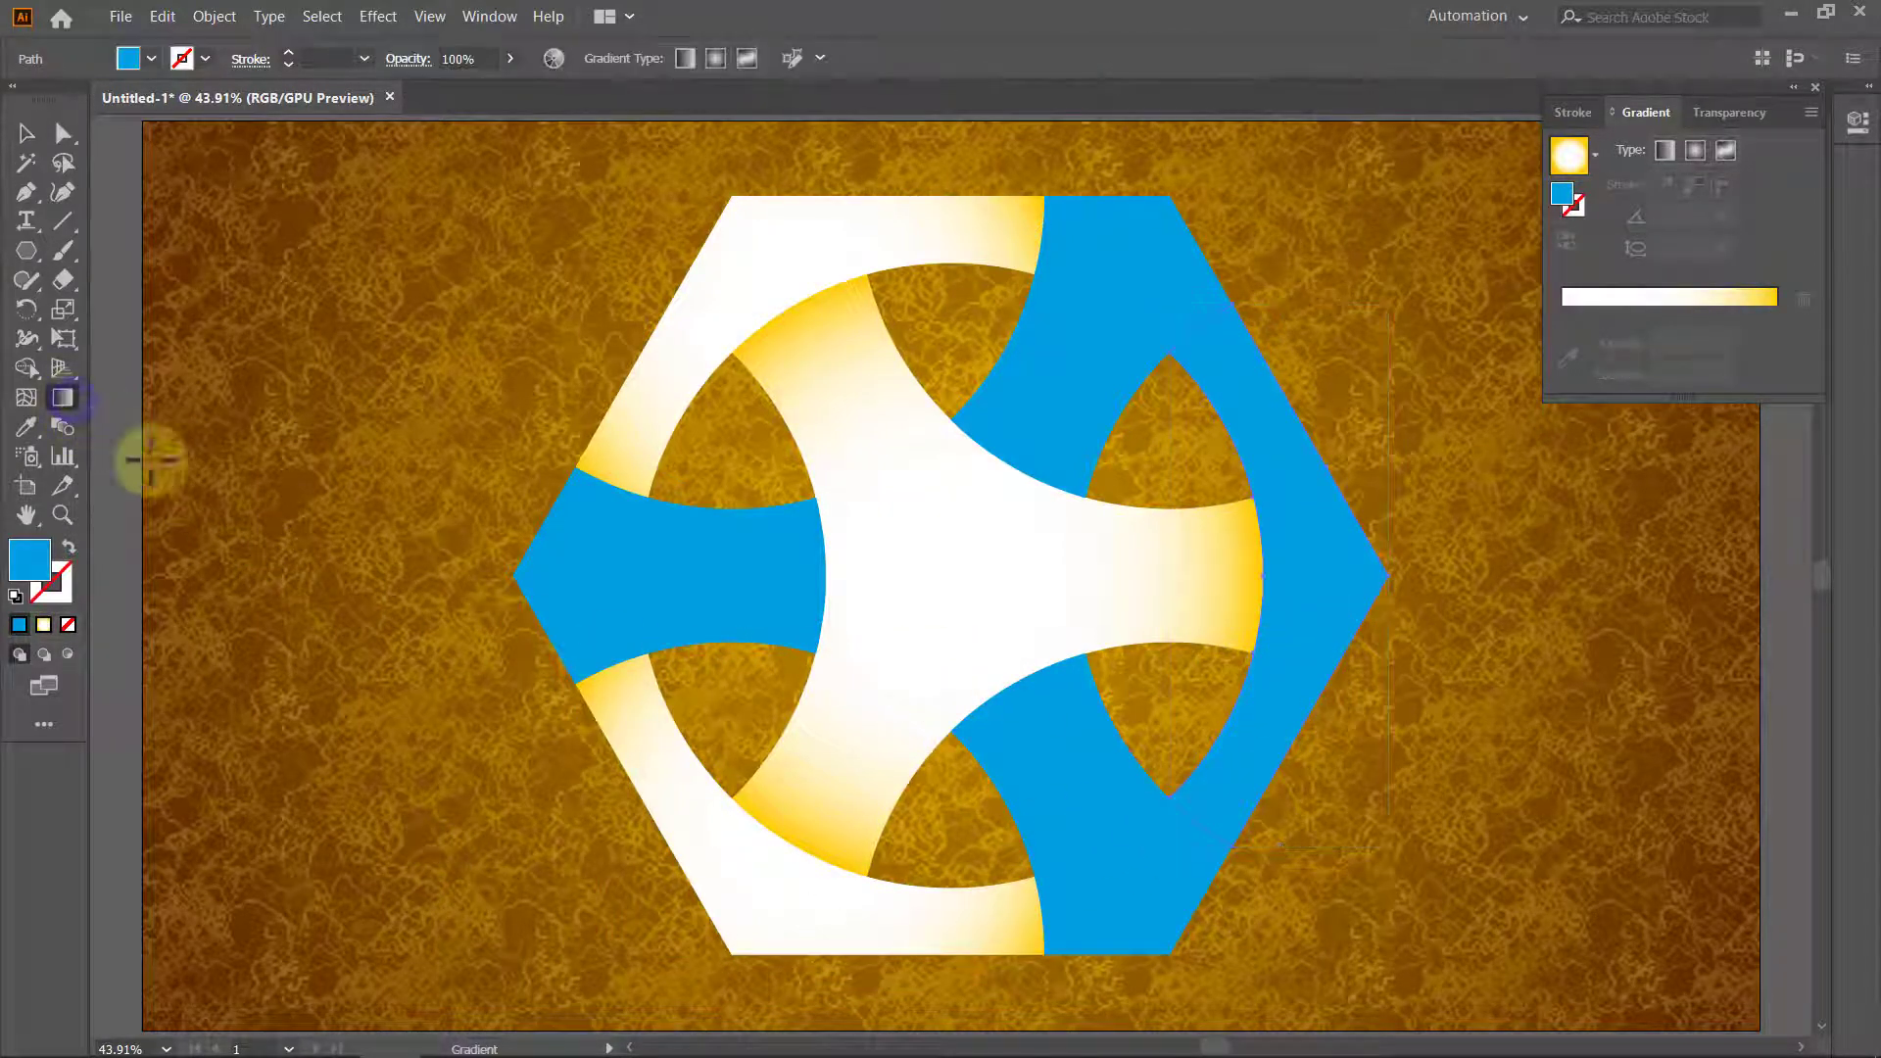
{"action": "left_click", "coordinate": [1696, 152]}
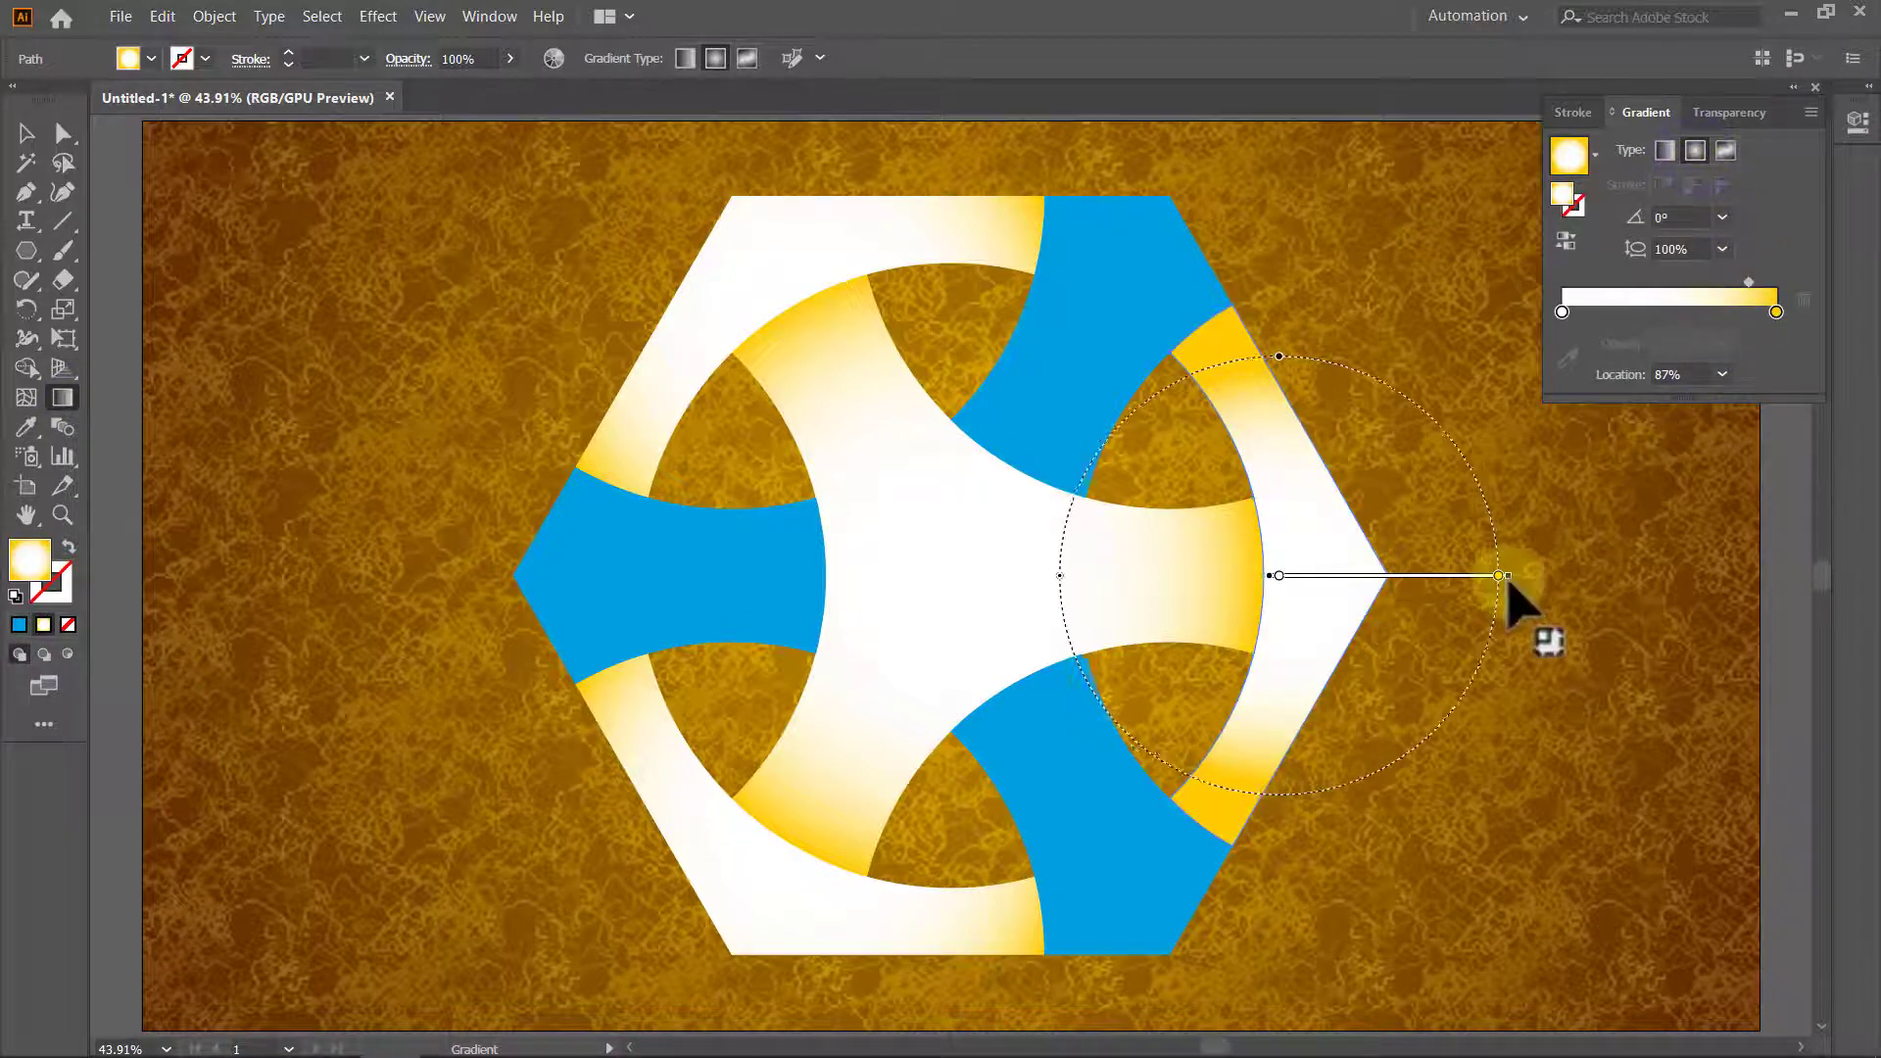
{"action": "left_click_drag", "start_coordinate": [1501, 577], "coordinate": [1560, 577]}
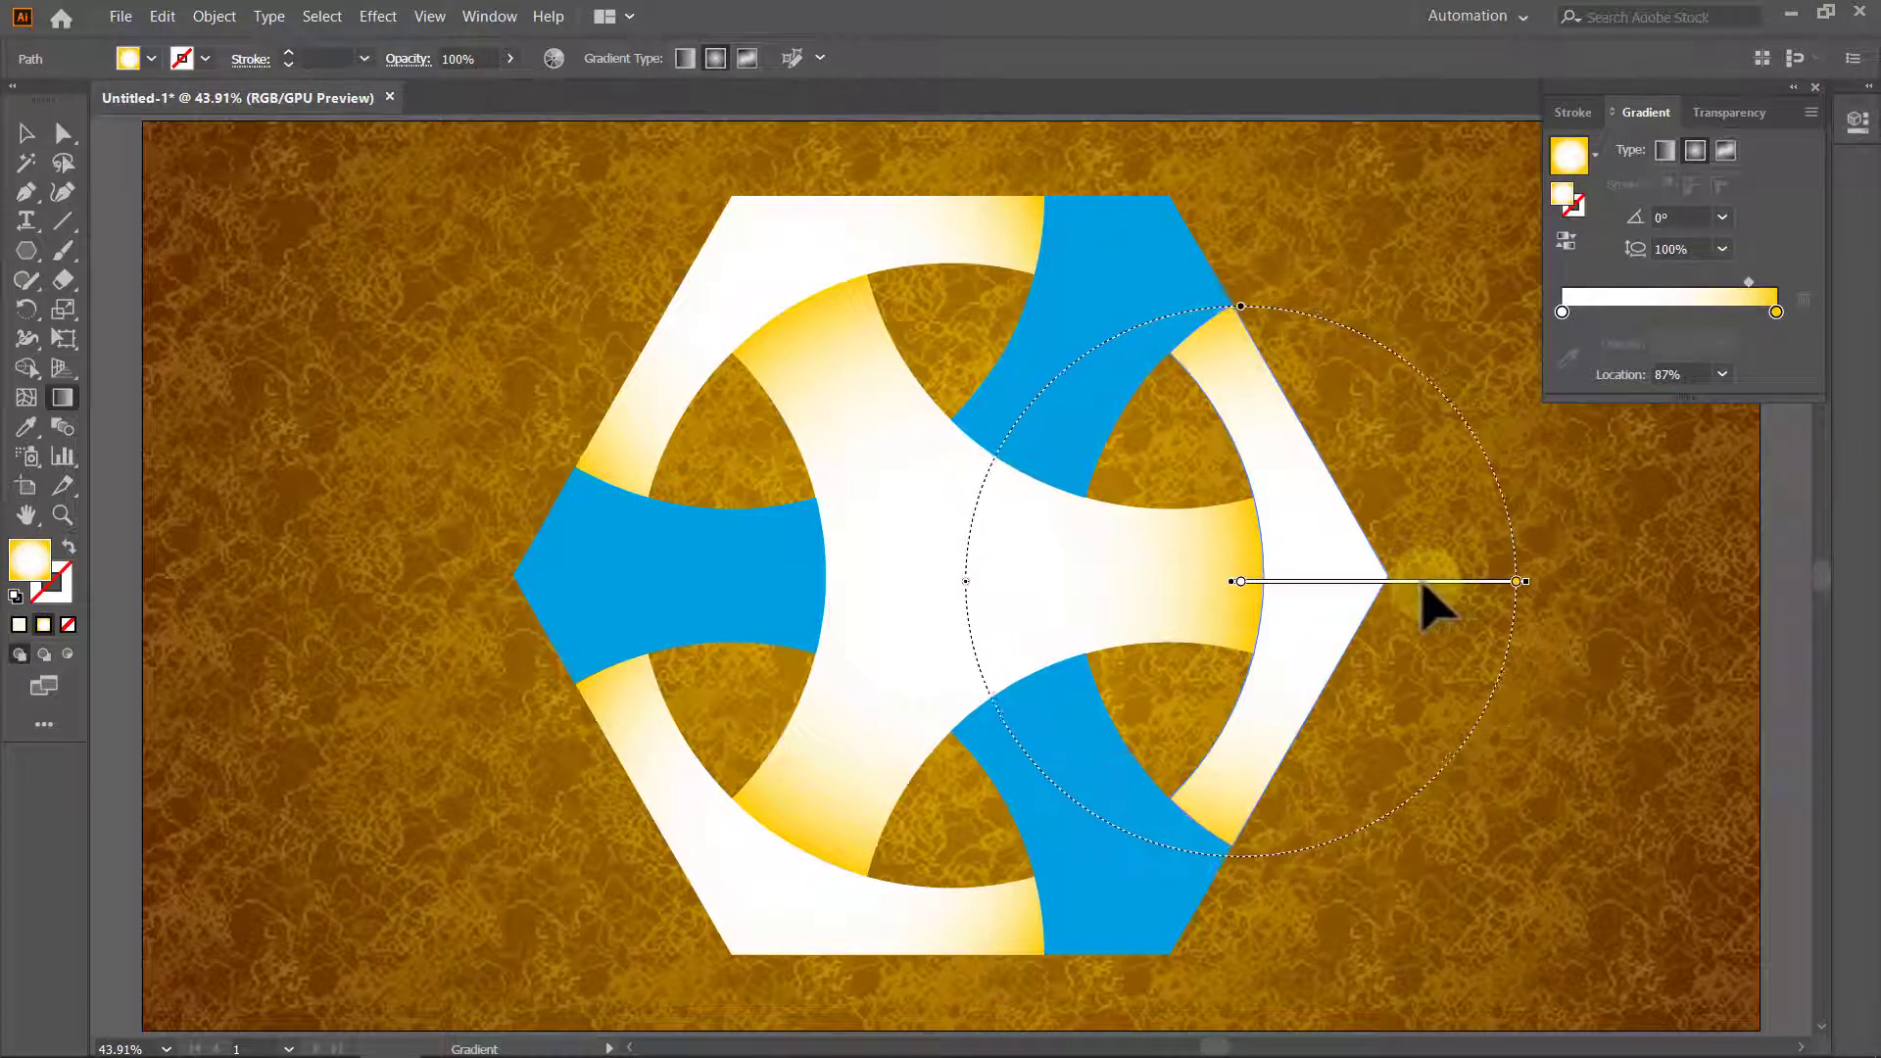
{"action": "key", "text": "v"}
{"action": "left_click", "coordinate": [1479, 657]}
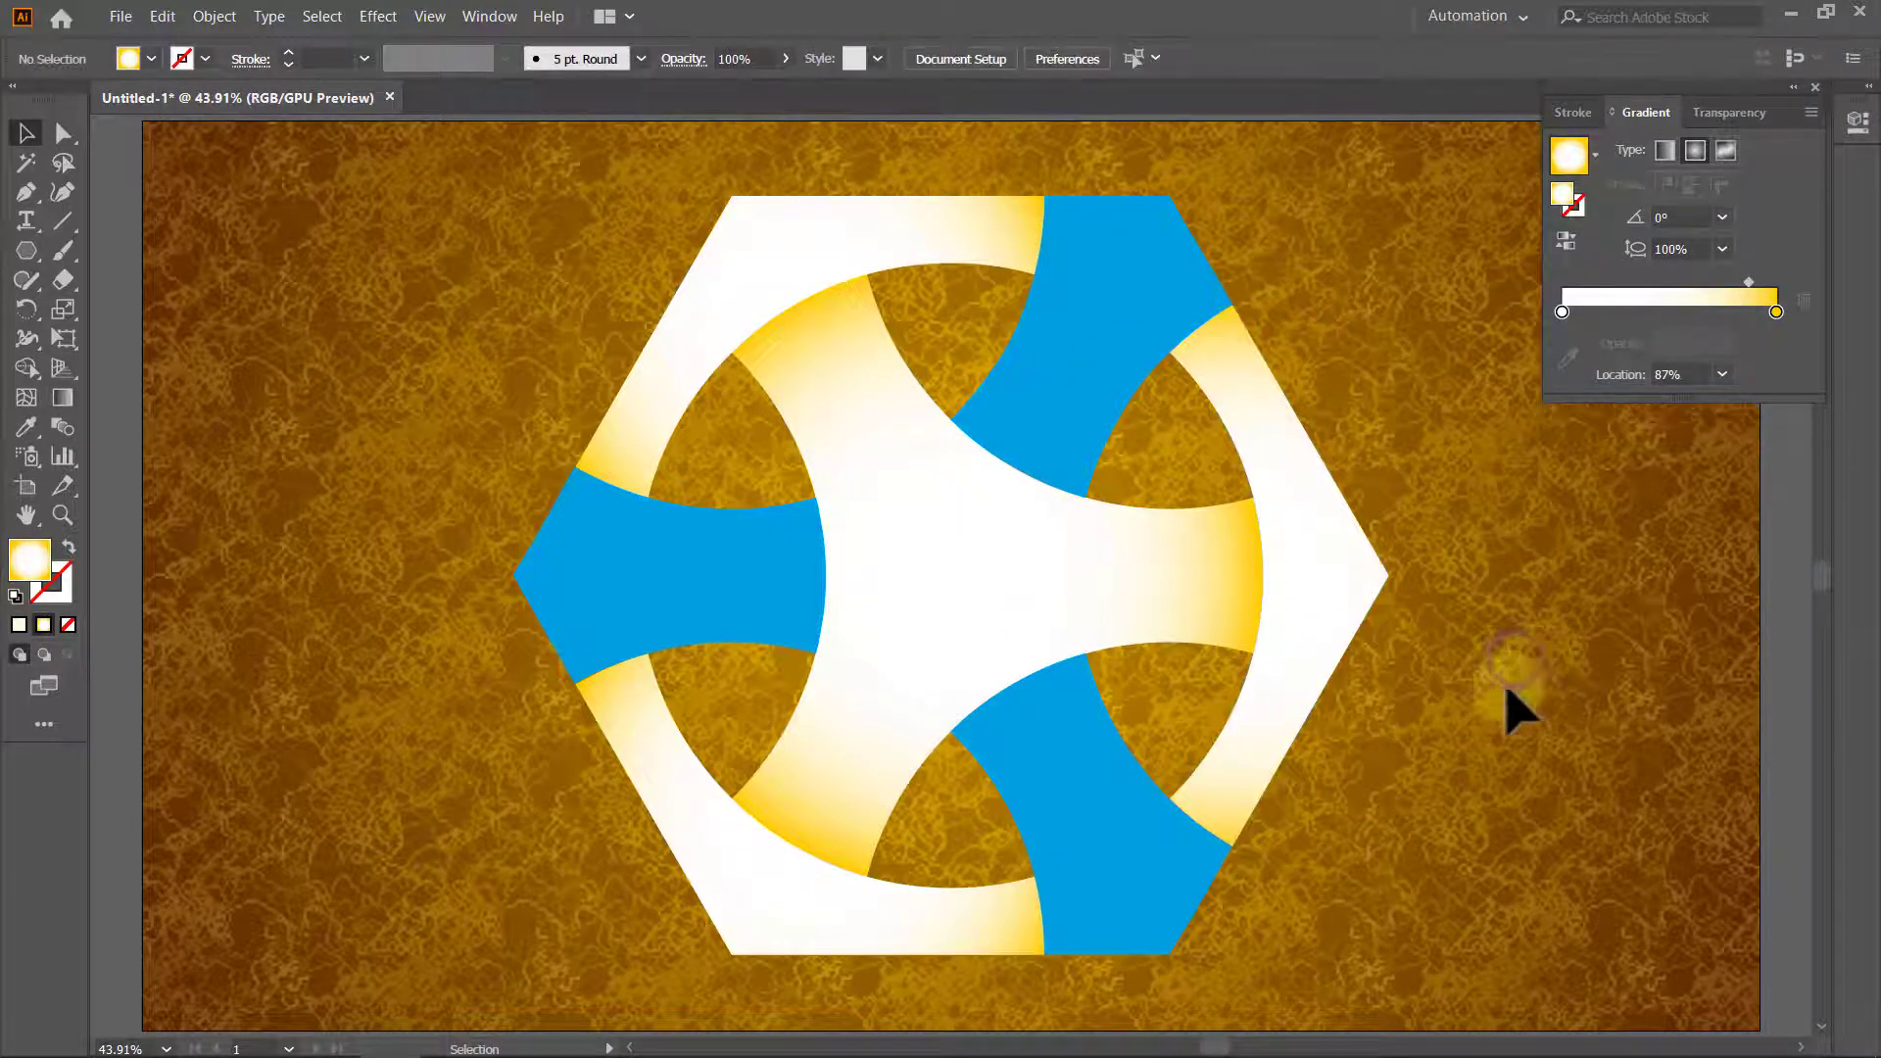
Fill the left blue section with the white-to-yellow gradient.
{"action": "left_click", "coordinate": [683, 596]}
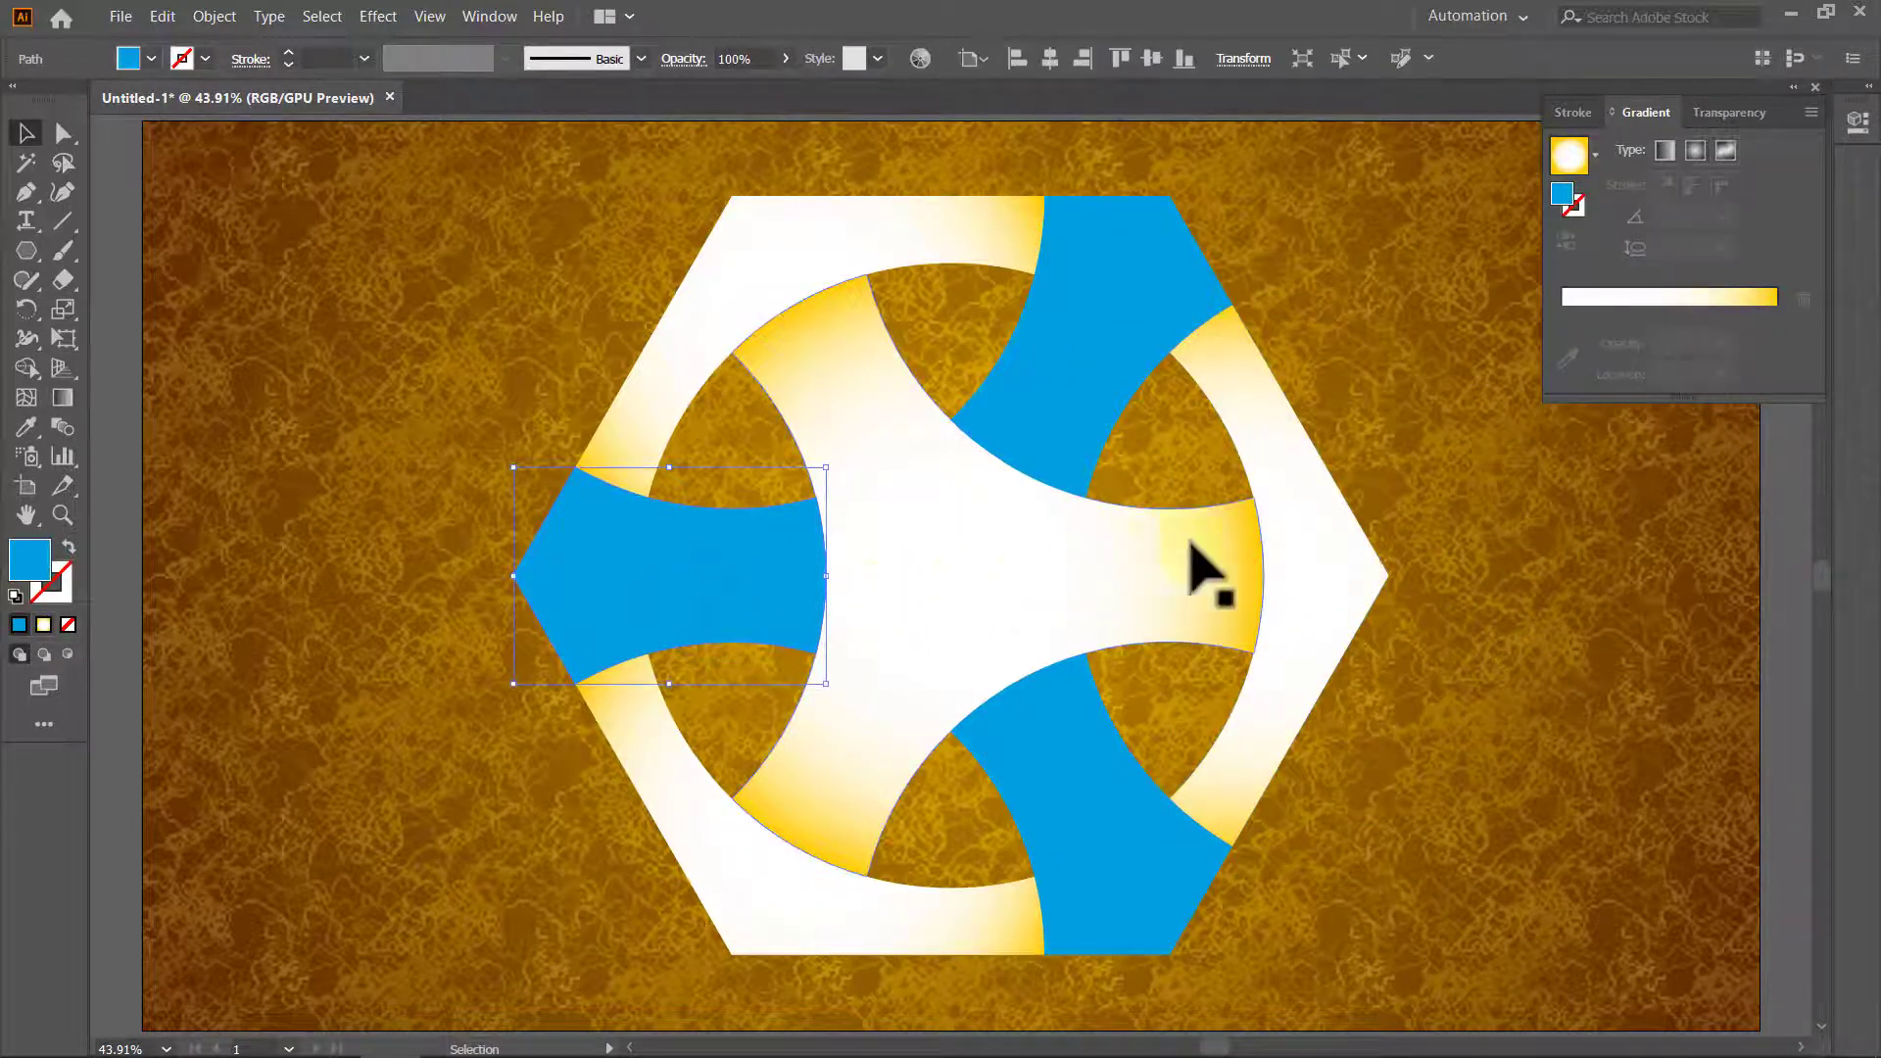
{"action": "left_click", "coordinate": [1667, 155]}
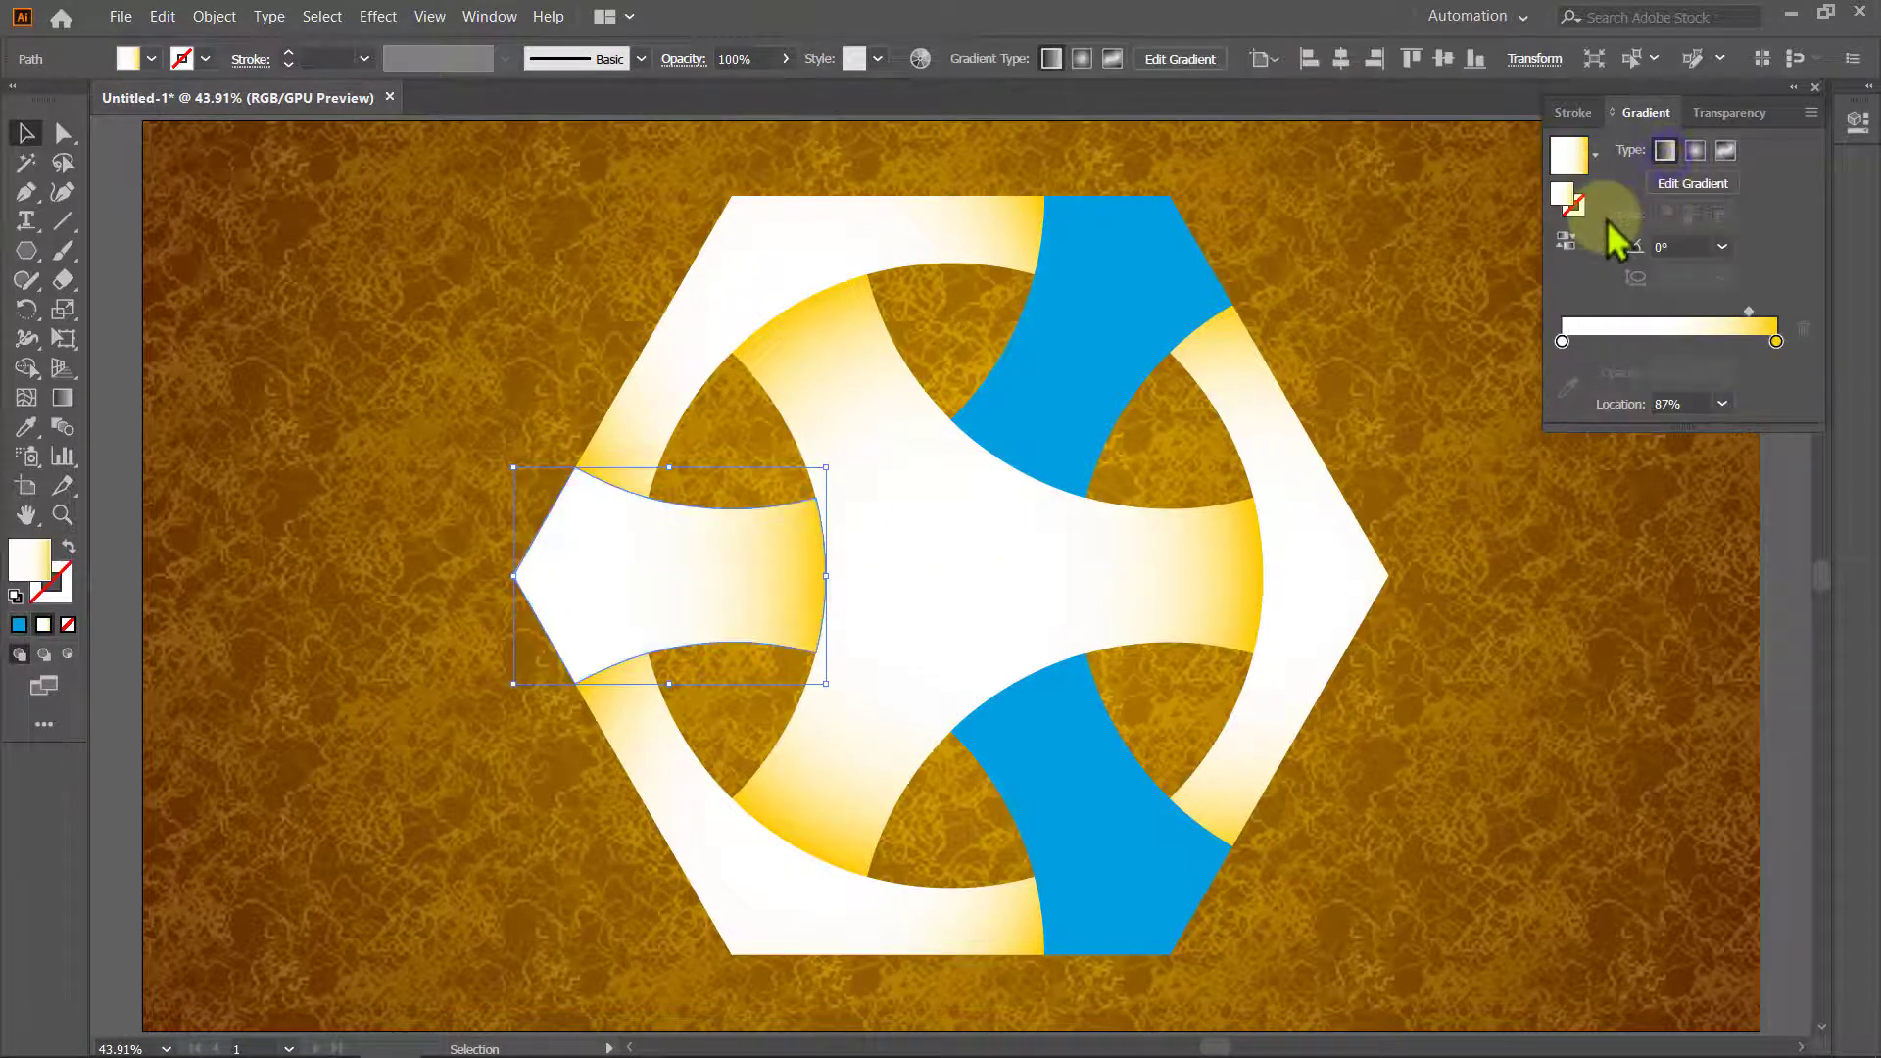
{"action": "left_click", "coordinate": [62, 397]}
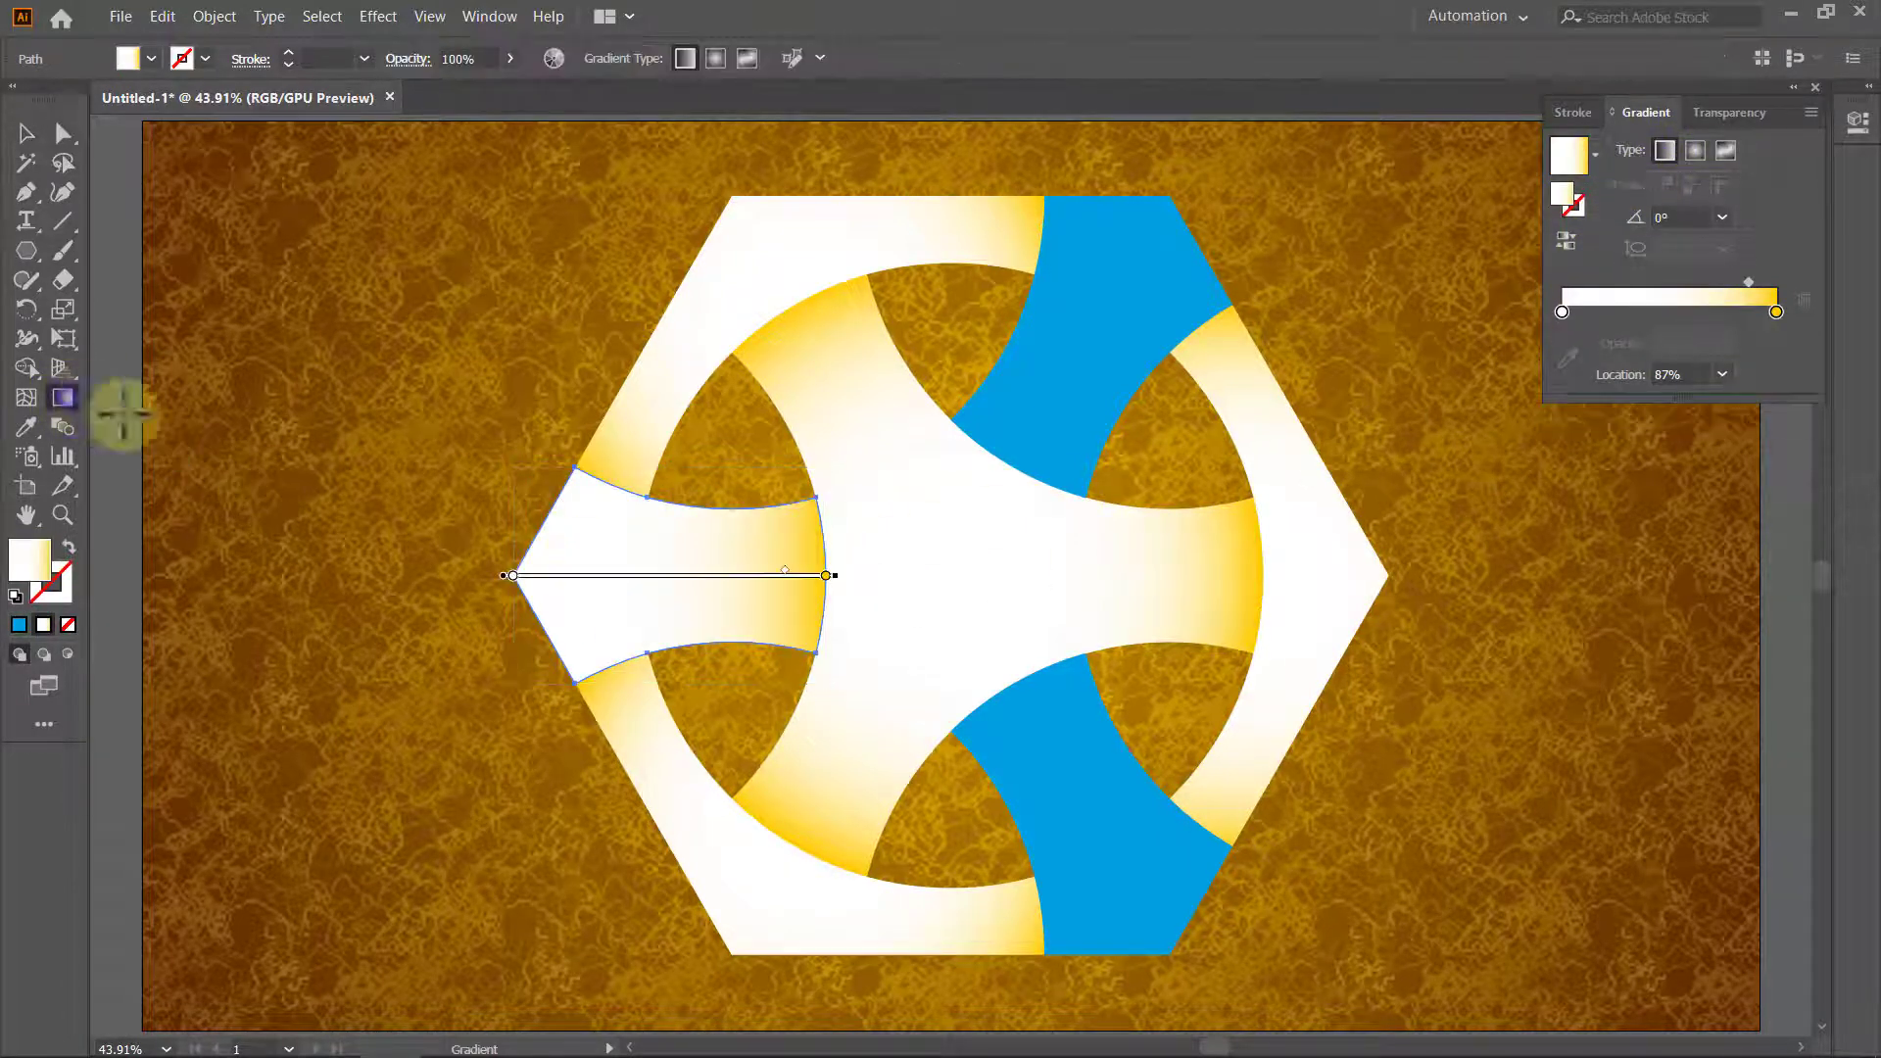
{"action": "key", "text": "v"}
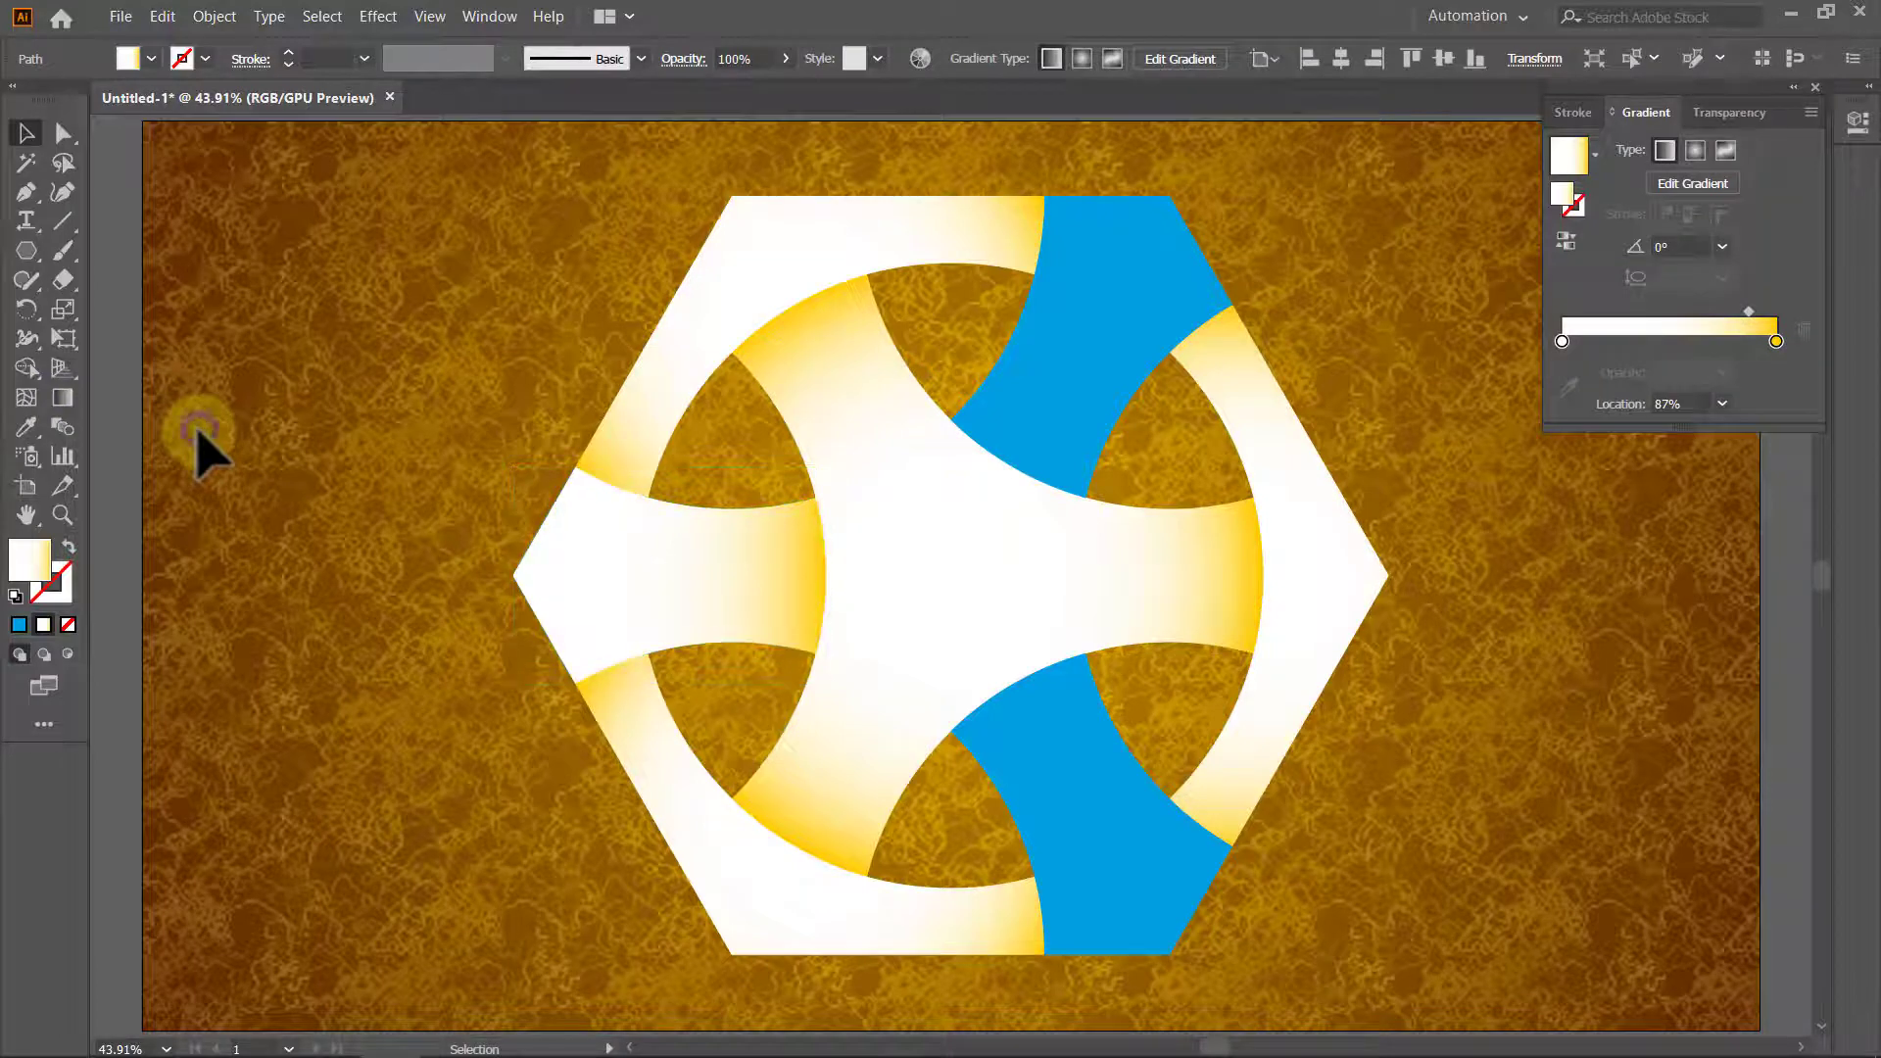
{"action": "left_click", "coordinate": [198, 431]}
Give the lower blue band a linear white-to-yellow gradient angled at 120°.
{"action": "left_click", "coordinate": [1075, 847]}
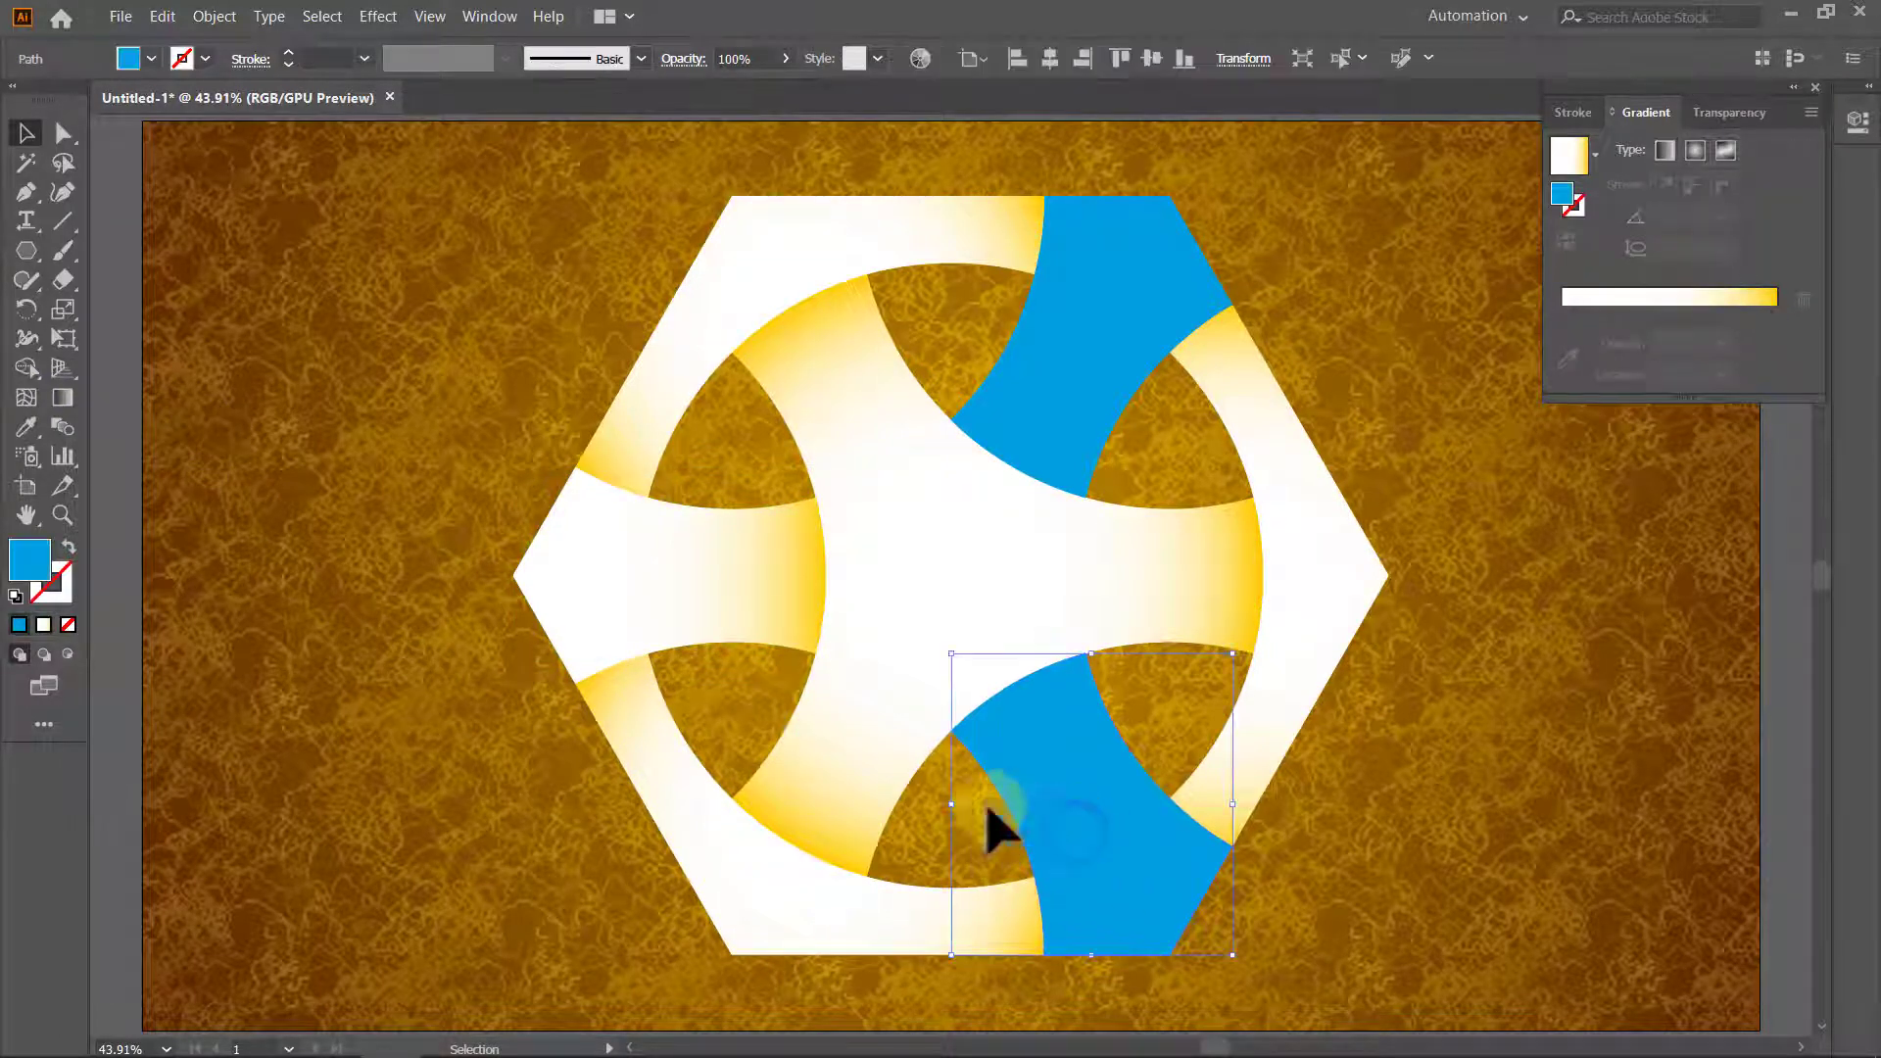
{"action": "left_click", "coordinate": [63, 400]}
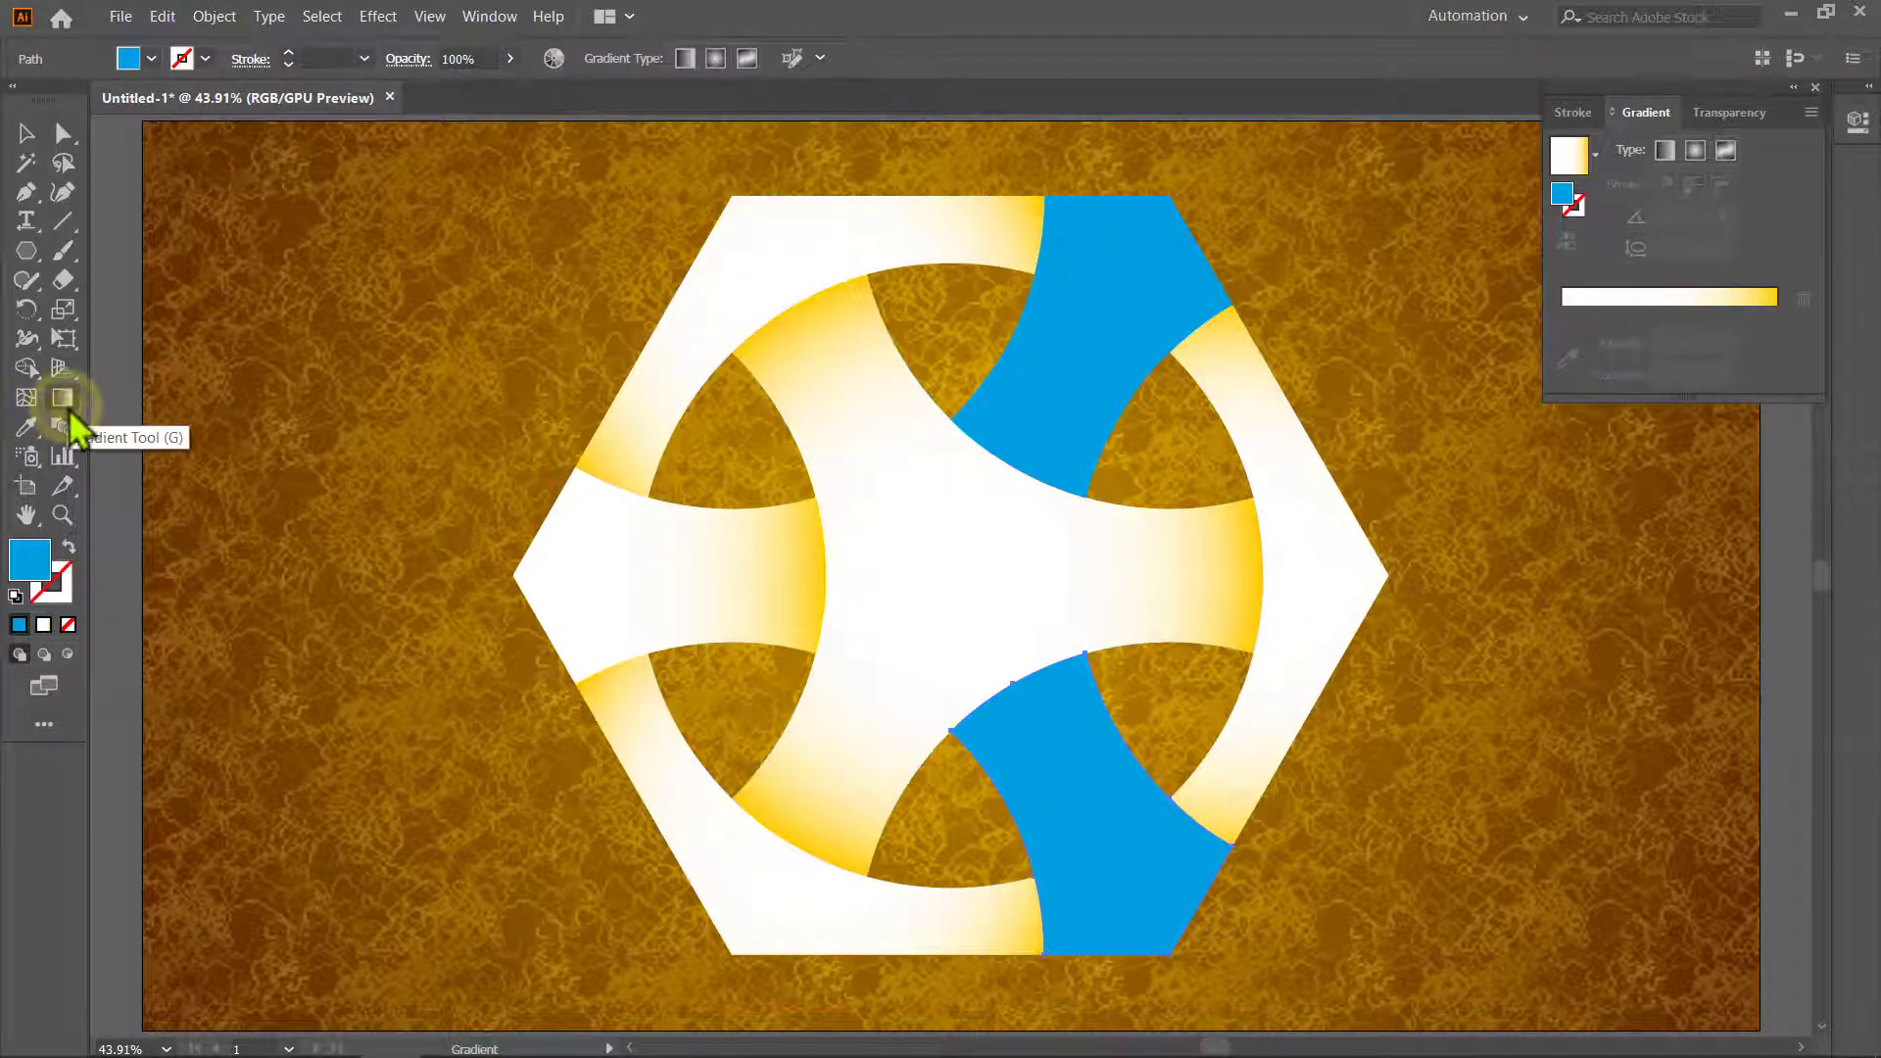
{"action": "left_click", "coordinate": [1665, 150]}
{"action": "left_click", "coordinate": [1724, 217]}
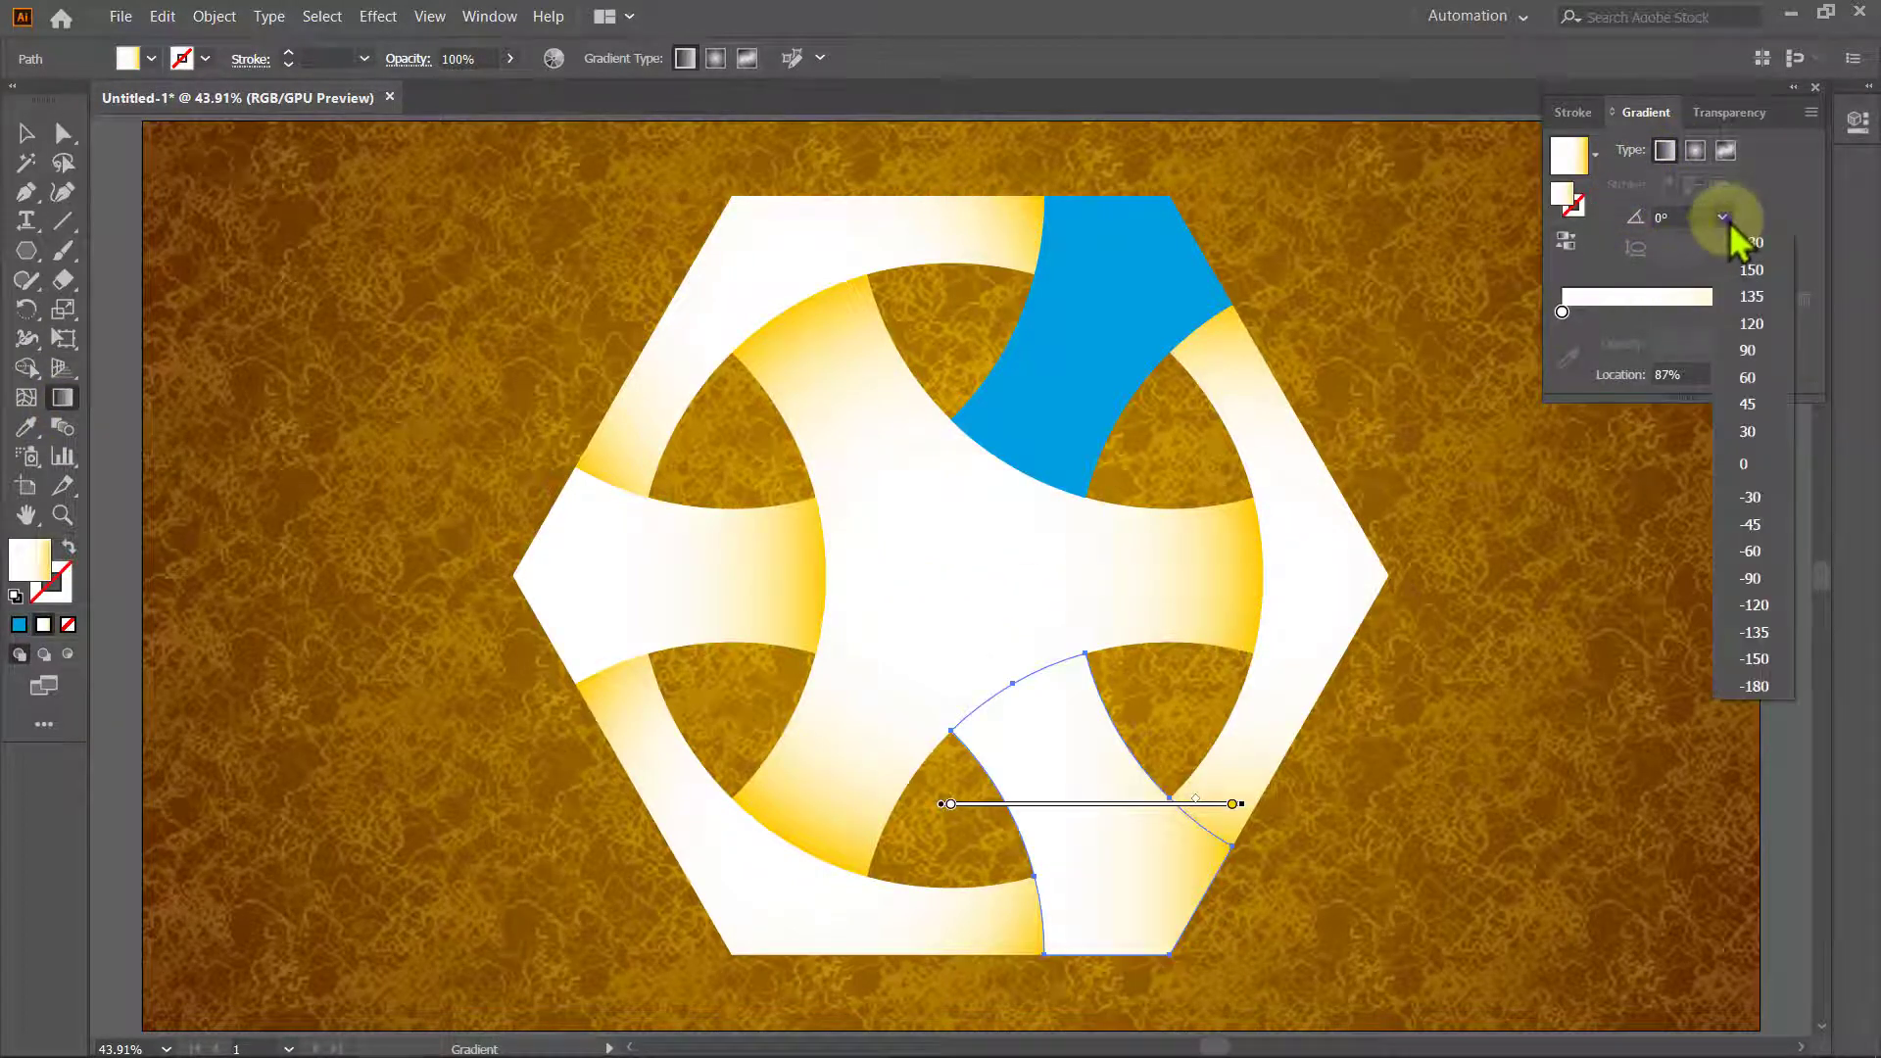
{"action": "left_click", "coordinate": [1752, 324]}
{"action": "key", "text": "v"}
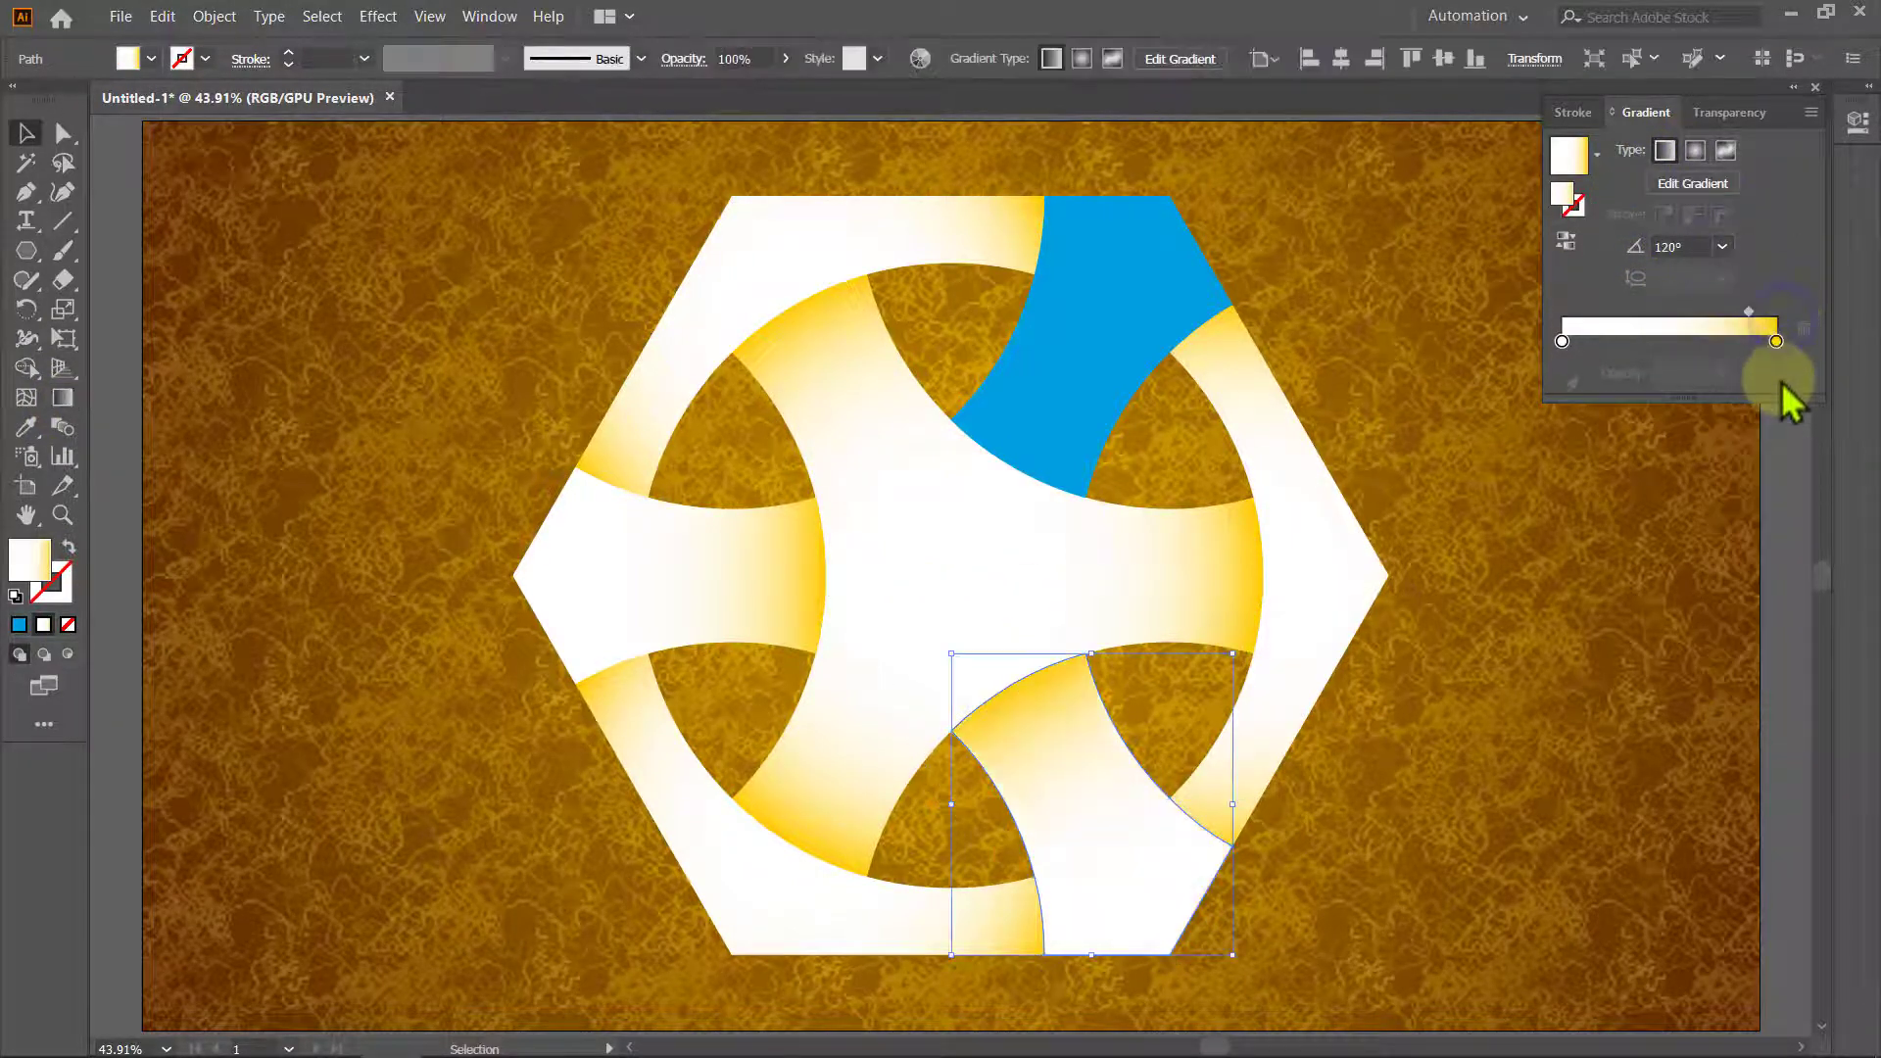
{"action": "left_click", "coordinate": [1627, 570]}
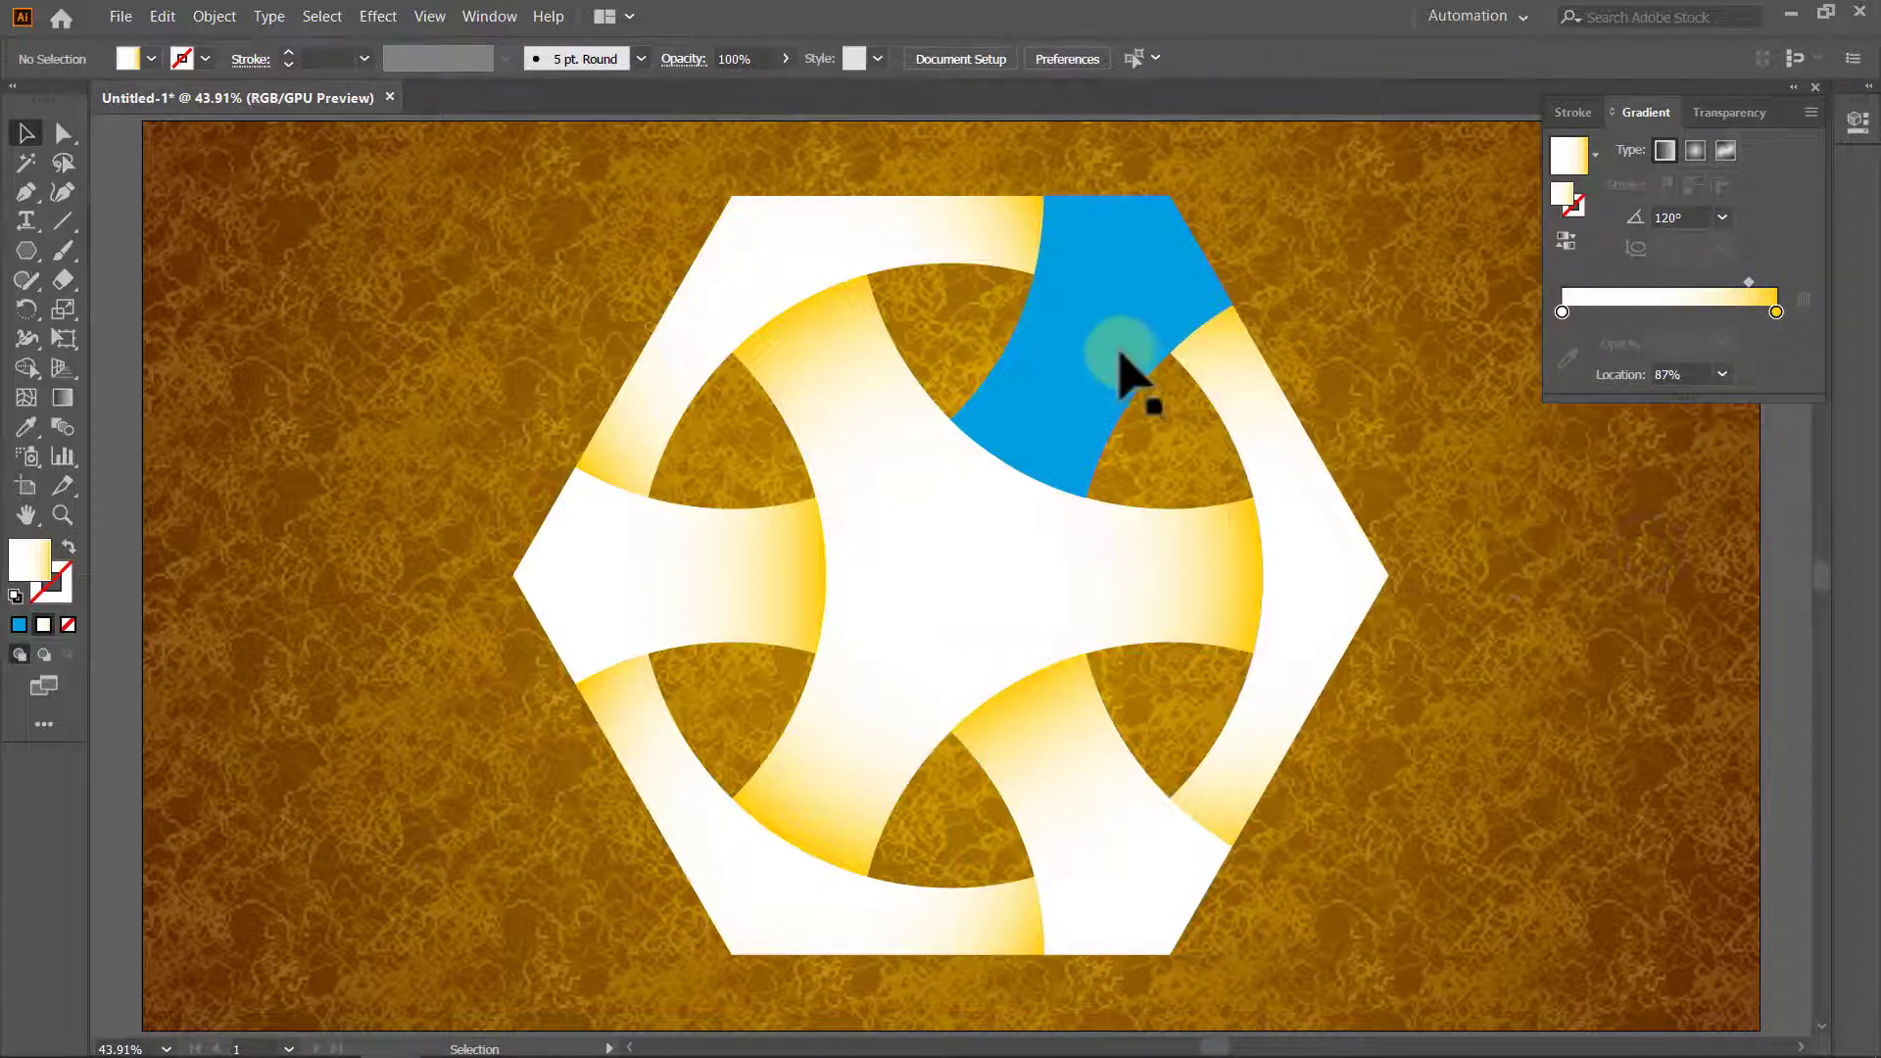
Give the upper blue band the gradient at -120°, then select all the artwork.
{"action": "left_click", "coordinate": [61, 400]}
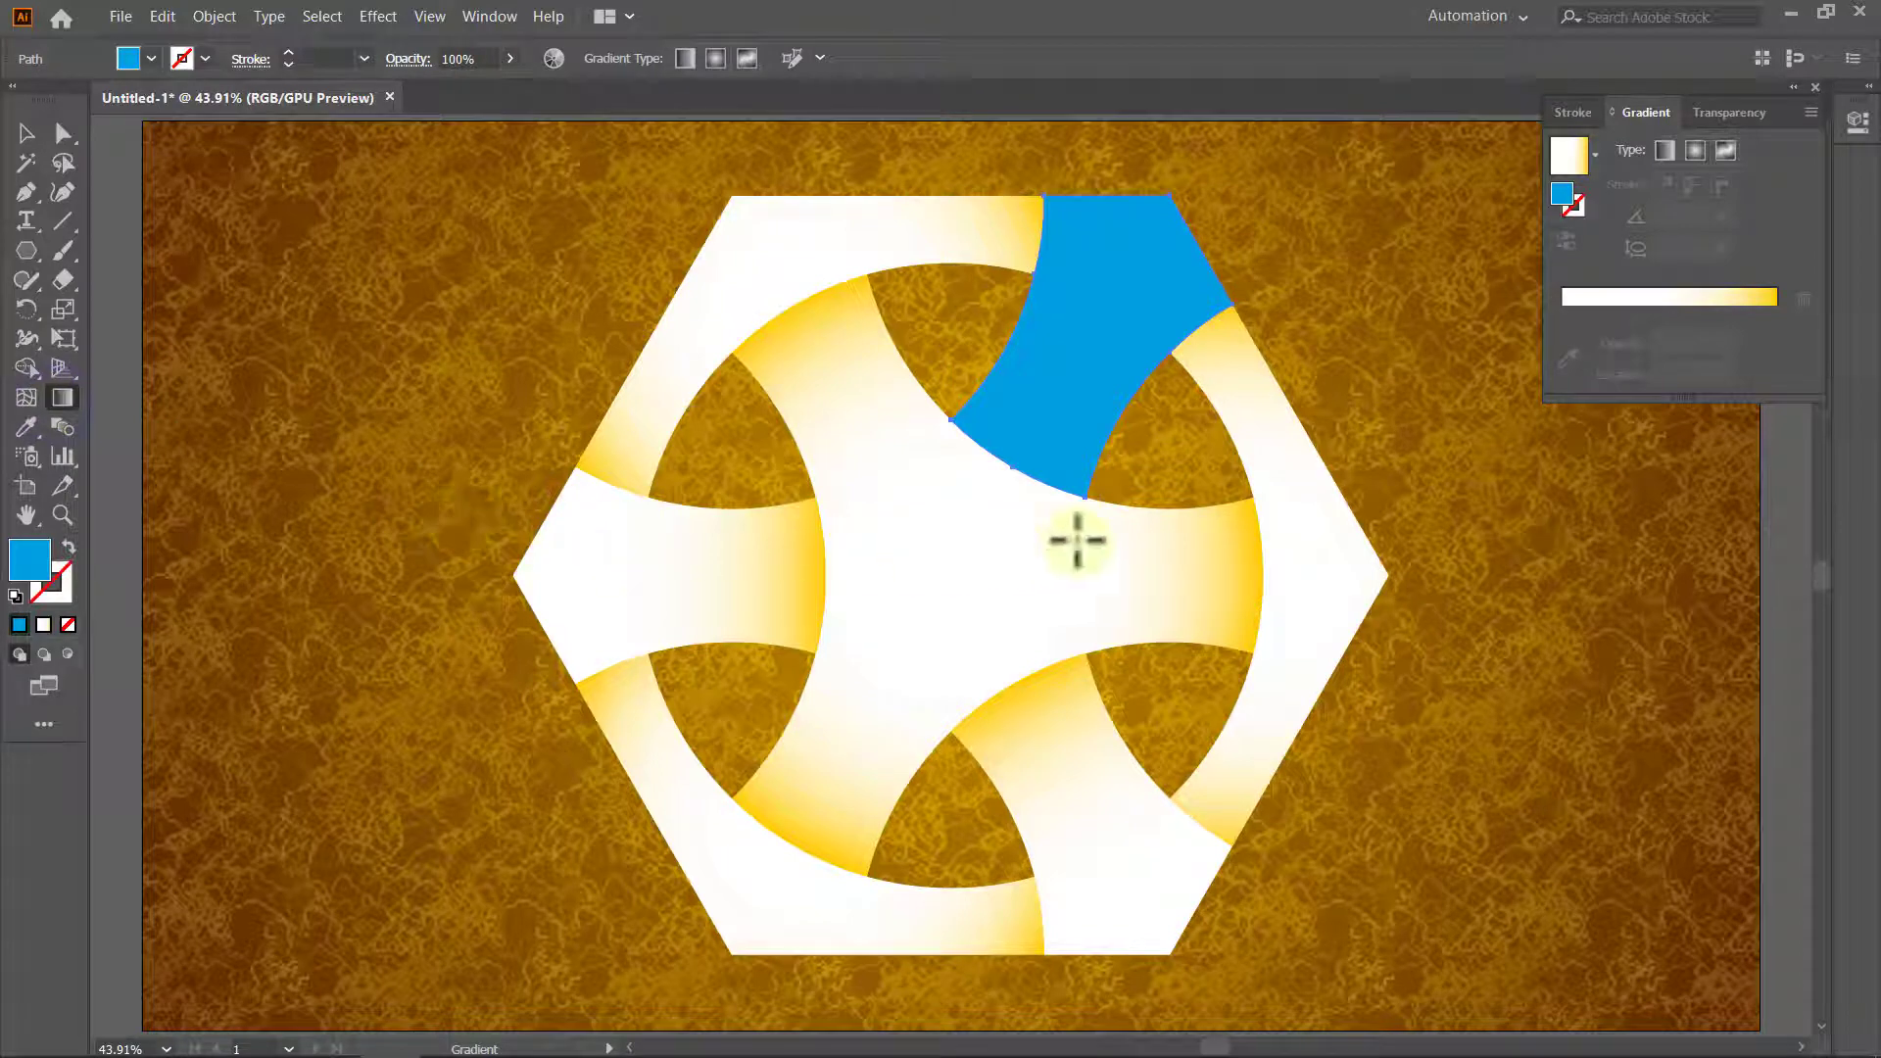
{"action": "left_click", "coordinate": [1665, 150]}
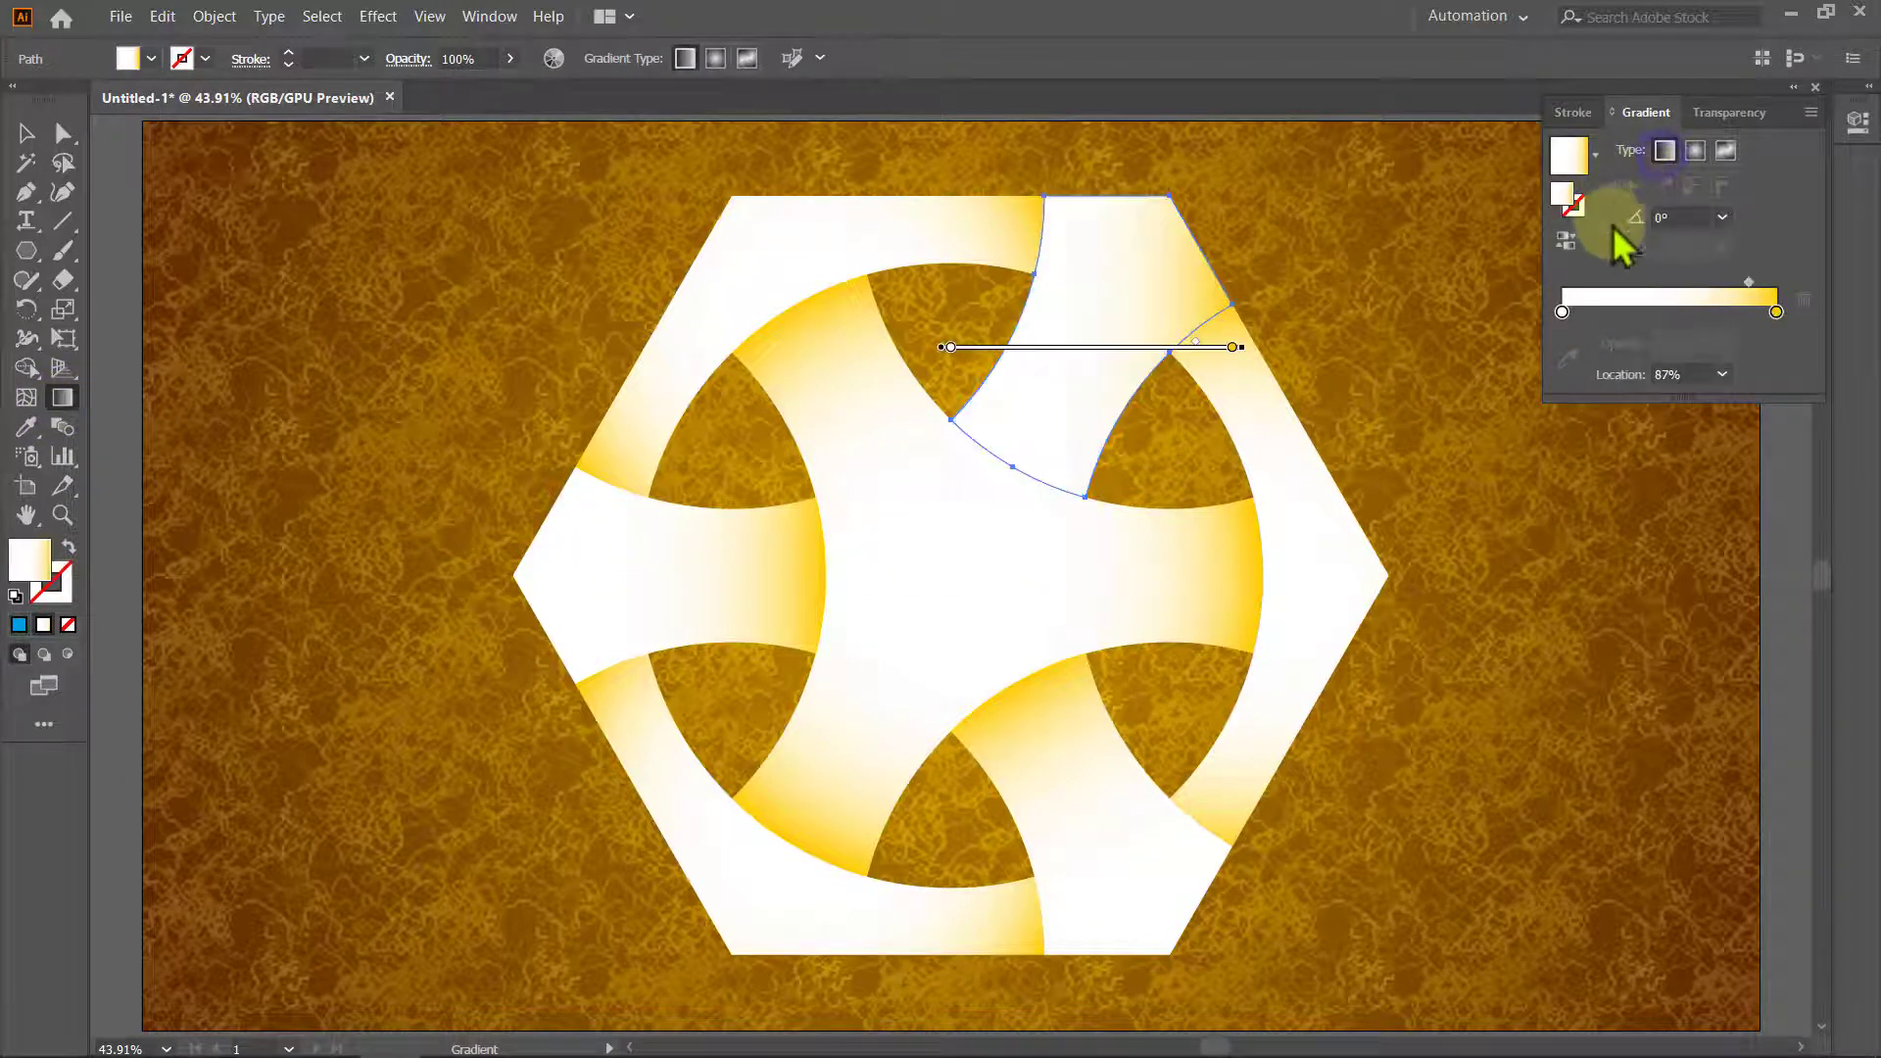
{"action": "left_click", "coordinate": [1722, 219]}
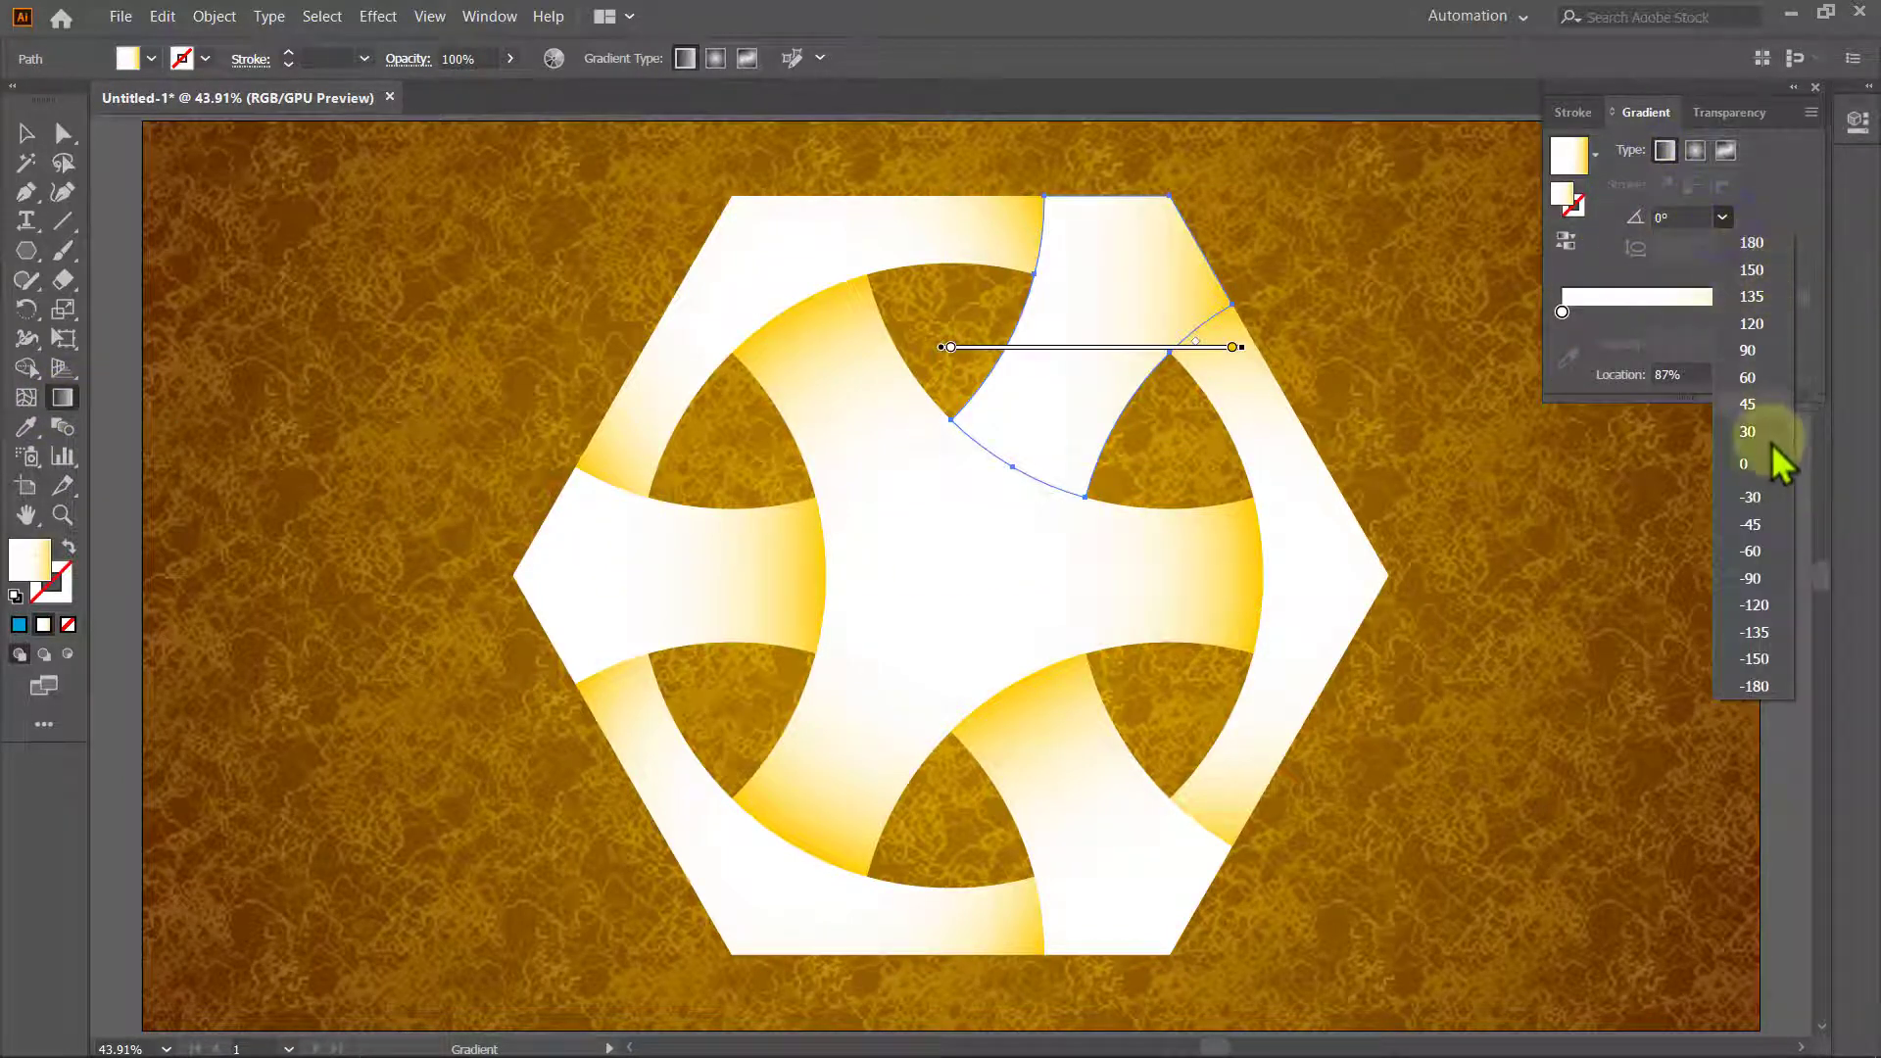
{"action": "left_click", "coordinate": [1775, 608]}
{"action": "key", "text": "v"}
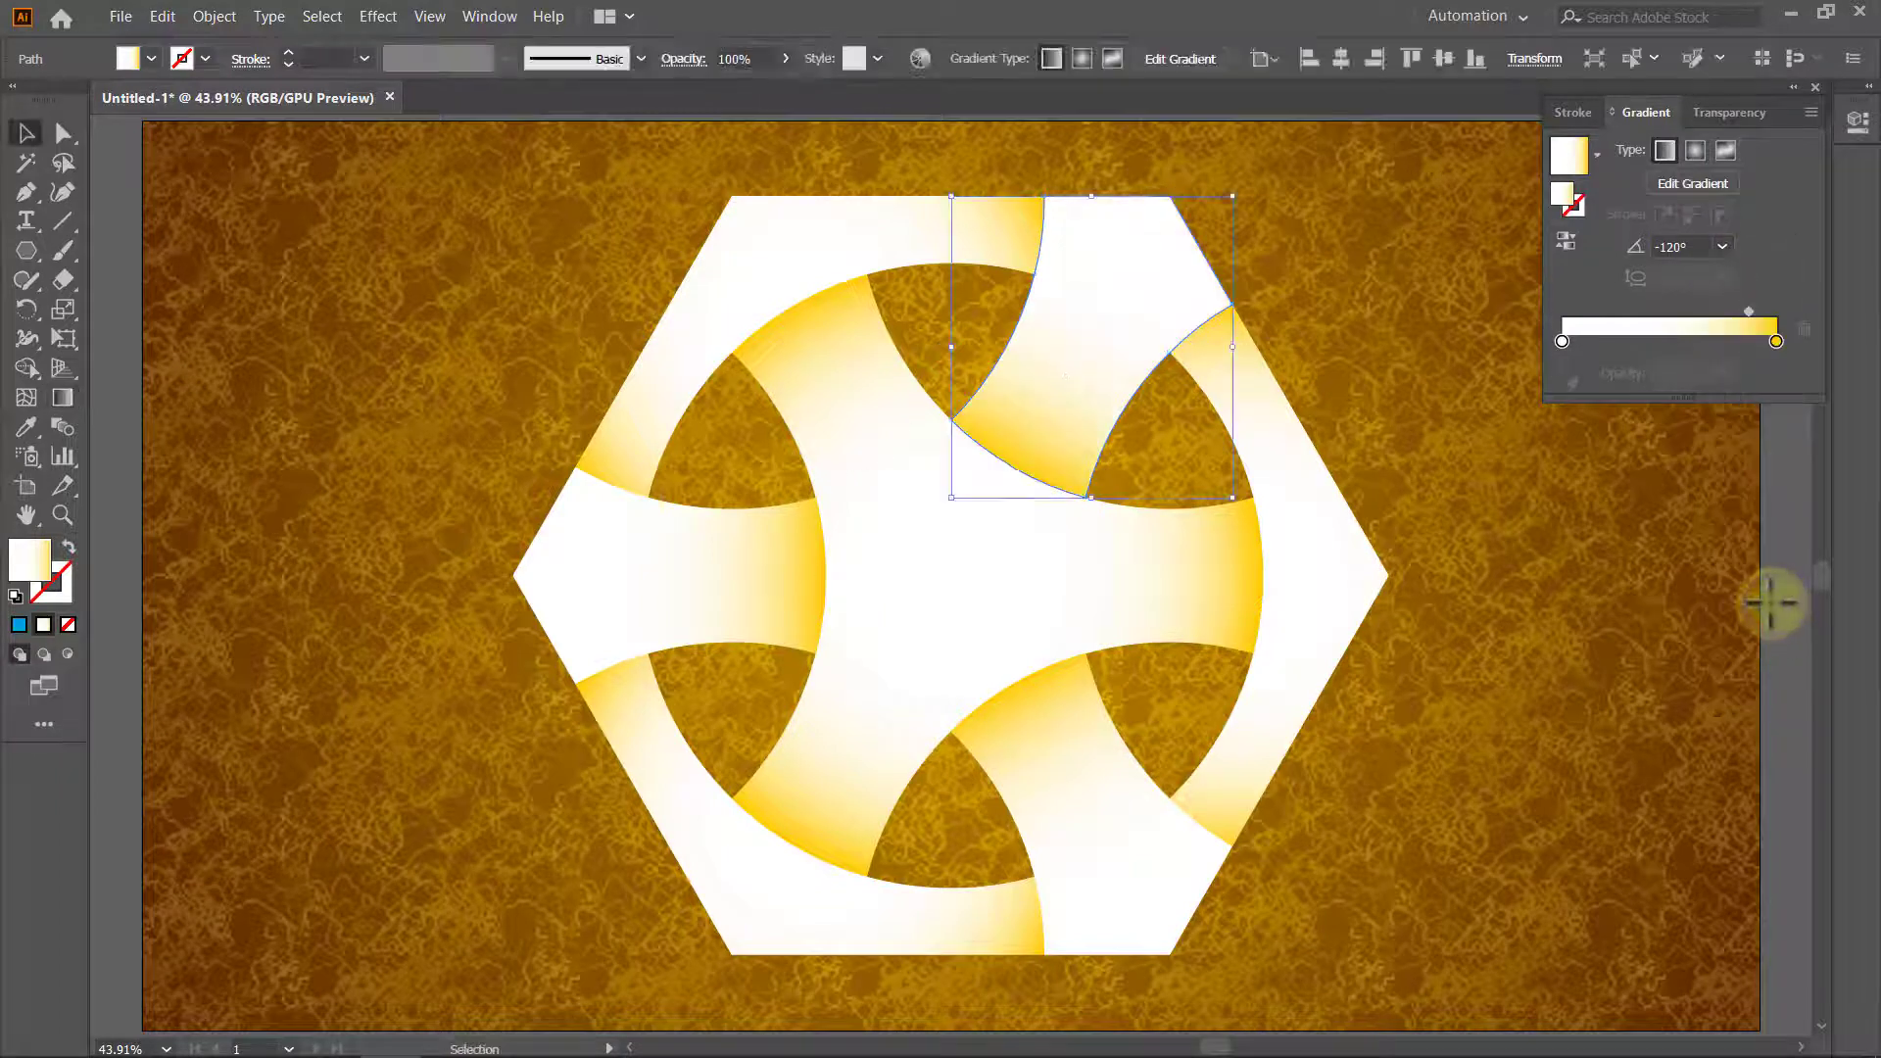
{"action": "left_click", "coordinate": [1683, 588]}
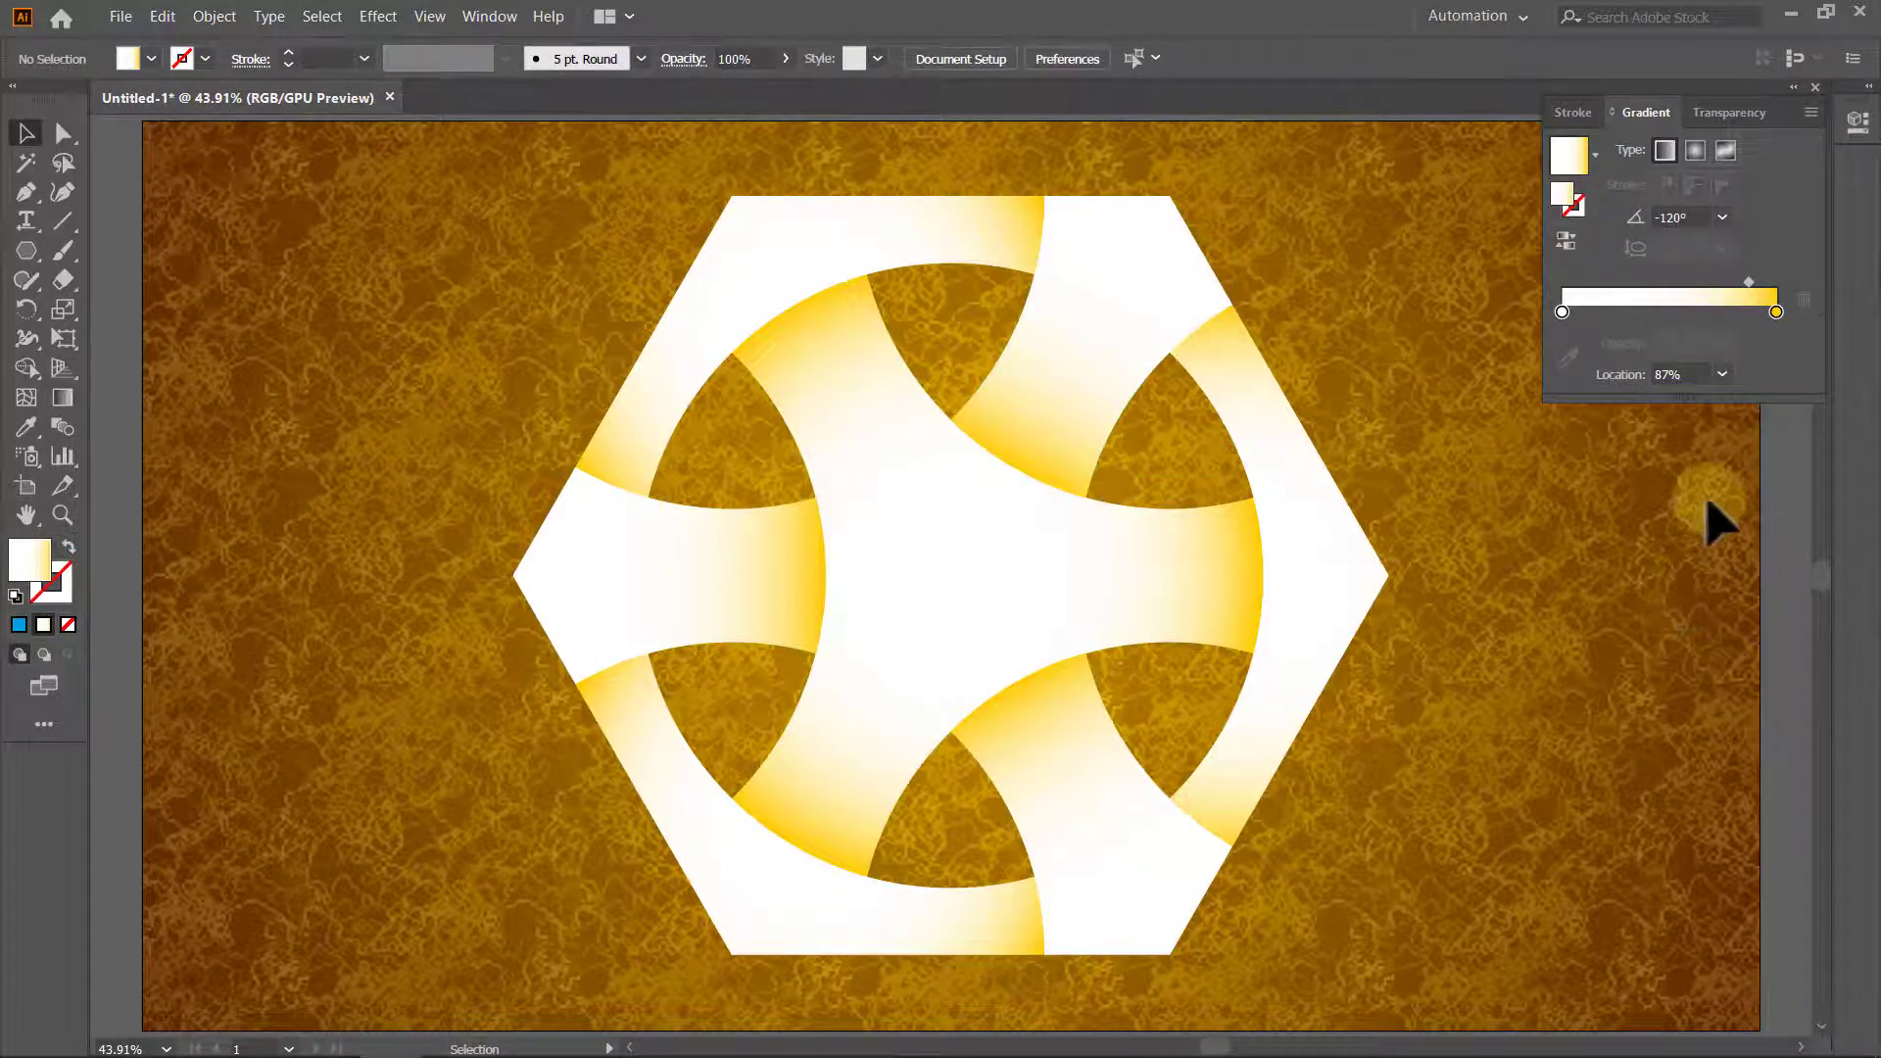
{"action": "left_click", "coordinate": [1814, 87]}
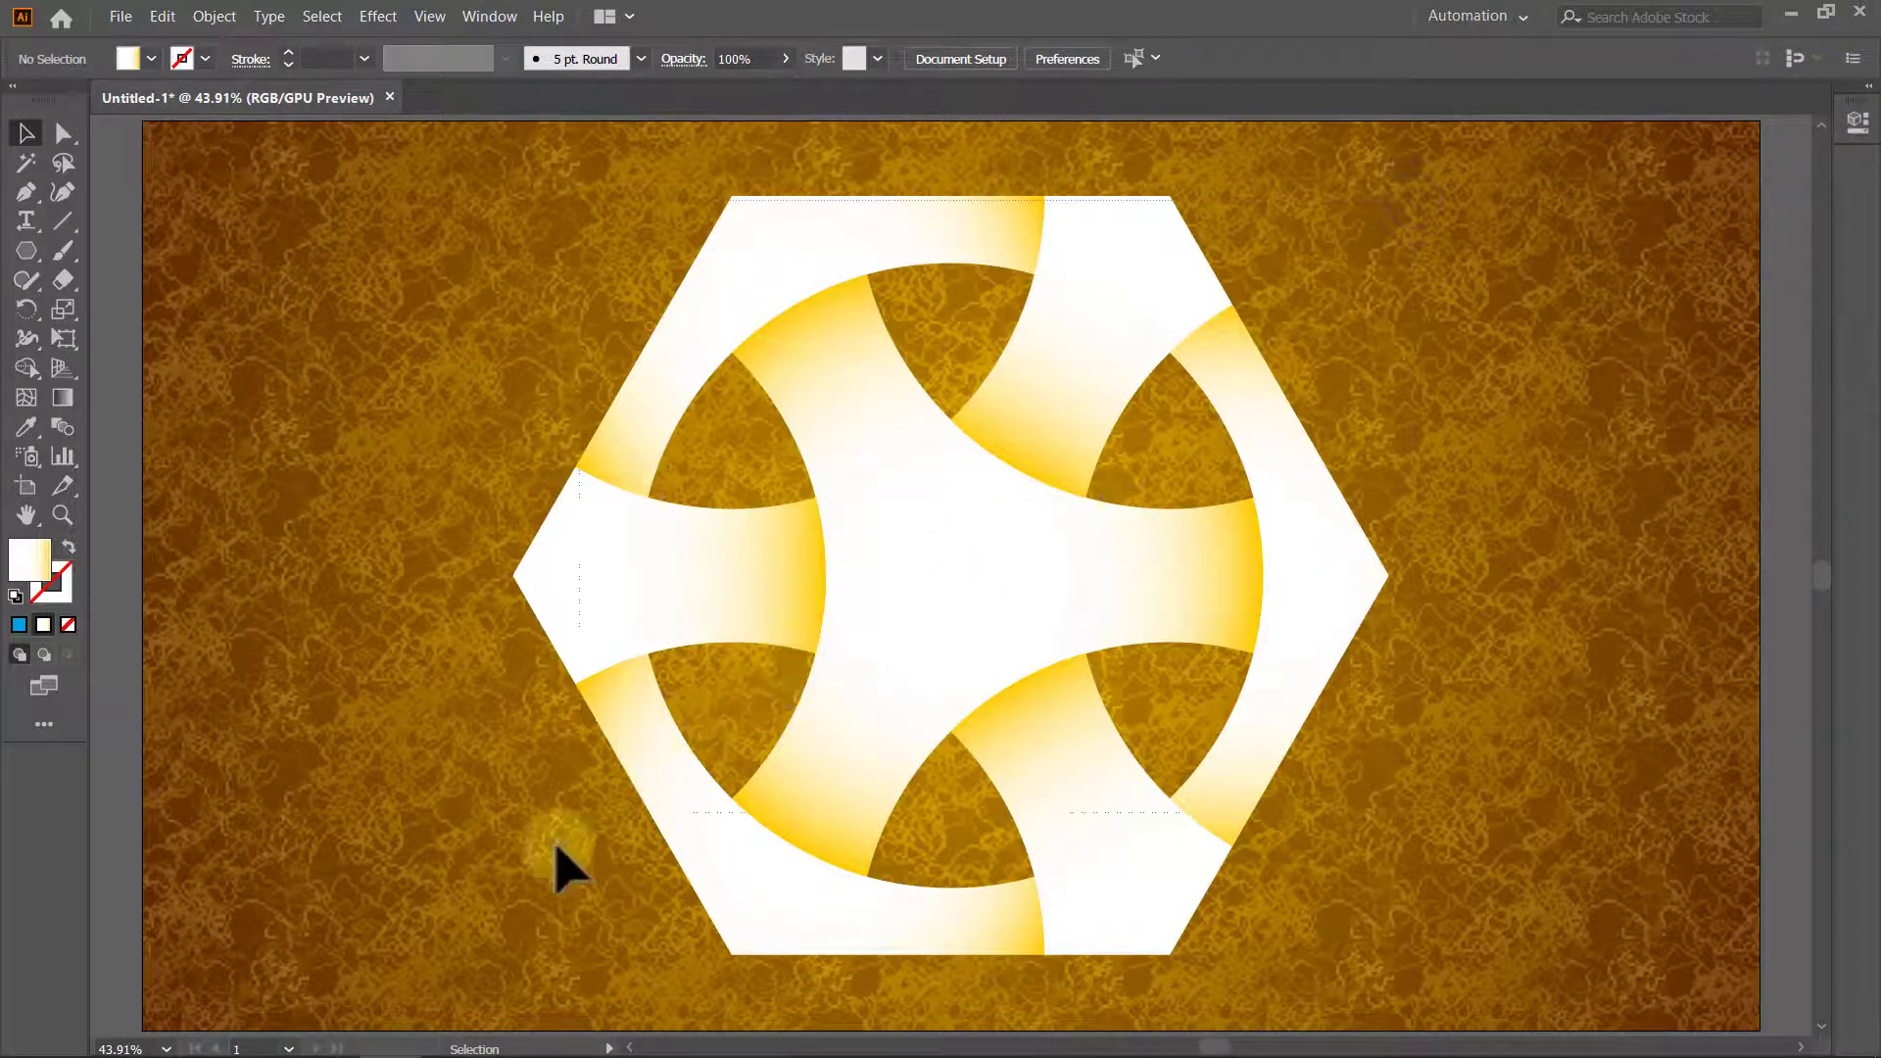
{"action": "key", "text": "ctrl+a"}
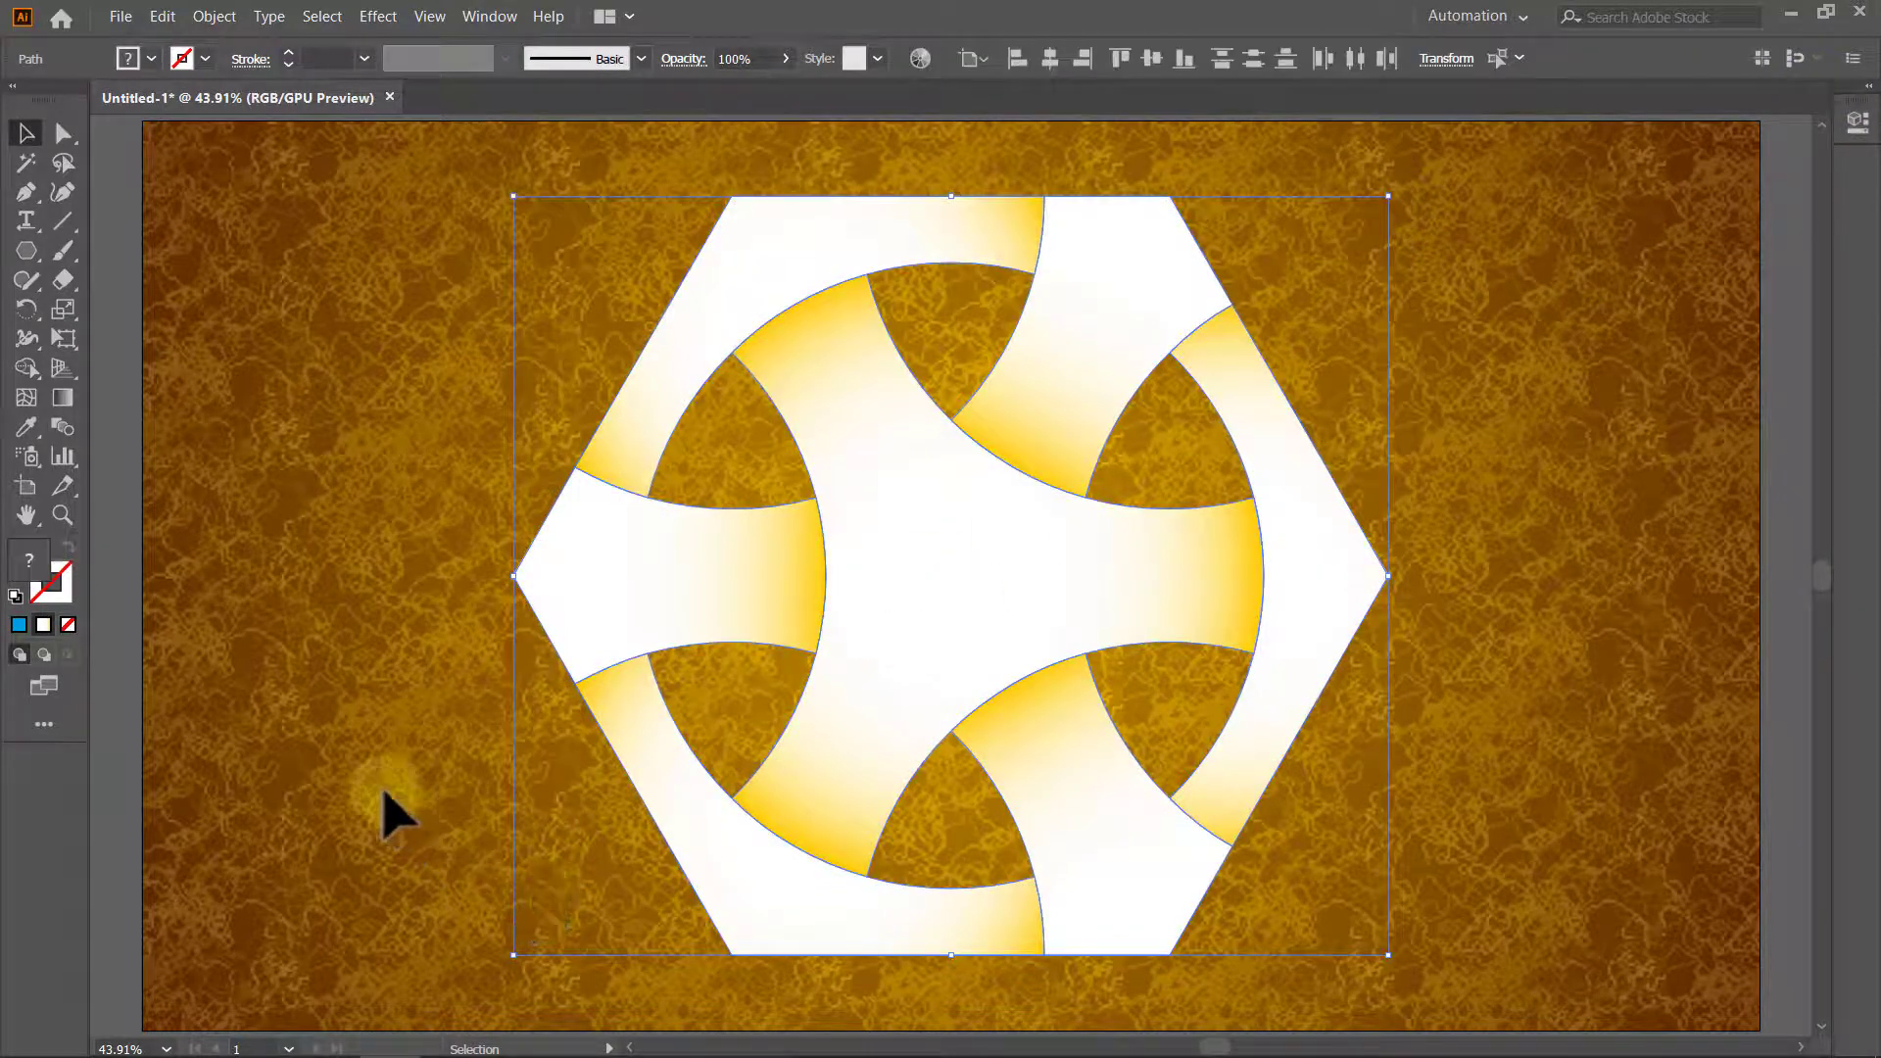
Group all the hexagon bands and add a previewed Drop Shadow effect.
{"action": "left_click", "coordinate": [216, 17]}
{"action": "left_click", "coordinate": [277, 119]}
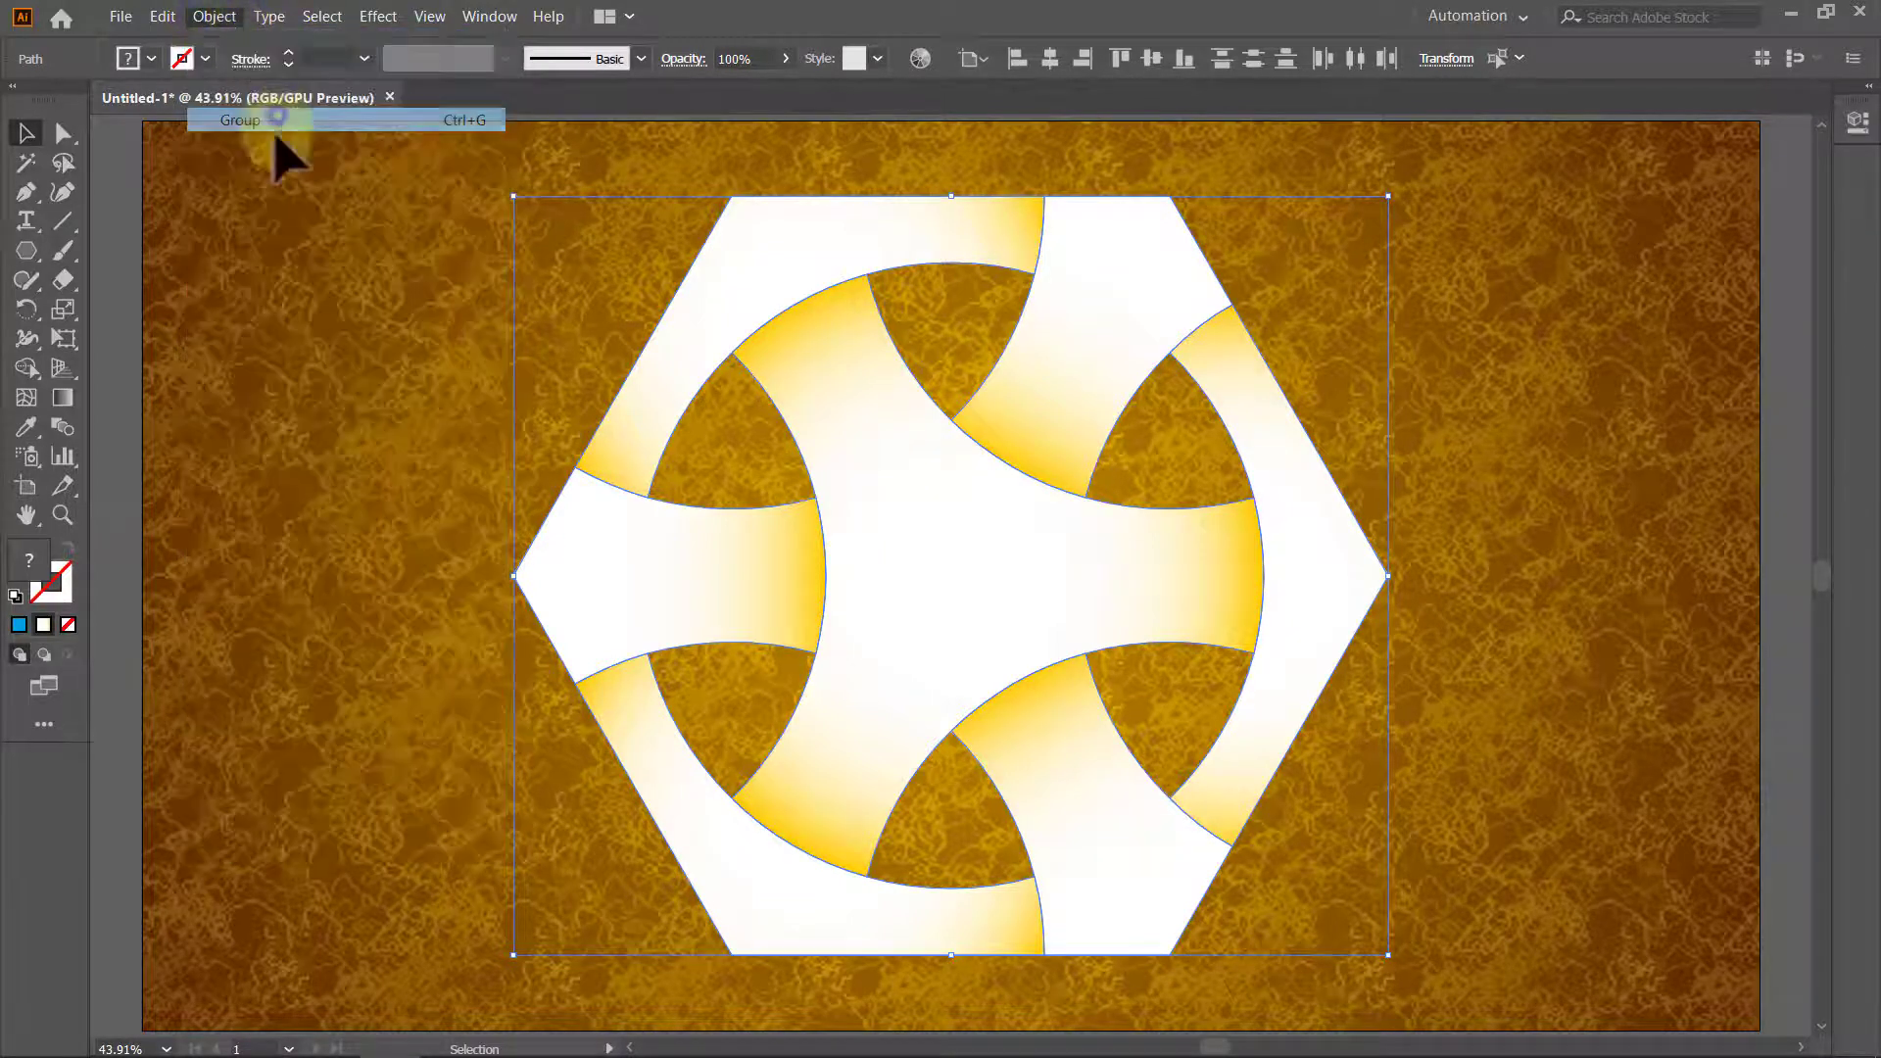
{"action": "left_click", "coordinate": [378, 16]}
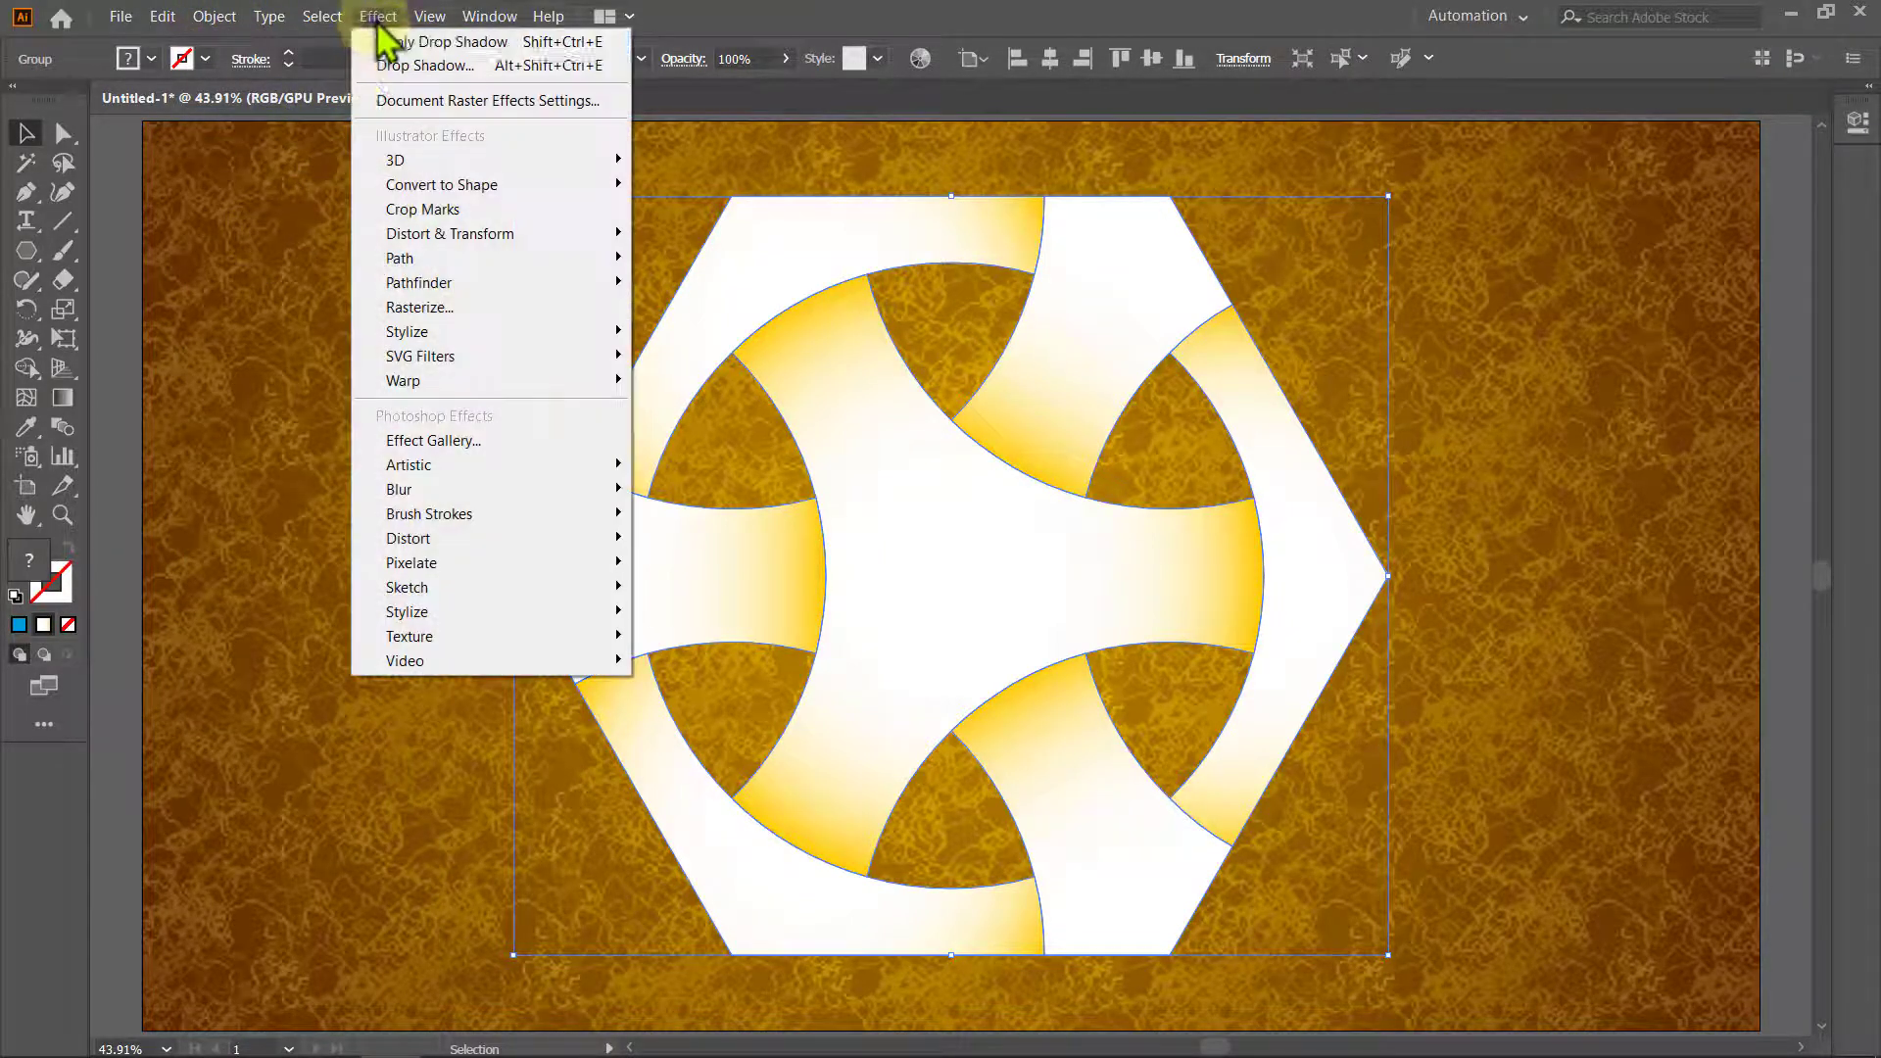
{"action": "mouse_move", "coordinate": [440, 332]}
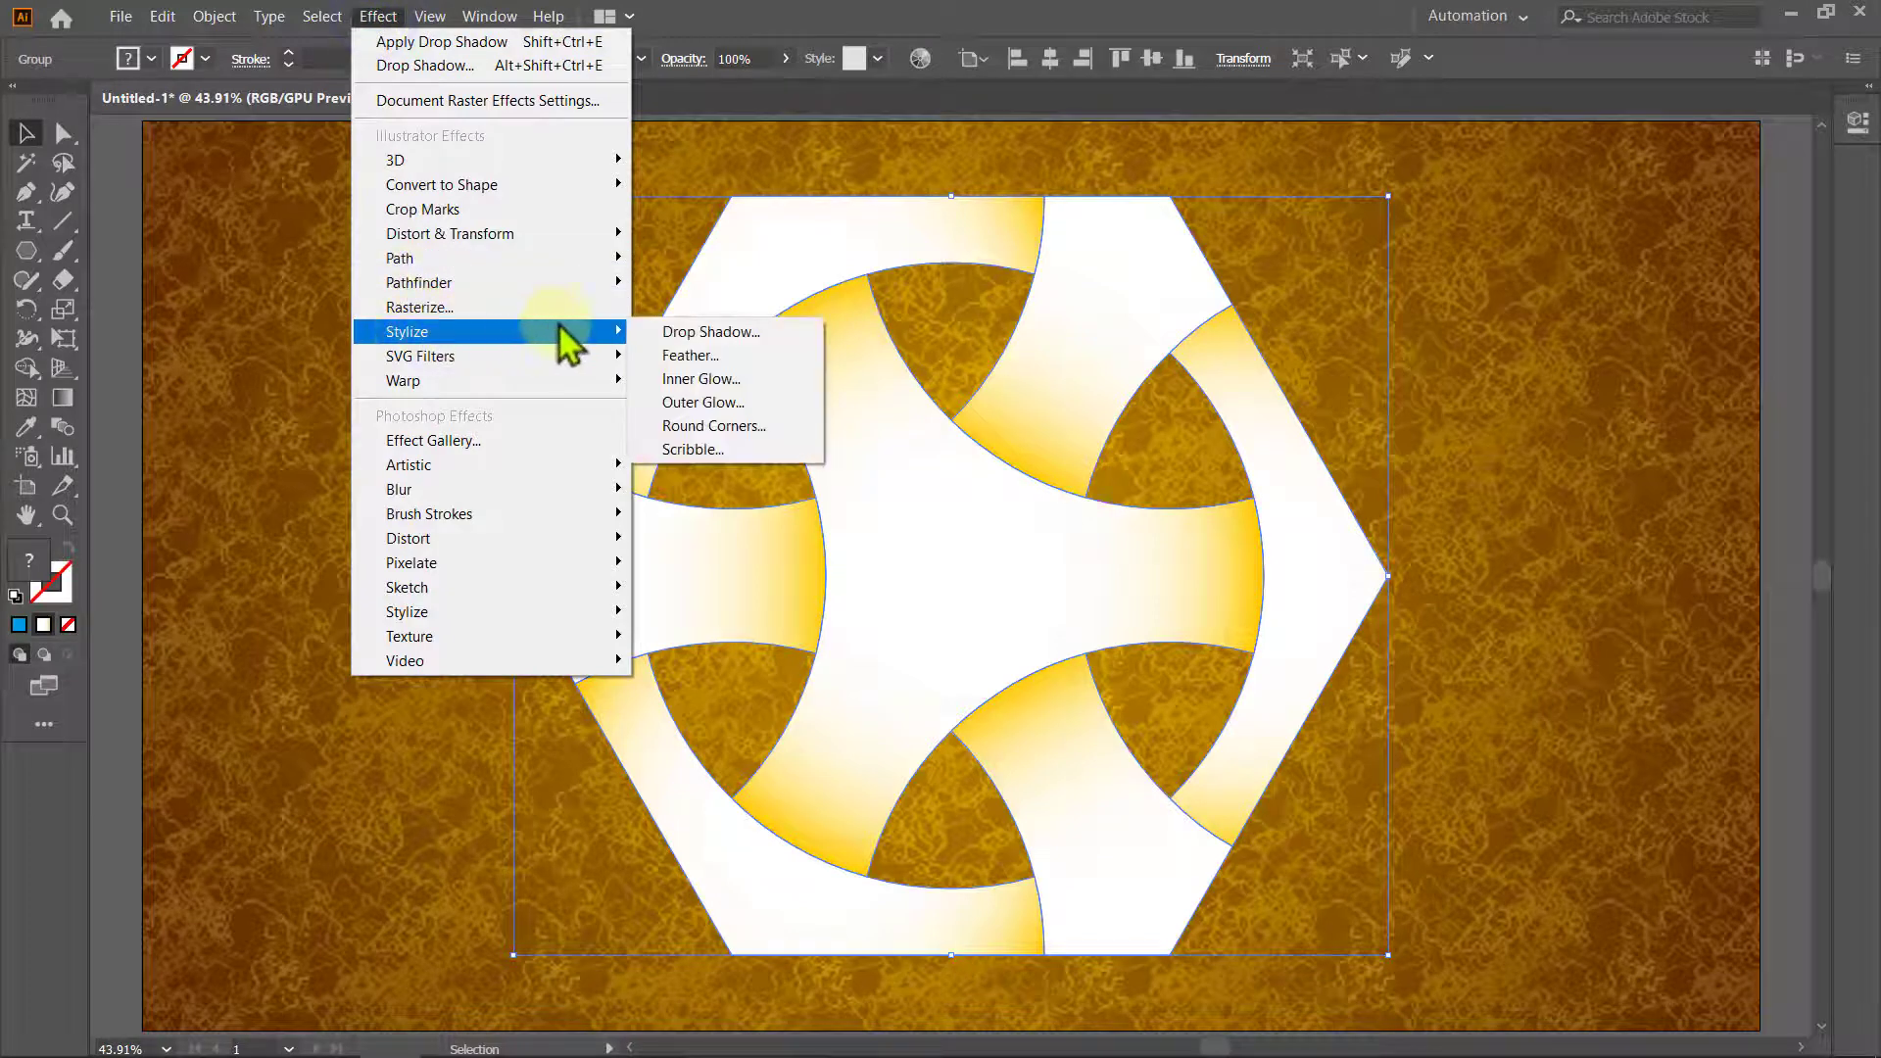
{"action": "left_click", "coordinate": [654, 333]}
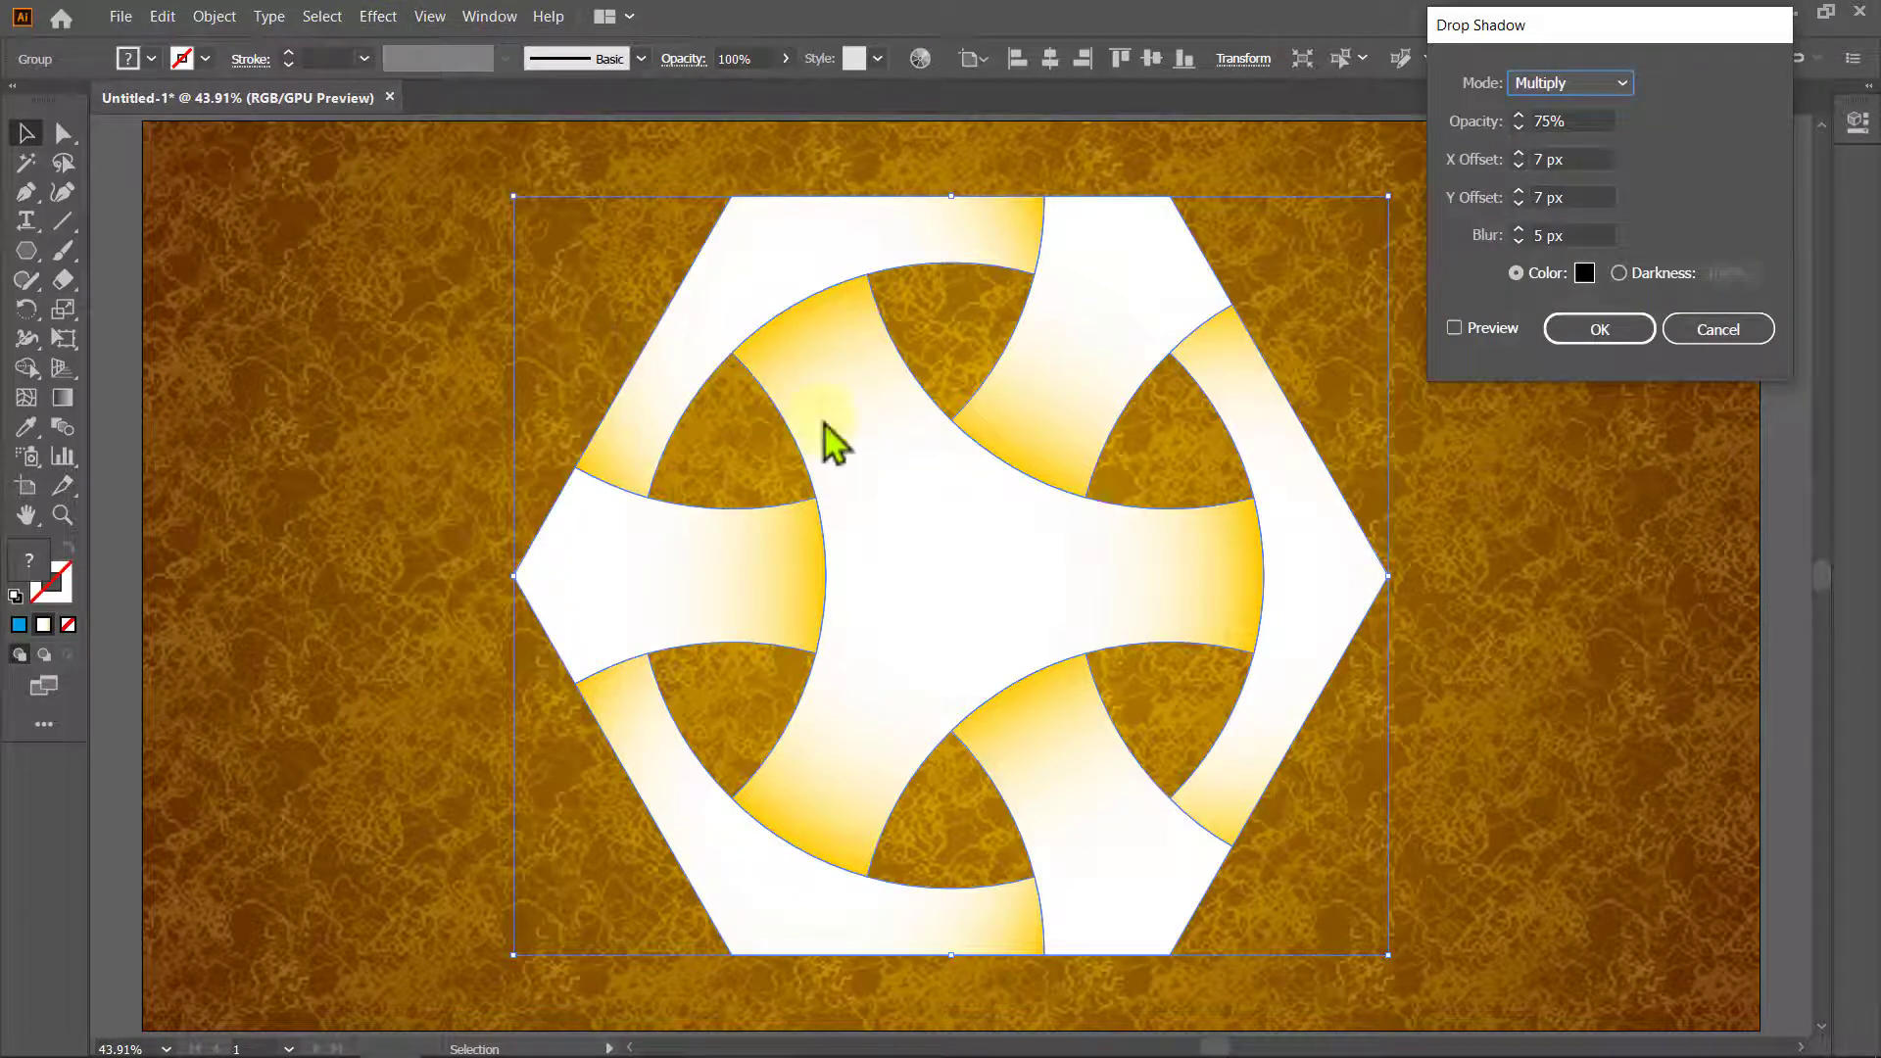
{"action": "left_click", "coordinate": [1487, 355]}
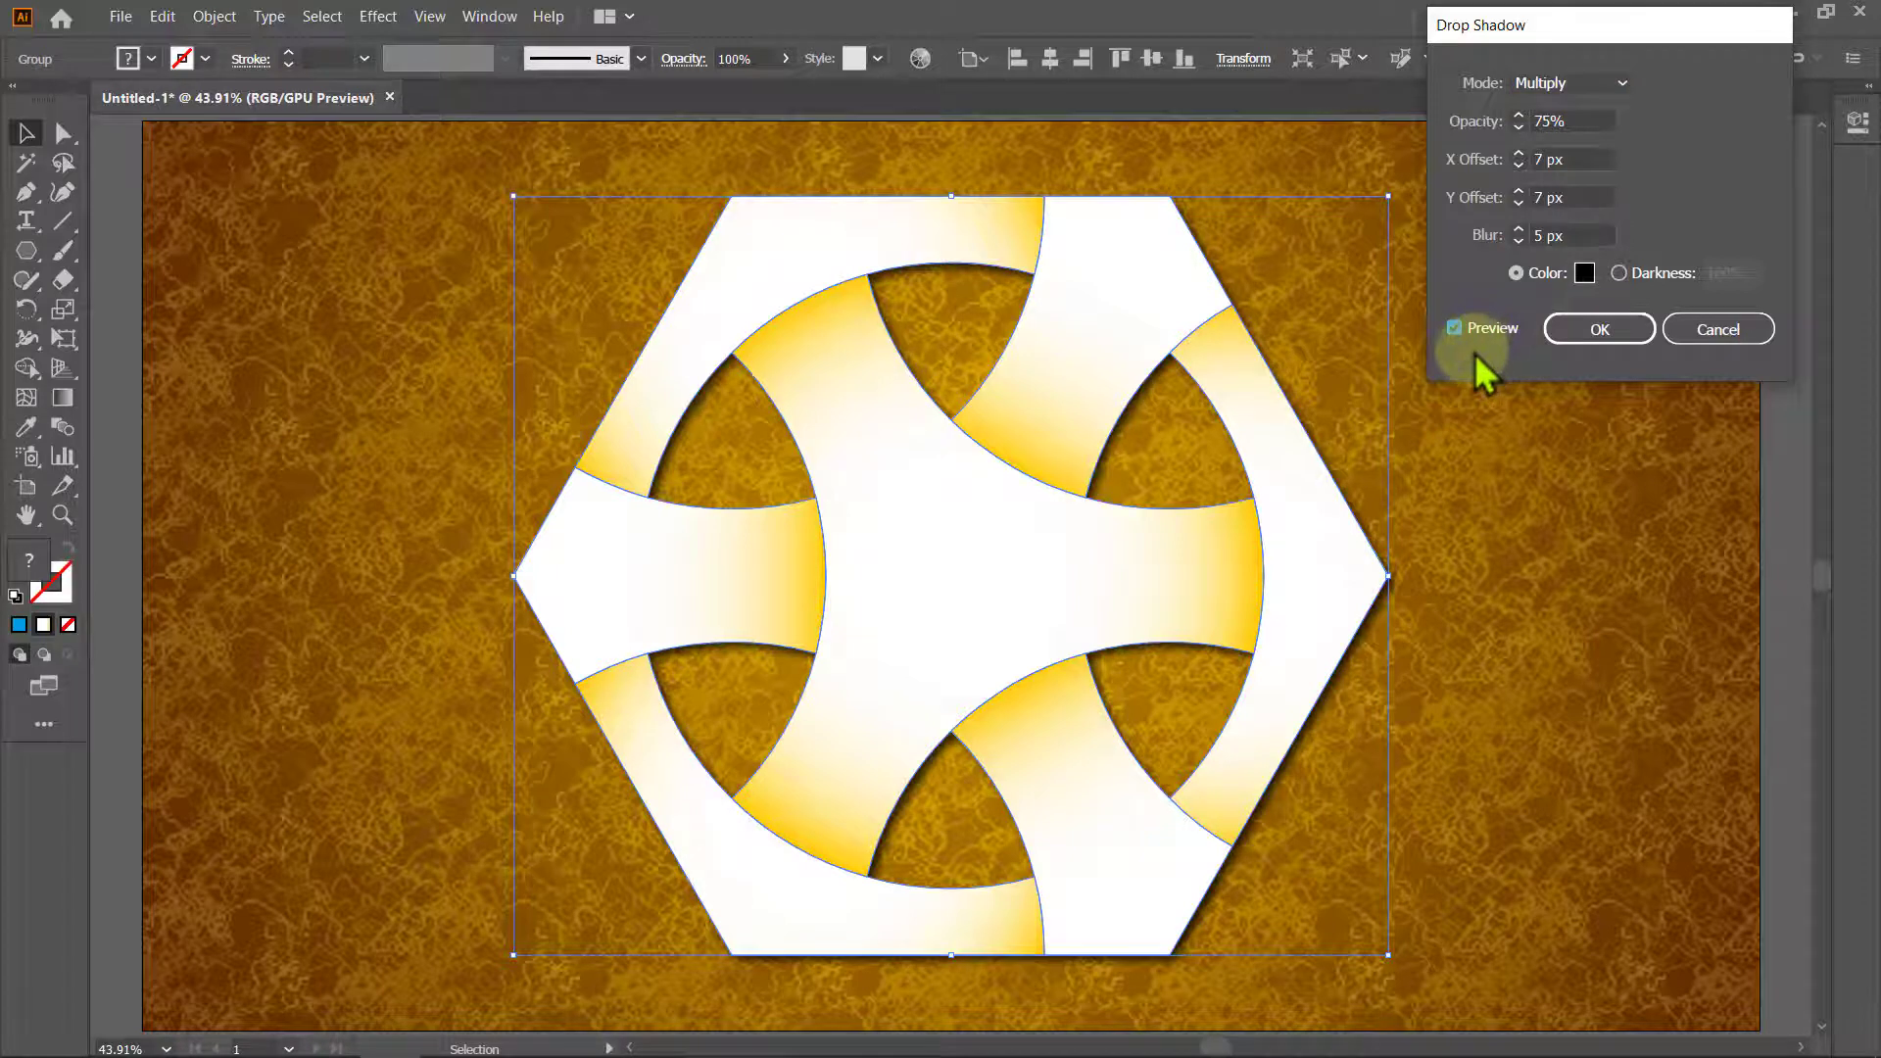
Set the drop shadow colour to walnut brown, R 102, G 51, B 0.
{"action": "left_click", "coordinate": [1584, 274]}
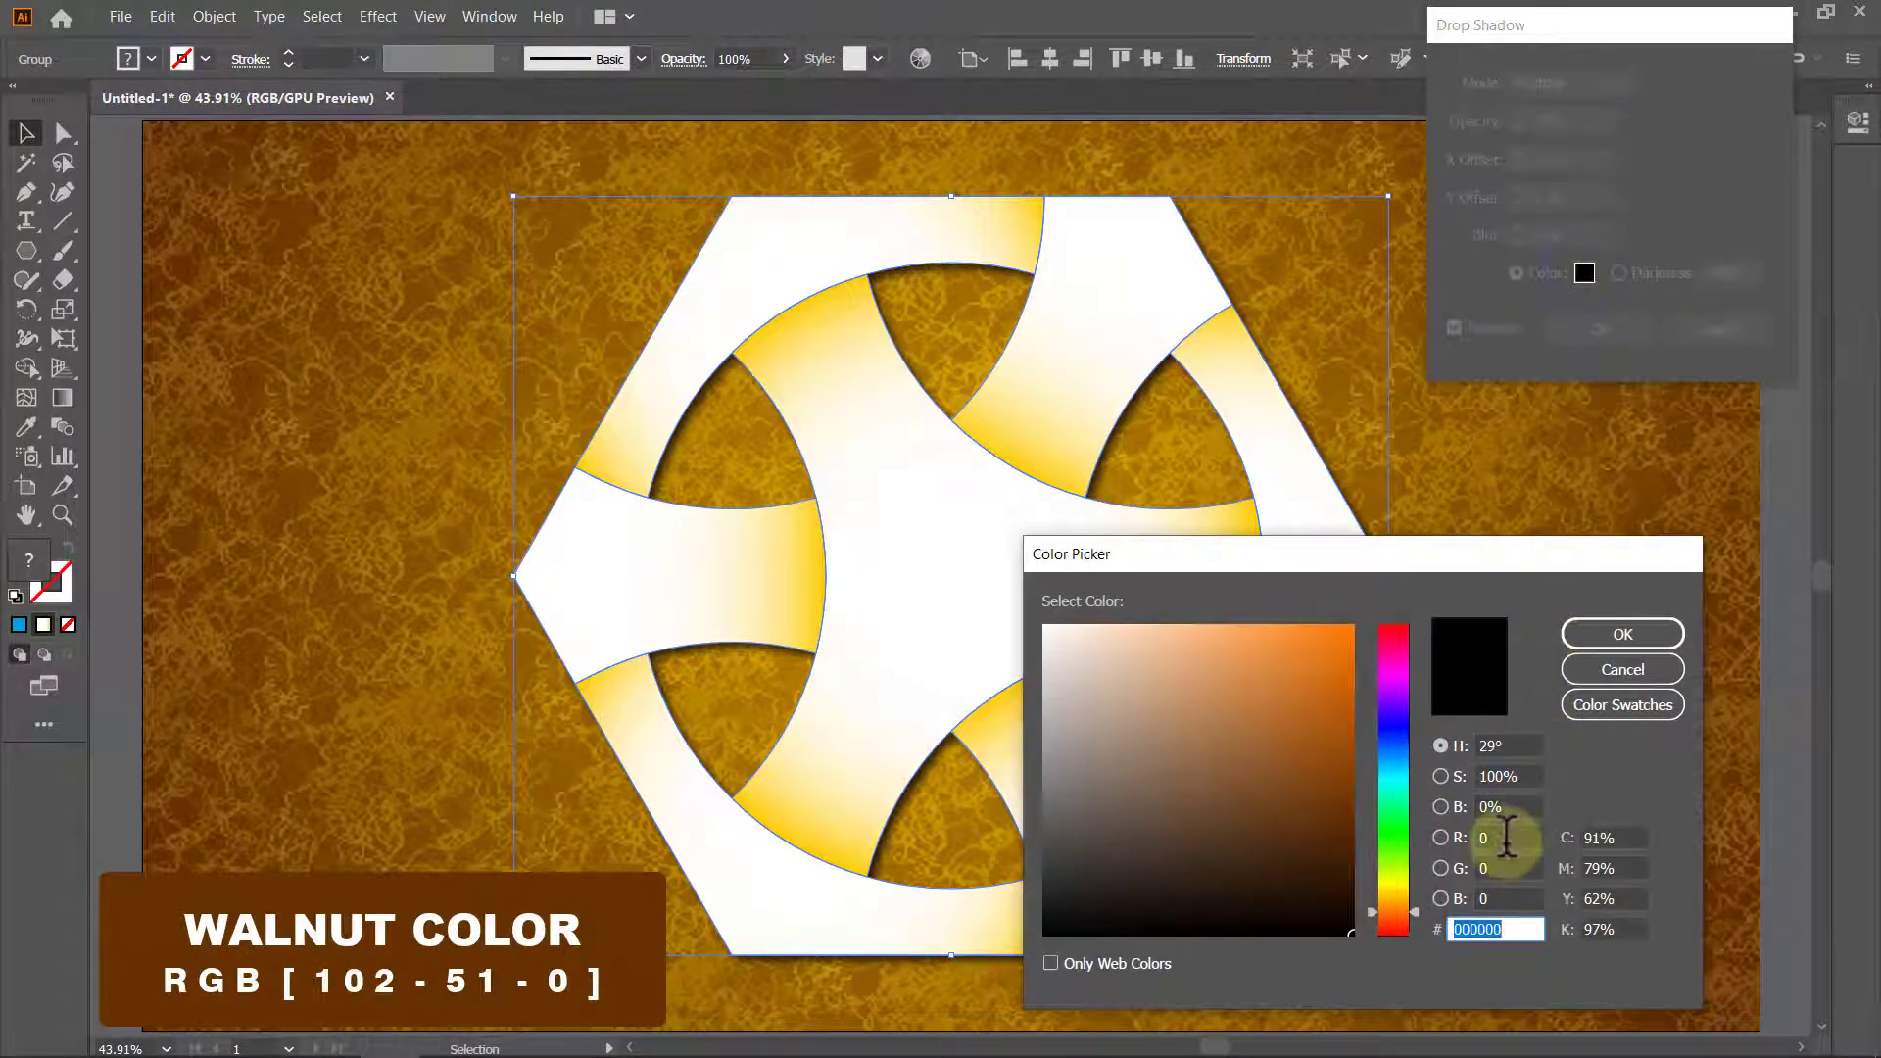
{"action": "double_click", "coordinate": [1505, 837]}
{"action": "type", "text": "102"}
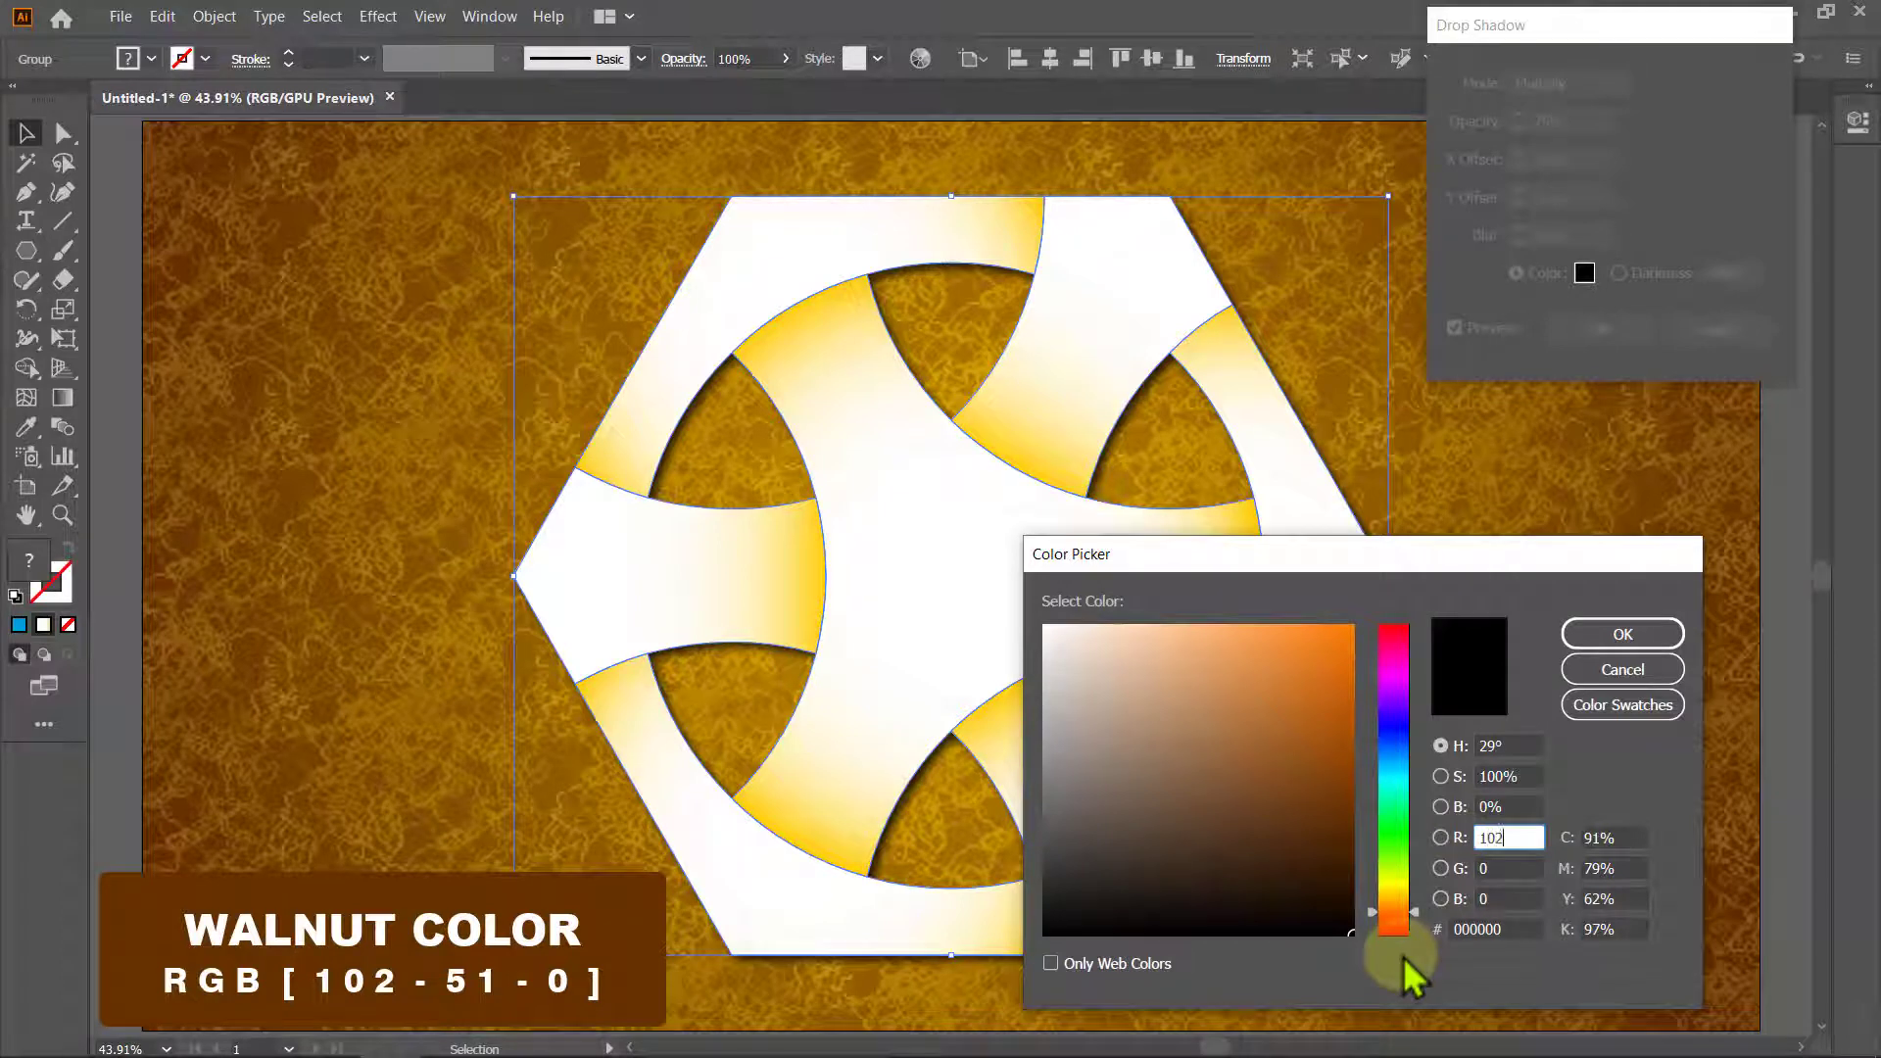
{"action": "double_click", "coordinate": [1491, 868]}
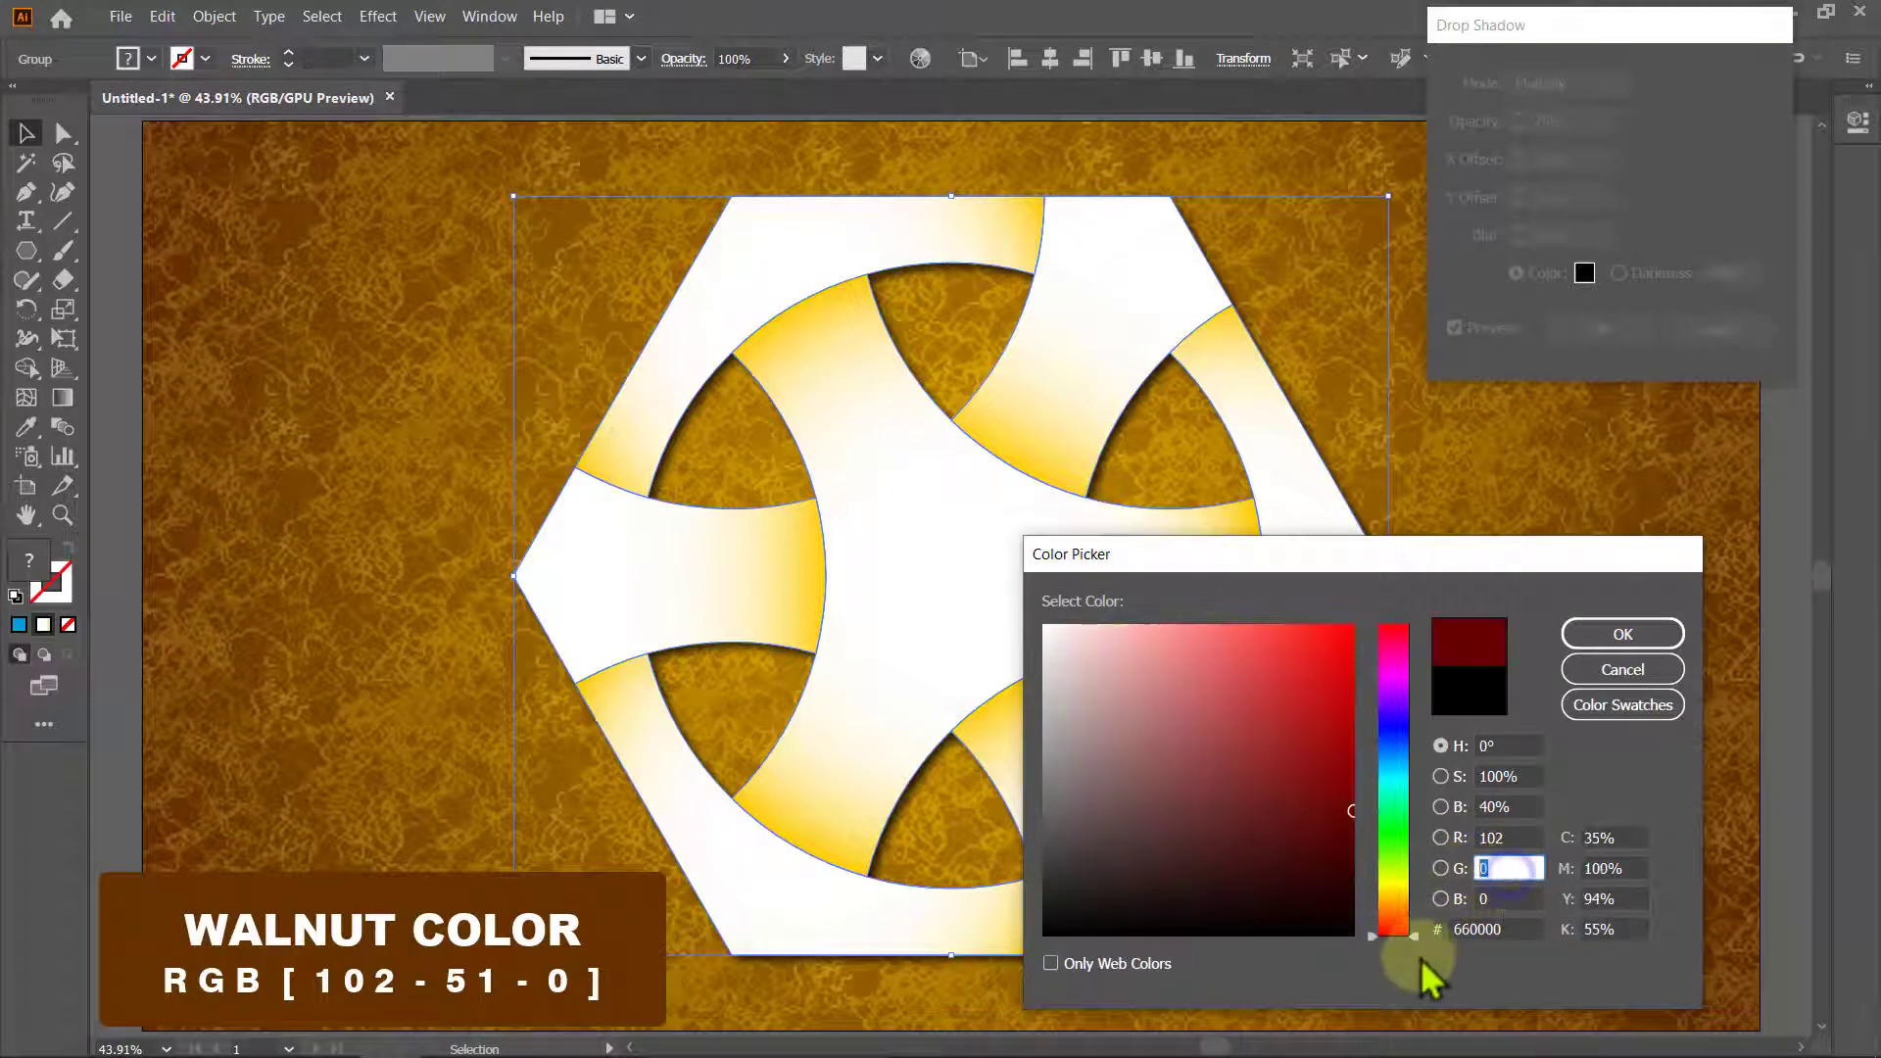
{"action": "type", "text": "51"}
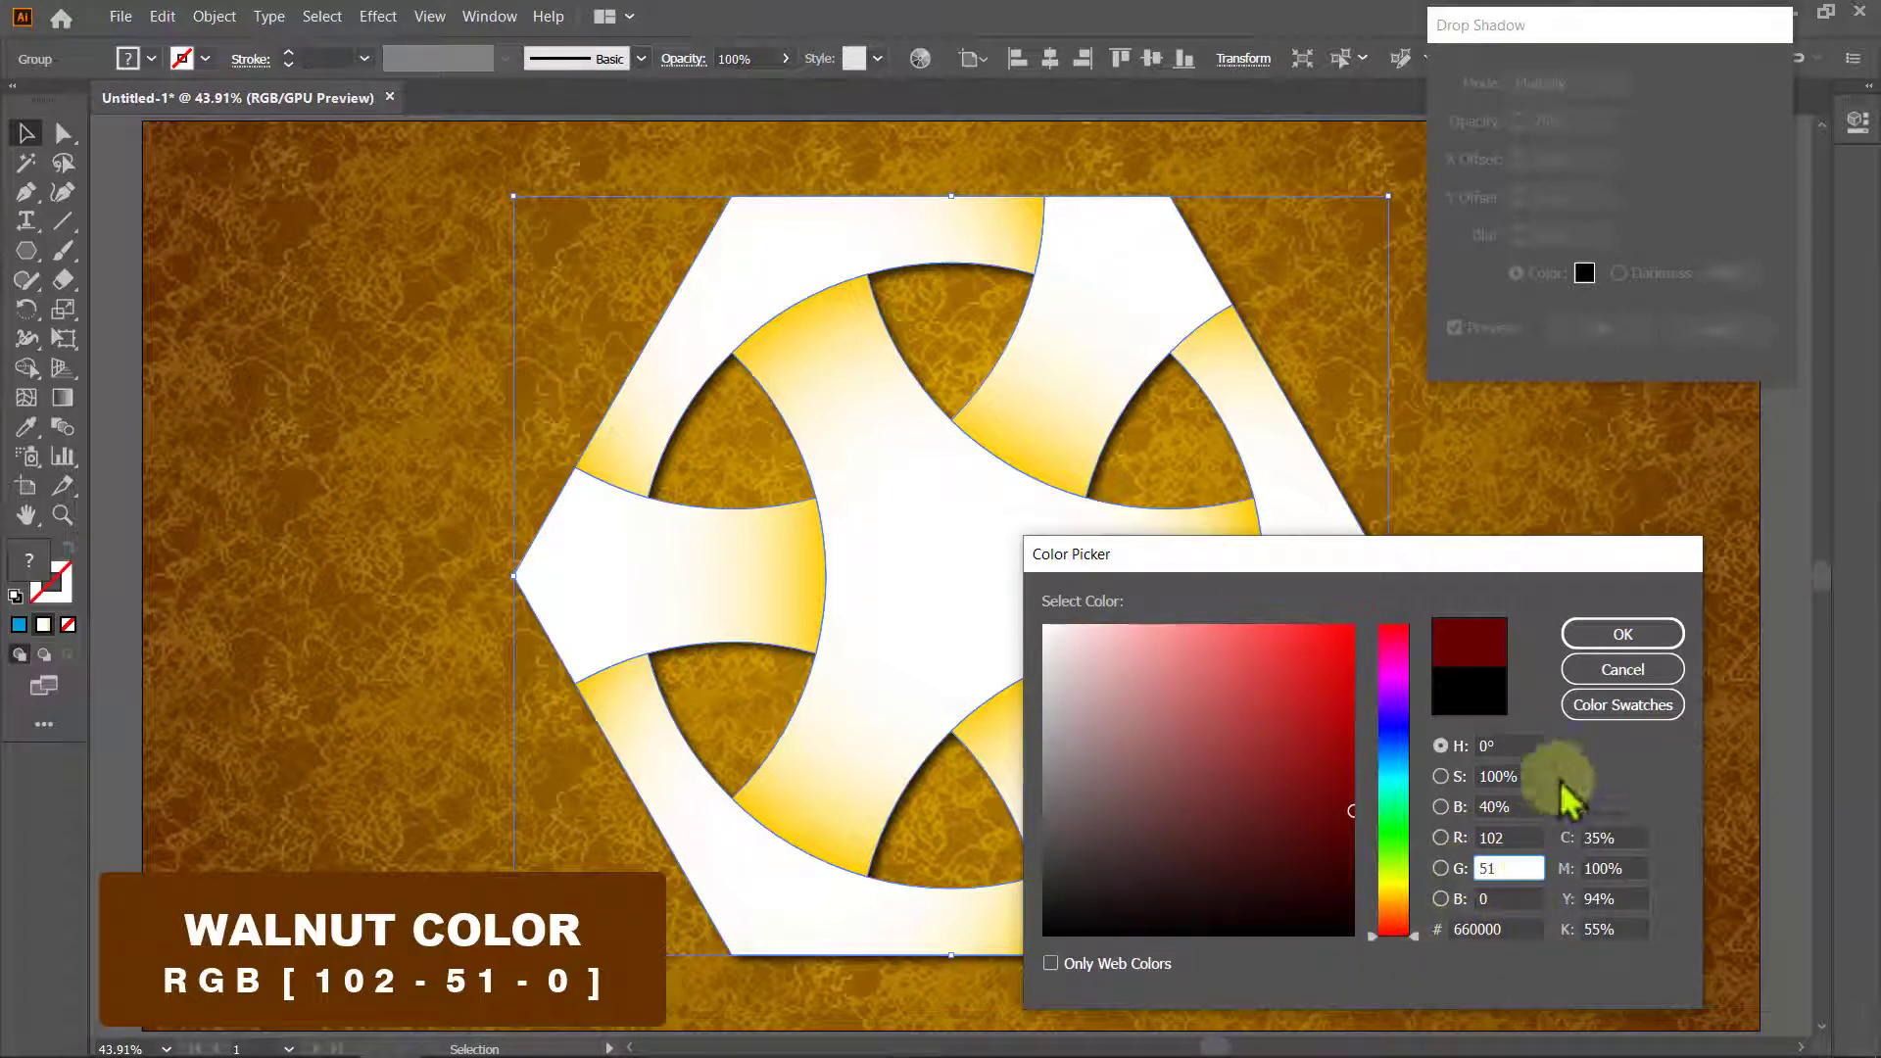
{"action": "left_click", "coordinate": [1617, 634]}
{"action": "type", "text": "15"}
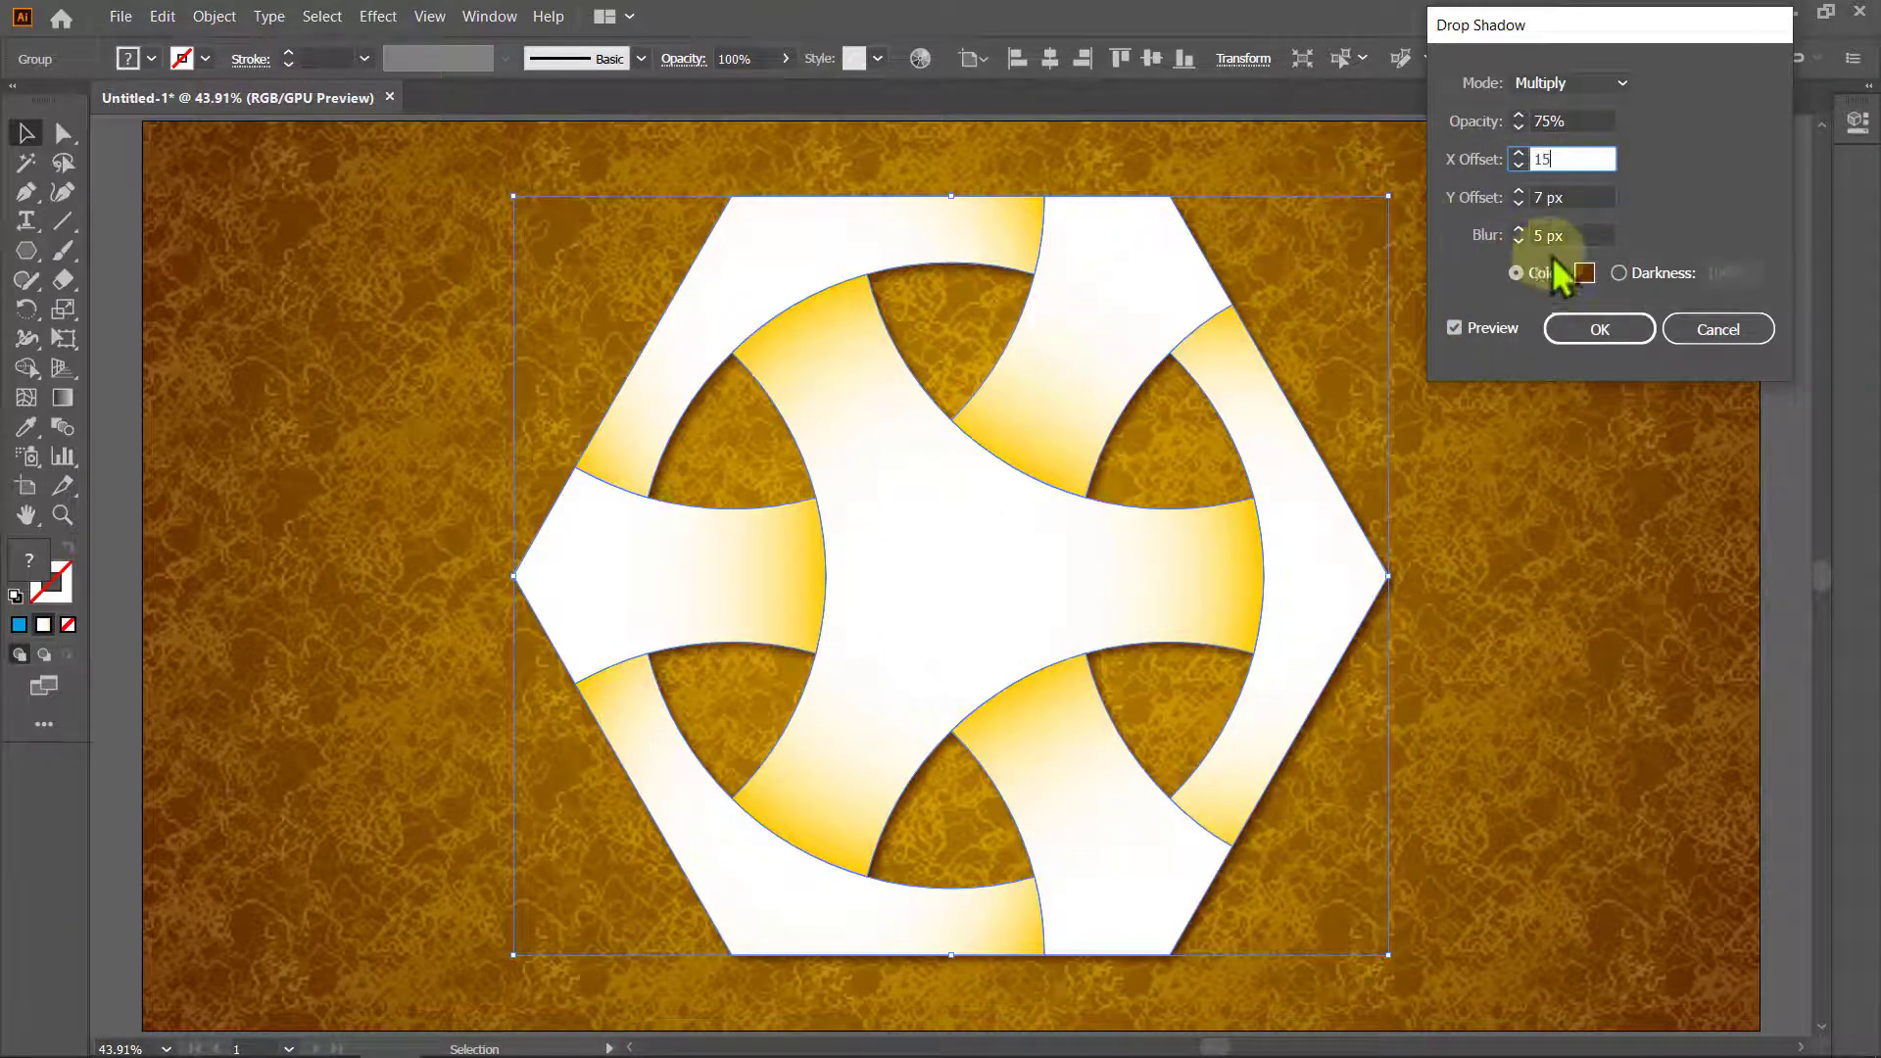
Set the drop shadow's X offset, Y offset and blur to 15 px and apply it.
{"action": "left_click", "coordinate": [1592, 196]}
{"action": "type", "text": "15"}
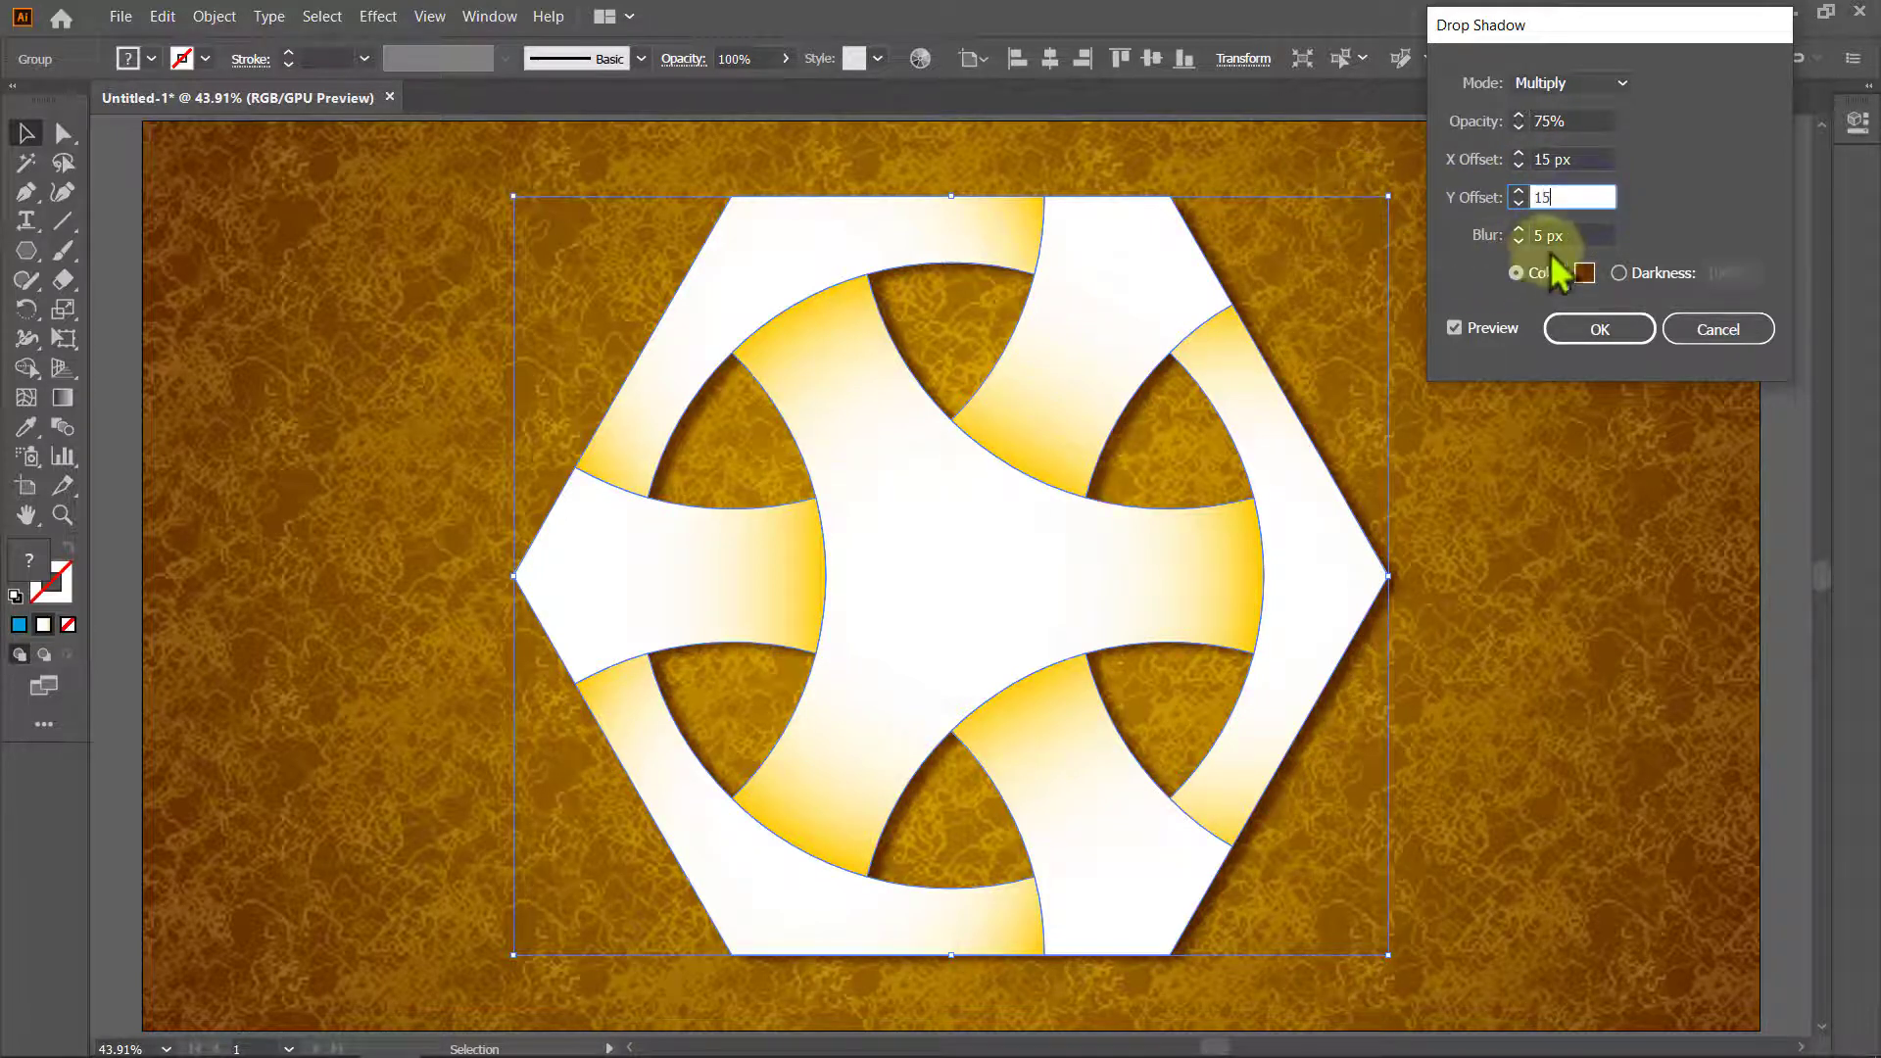
{"action": "key", "text": "Tab"}
{"action": "type", "text": "15"}
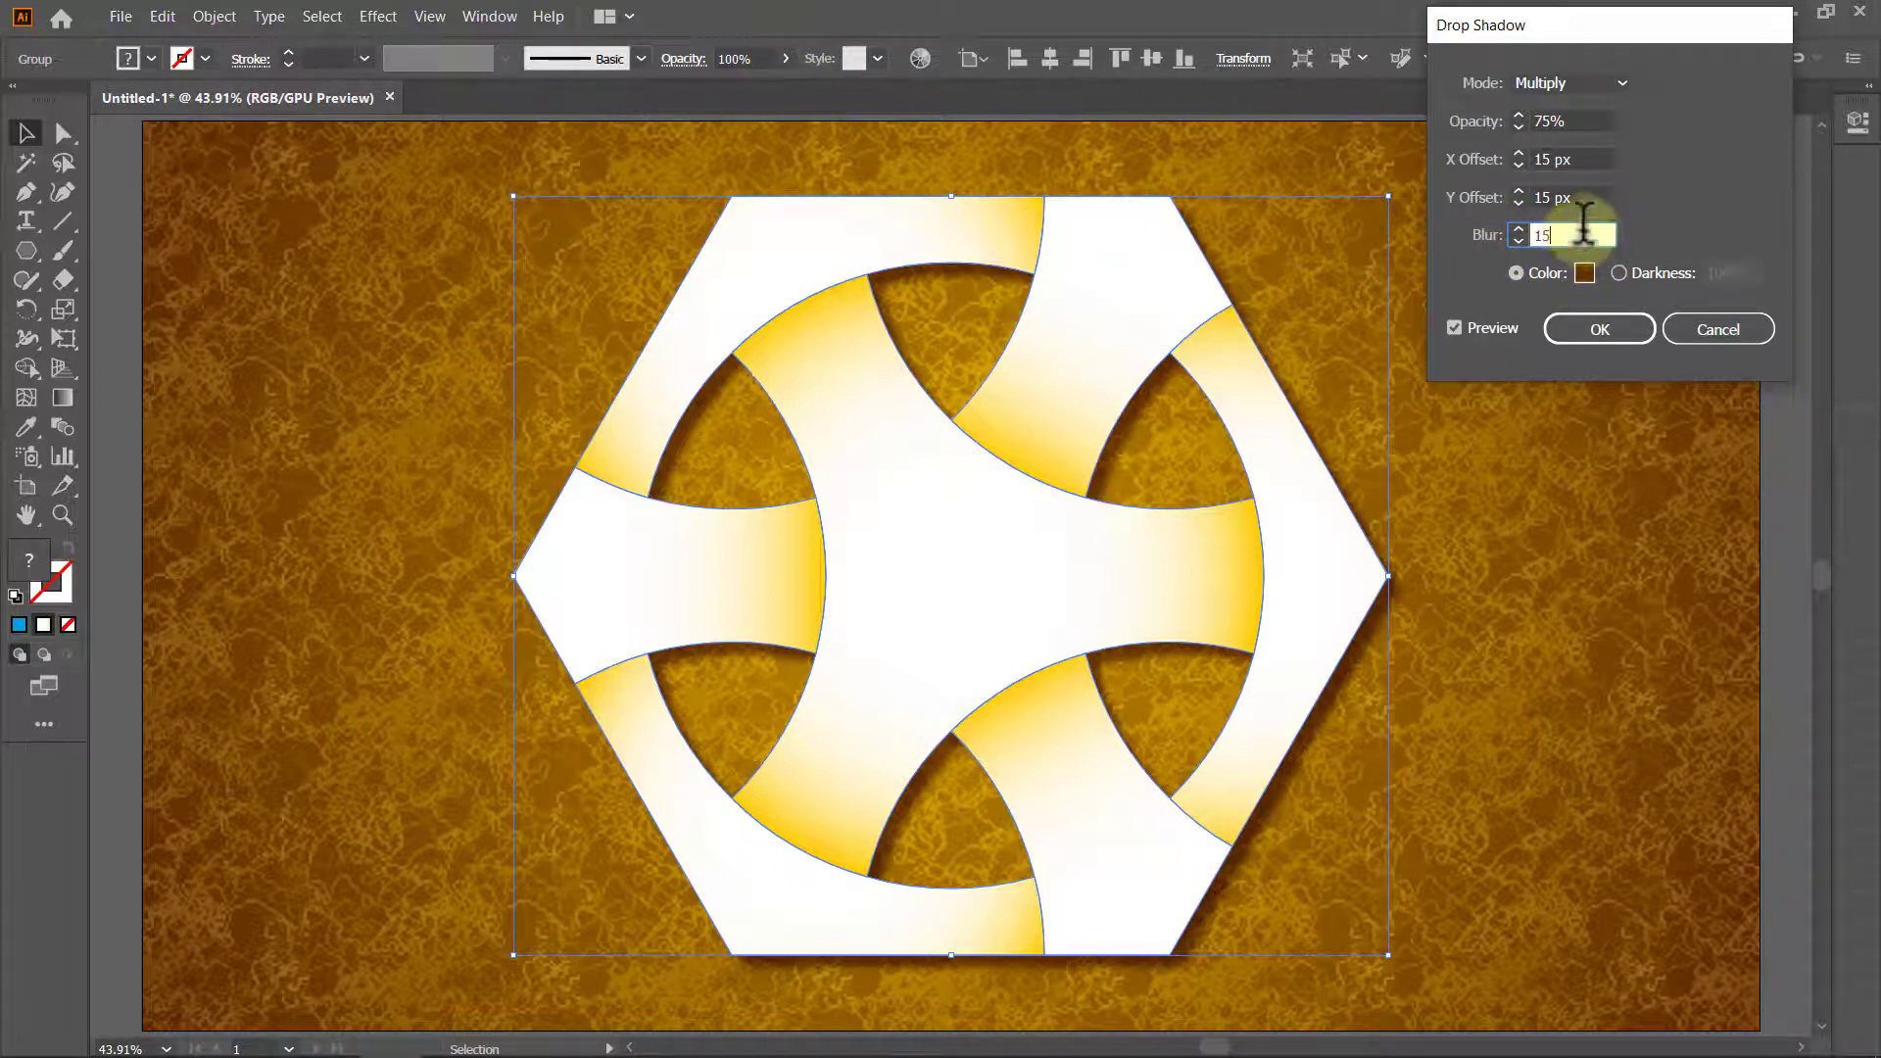
{"action": "left_click", "coordinate": [1608, 159]}
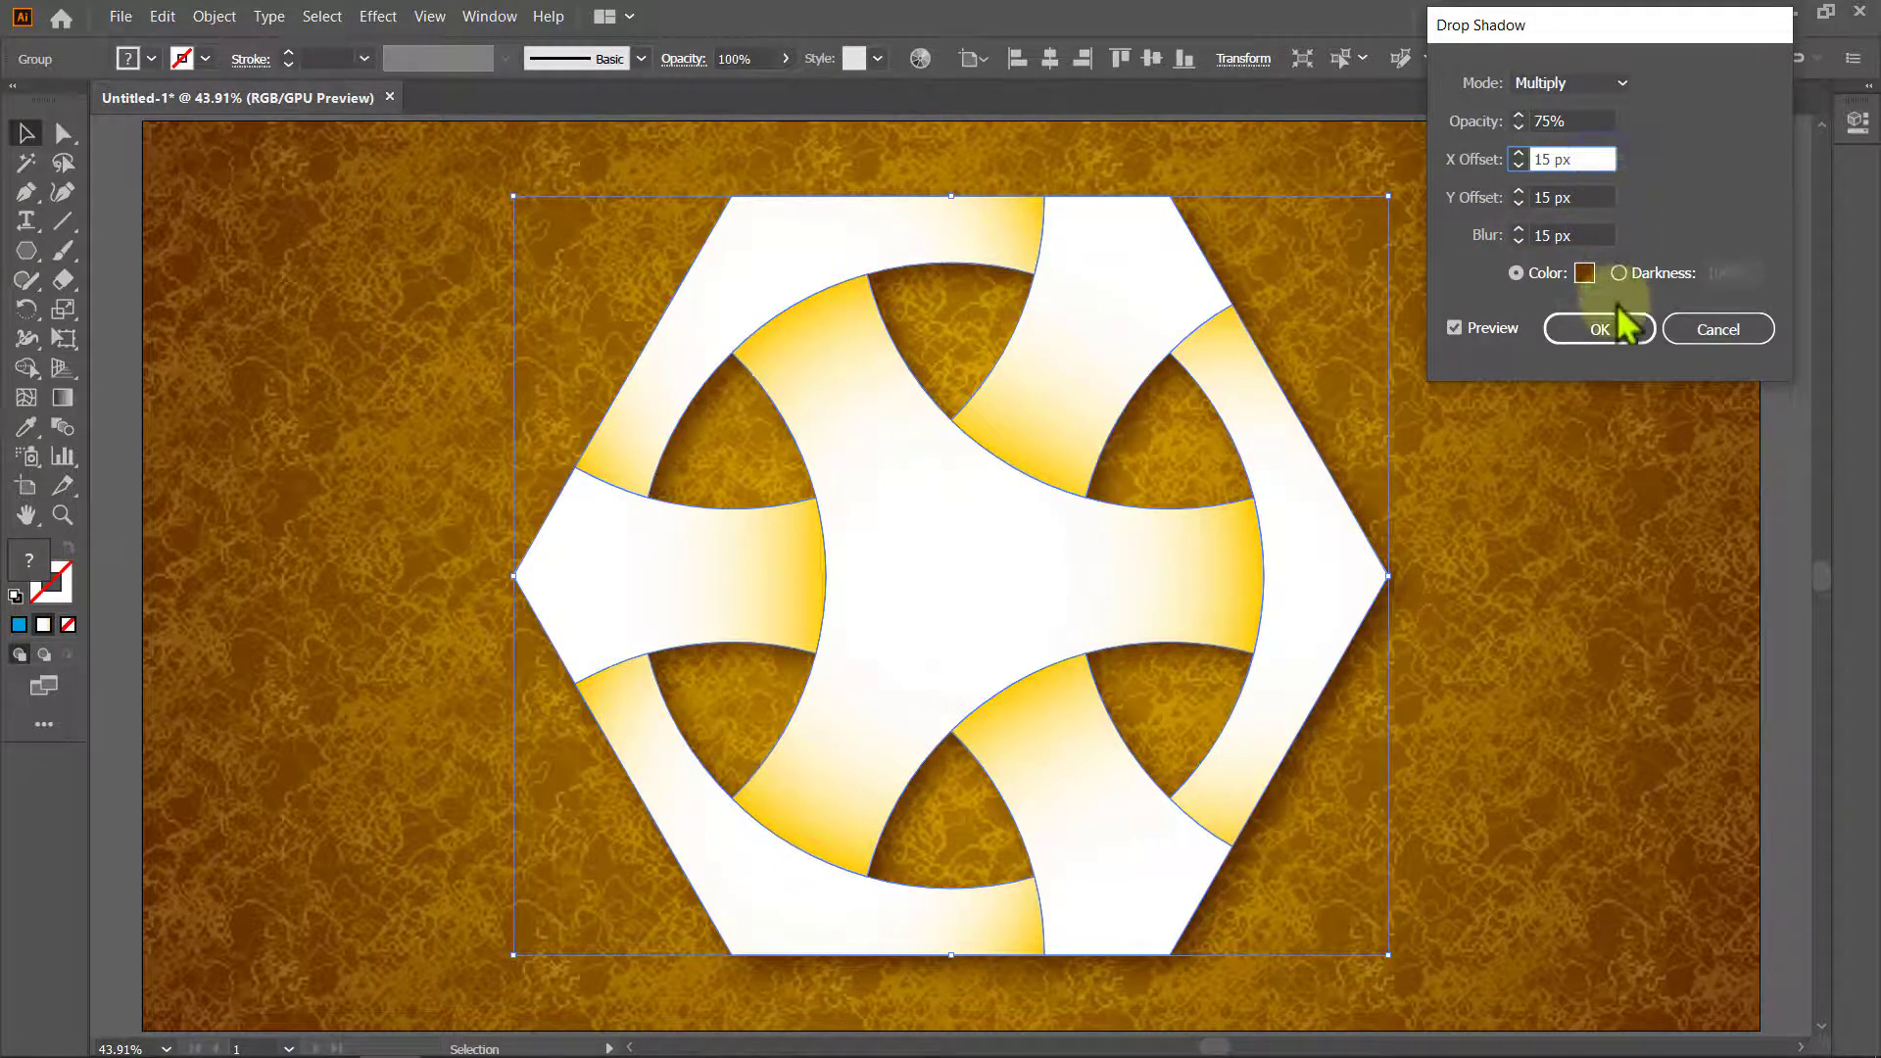
{"action": "left_click", "coordinate": [1614, 336]}
Unlock the background texture with Unlock All and show the emblem in Presentation Mode.
{"action": "left_click", "coordinate": [1614, 333]}
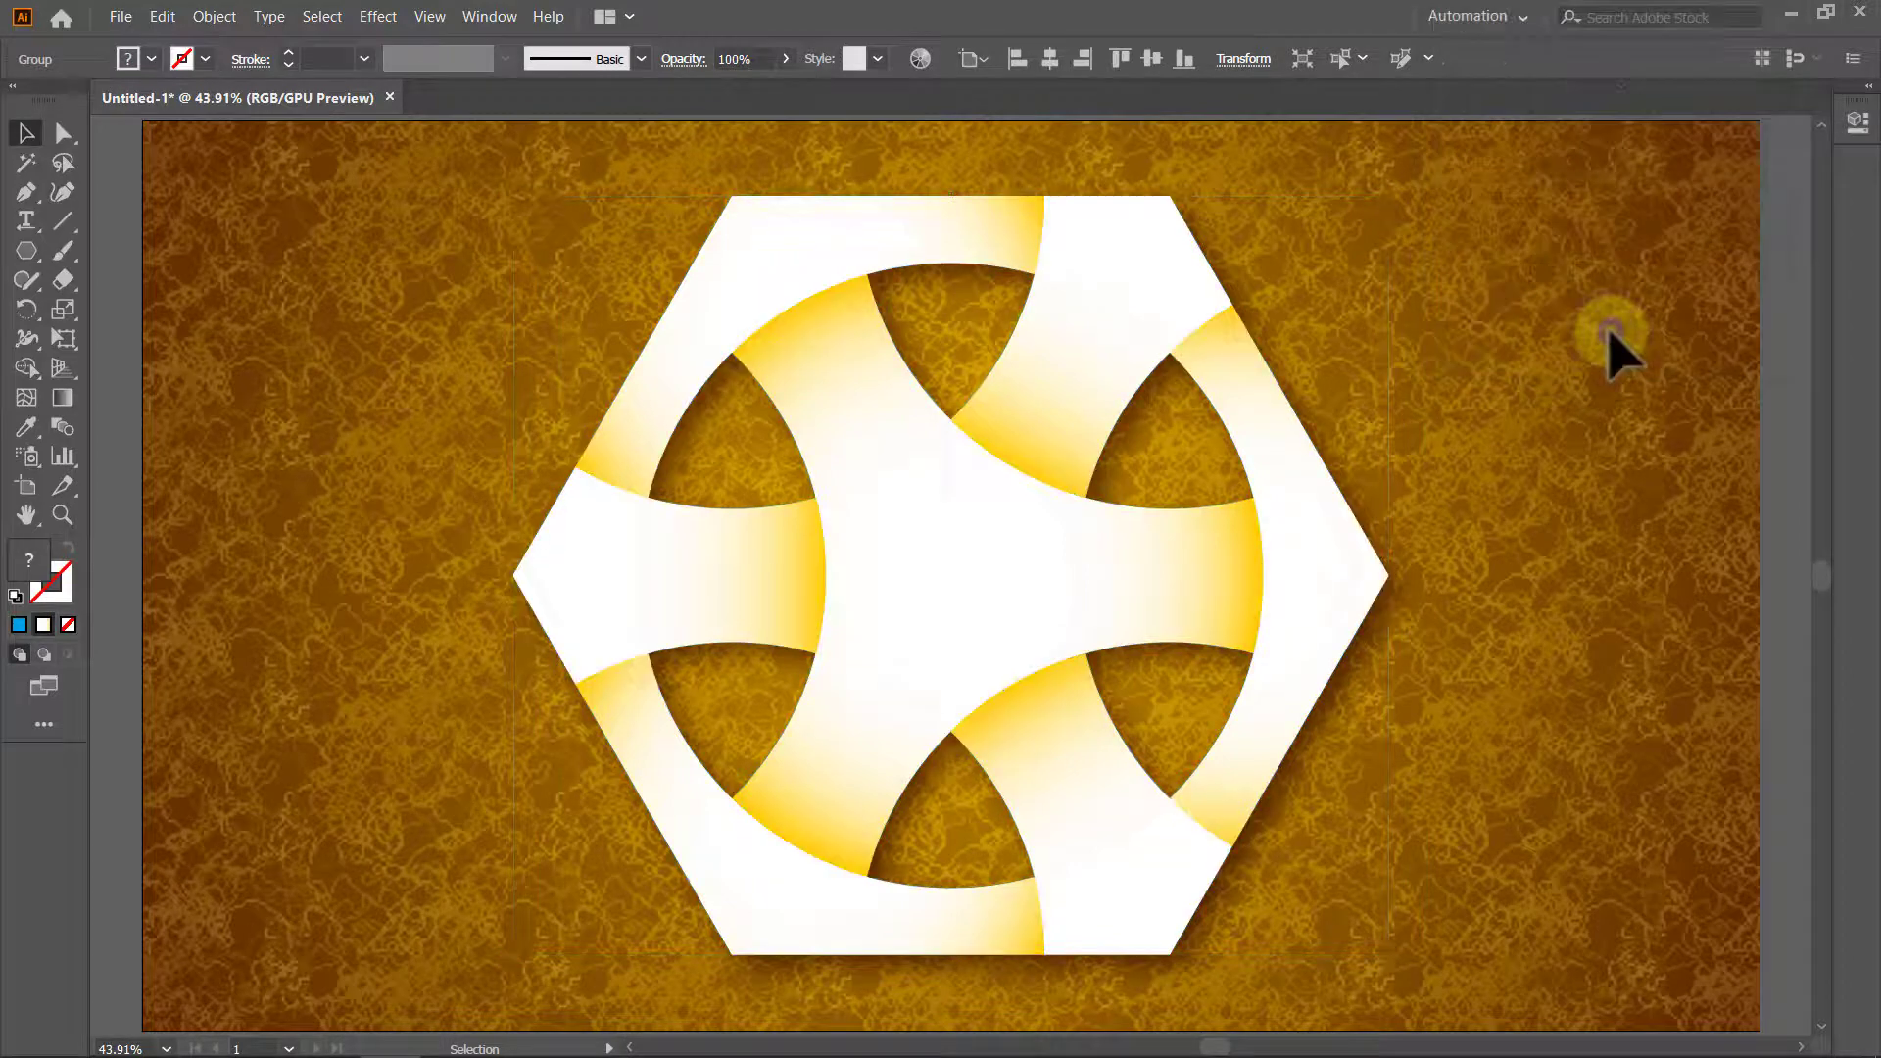
{"action": "left_click", "coordinate": [215, 17]}
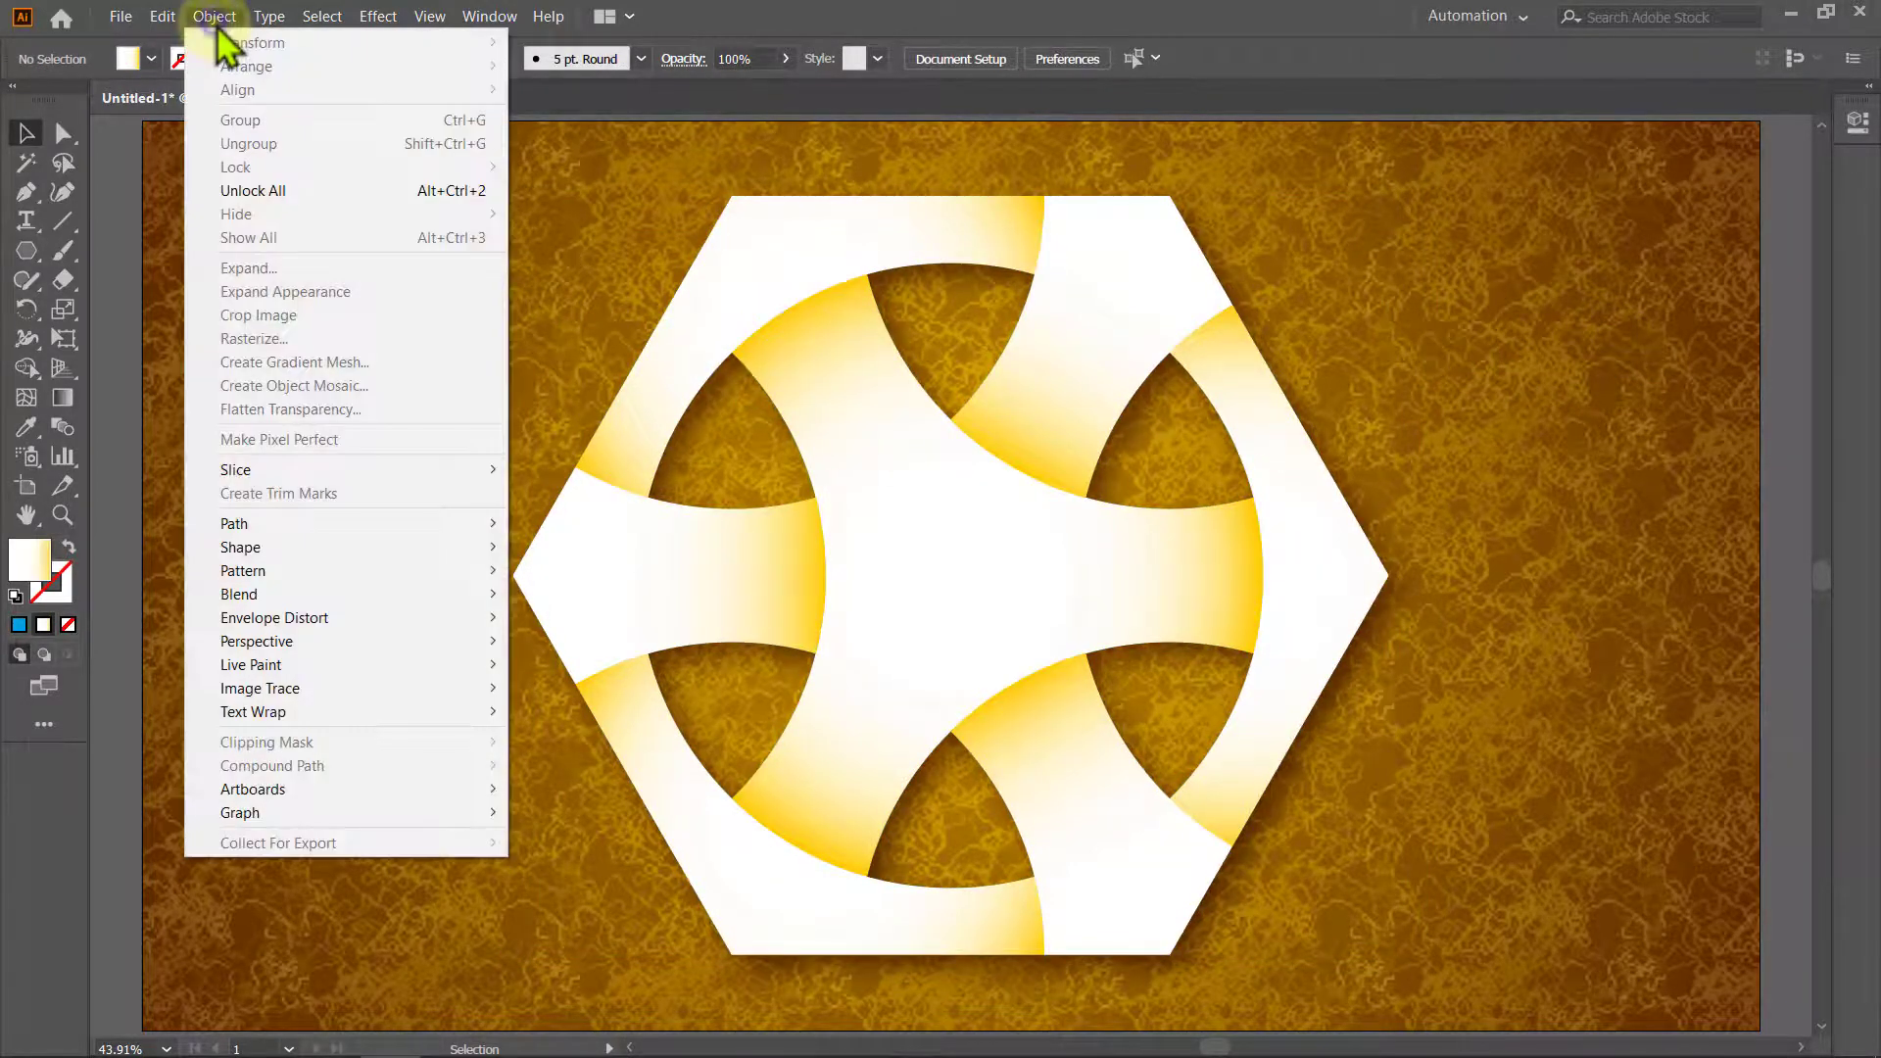
{"action": "left_click", "coordinate": [255, 189]}
{"action": "left_click", "coordinate": [116, 198]}
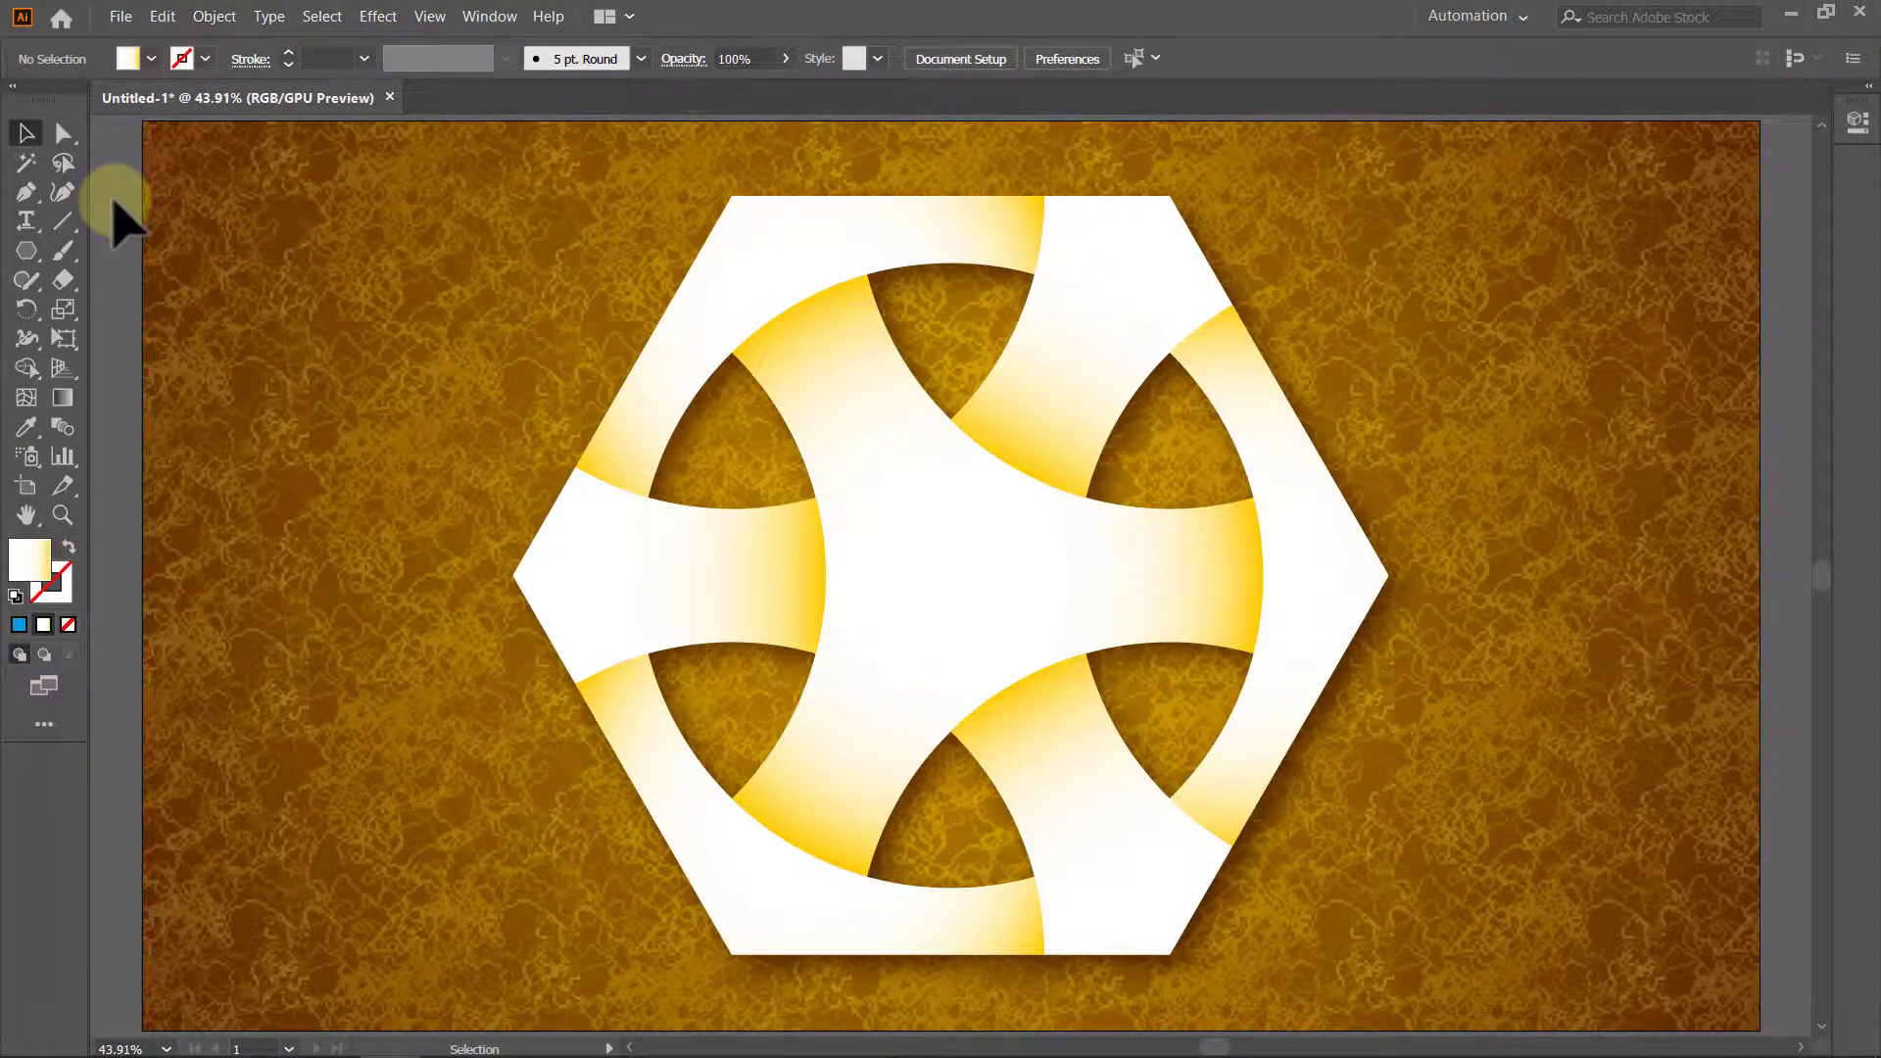
{"action": "key", "text": "shift+f"}
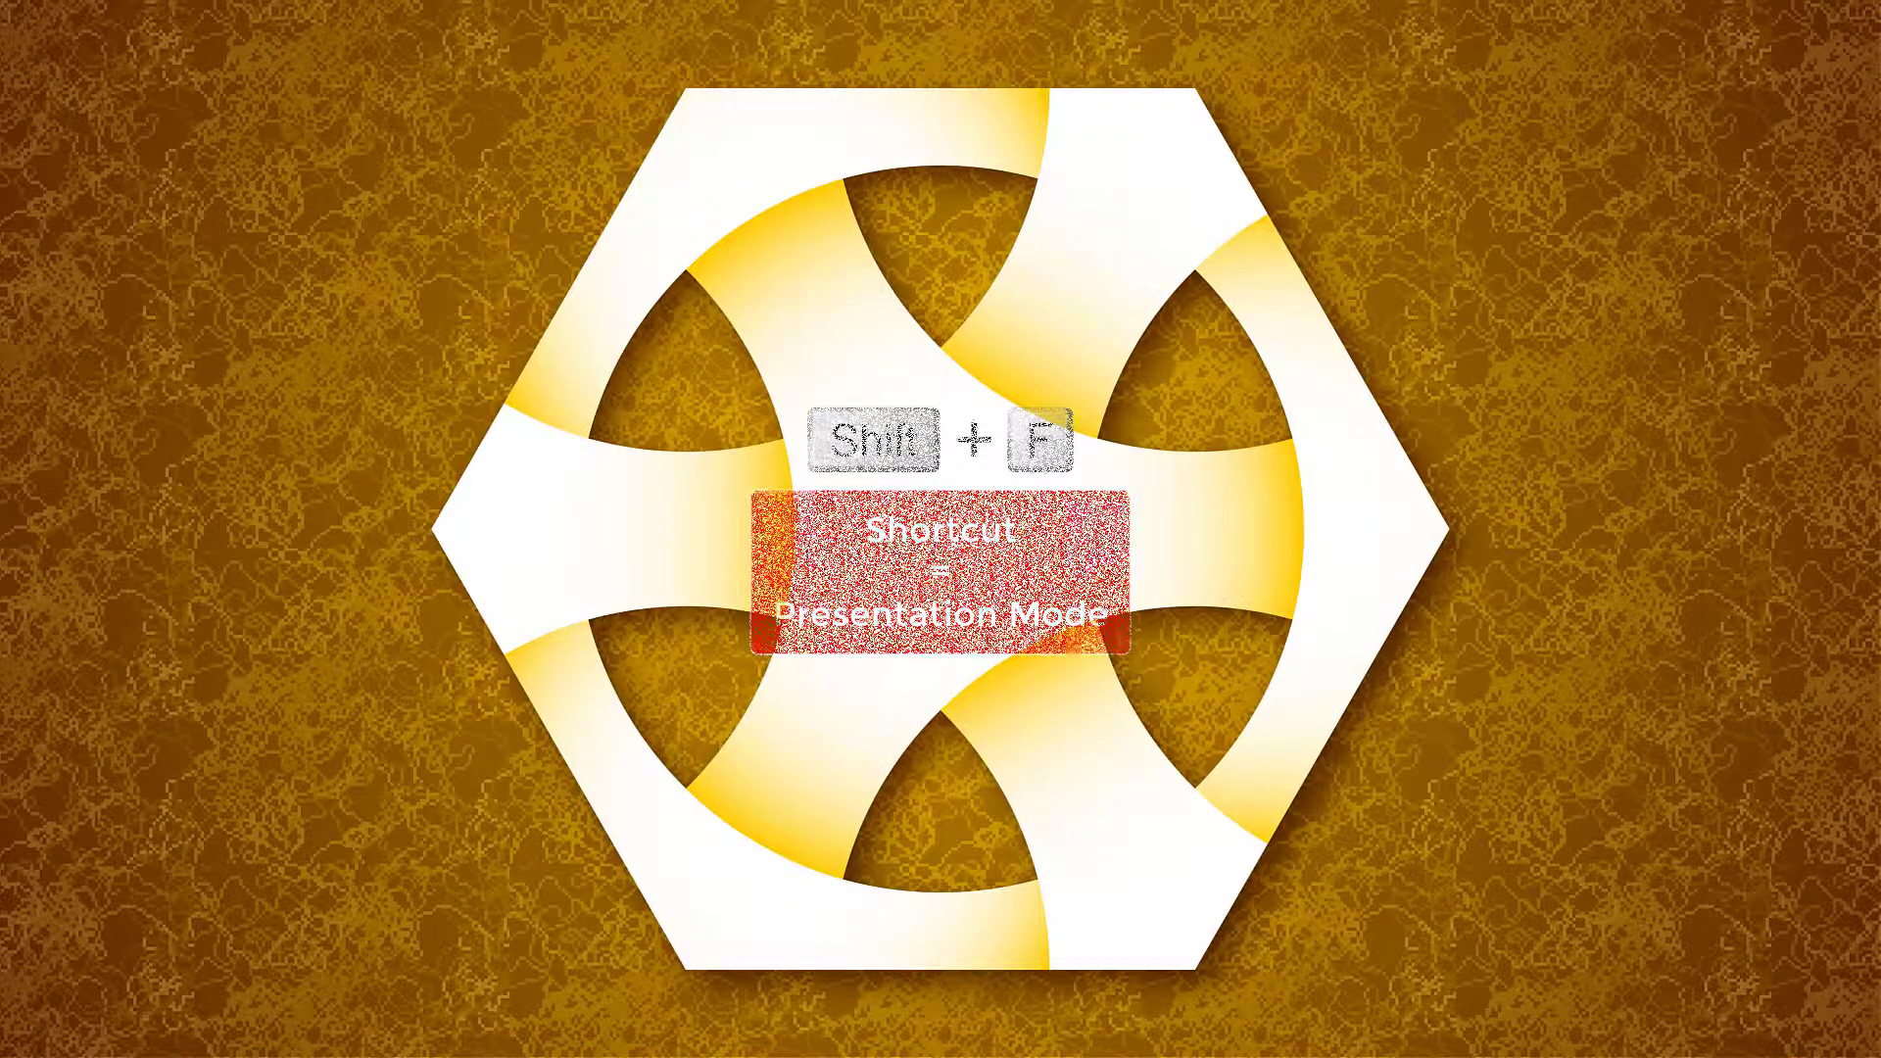